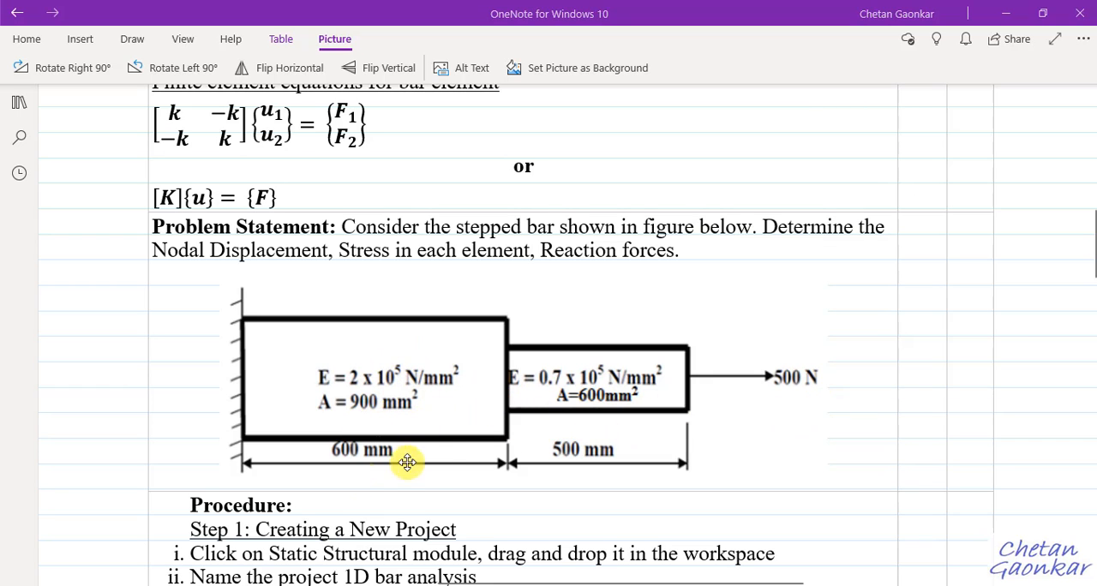
Handwrite an underlined "1-D Approx" note in orange ink above the problem statement.
left_click(132, 41)
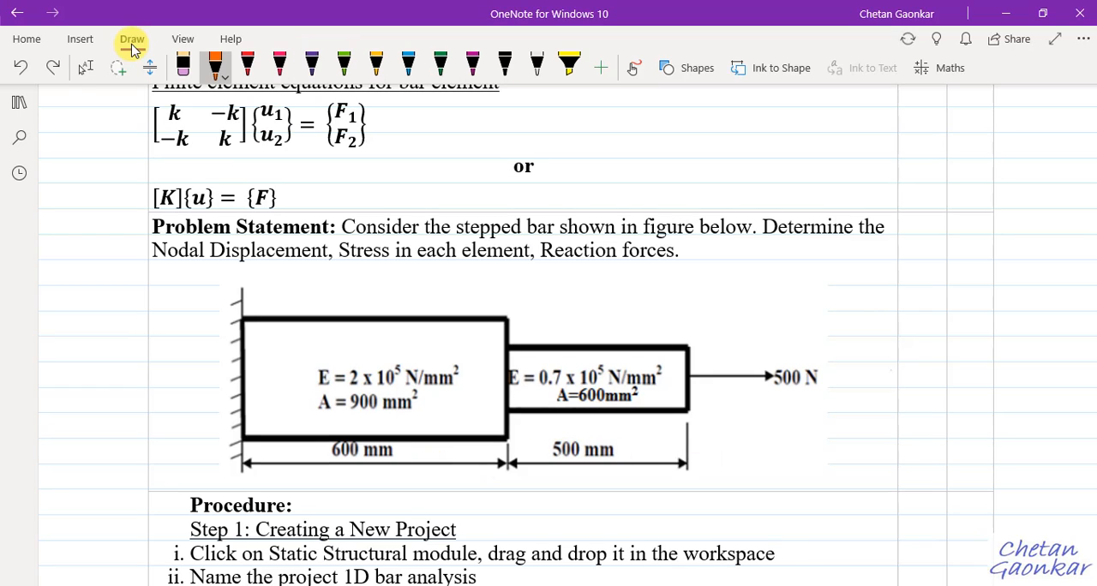
left_click_drag(710, 122, 723, 121)
left_click_drag(733, 114, 733, 134)
left_click_drag(769, 133, 781, 119)
mouse_move(786, 115)
left_mouse_down()
mouse_move(785, 129)
mouse_move(828, 134)
left_mouse_up()
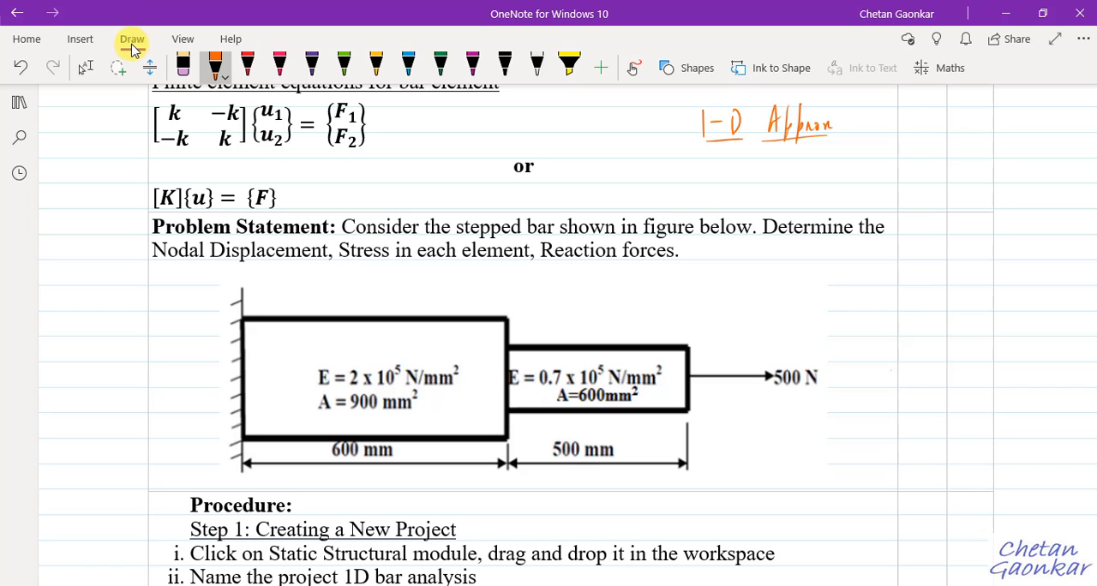
Sketch a double-headed horizontal arrow beside the 500 N load and an outward arrow at the bar's fixed wall.
mouse_move(884, 372)
left_mouse_down()
mouse_move(884, 385)
mouse_move(963, 380)
left_mouse_up()
left_click_drag(958, 372, 959, 392)
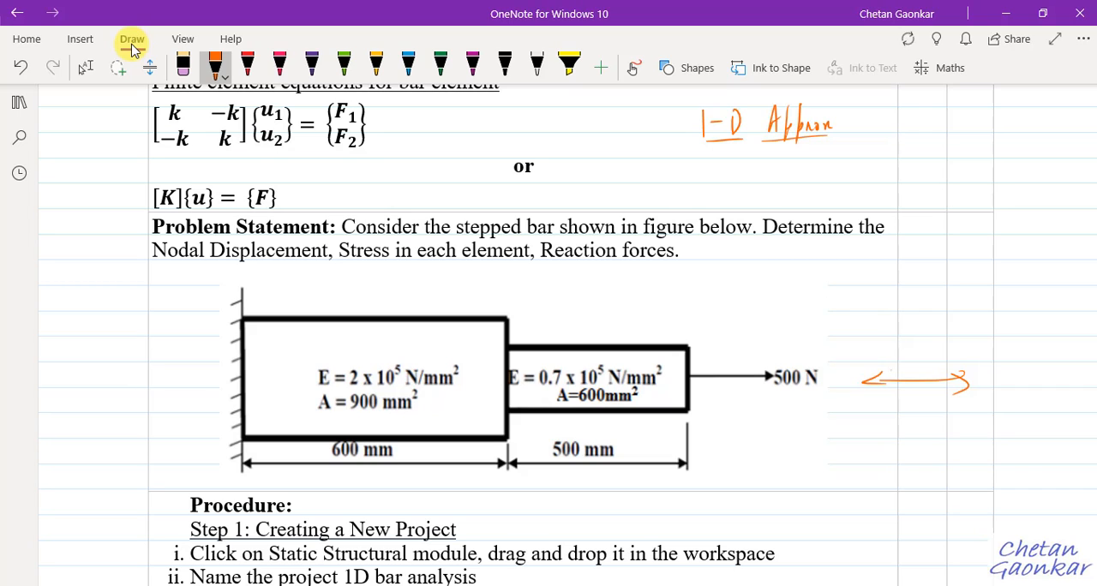
left_click_drag(235, 380, 185, 382)
left_click_drag(199, 373, 199, 388)
Sketch labelled x, y and z axes beside the bar's fixed end and draw a box around the "1-D Approx" note.
left_click_drag(100, 292, 148, 340)
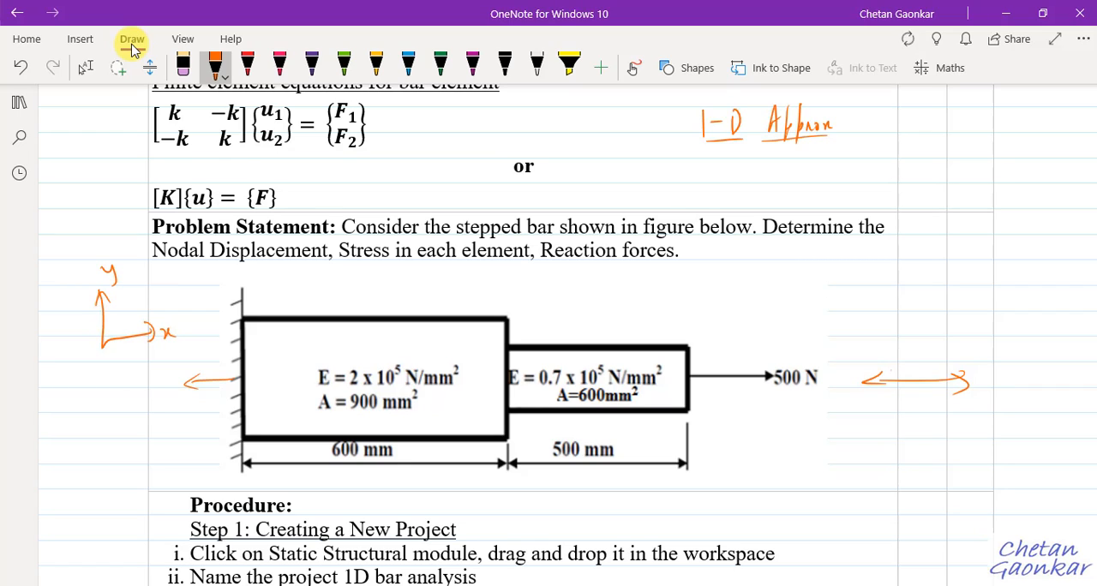
left_click_drag(104, 346, 71, 385)
left_click_drag(76, 369, 86, 382)
mouse_move(693, 104)
left_mouse_down()
mouse_move(788, 163)
mouse_move(852, 163)
mouse_move(840, 168)
left_mouse_up()
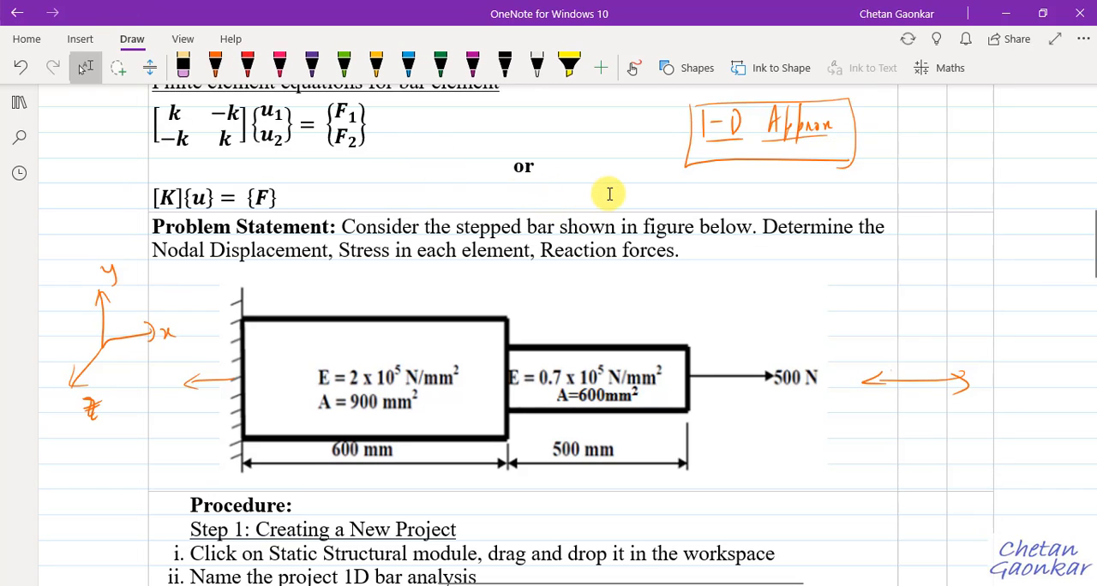
Handwrite "1-D Bar Element" above the 500 N load and underline it.
left_click_drag(740, 289, 752, 287)
left_click_drag(764, 276, 762, 294)
left_click_drag(811, 275, 810, 293)
left_click_drag(832, 279, 832, 286)
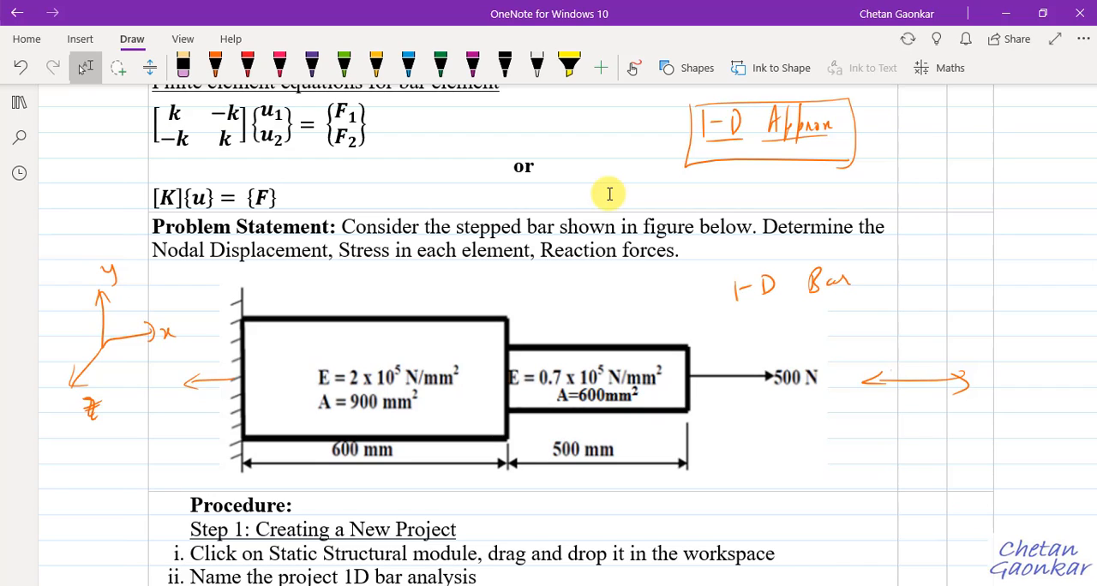
left_click_drag(752, 310, 879, 289)
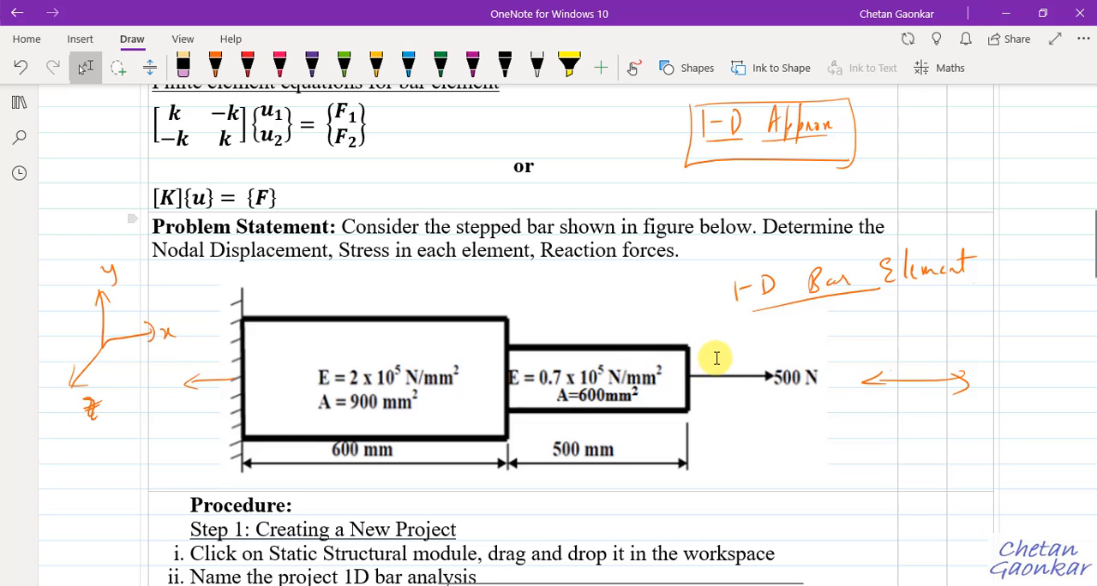
Switch to the unsaved Ansys Workbench project and choose Static Structural as the analysis system.
scroll(723, 339, "down", 2)
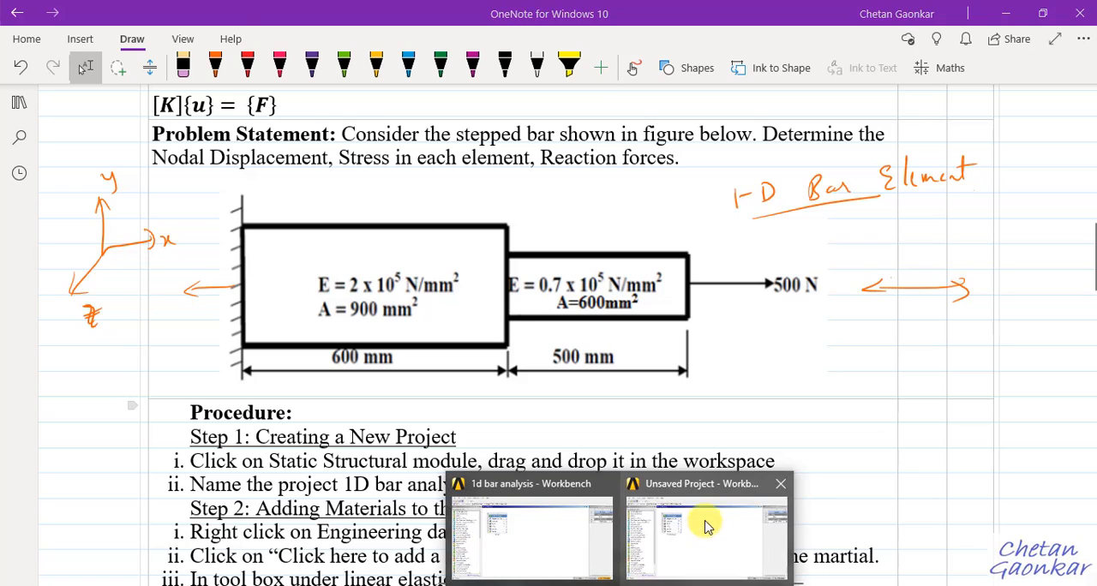
left_click(705, 533)
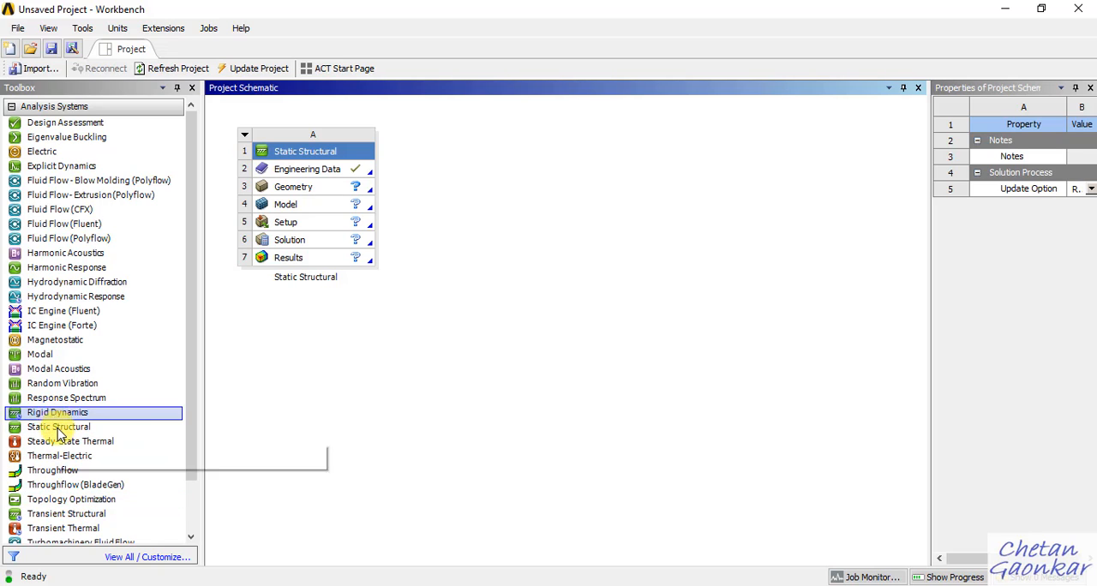
left_click_drag(51, 426, 172, 467)
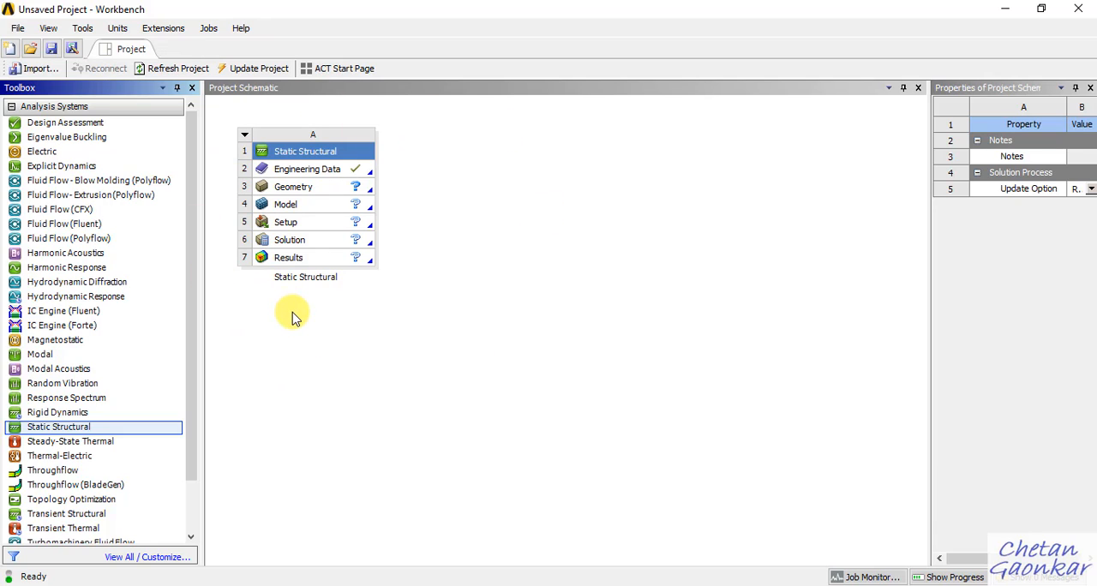
Save the project as 1-D BAR in the projects\1D folder on drive D.
left_click(51, 51)
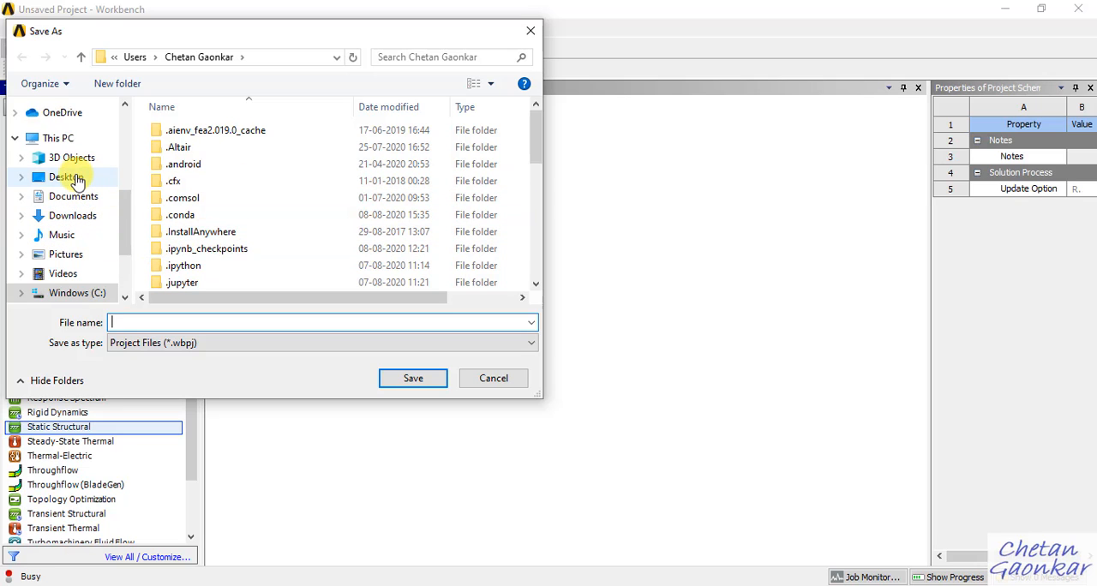
left_click(76, 178)
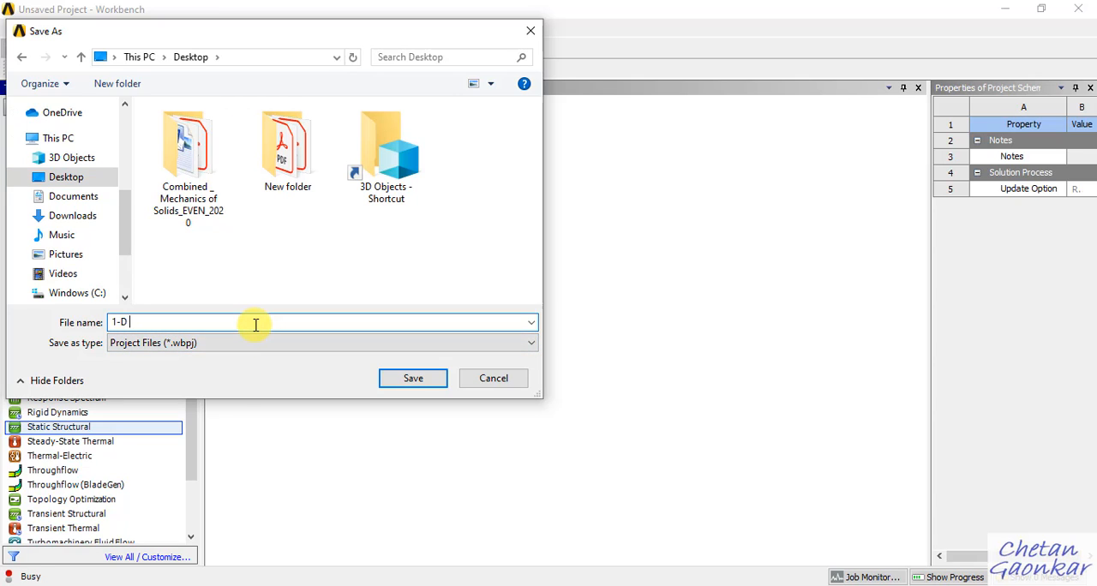
type("BAR")
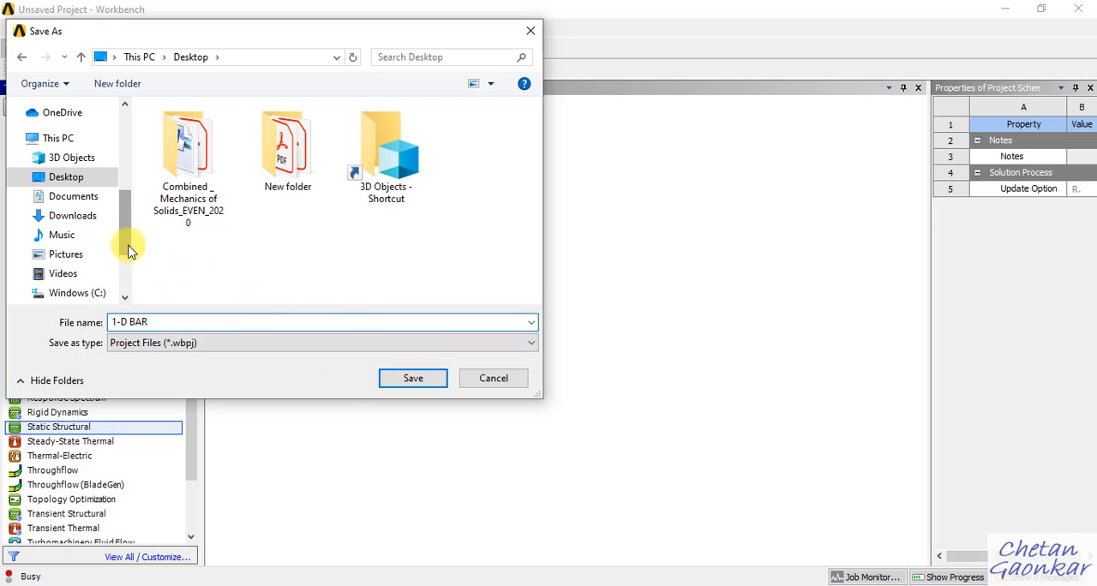
scroll(124, 256, "down", 2)
left_click(108, 222)
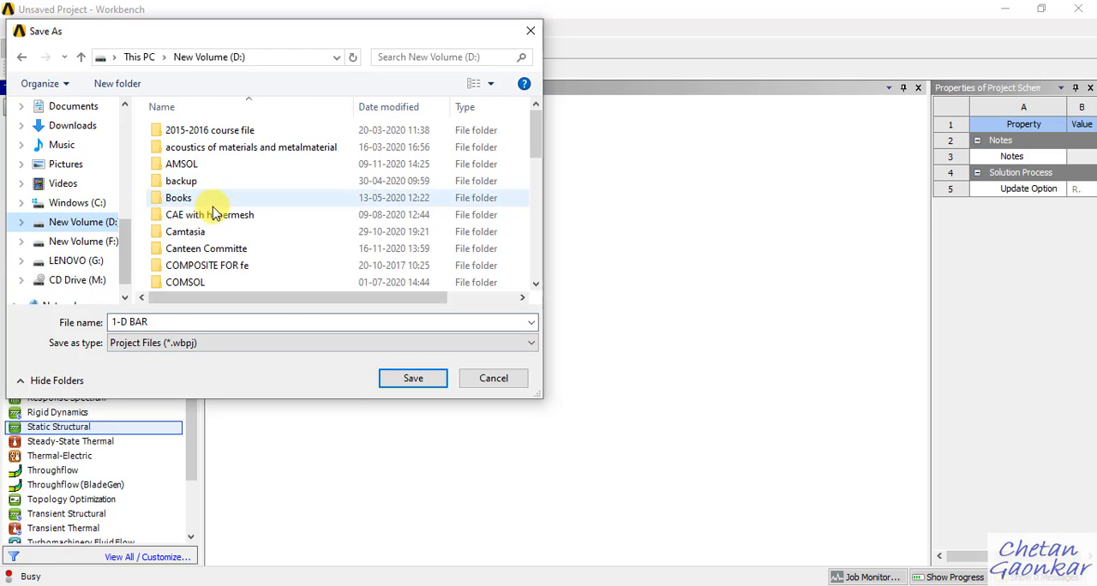
left_click(212, 216)
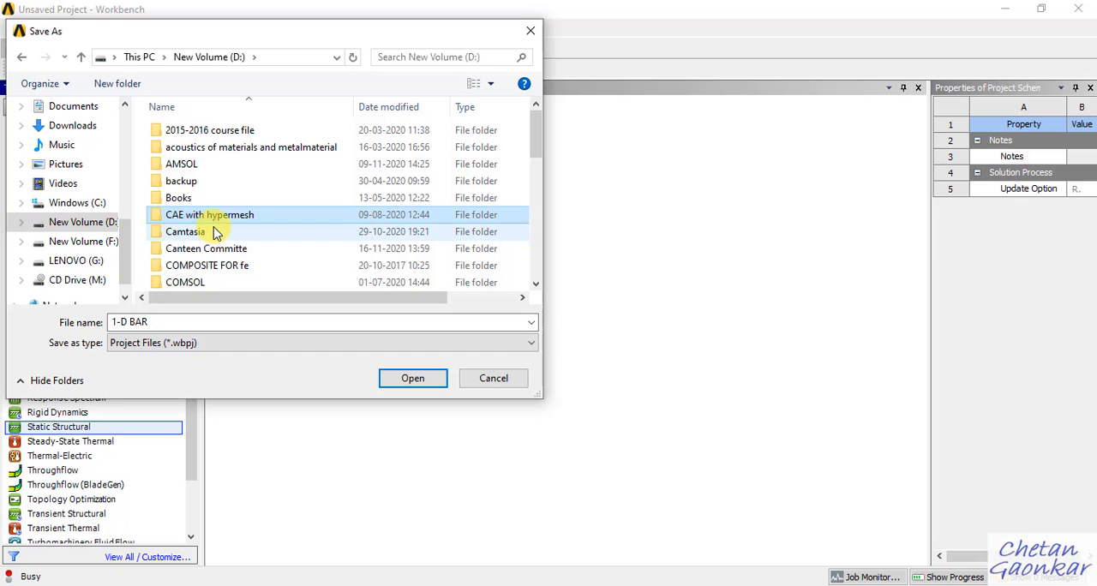
scroll(215, 233, "down", 6)
scroll(214, 231, "down", 2)
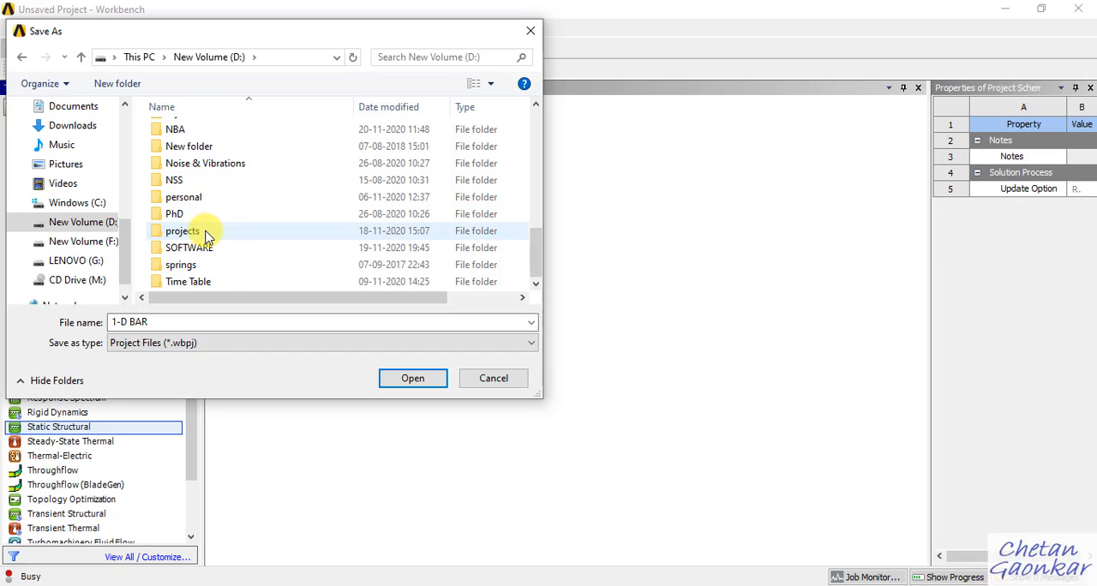
double_click(202, 230)
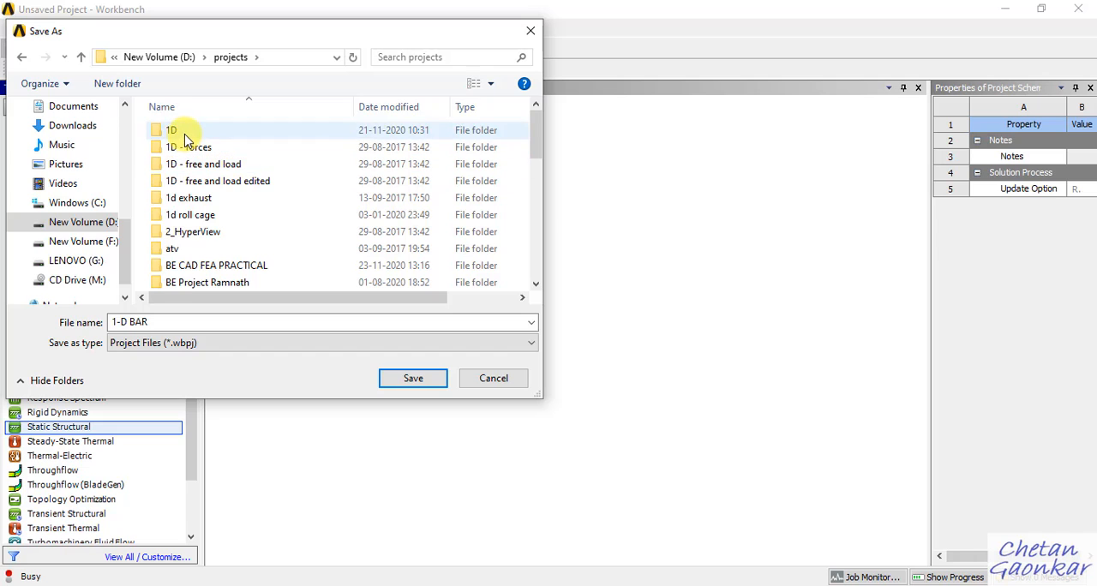
double_click(184, 134)
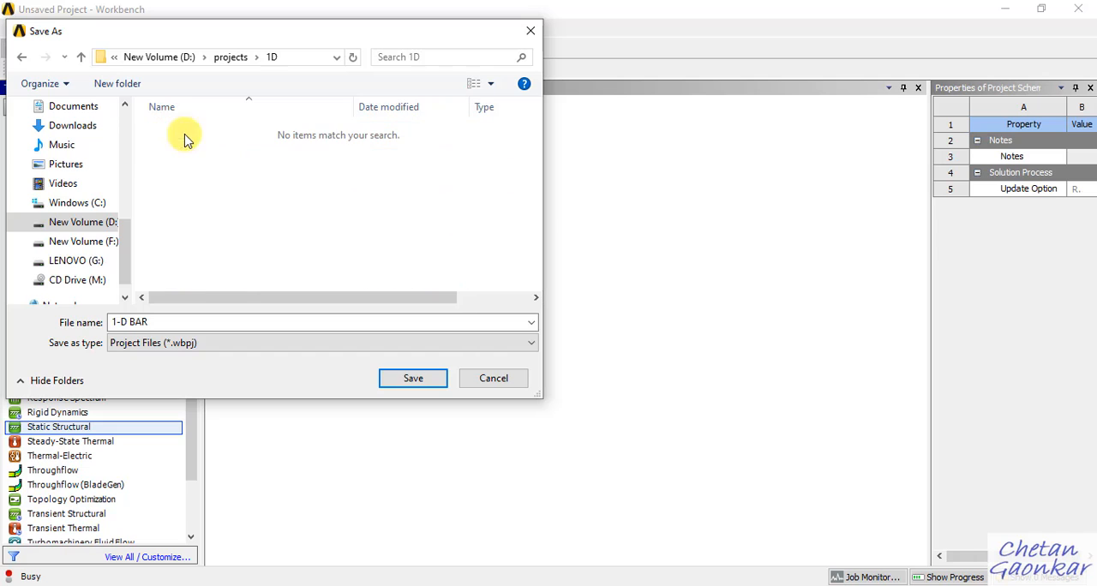
left_click(419, 379)
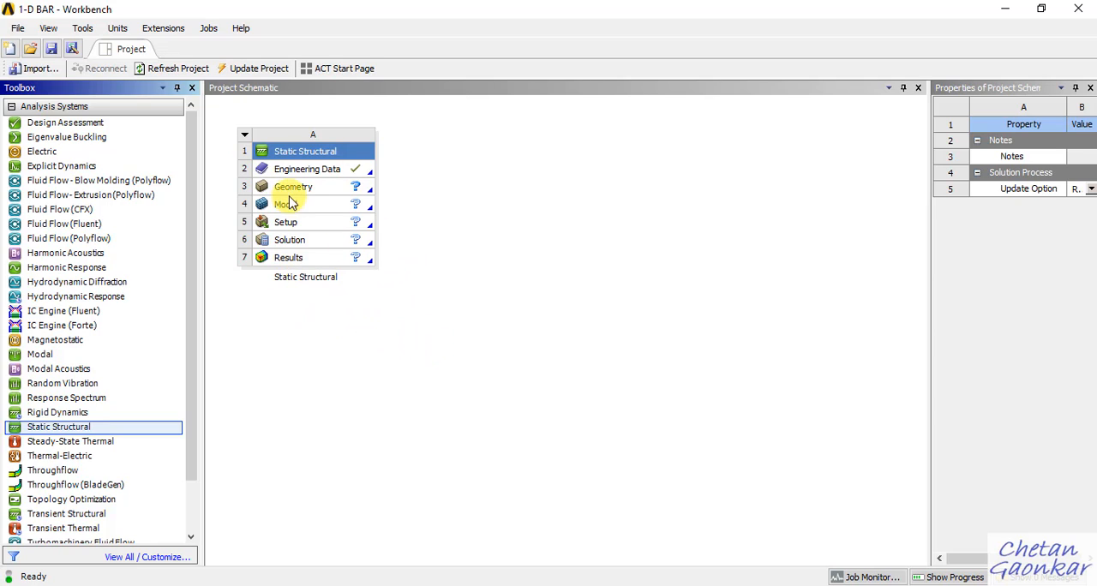
Rename the Static Structural system in the project schematic as 1D Bar.
left_click(244, 135)
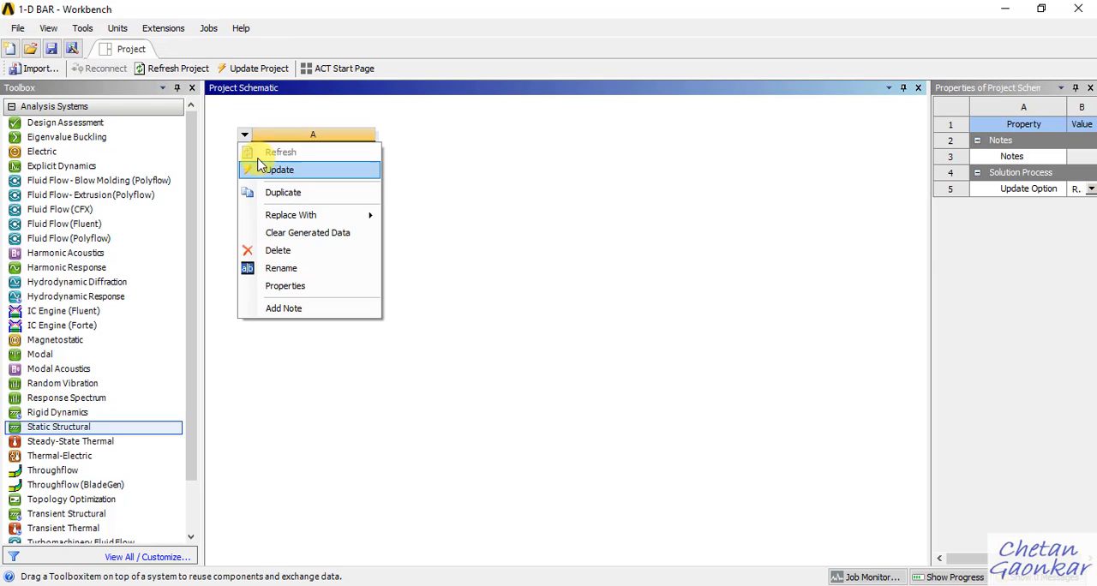
left_click(592, 195)
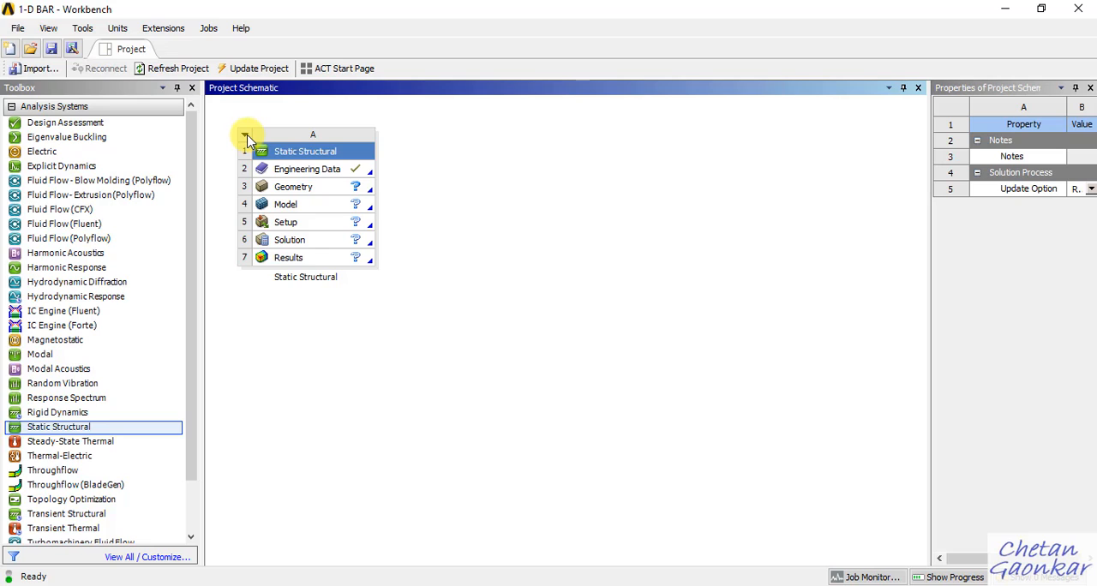
left_click(244, 134)
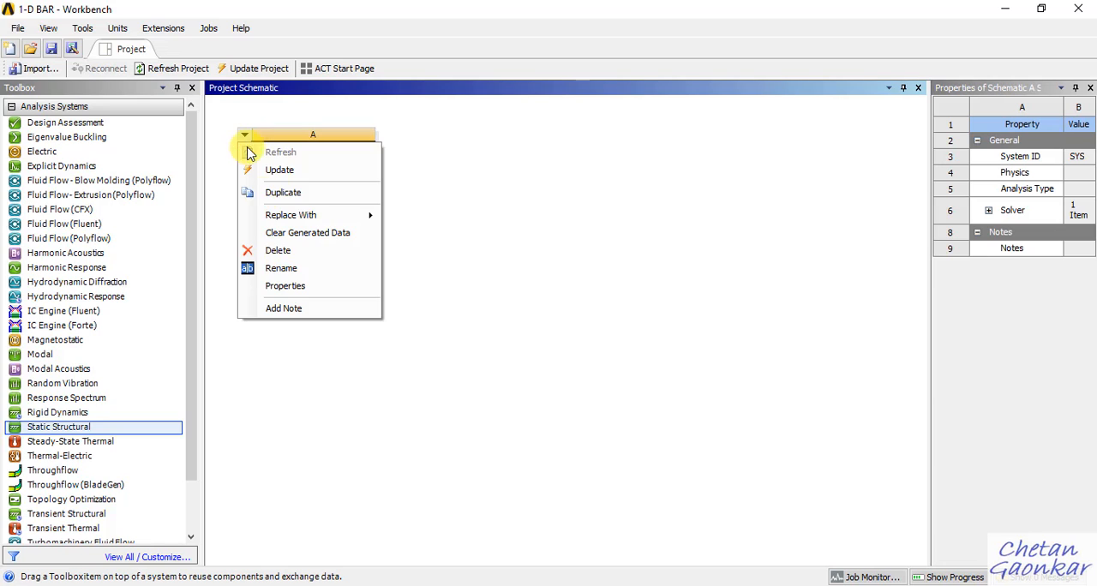
left_click(296, 270)
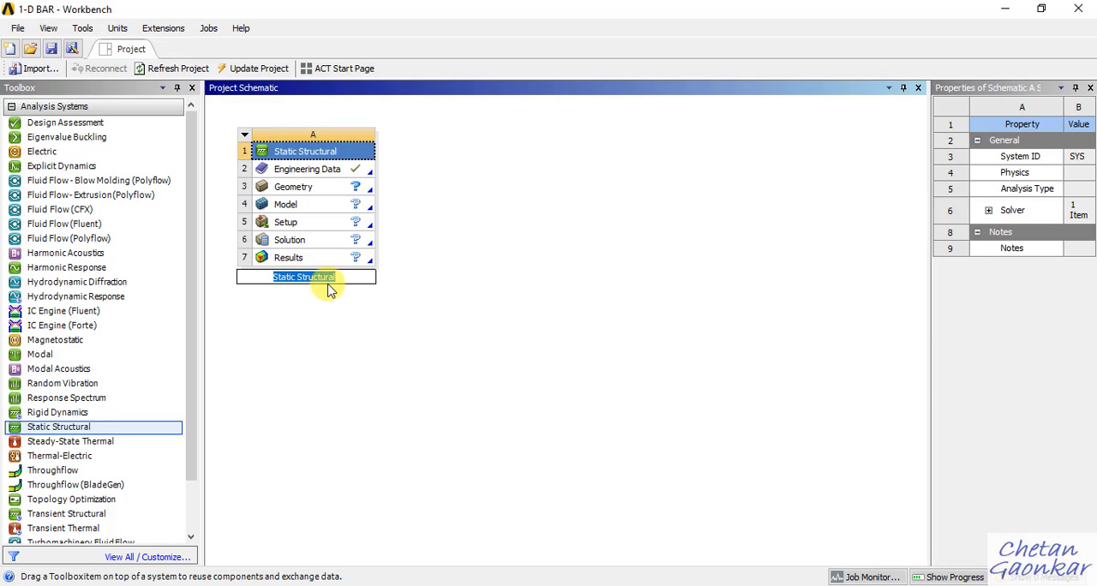
type("1")
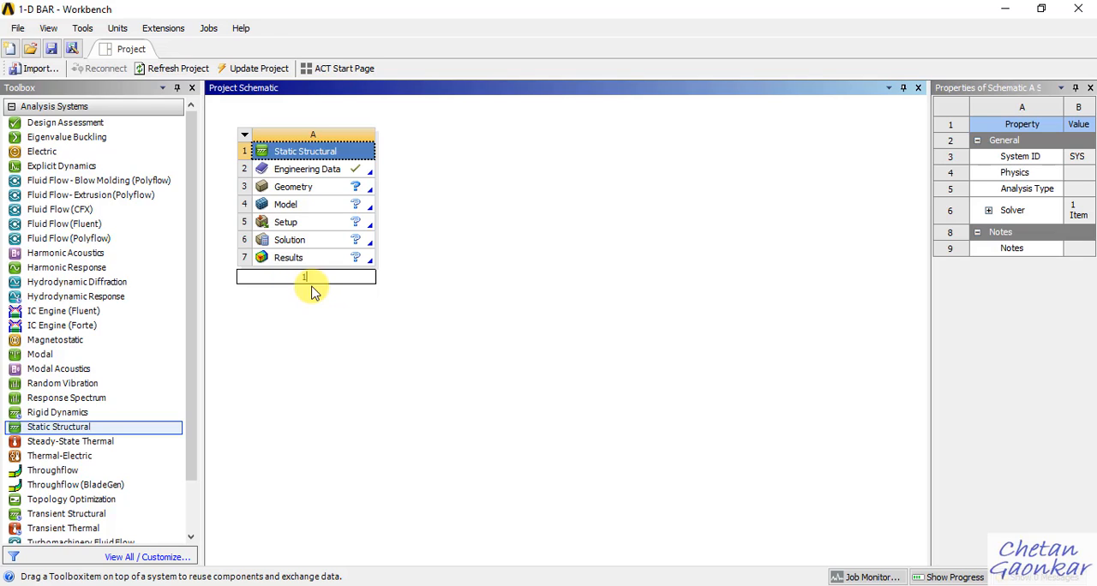
type("D Bar")
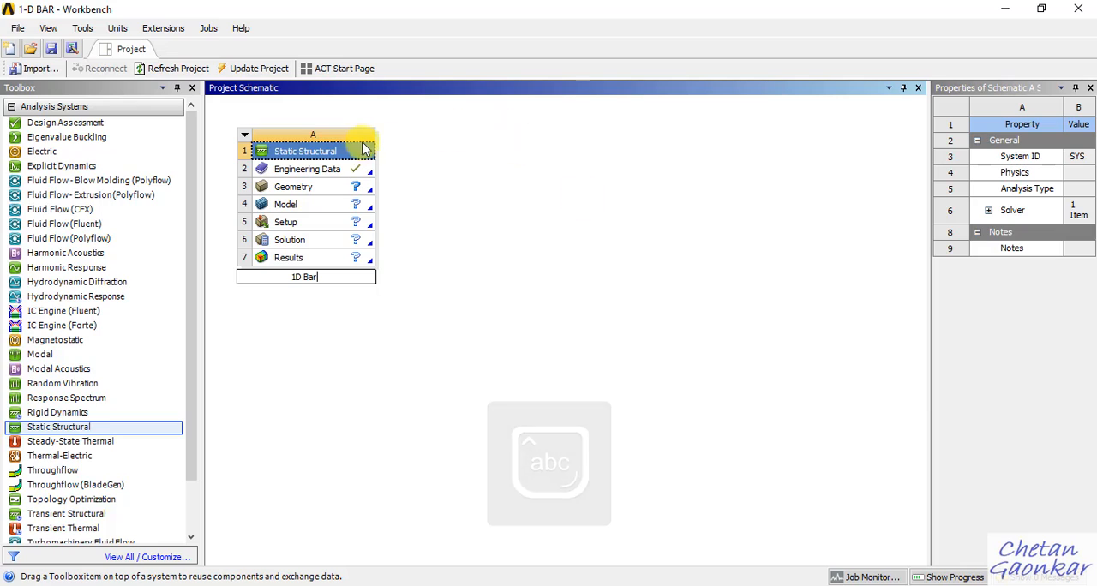
left_click(540, 289)
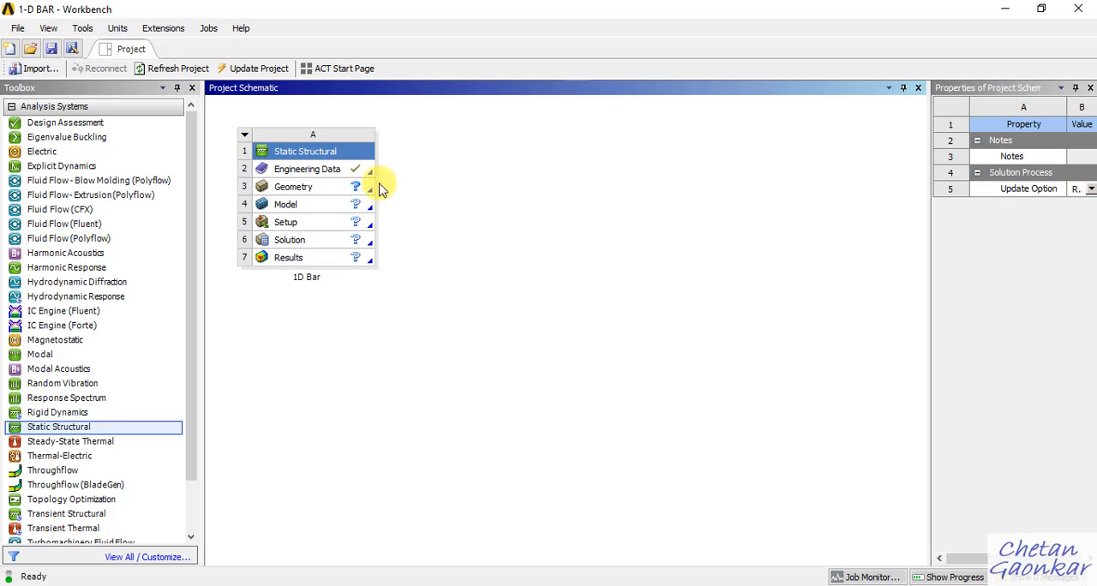
Open the system's Engineering Data for editing and review the properties of Structural Steel.
right_click(333, 171)
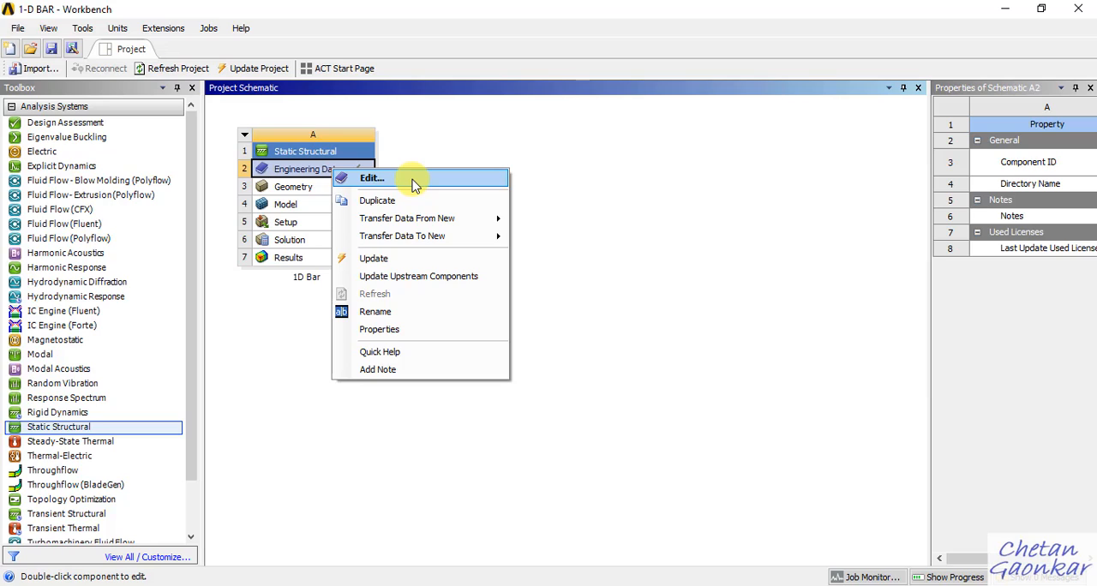
left_click(371, 177)
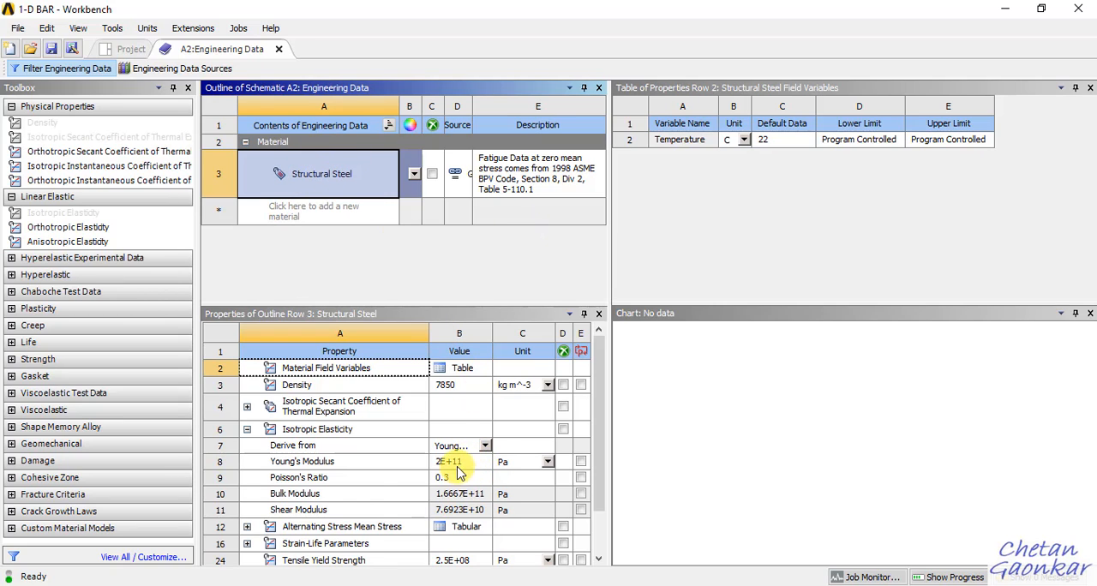
scroll(470, 454, "down", 1)
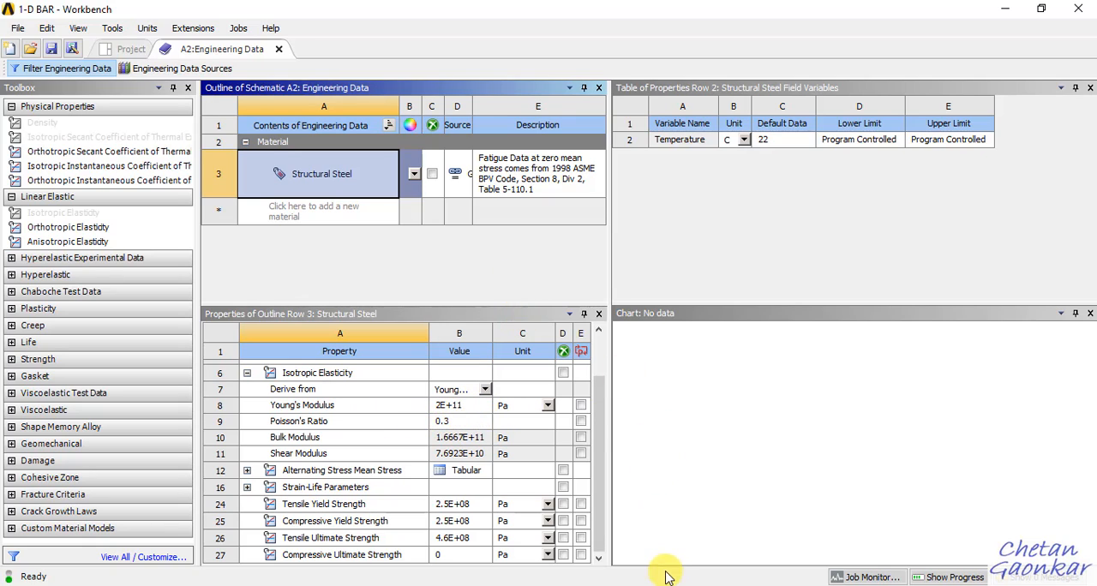
Switch to OneNote, number the bar sections 1 and 2, and handwrite their moduli as 2x10^5 MPa (2e5) and 0.7e5.
key("alt+Tab")
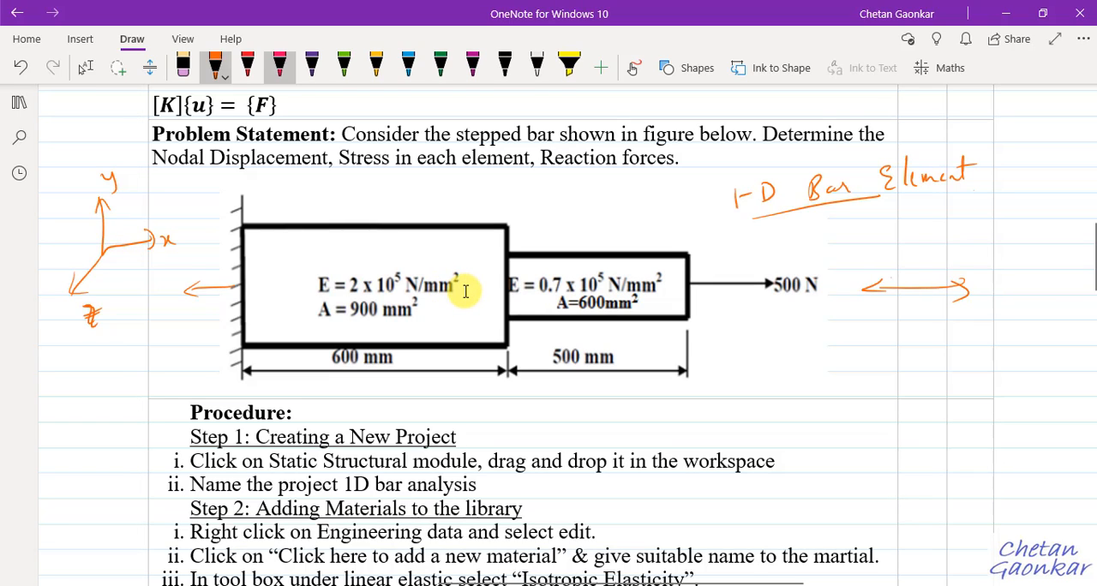
left_click_drag(321, 233, 315, 235)
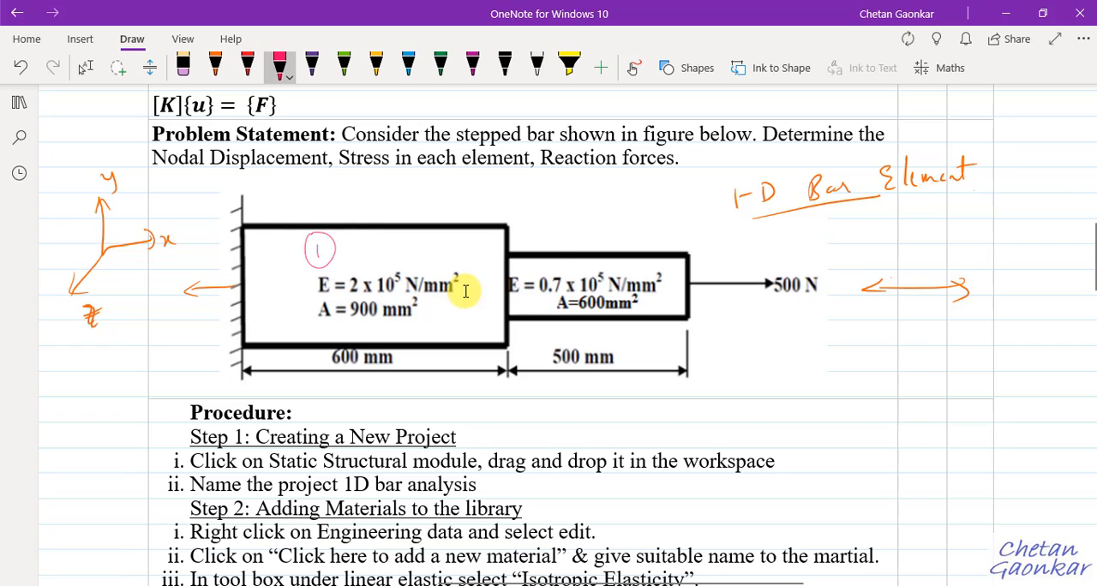
left_click_drag(598, 212, 612, 228)
mouse_move(603, 197)
left_mouse_down()
mouse_move(622, 207)
mouse_move(607, 196)
left_mouse_up()
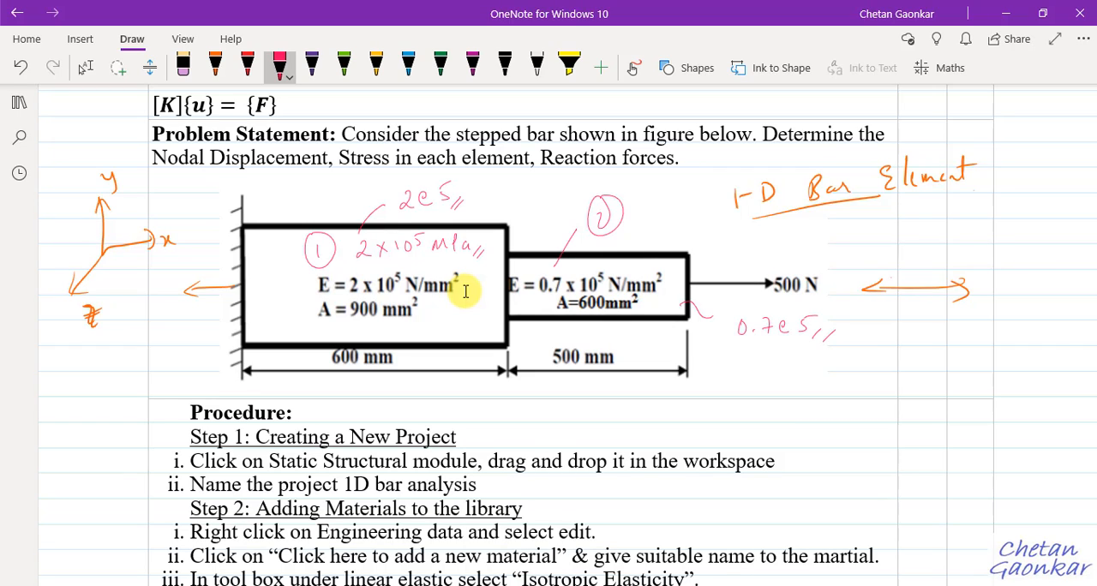
Return to the 1-D BAR project in Workbench and add a new material named Mat 1 to the engineering data.
left_click(586, 495)
left_click(625, 585)
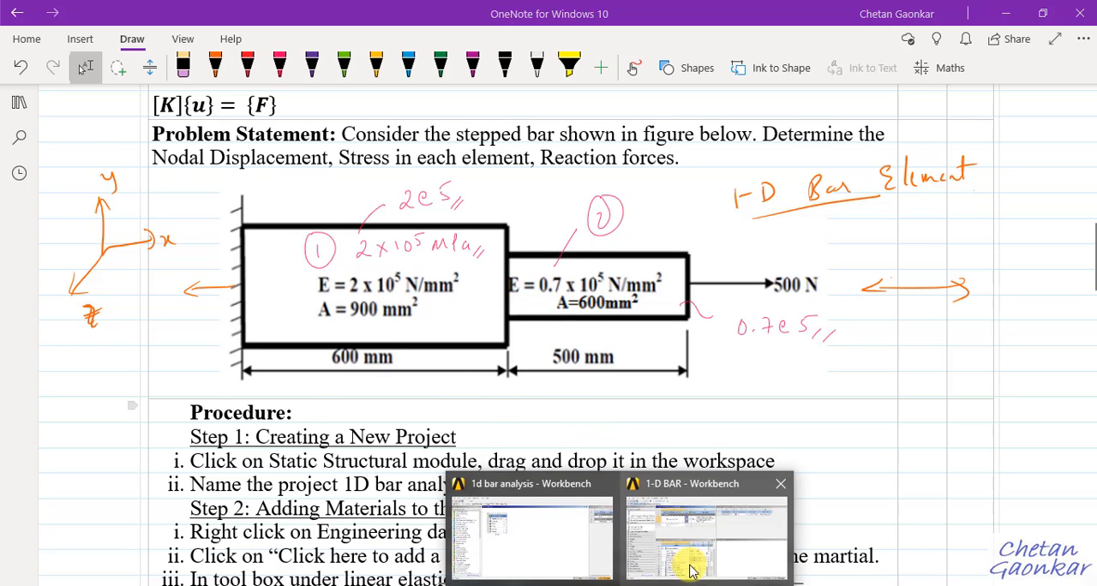
left_click(692, 569)
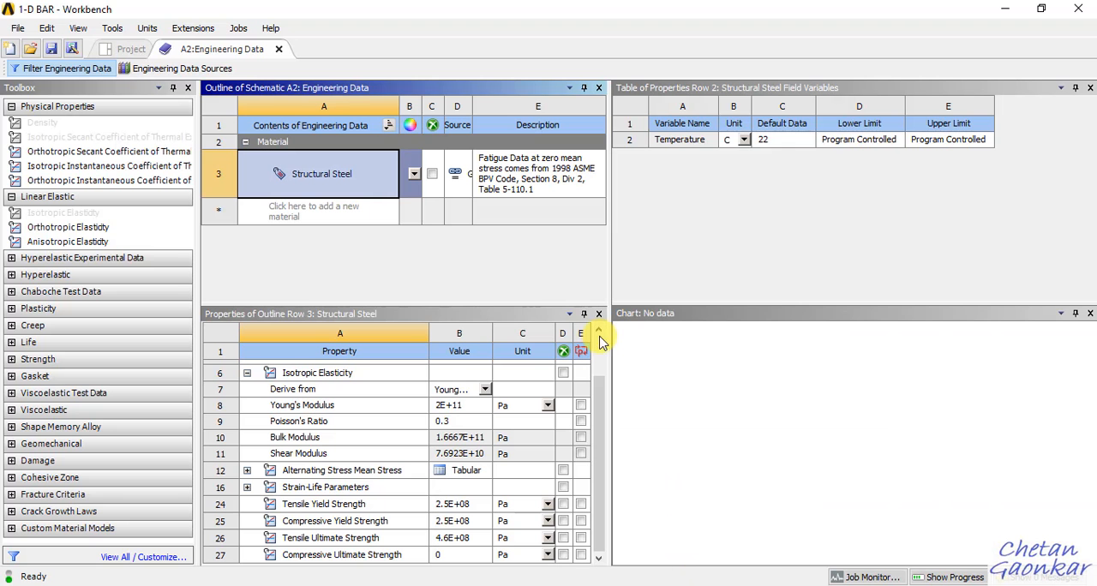
left_click(319, 211)
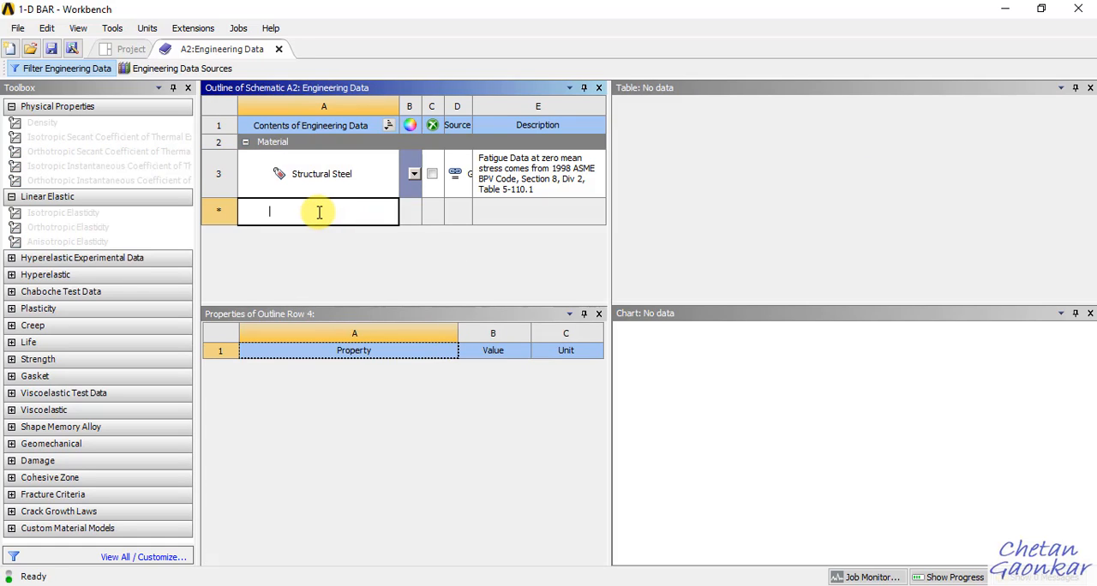
type("Mat 1")
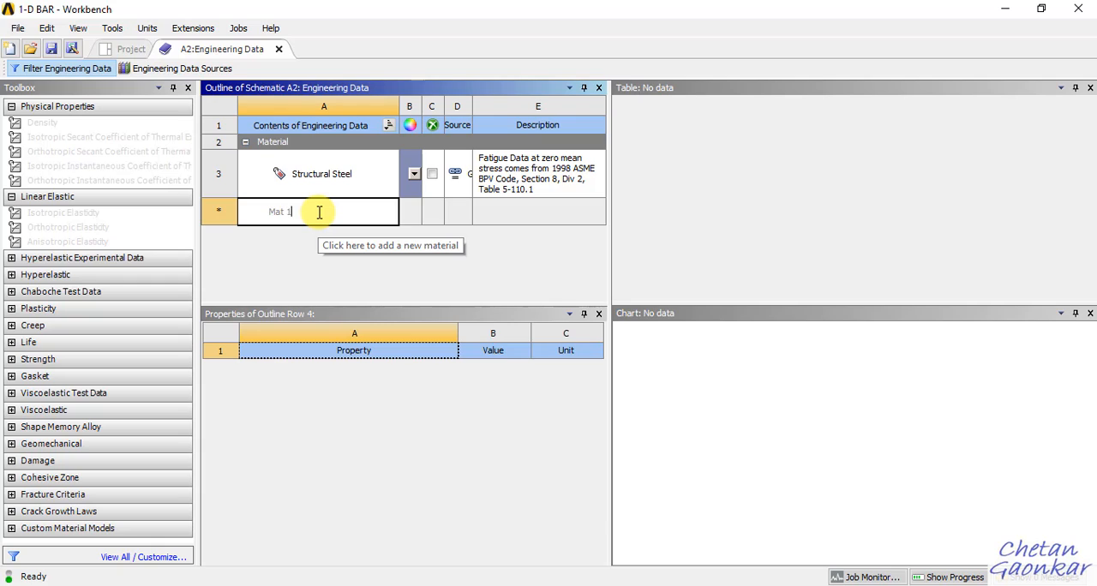
left_click(319, 255)
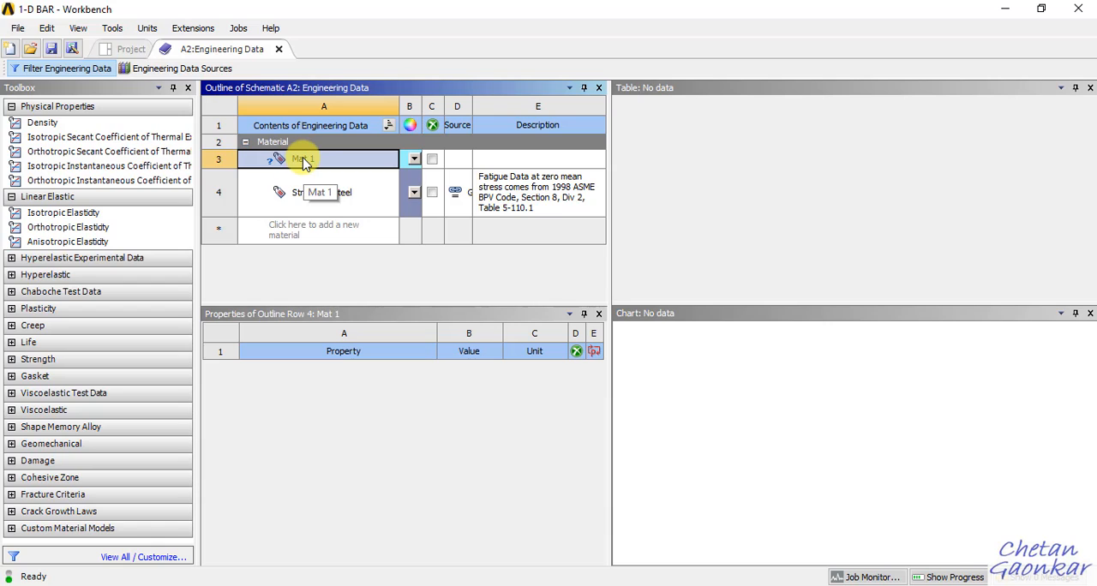
Assign the linear elastic Isotropic Elasticity property to Mat 1.
left_click(40, 213)
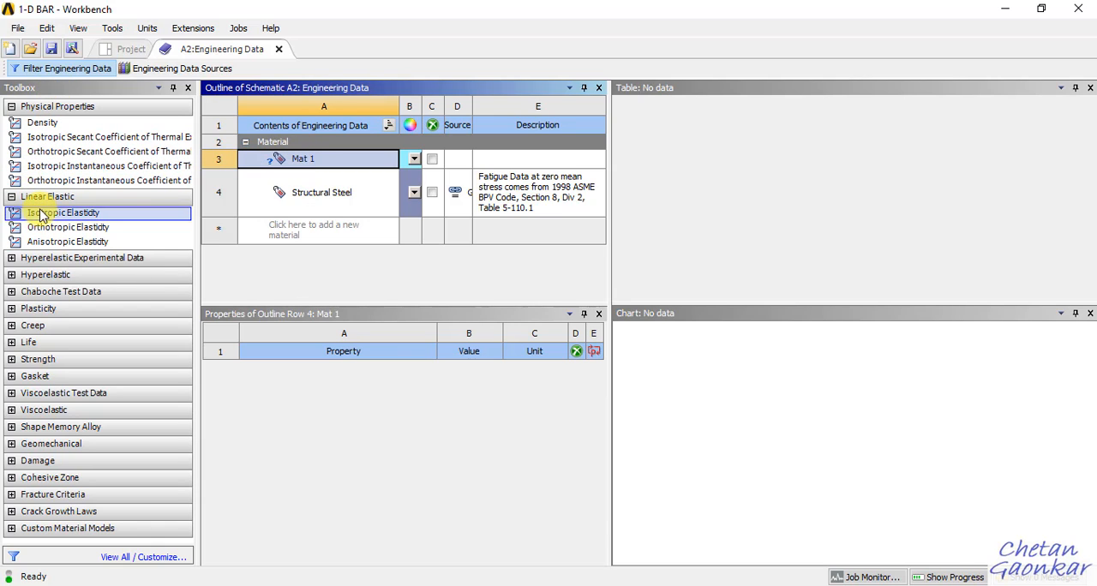
left_click(53, 199)
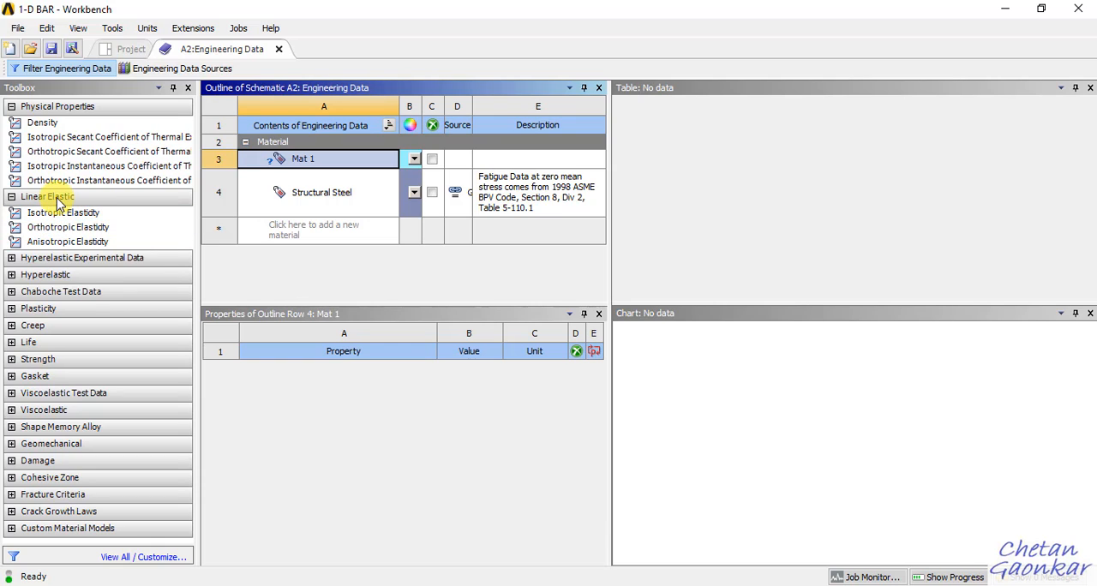
left_click(60, 213)
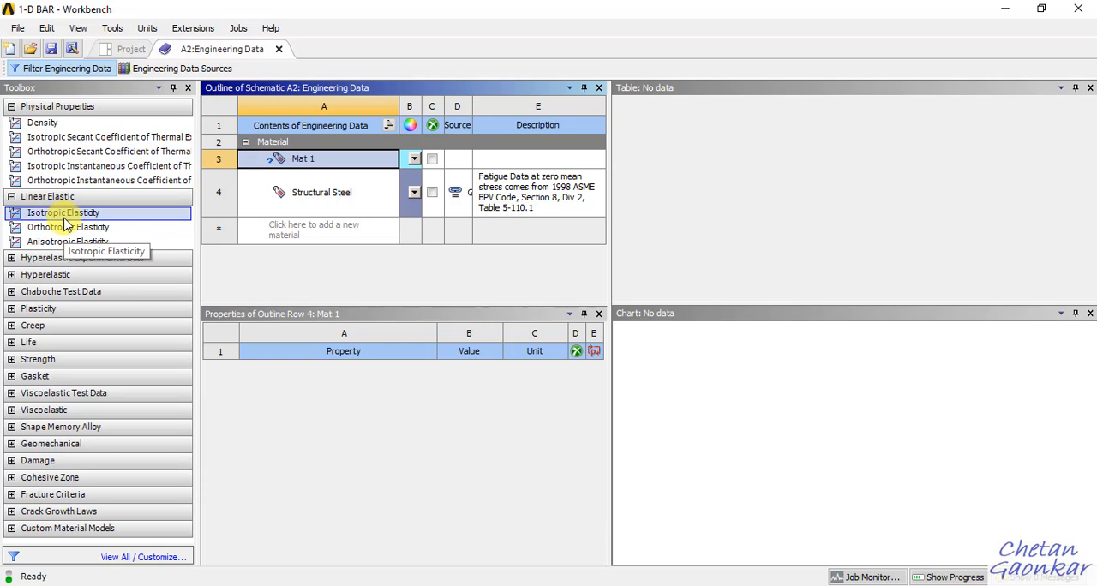
left_click(78, 30)
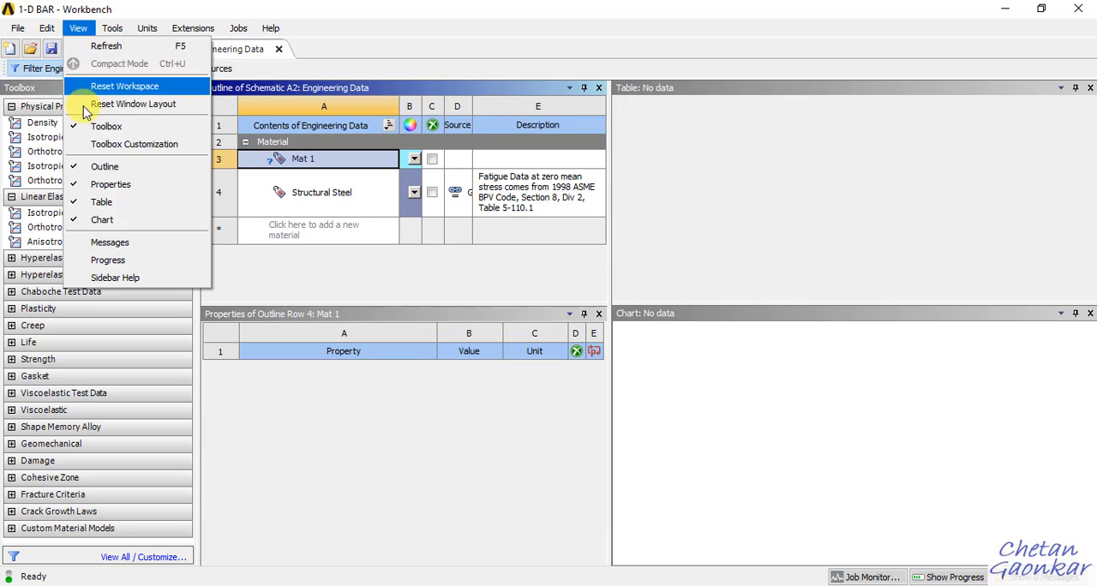
left_click(28, 198)
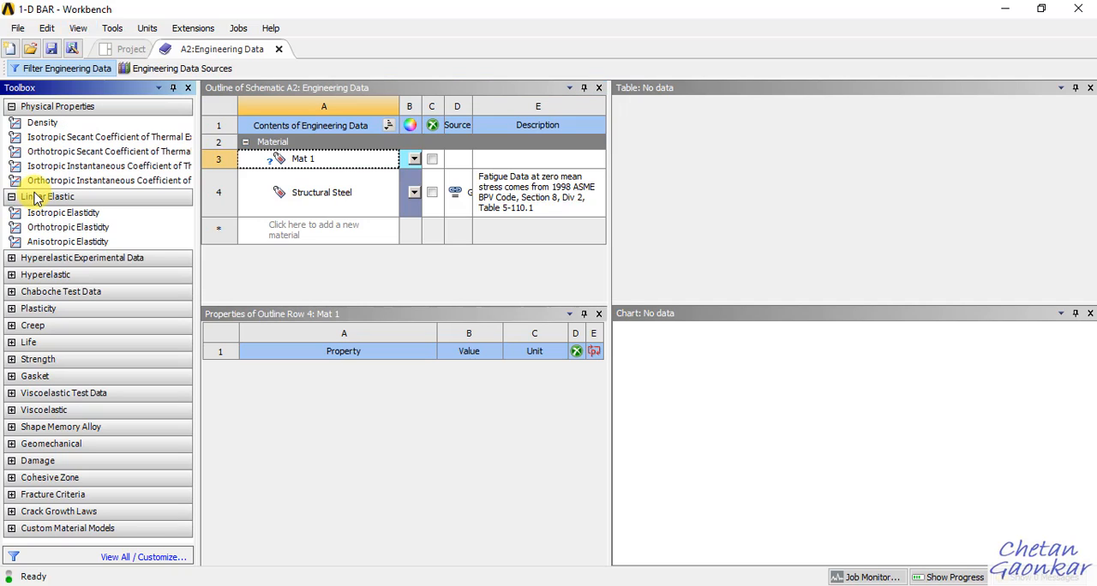
left_click(51, 216)
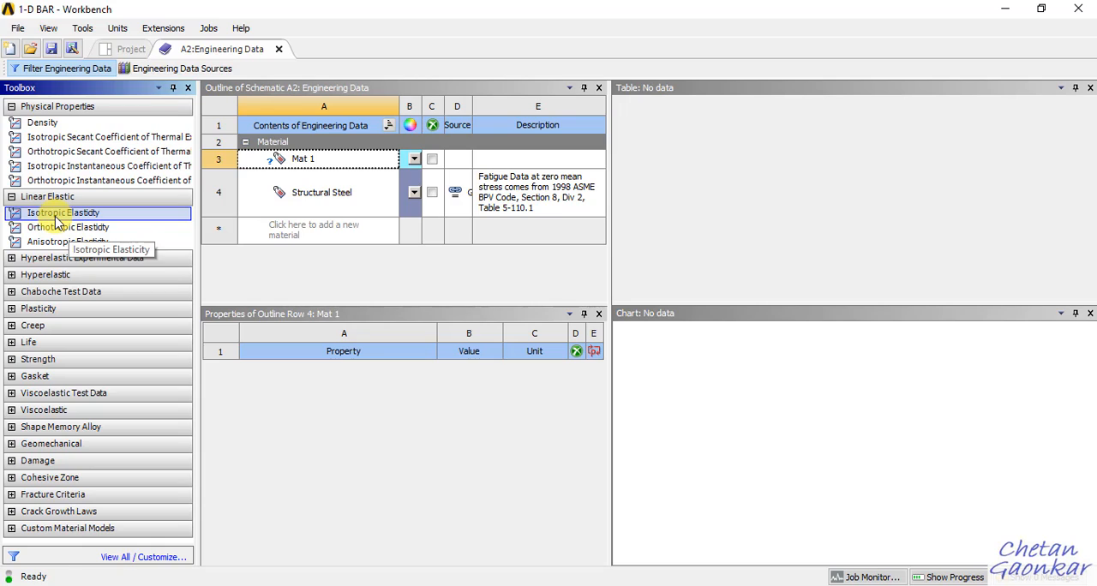
left_click_drag(57, 221, 306, 159)
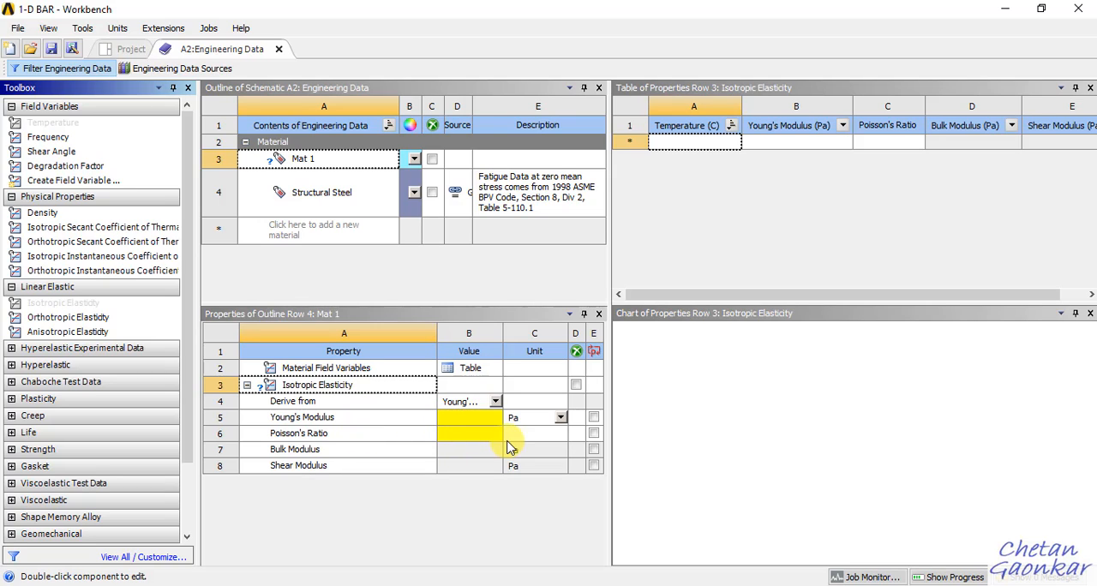
Check section 1's modulus in the OneNote problem statement and enter 2e5 Pa as Mat 1's Young's Modulus in Workbench.
left_click(666, 585)
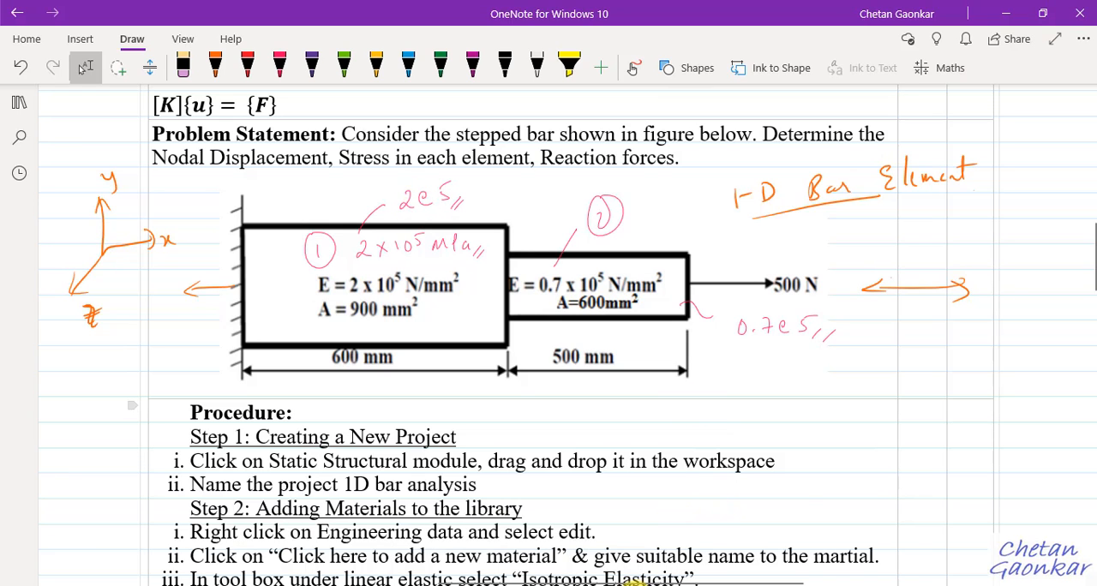
mouse_move(638, 584)
left_click(701, 557)
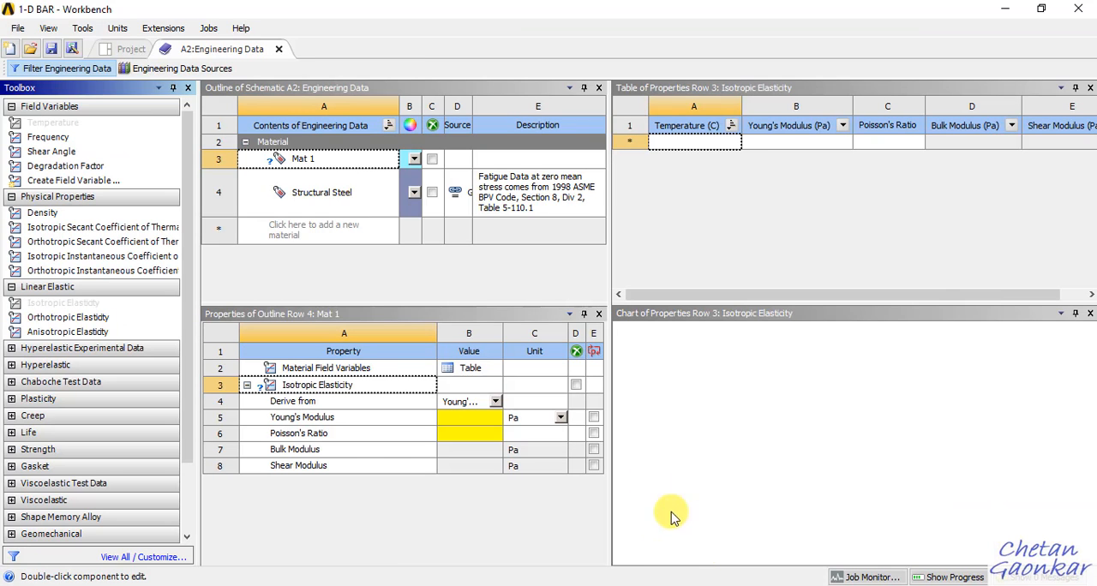
left_click(464, 422)
type("2e5")
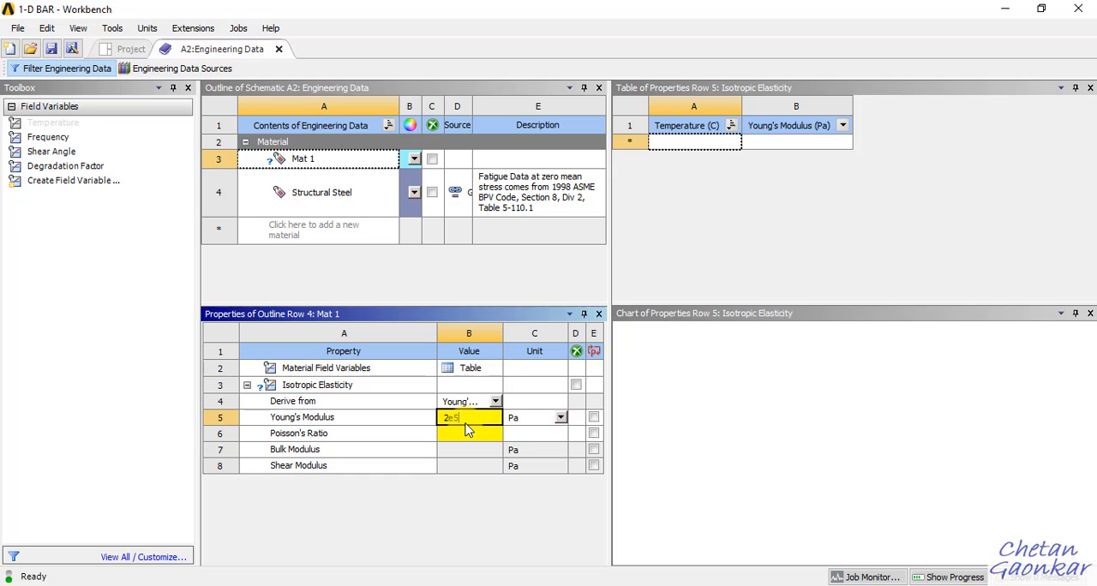
key("Return")
Recheck the modulus unit in OneNote, then set Mat 1's Young's Modulus unit to MPa and its value to 2e5.
left_click(687, 585)
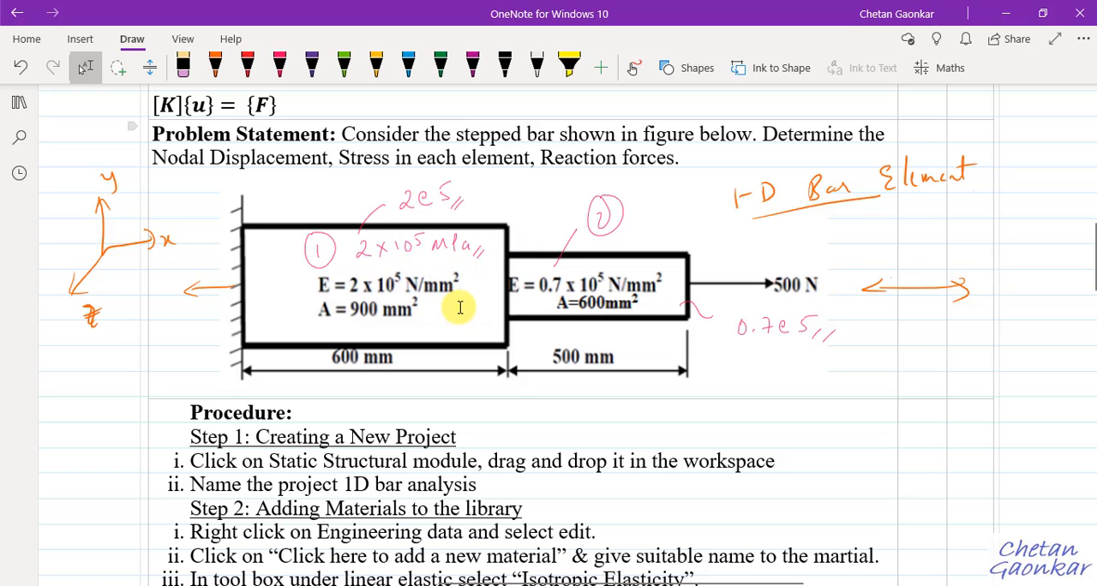
left_click(668, 558)
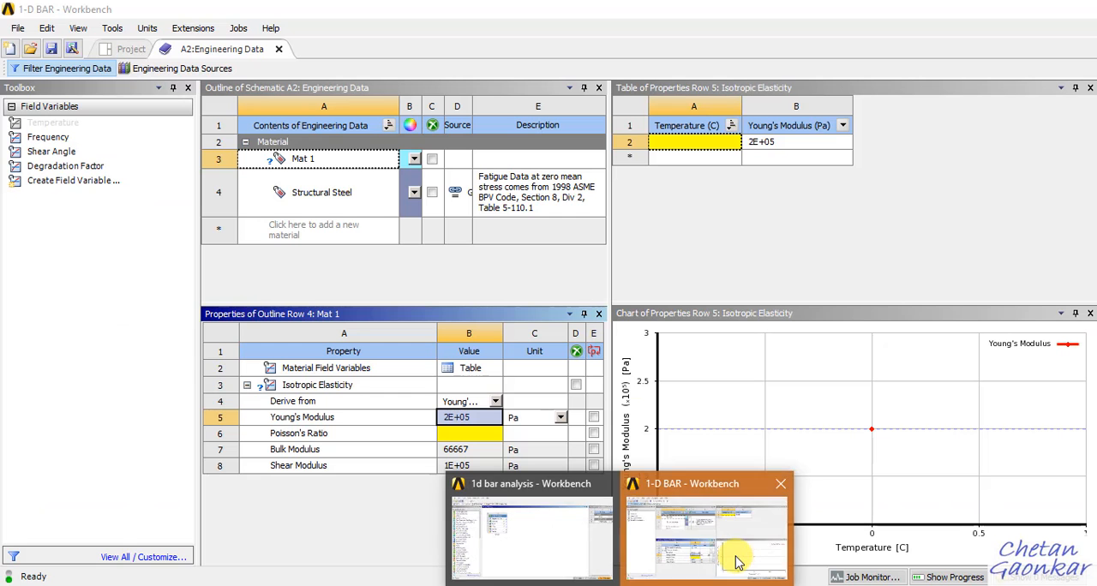
left_click(560, 417)
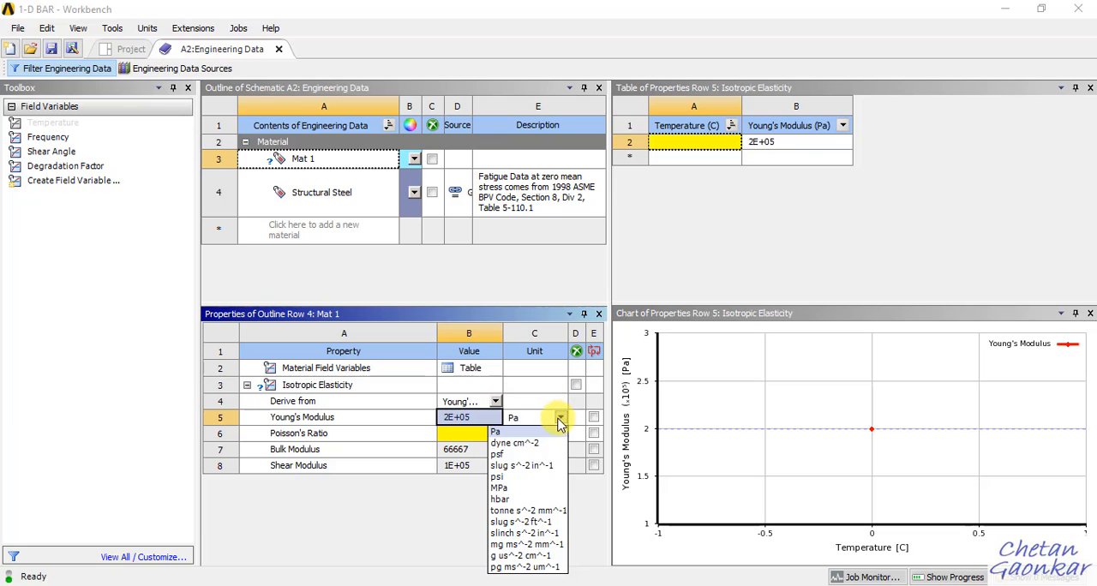
left_click(506, 489)
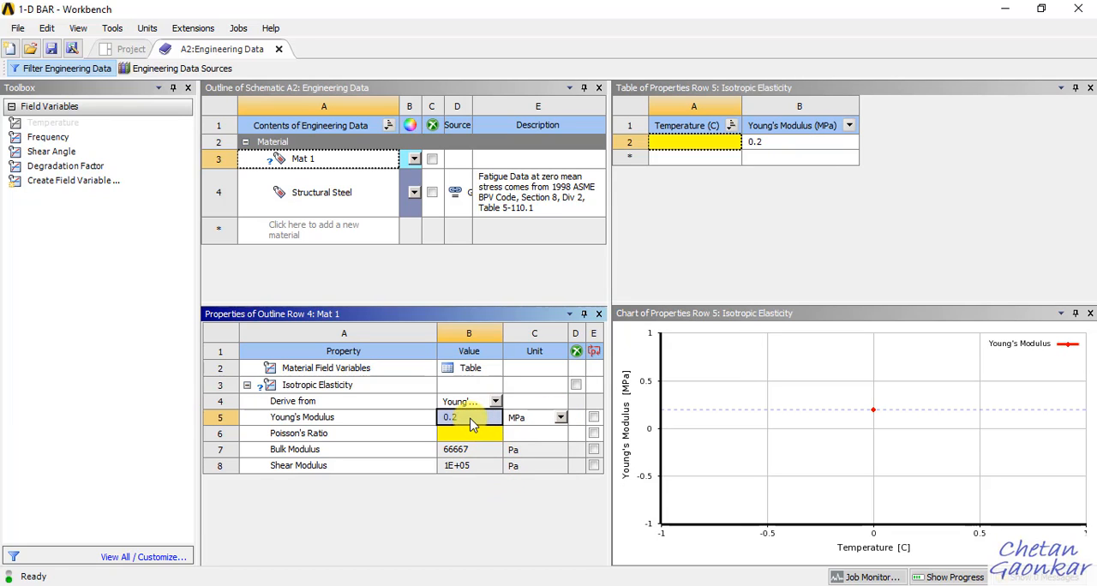
type("2")
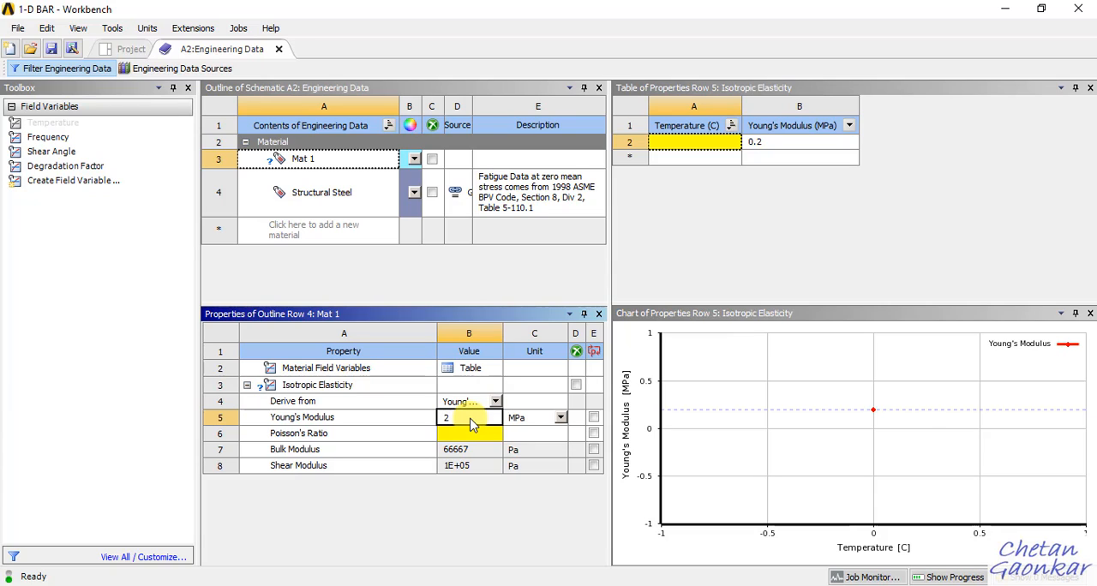
type("e5")
key("Return")
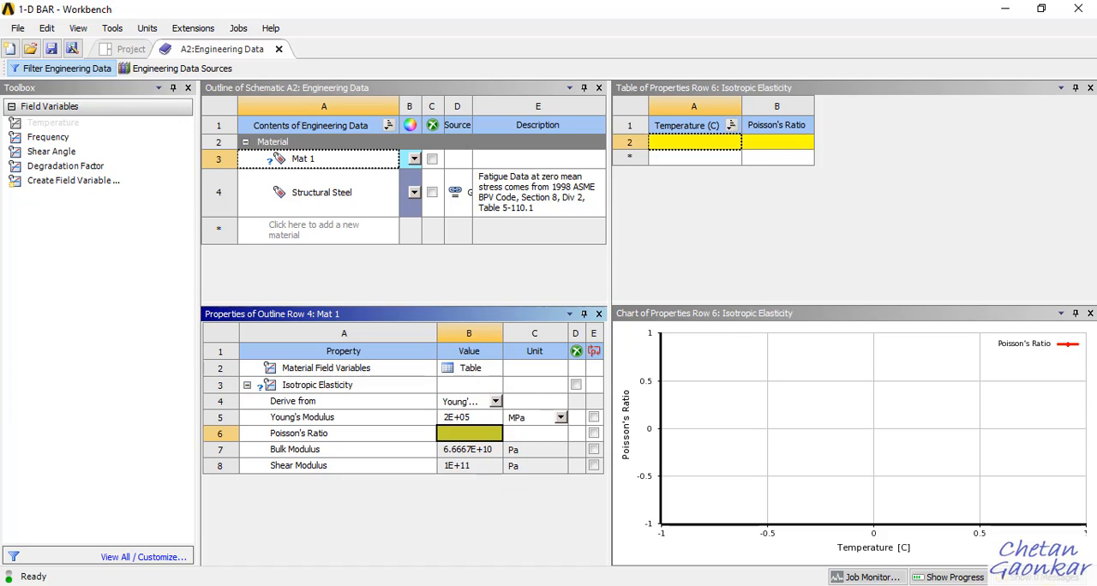
Look at the problem statement in OneNote, return to Workbench and set Mat 1's Poisson's Ratio to 0.3.
left_click(698, 585)
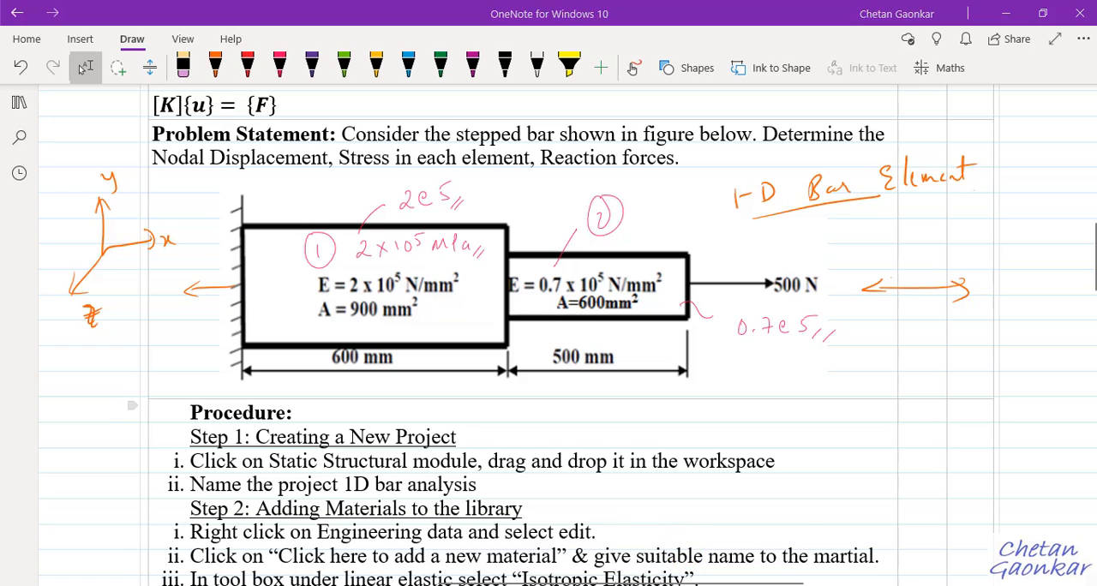
mouse_move(639, 583)
left_click(694, 549)
type("0.3")
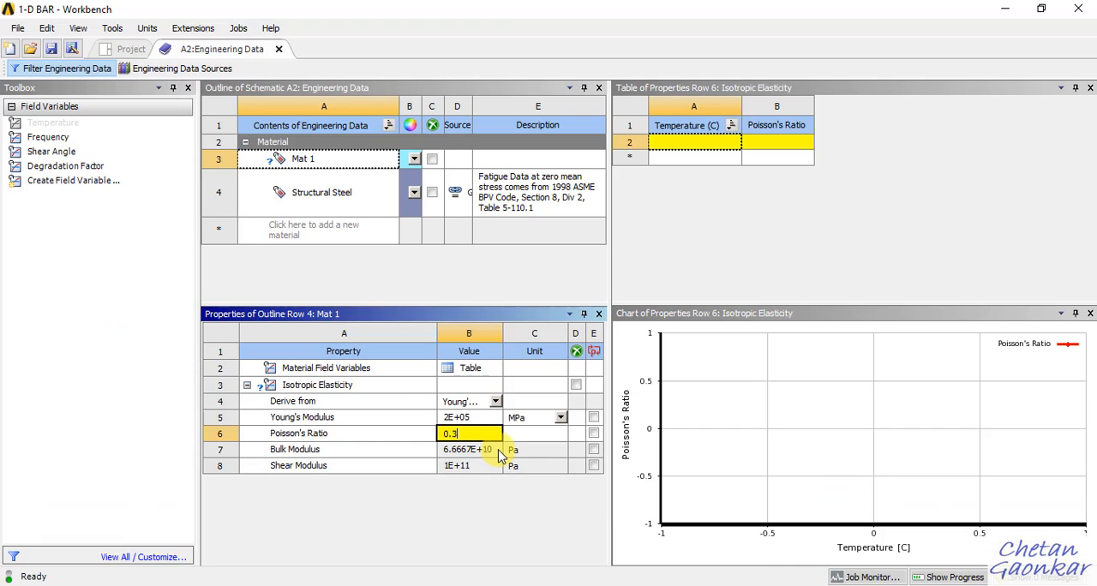
left_click(501, 452)
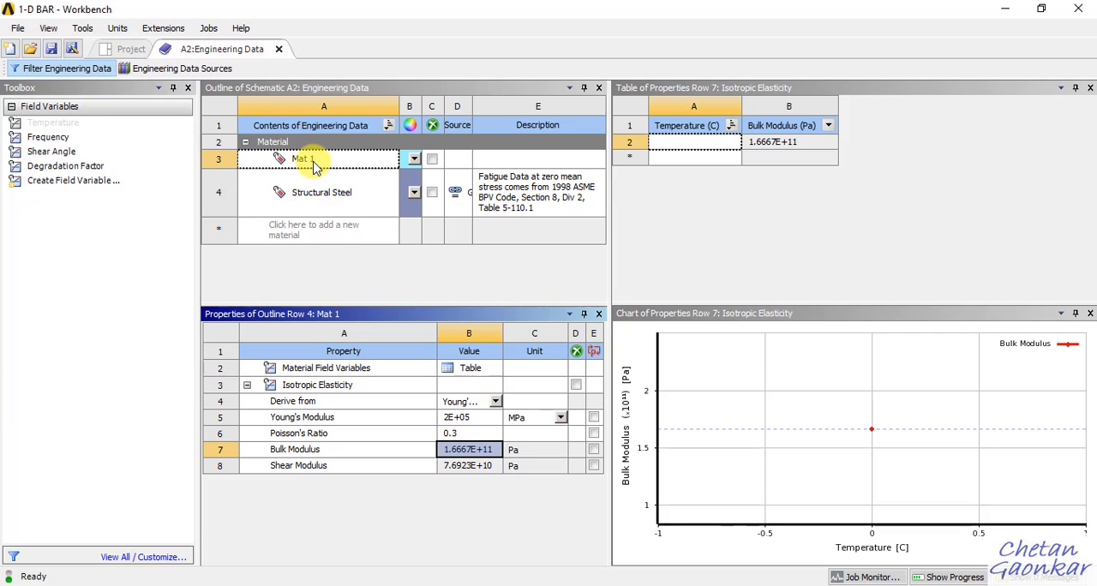
Add a second material named Mat 2 and assign the Isotropic Elasticity property to it.
left_click(330, 231)
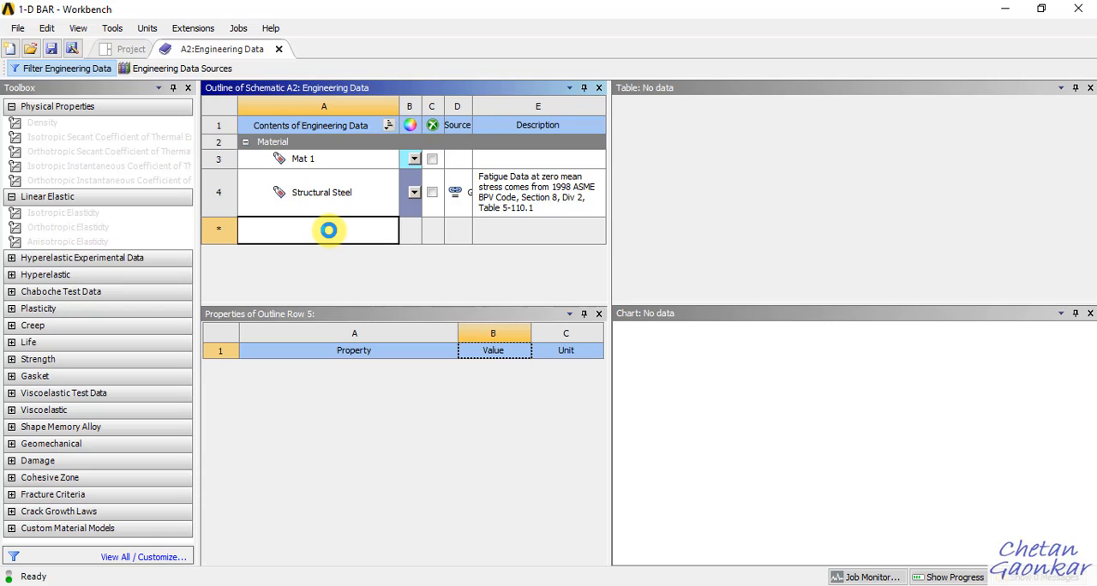
type("Mat 2")
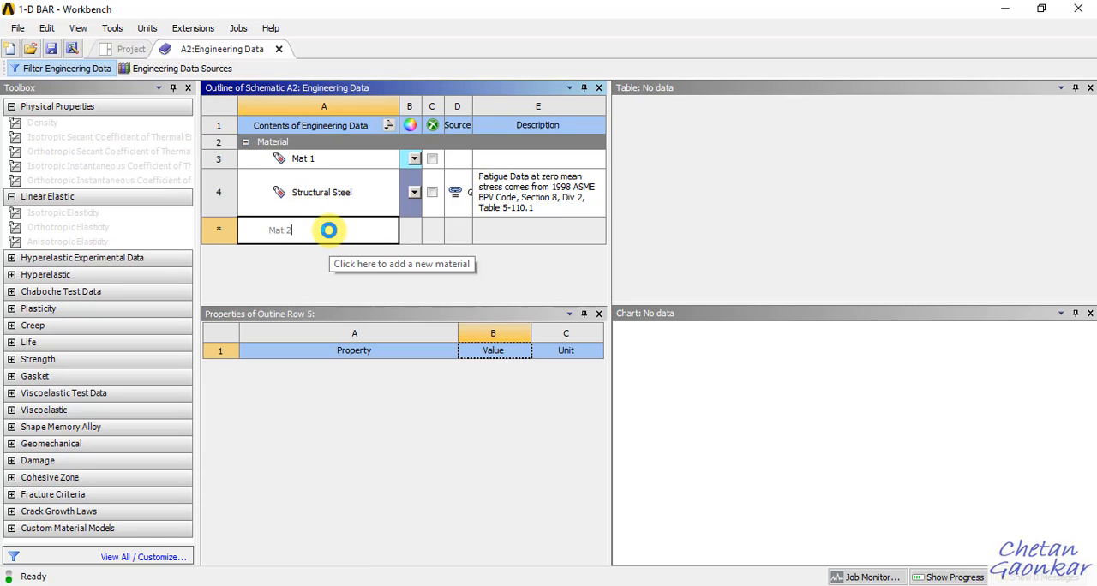
key("Return")
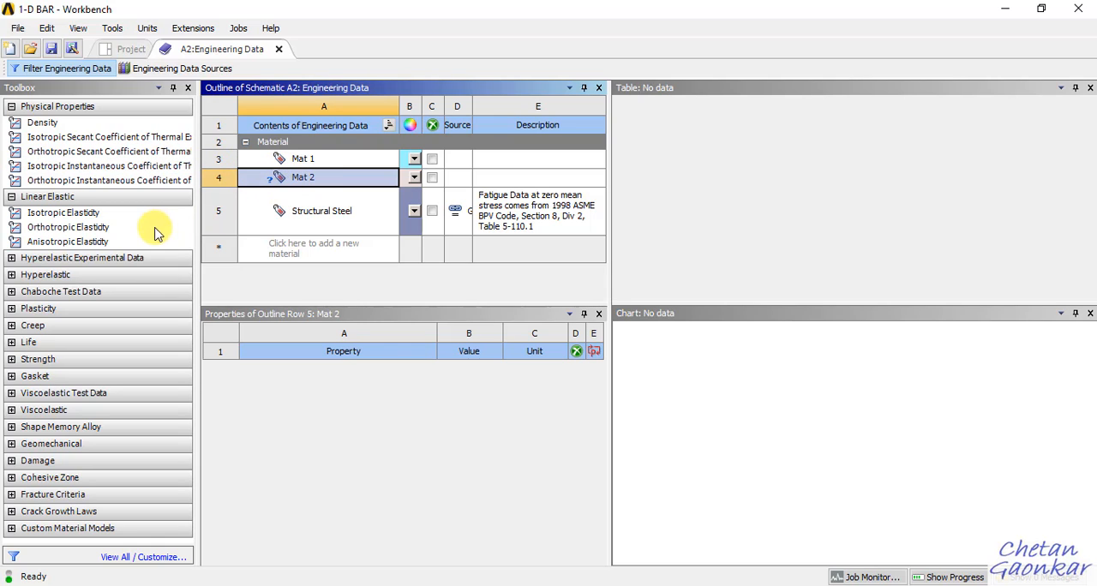
double_click(78, 213)
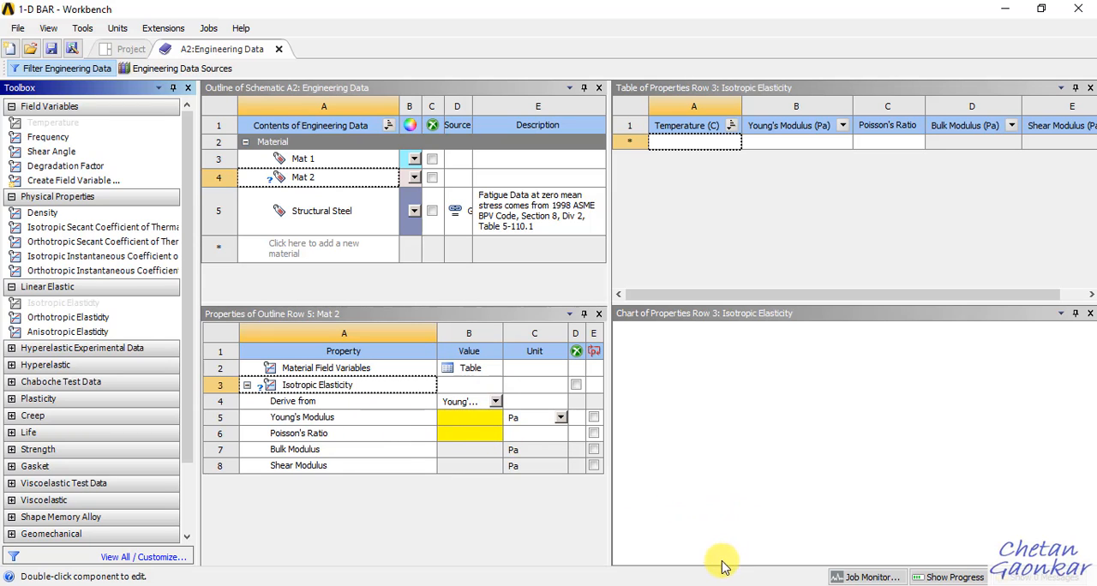
Check section 2's modulus in OneNote, then set Mat 2's Young's Modulus to 70000 MPa and Poisson's Ratio to 0.3 in Workbench.
left_click(665, 584)
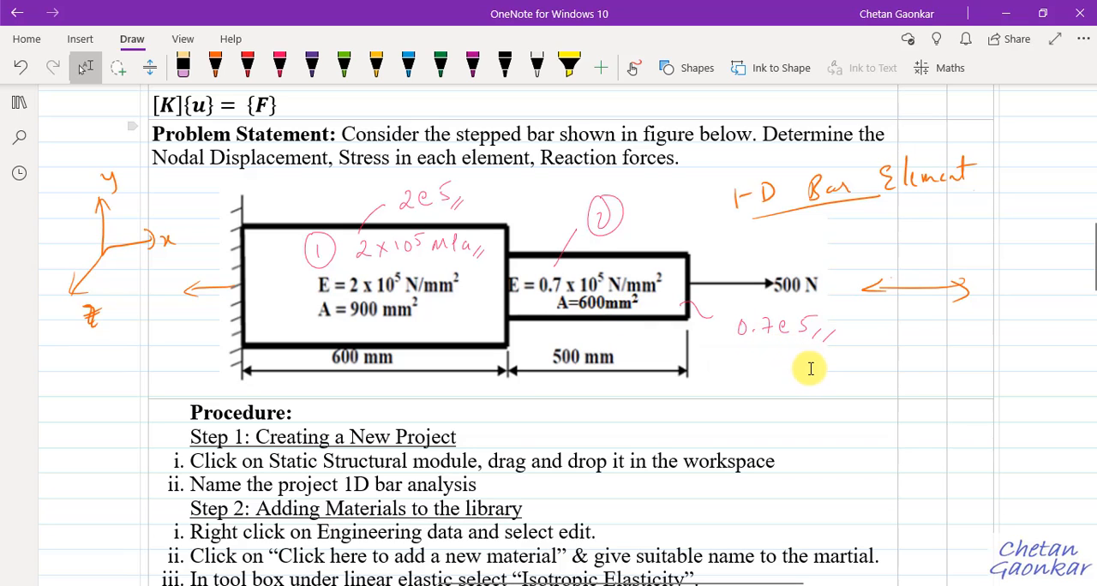
left_click(622, 584)
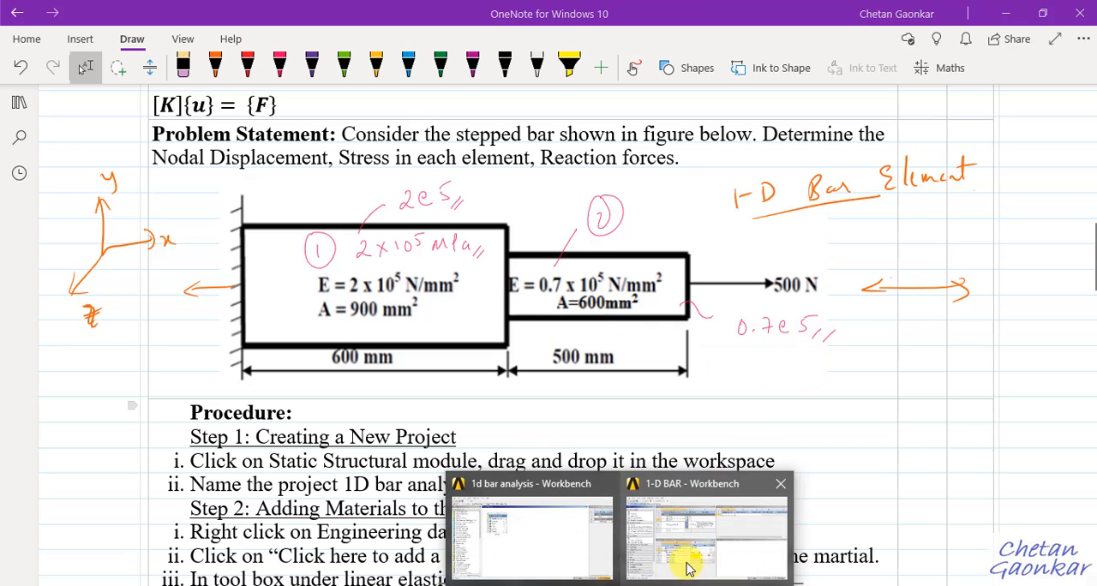
left_click(694, 551)
left_click(561, 418)
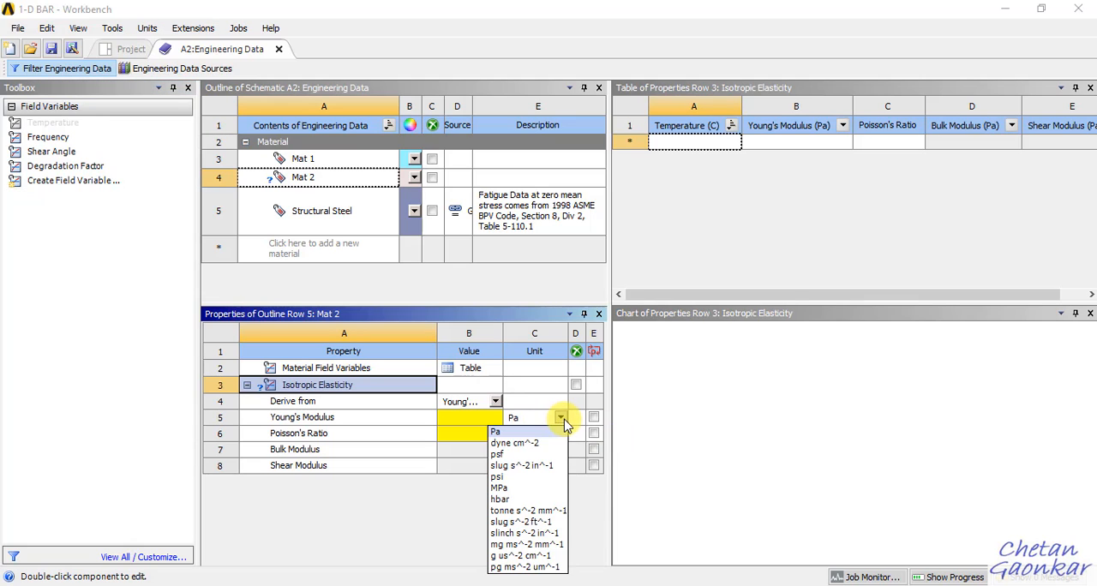
left_click(523, 488)
left_click(486, 423)
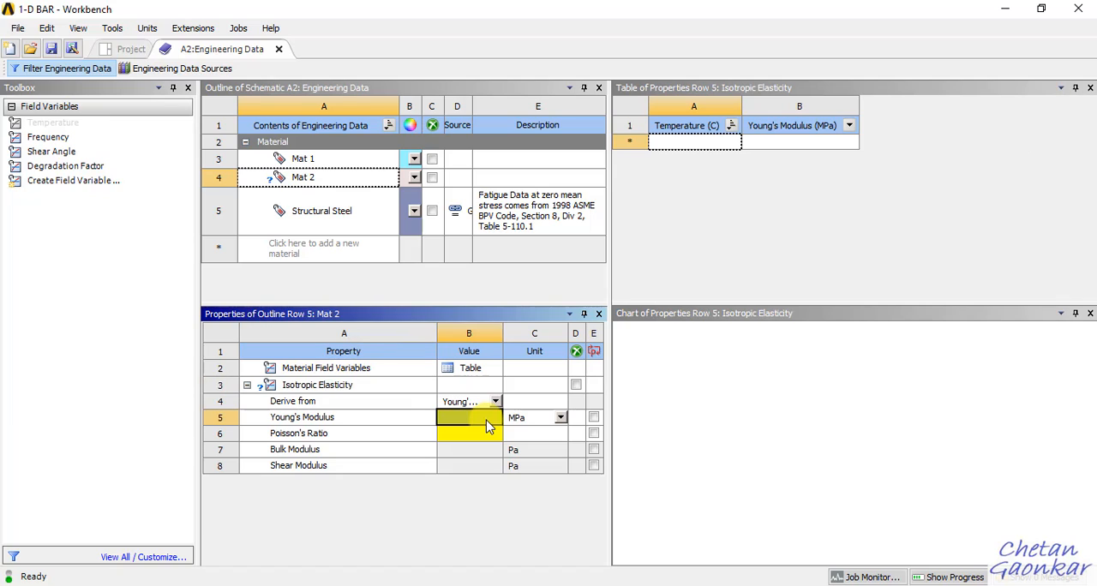
type("0000")
key("Return")
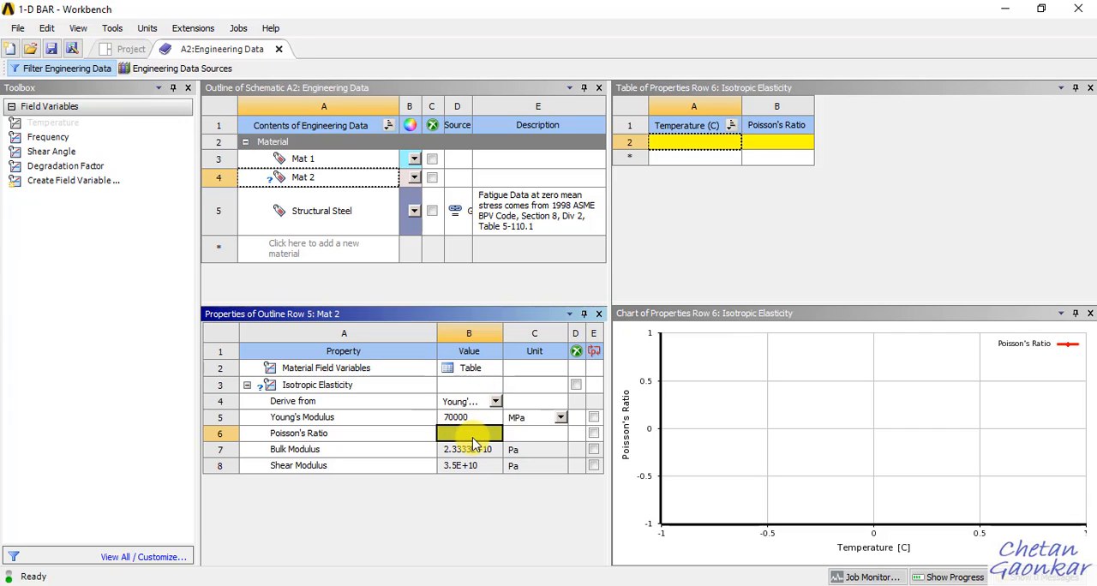
type("0.3")
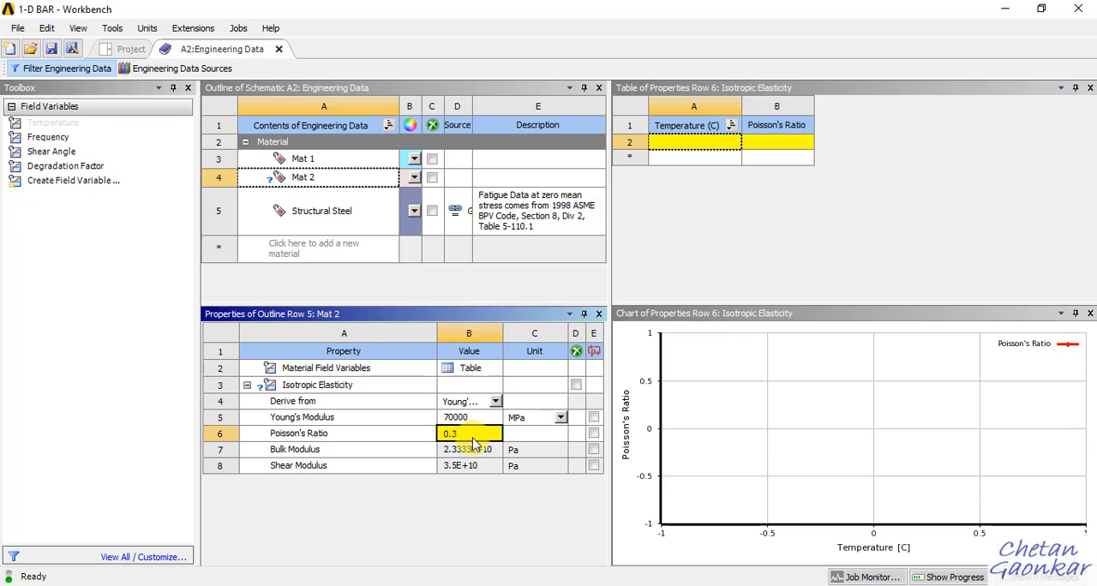
left_click(474, 447)
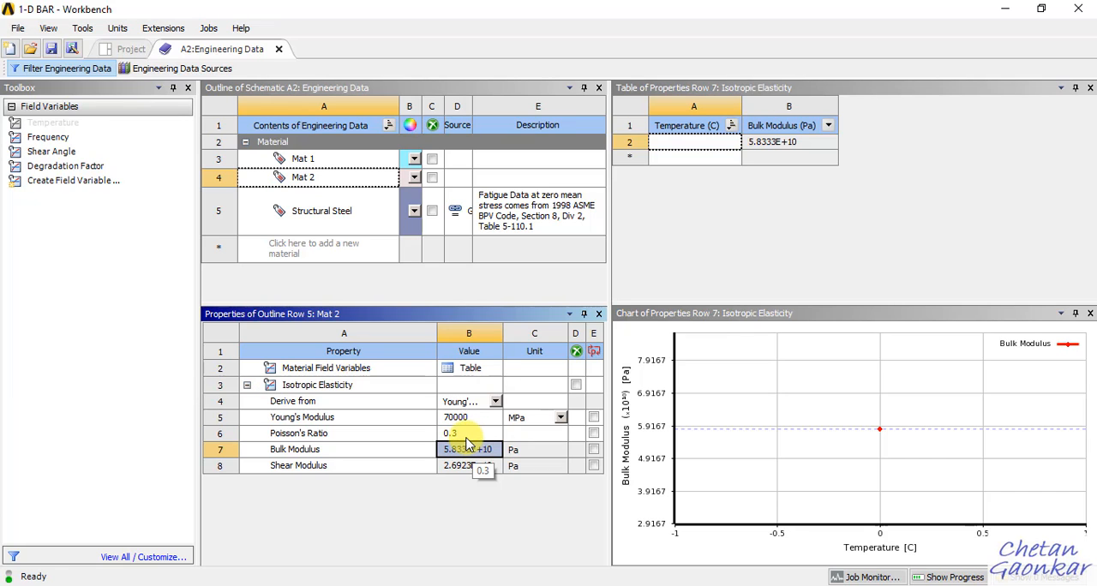
Close the Engineering Data workspace and save the 1-D BAR project.
left_click(342, 291)
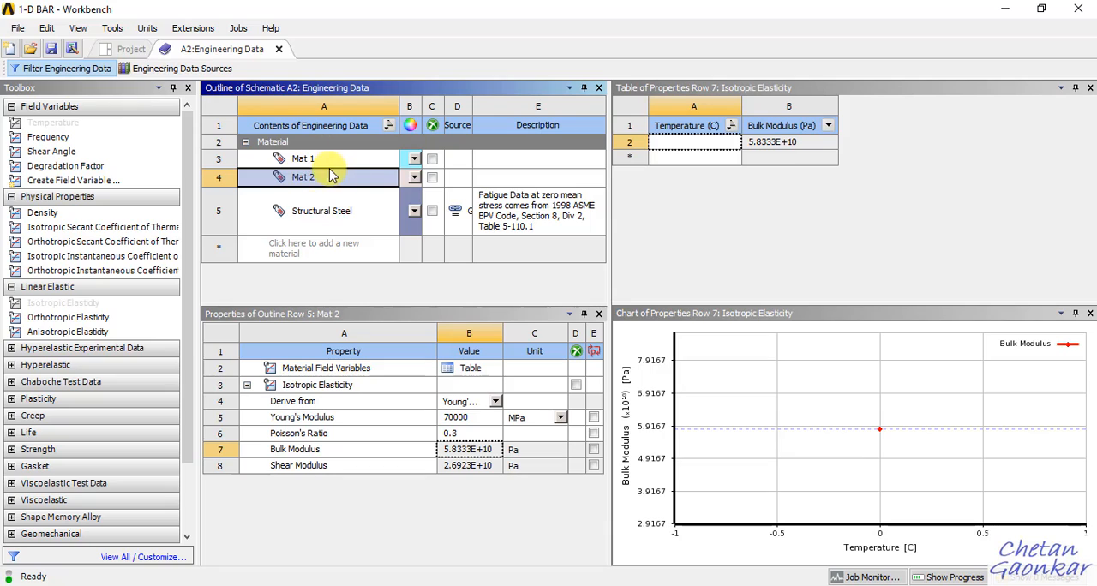
left_click(278, 50)
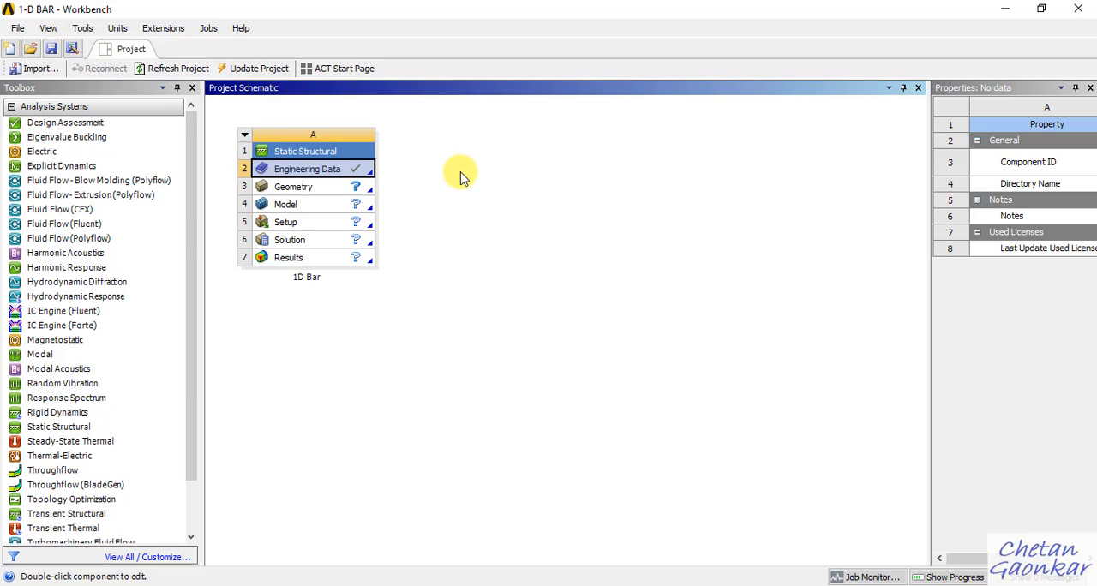
key("ctrl+s")
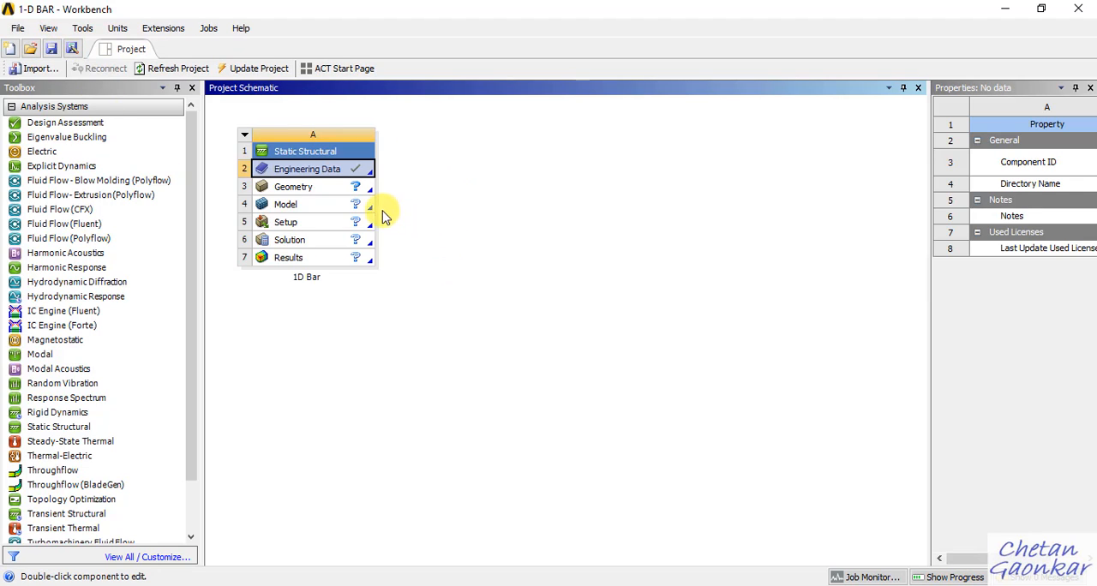
Create a new DesignModeler geometry for the 1D Bar static structural system.
right_click(337, 190)
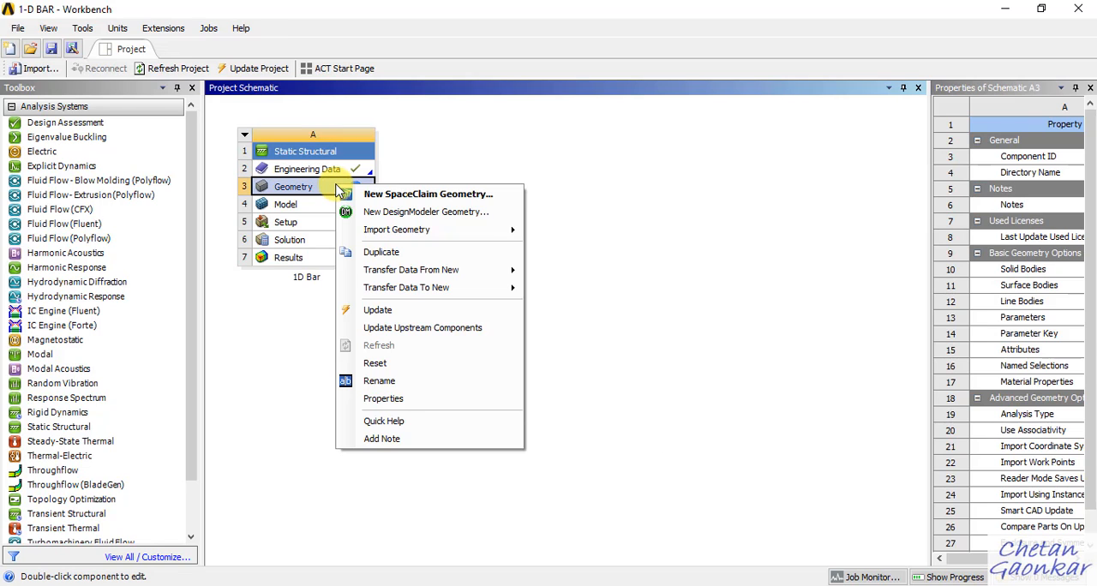
mouse_move(377, 239)
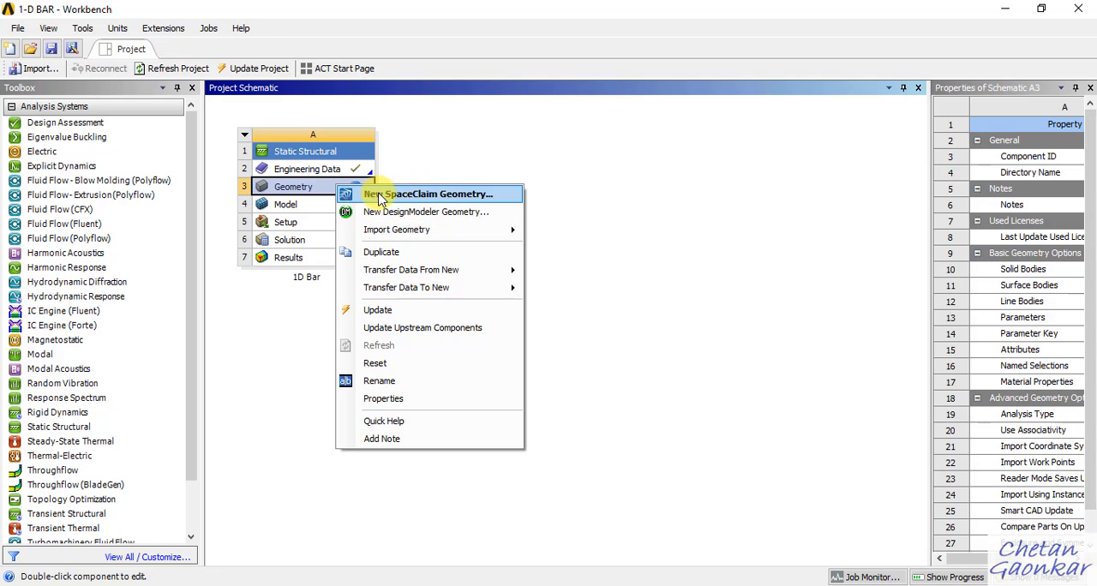
left_click(443, 214)
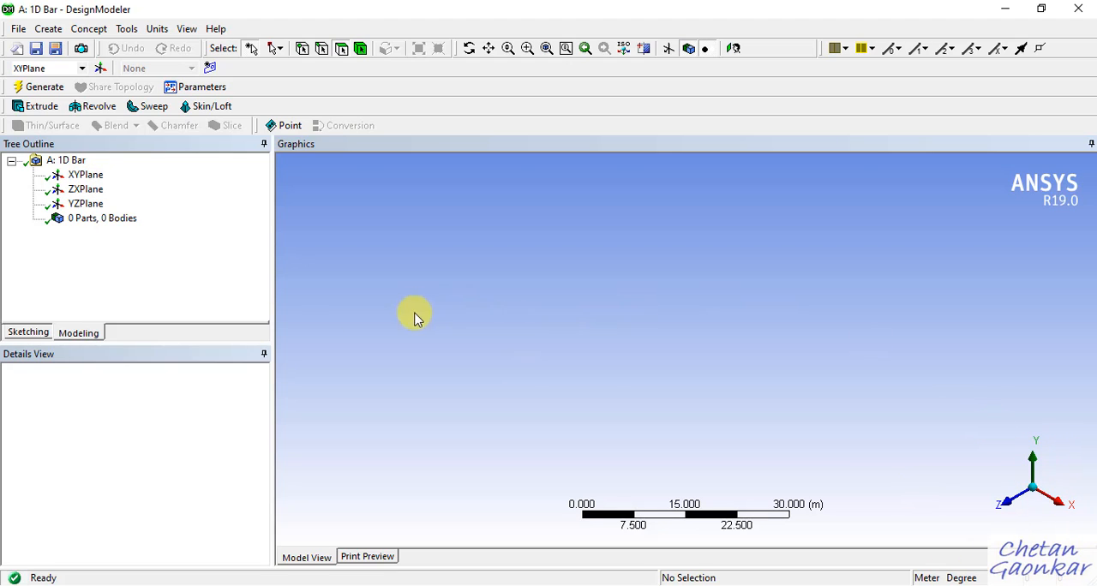
Select the XYPlane as the working plane and orient the view to look straight at it.
left_click(85, 175)
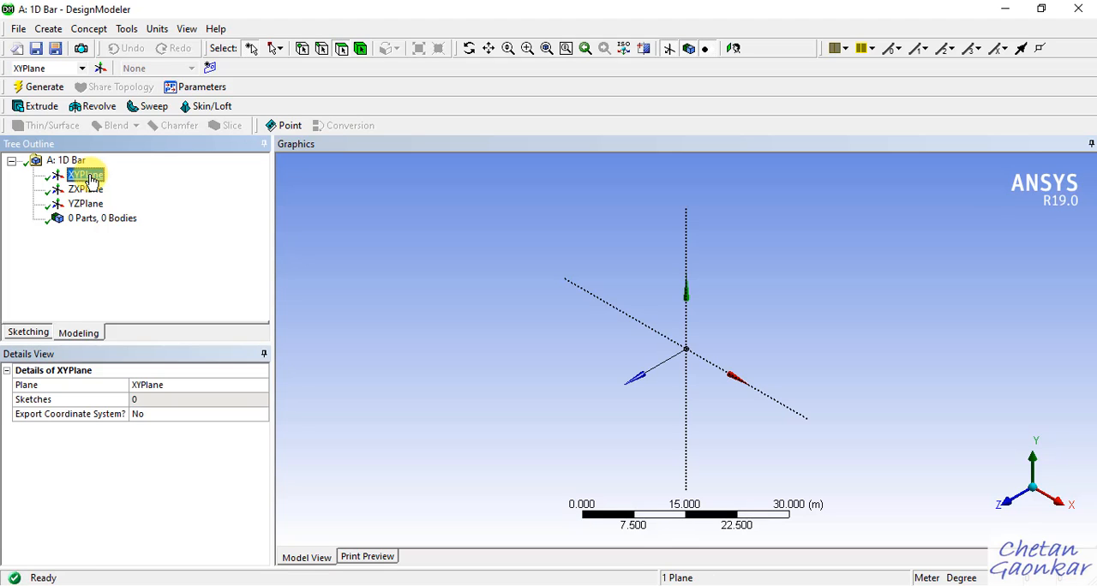
right_click(92, 178)
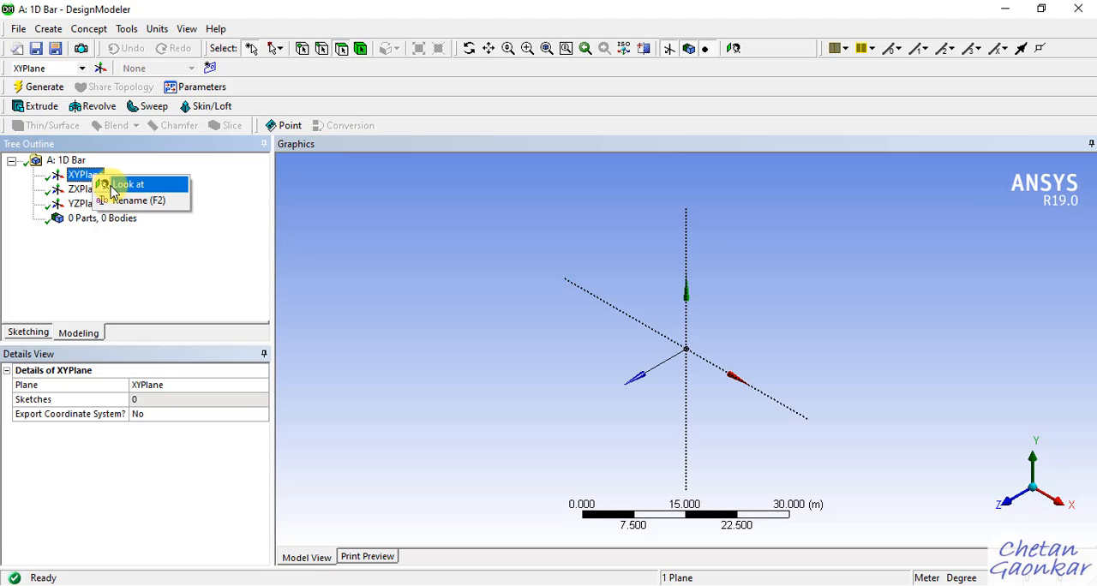
left_click(111, 192)
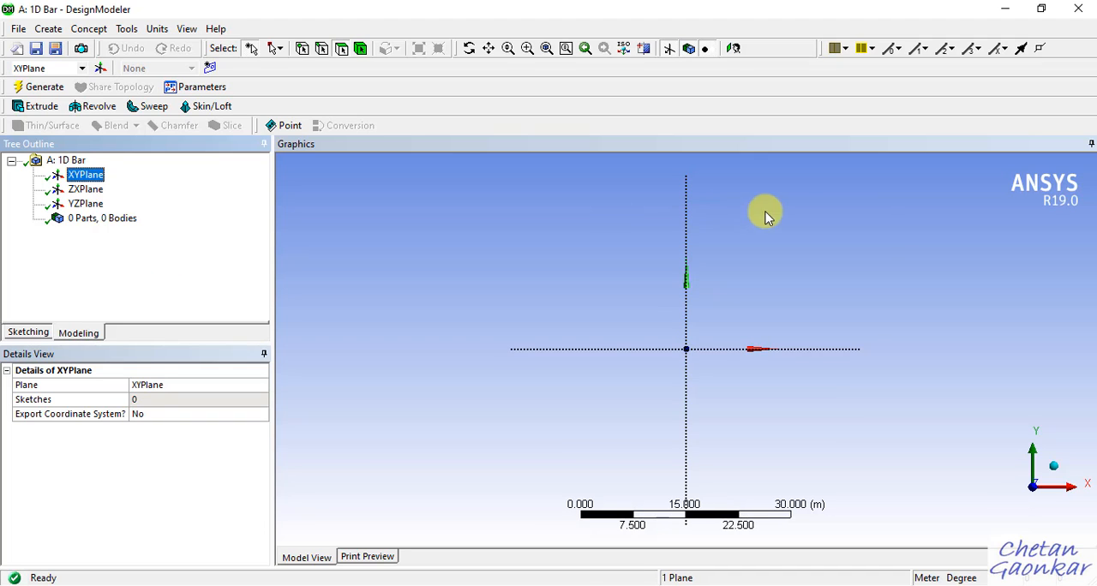
middle_click_drag(872, 252, 820, 294)
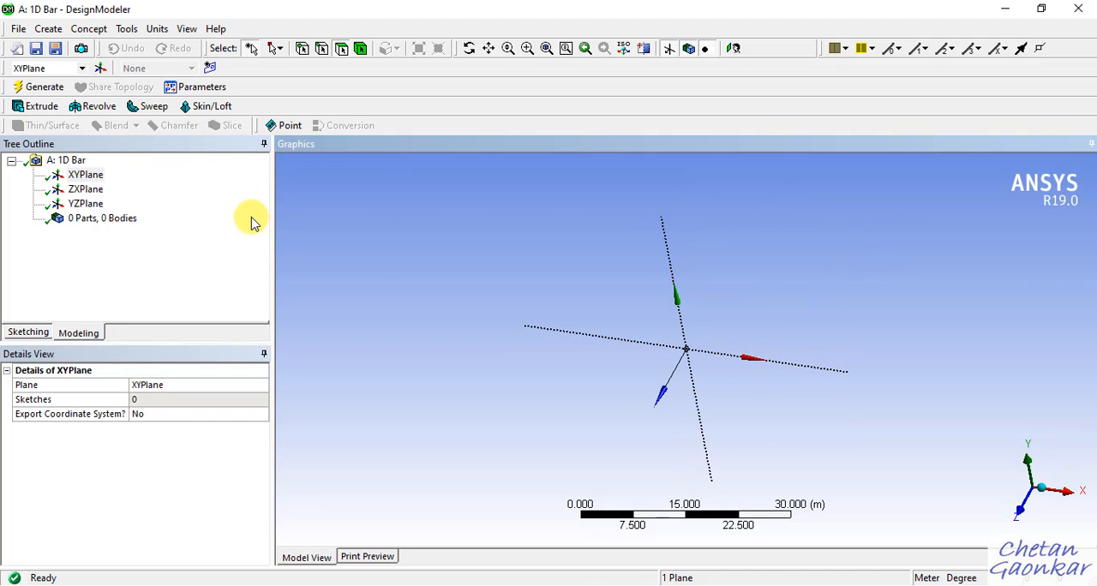
left_click(96, 175)
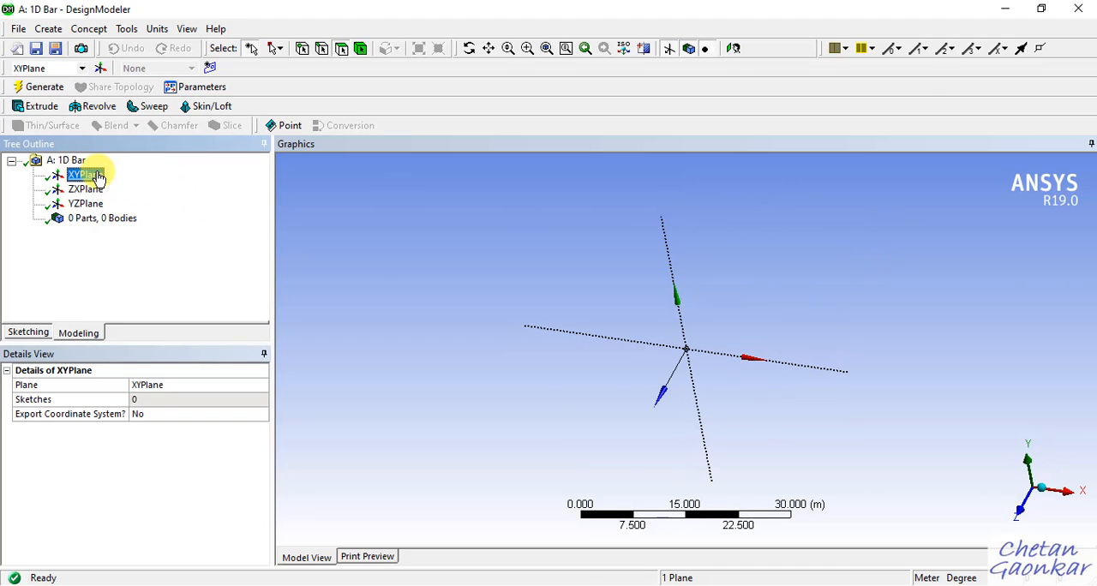
left_click(734, 51)
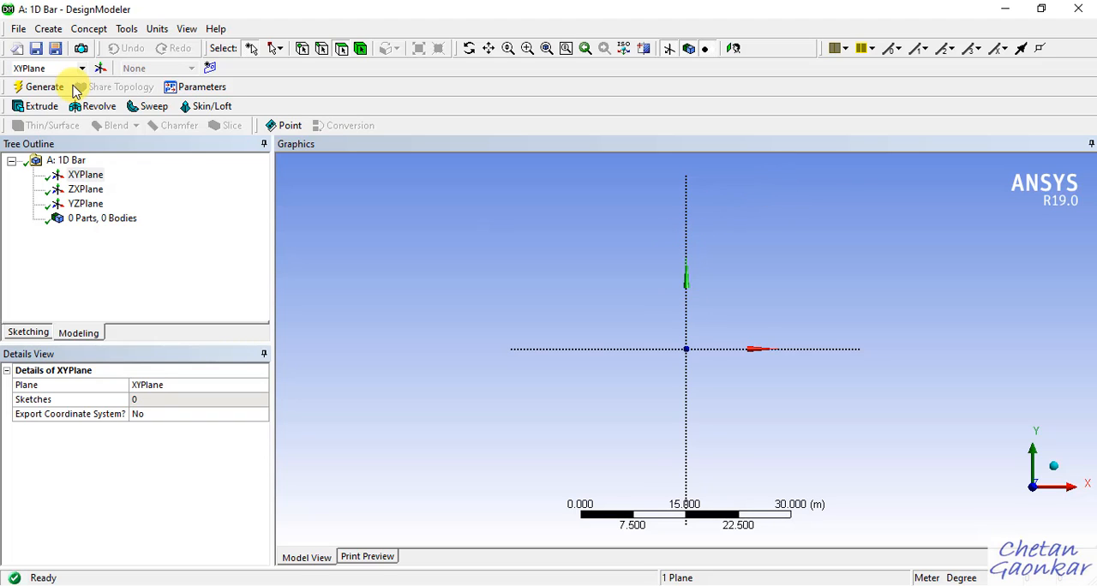
right_click(94, 178)
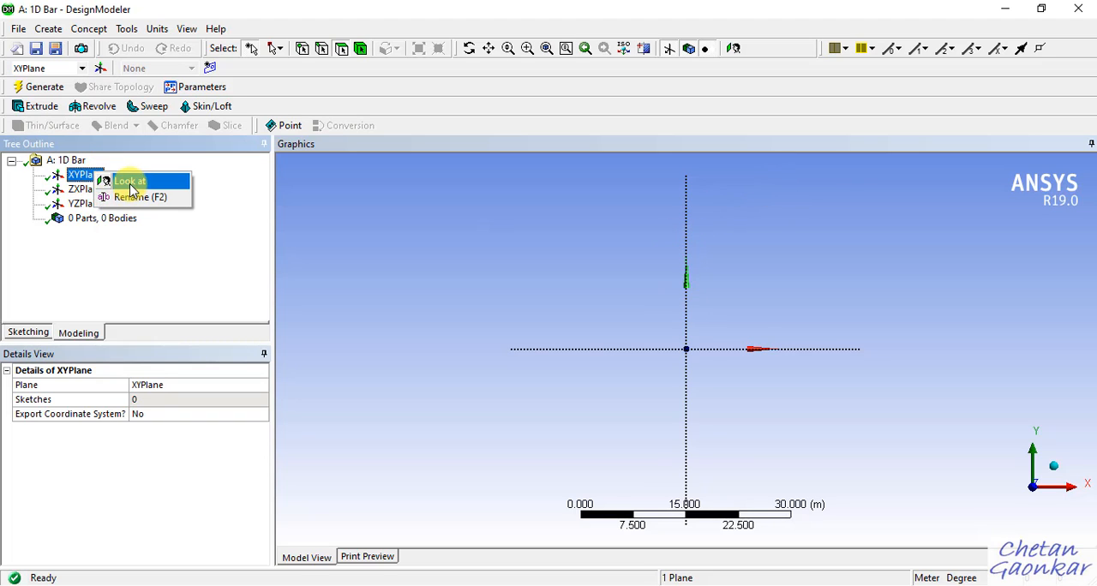
left_click(340, 236)
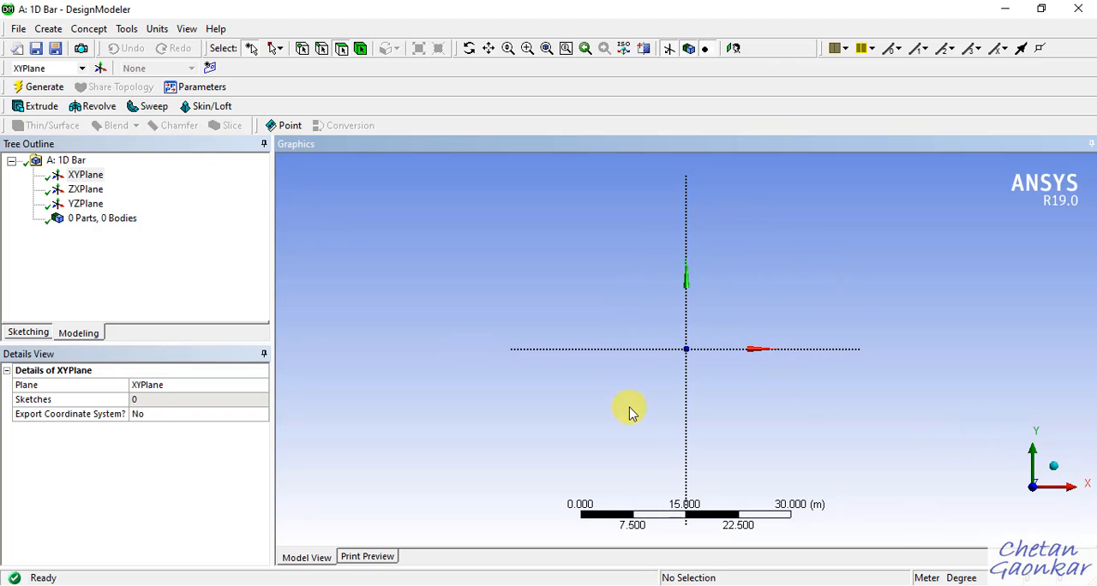
Examine the XYPlane and its axes from various angles around the origin.
middle_click_drag(885, 340, 844, 318)
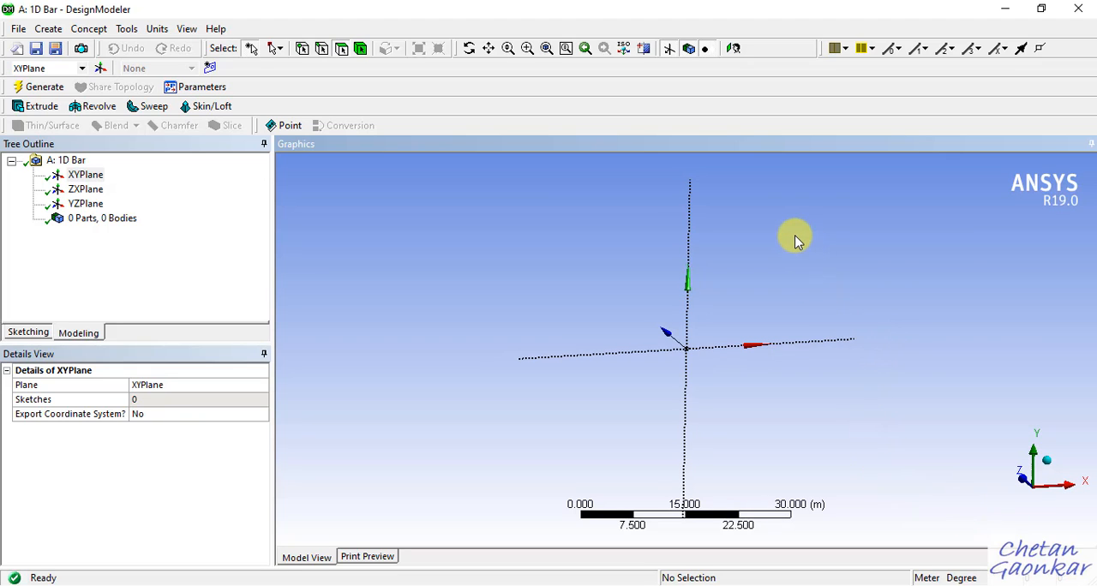
middle_click_drag(796, 238, 715, 201)
middle_click_drag(735, 338, 870, 501)
middle_click_drag(565, 264, 753, 461)
middle_click_drag(495, 269, 724, 248)
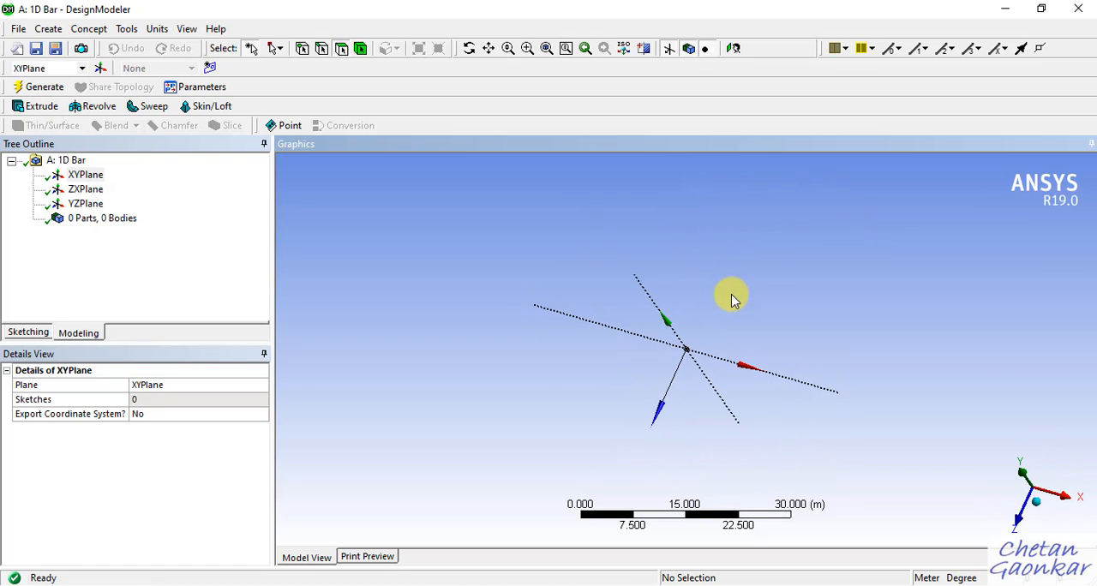
middle_click_drag(729, 300, 574, 364)
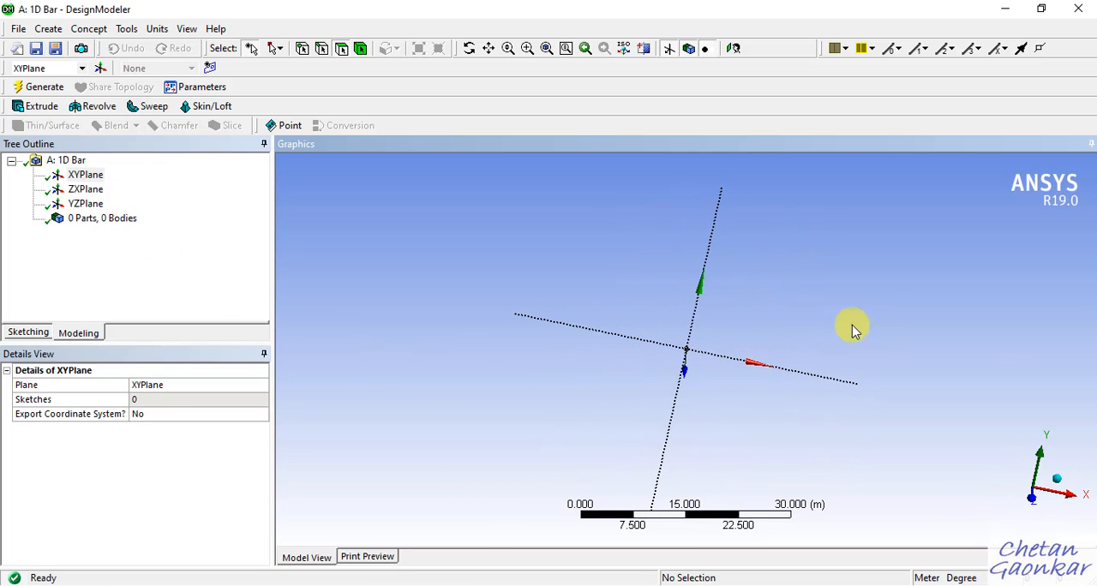
middle_click_drag(852, 330, 790, 350)
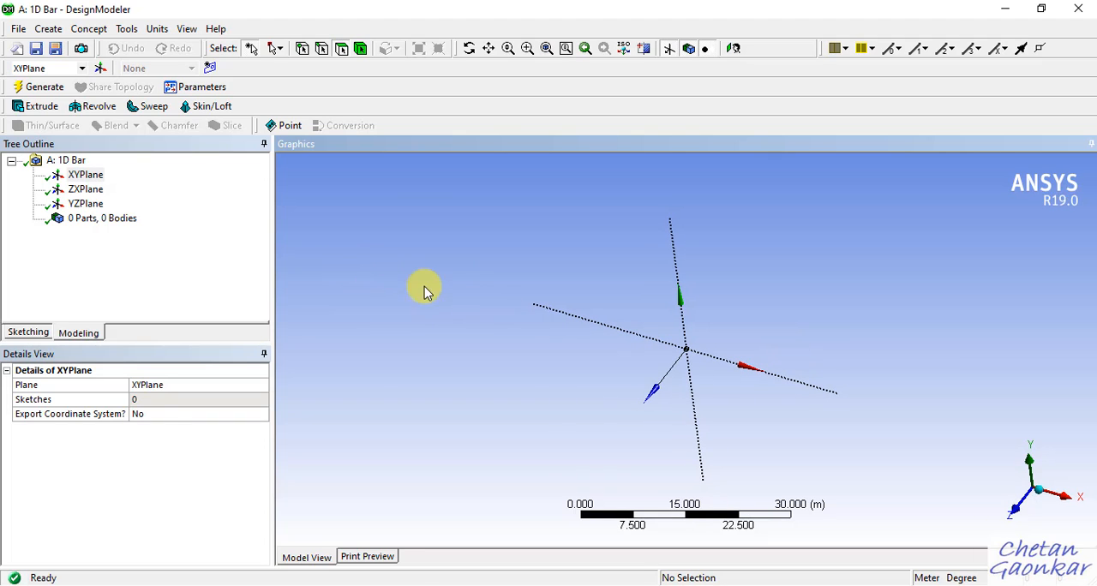
Examine the XYPlane face-on along +Z and from rotated and panned viewpoints.
right_click(100, 177)
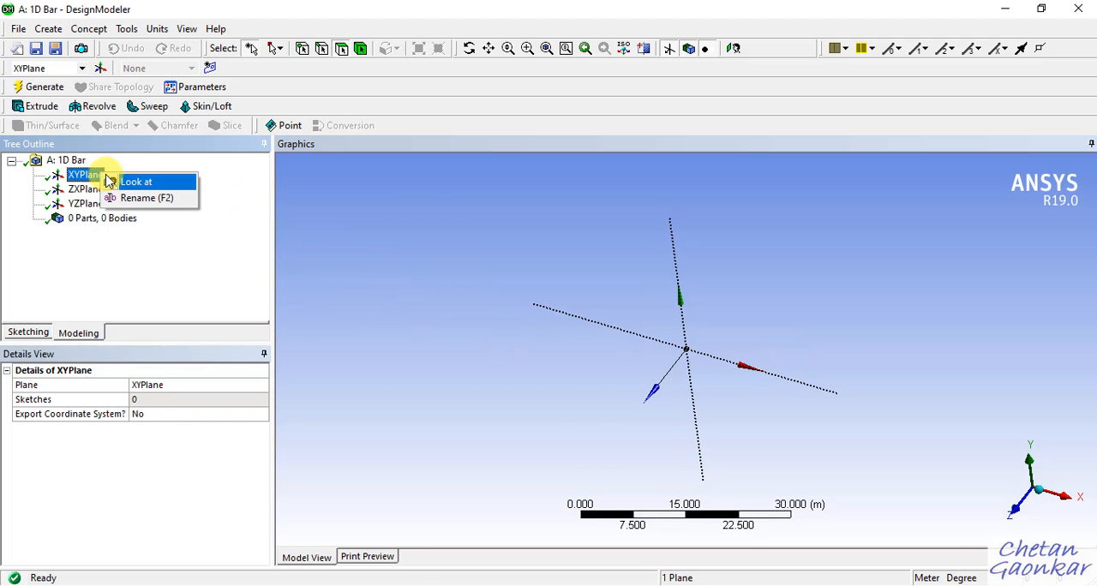
left_click(426, 225)
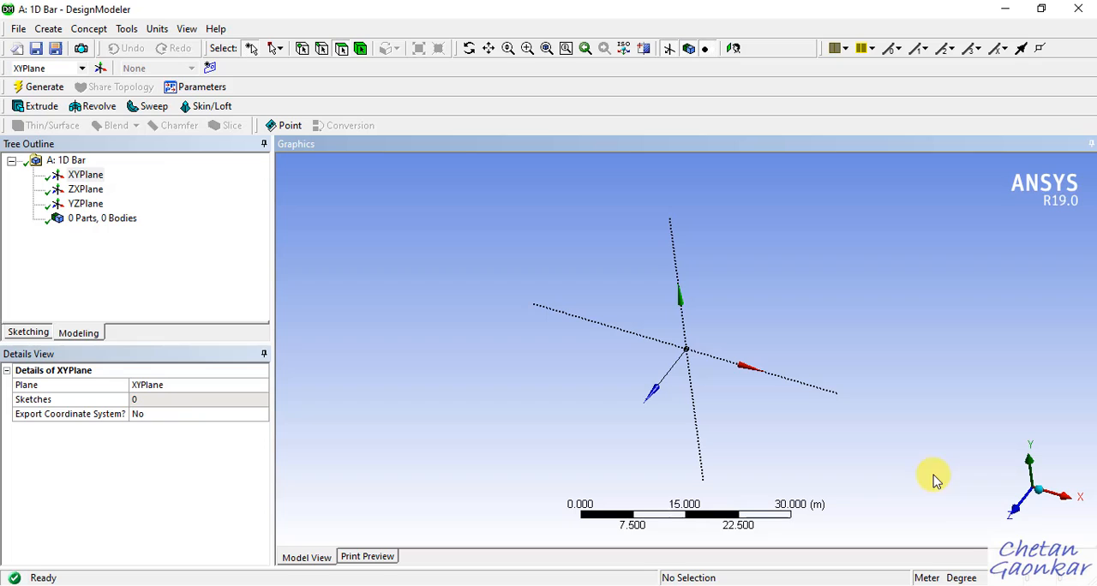
left_click(1019, 515)
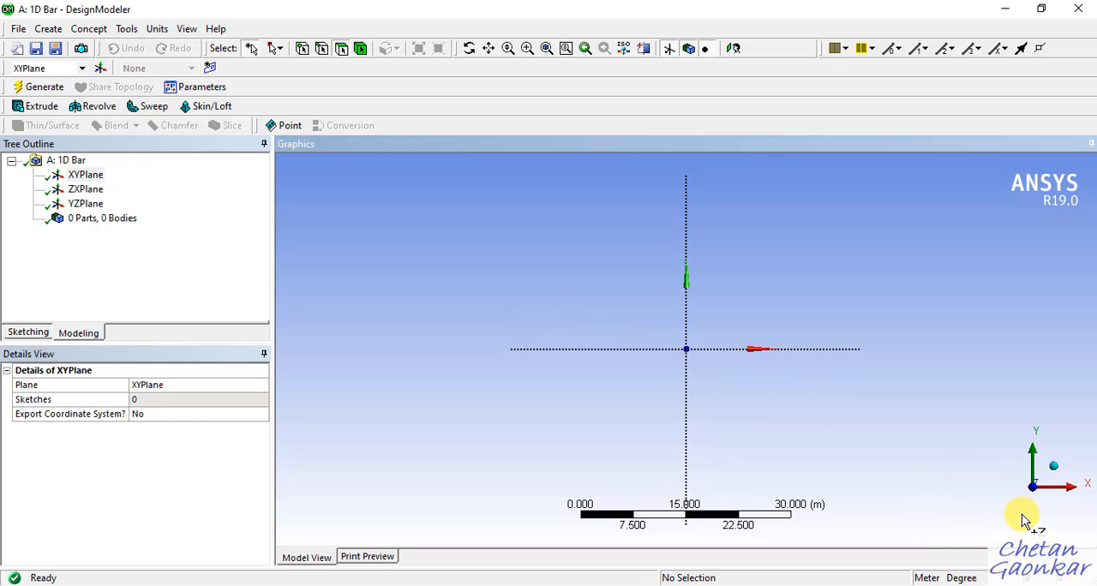
middle_click_drag(1045, 385, 1022, 523)
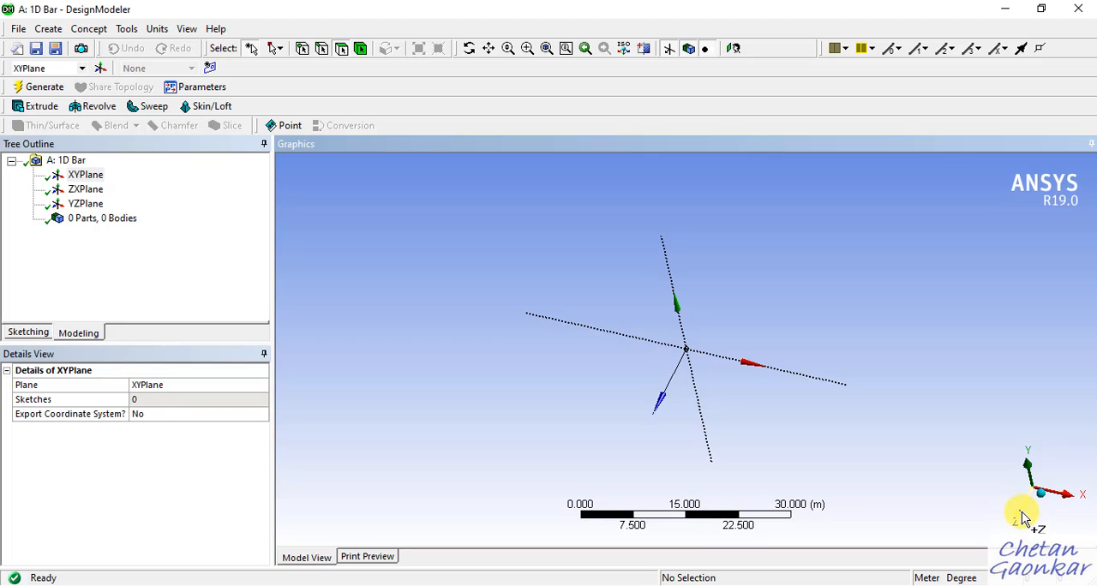
left_click(1022, 517)
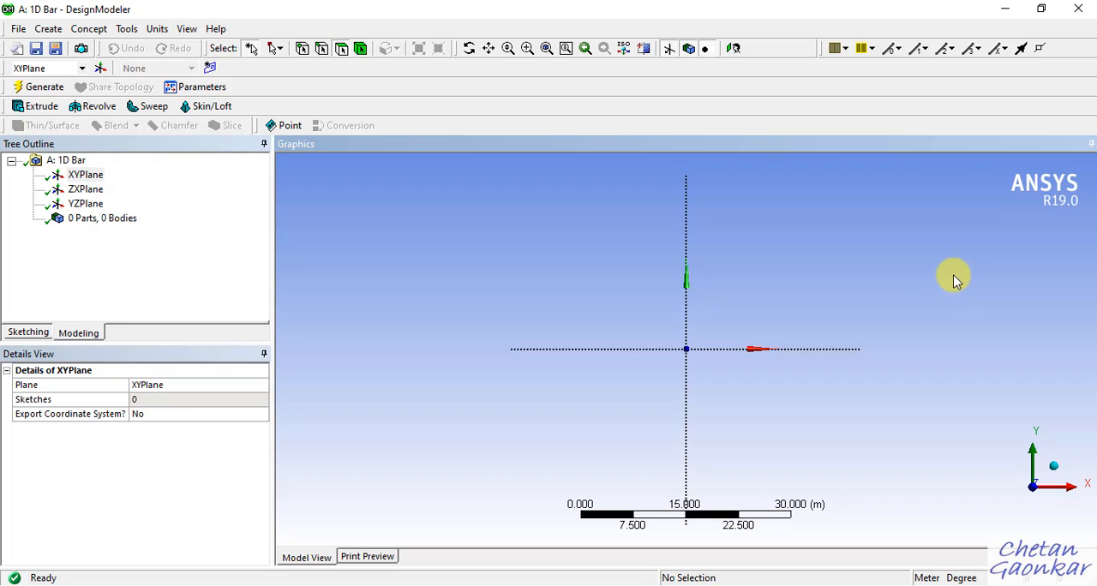
middle_click_drag(895, 286, 982, 388, "ctrl")
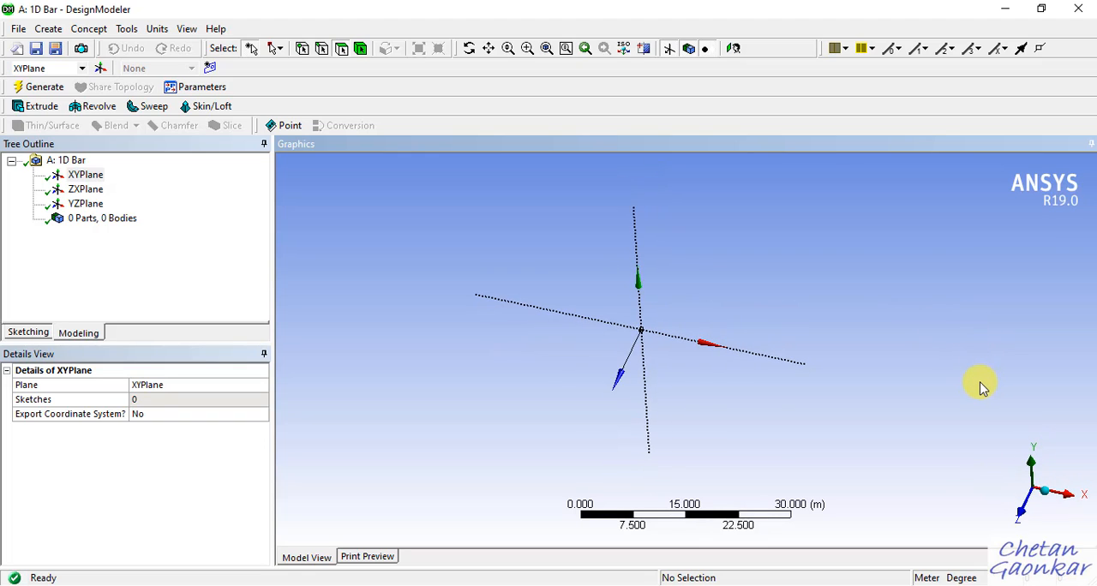
left_click(982, 387)
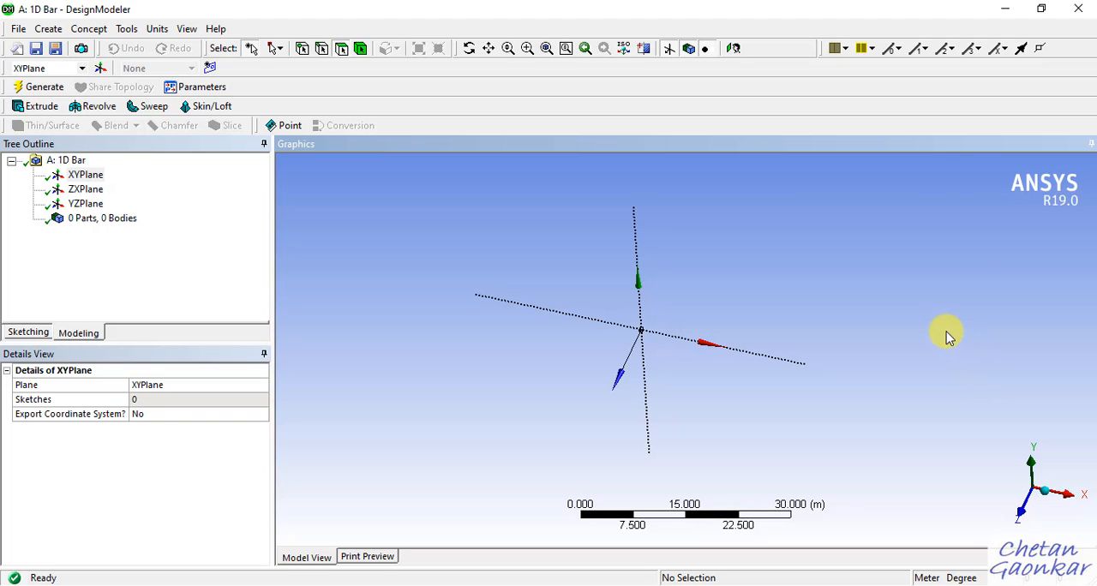
middle_click_drag(947, 334, 1036, 311, "ctrl")
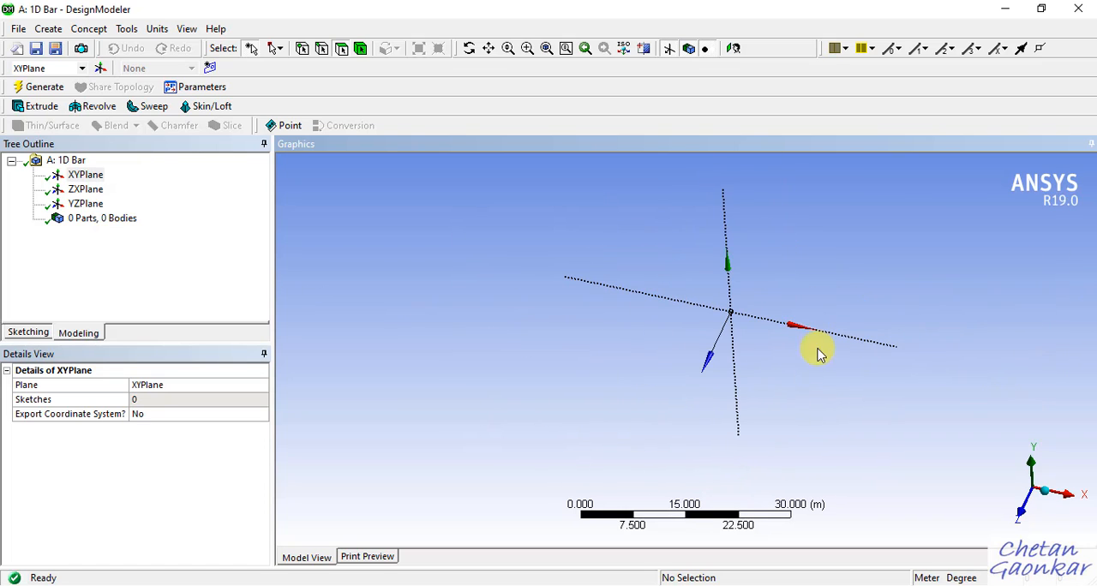
Face the XYPlane along +Z with the origin shifted aside to free drawing space, and switch to sketching mode.
left_click(1023, 517)
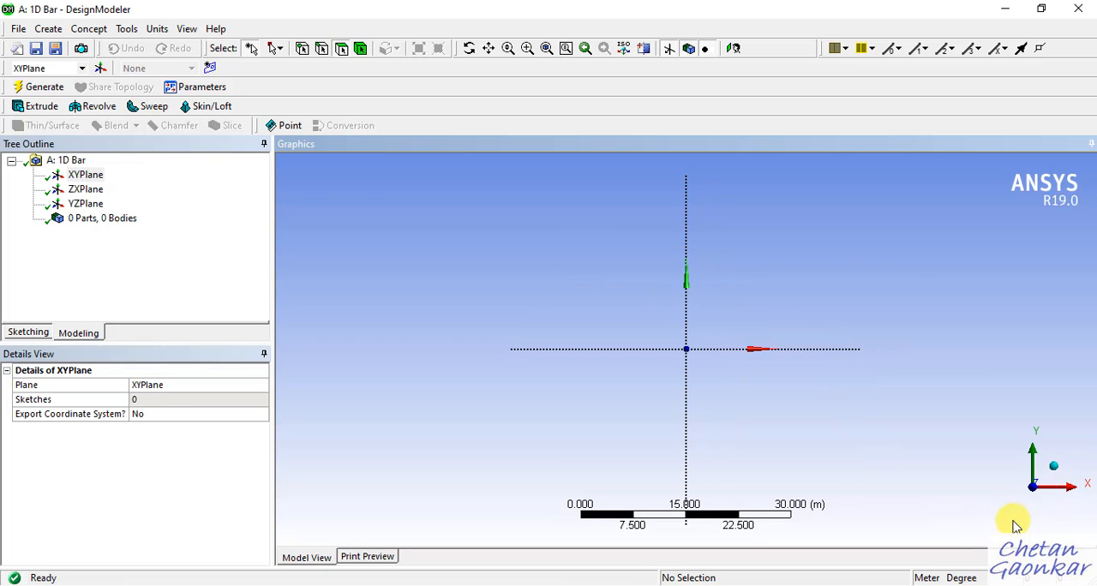
right_click(85, 177)
left_click(423, 213)
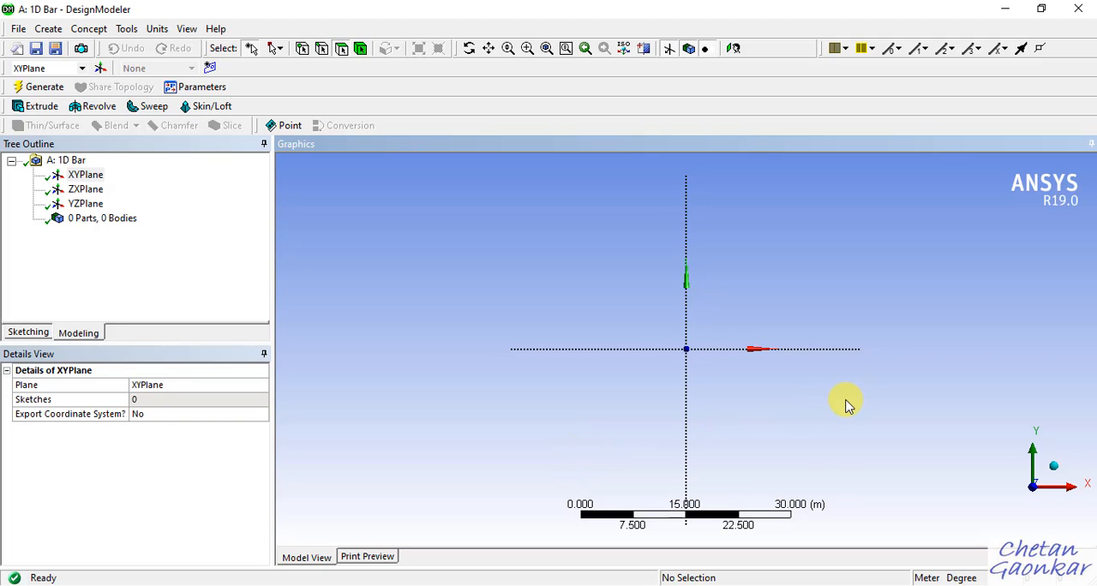
middle_click_drag(845, 404, 639, 403, "ctrl")
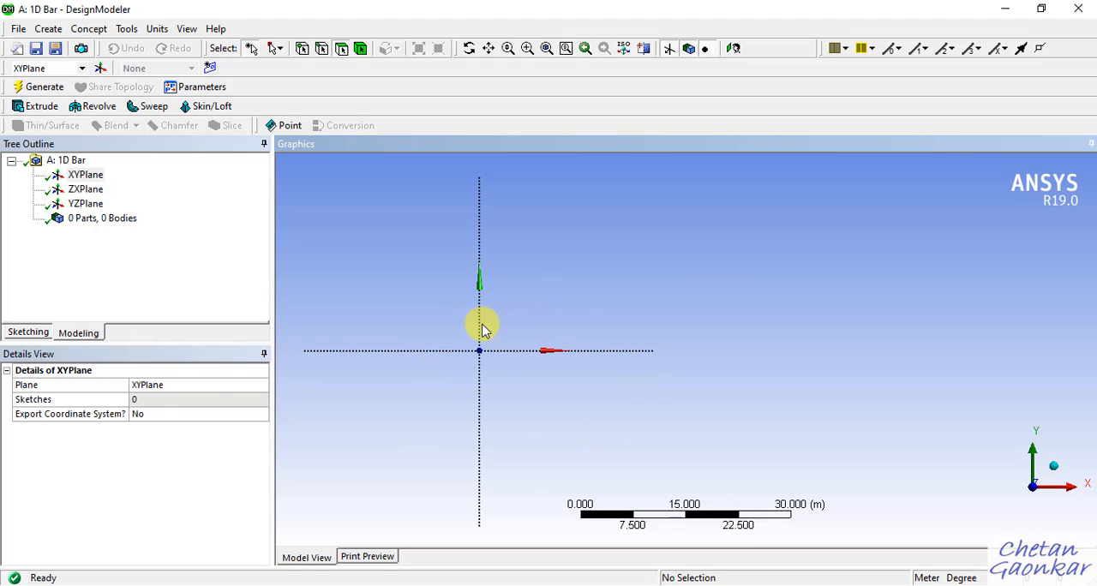
left_click(28, 332)
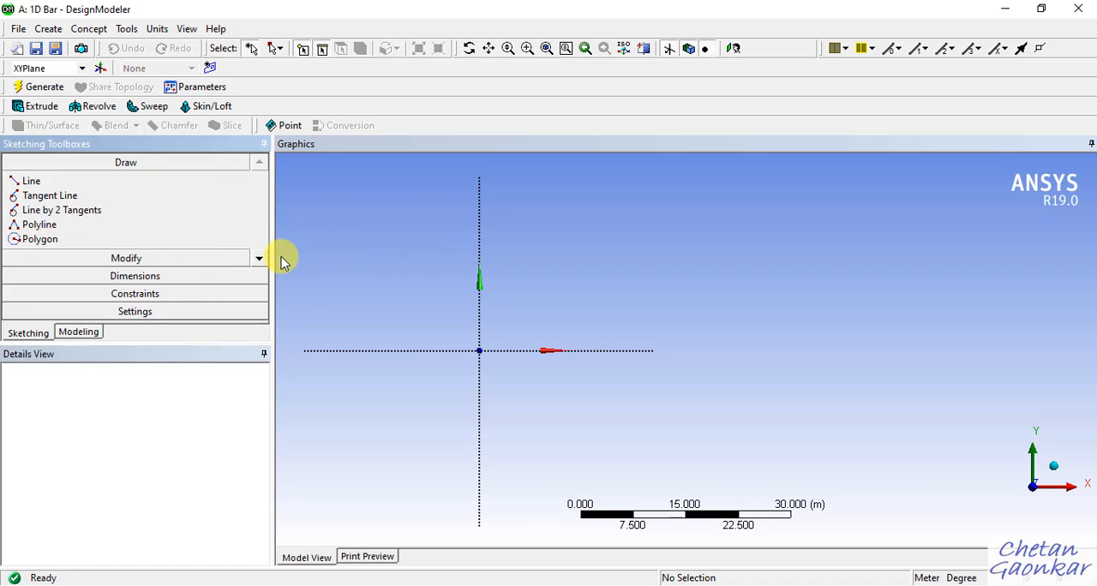
Examine the available sketch Modify tools, from Fillet through Spline Edit and back.
left_click(209, 259)
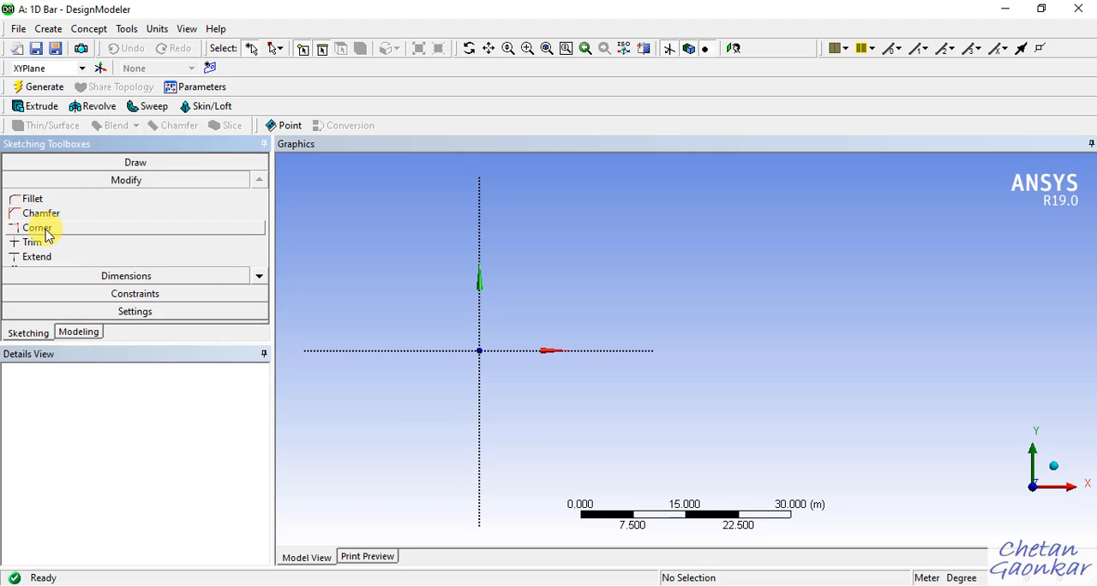
left_click(259, 278)
left_click(259, 278)
left_click(259, 278)
left_click(259, 278)
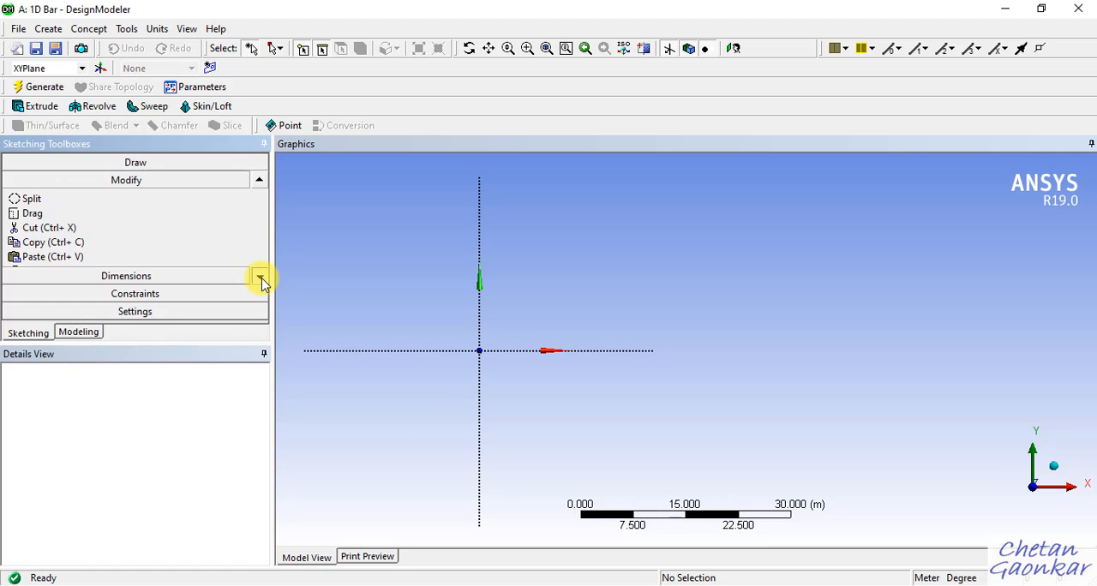
left_click(259, 277)
left_click(258, 277)
left_click(259, 277)
left_click(259, 278)
left_click(259, 277)
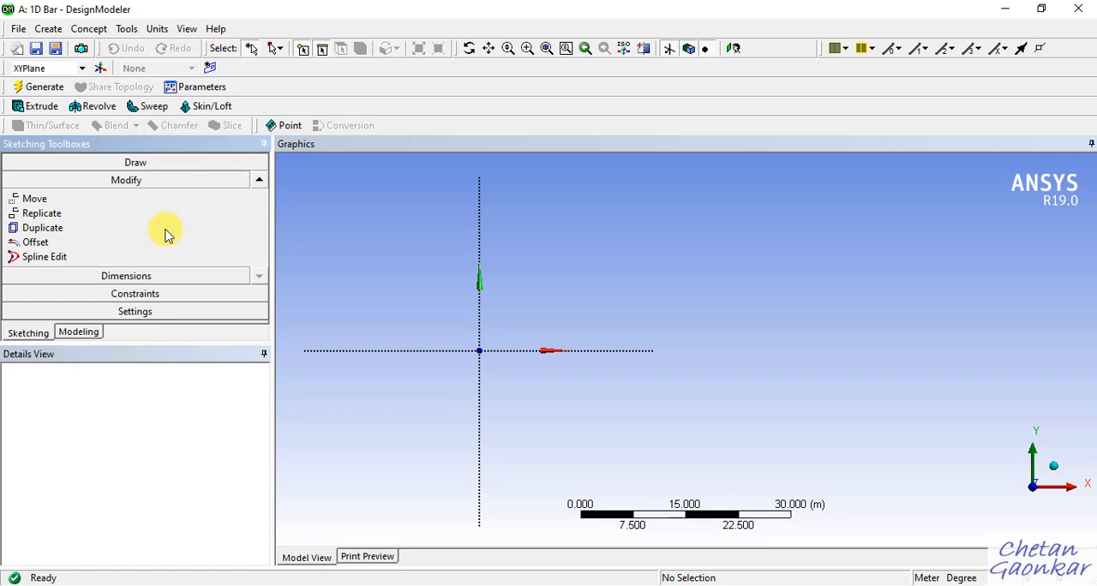
left_click(259, 180)
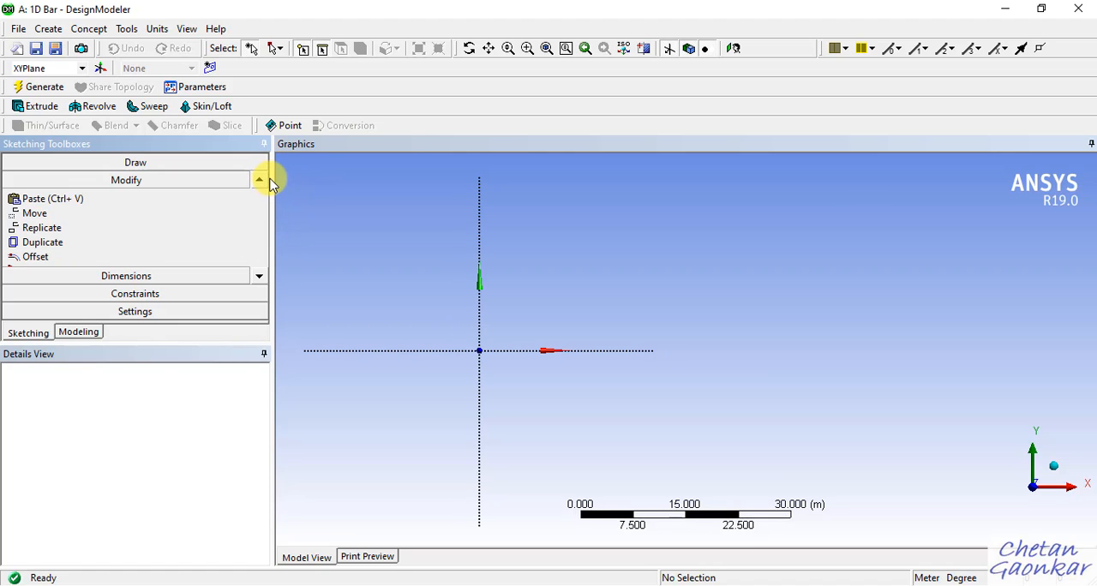
left_click(259, 180)
left_click(258, 180)
left_click(259, 180)
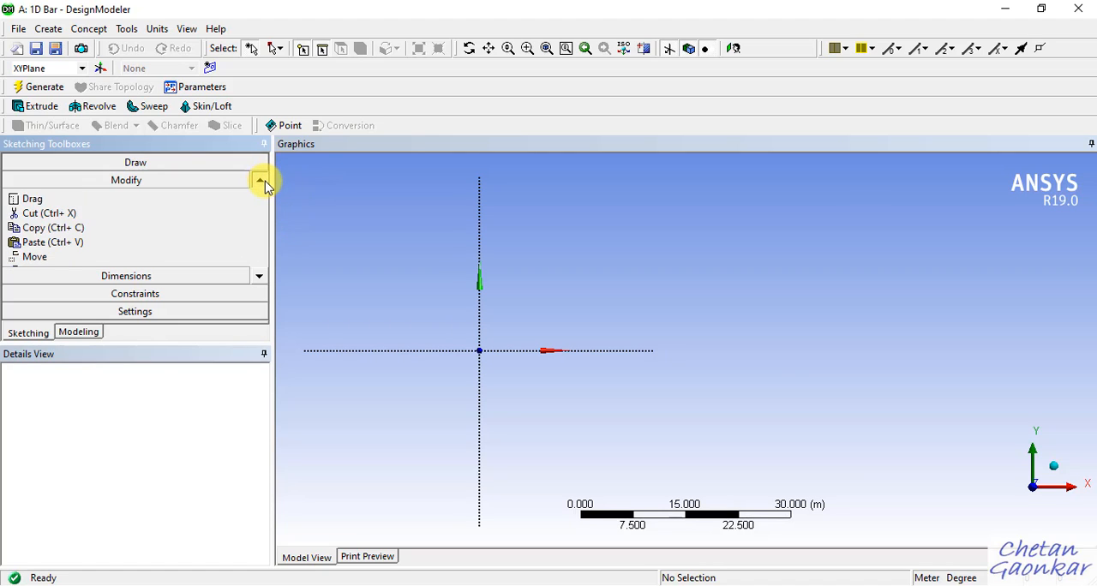
Examine the available sketch Draw tools, from Line through Circle and back.
left_click(258, 180)
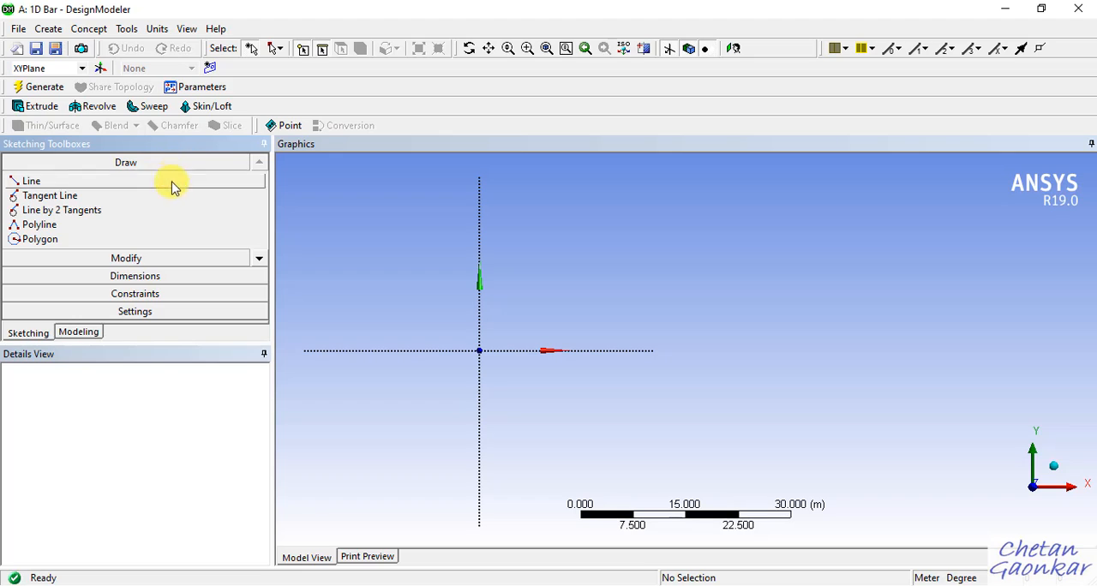
left_click(259, 260)
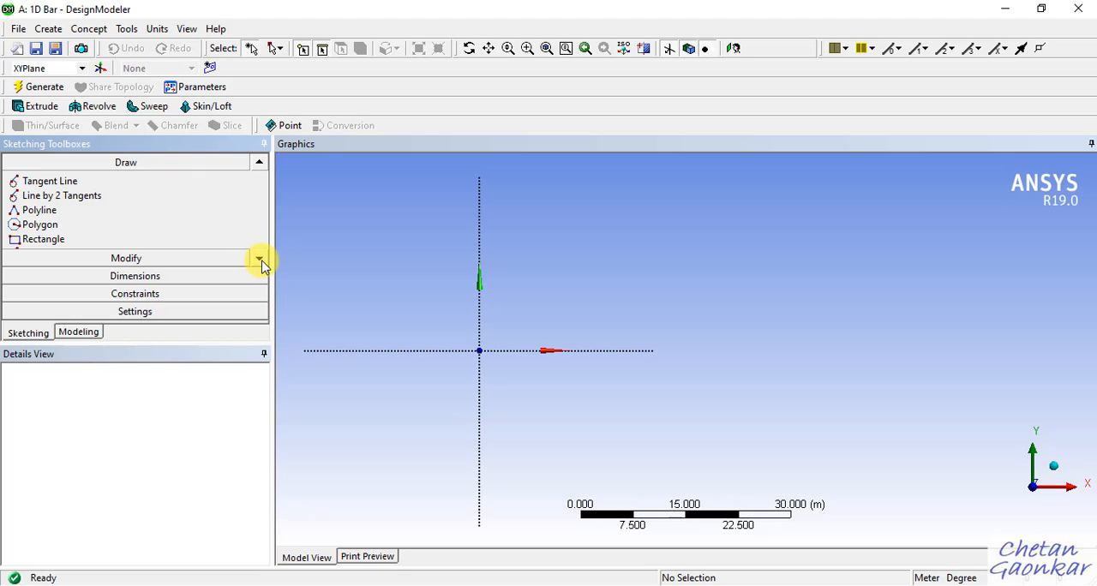
left_click(260, 261)
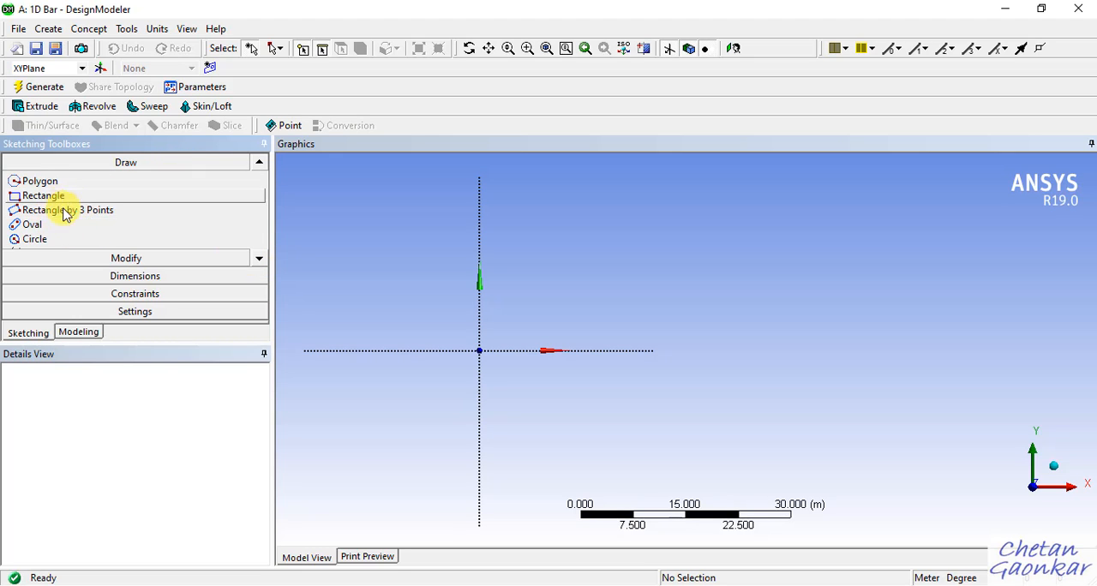
left_click(259, 258)
left_click(258, 258)
left_click(260, 165)
left_click(259, 164)
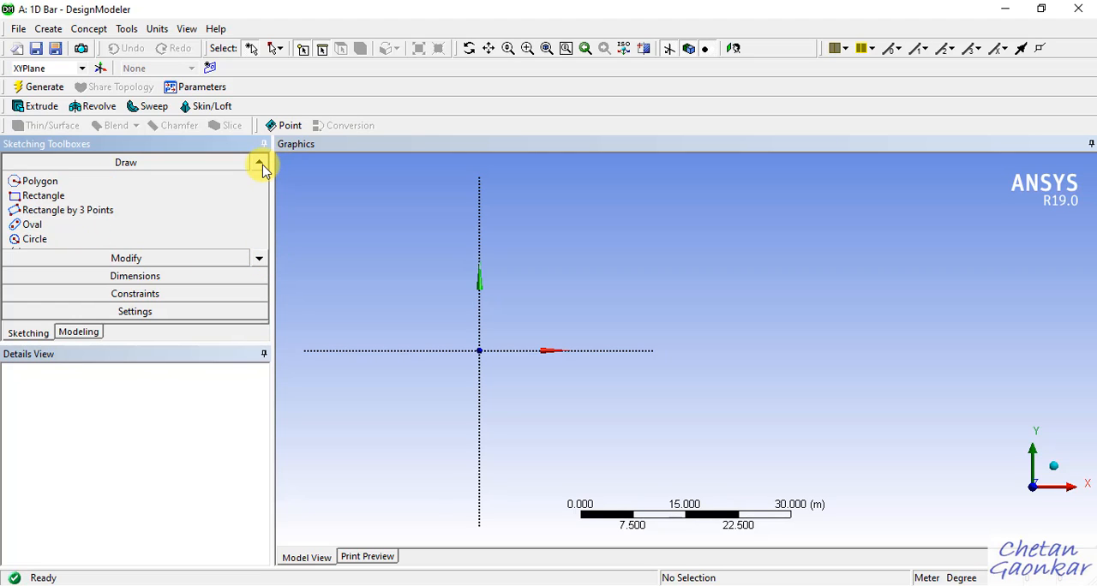
left_click(259, 164)
left_click(260, 165)
left_click(259, 165)
left_click(259, 165)
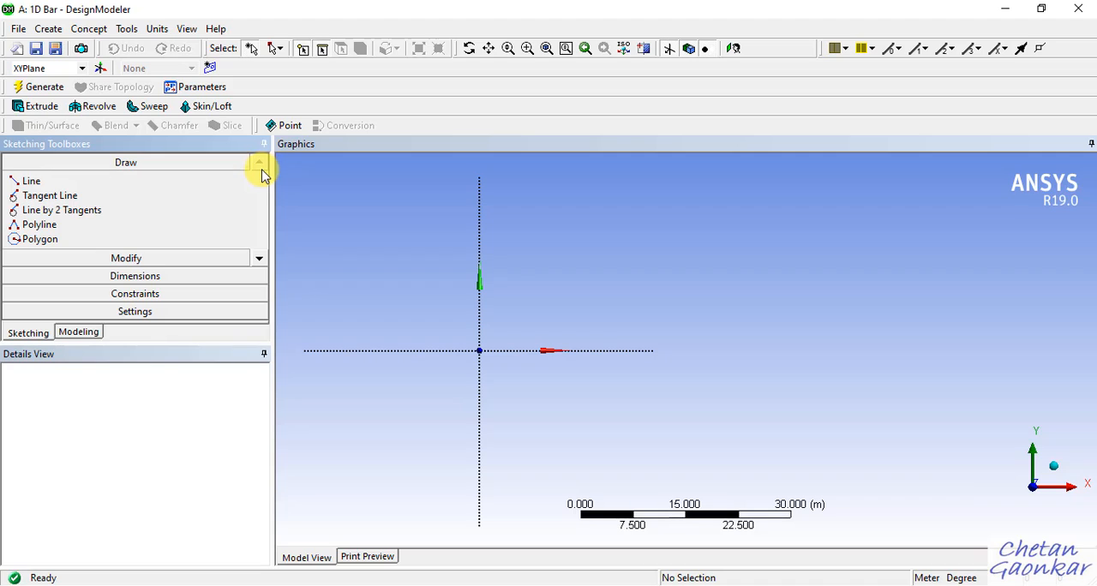
Try out the 2D sketch grid display on the XYPlane and turn it off again.
left_click(148, 293)
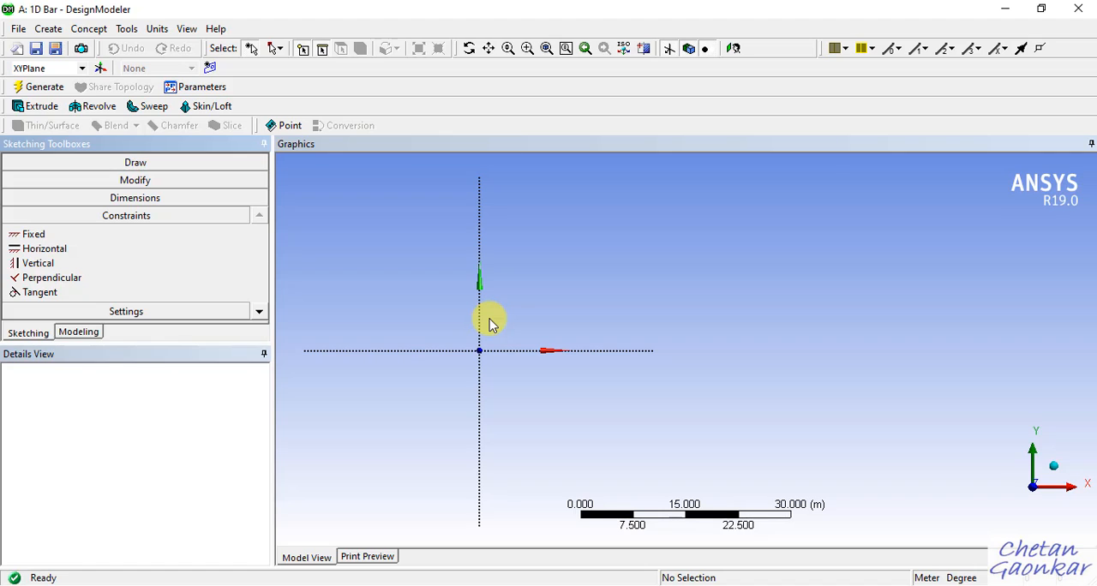
left_click(177, 313)
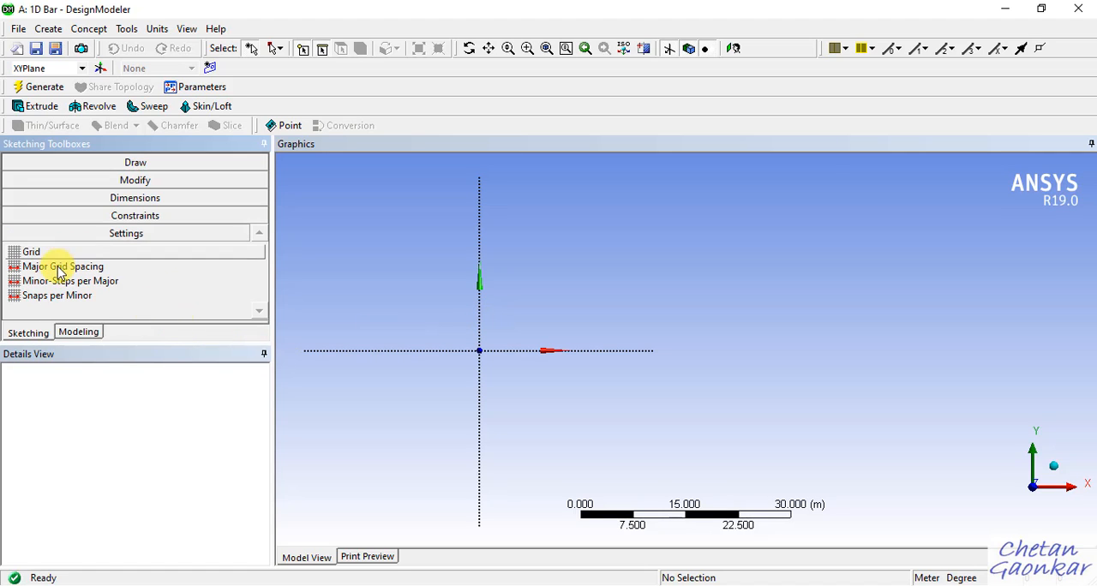
left_click(32, 251)
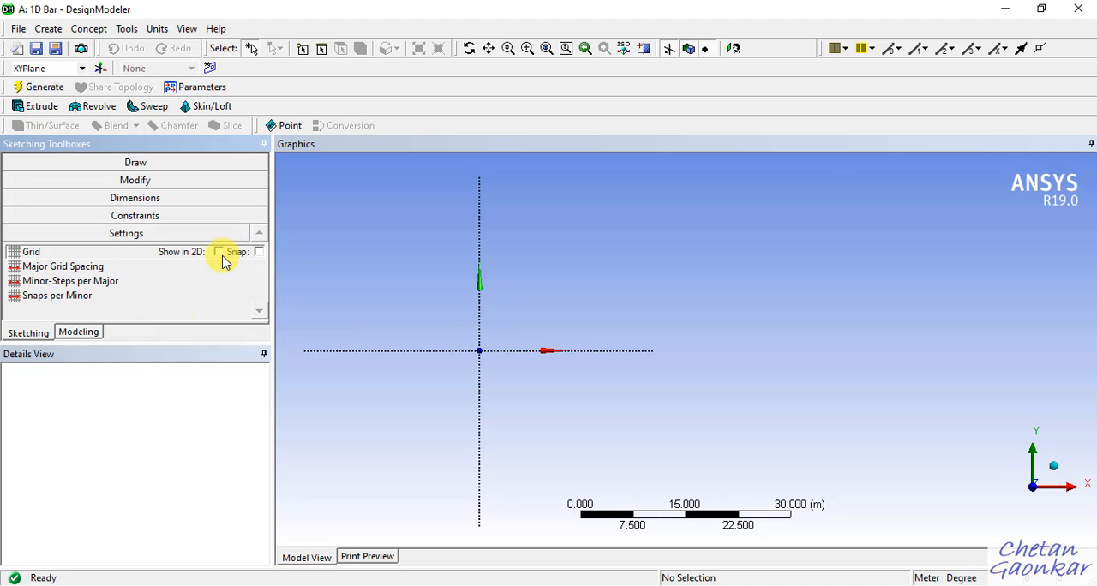
left_click(218, 253)
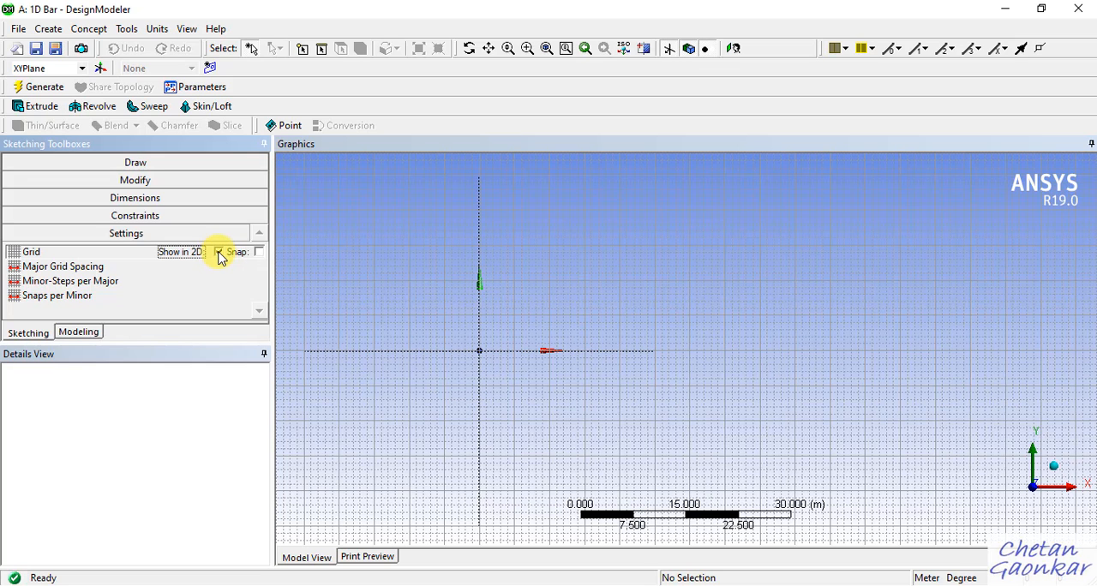
left_click(219, 253)
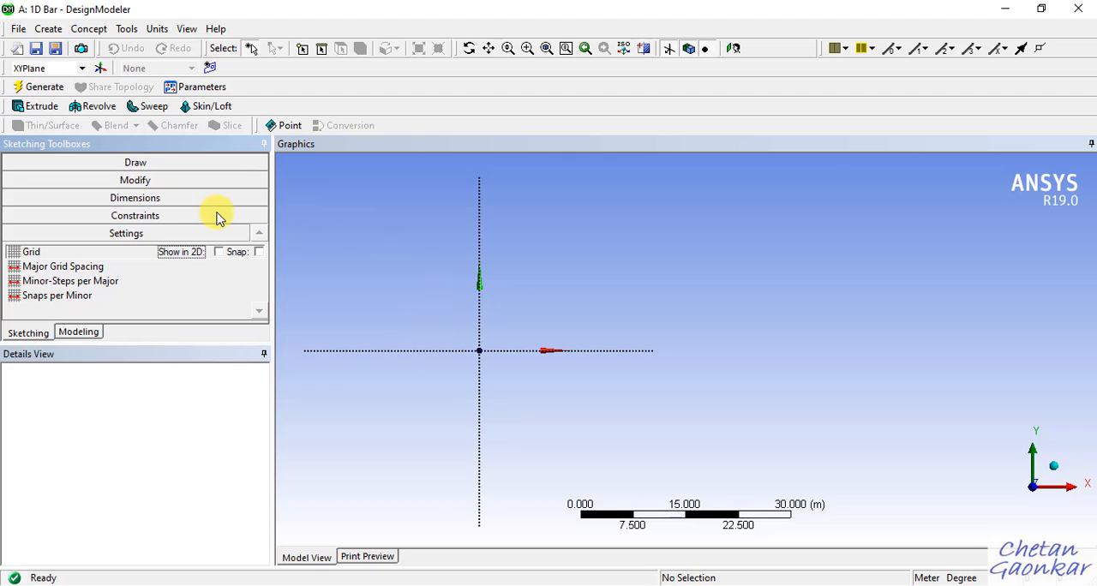
Turn off the Global and Cursor auto constraints and activate the Line tool.
left_click(165, 163)
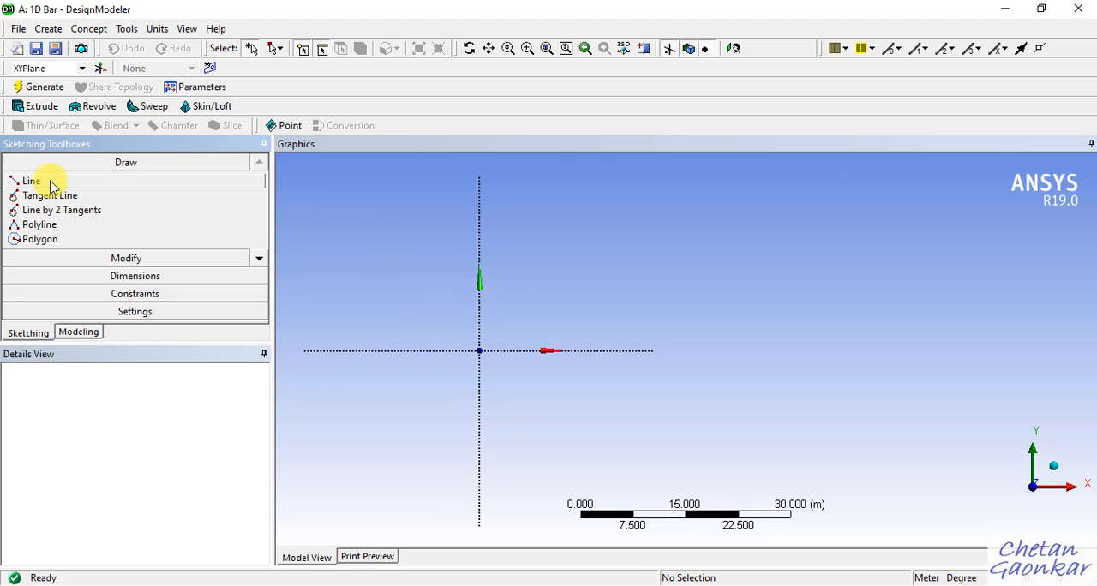
left_click(38, 182)
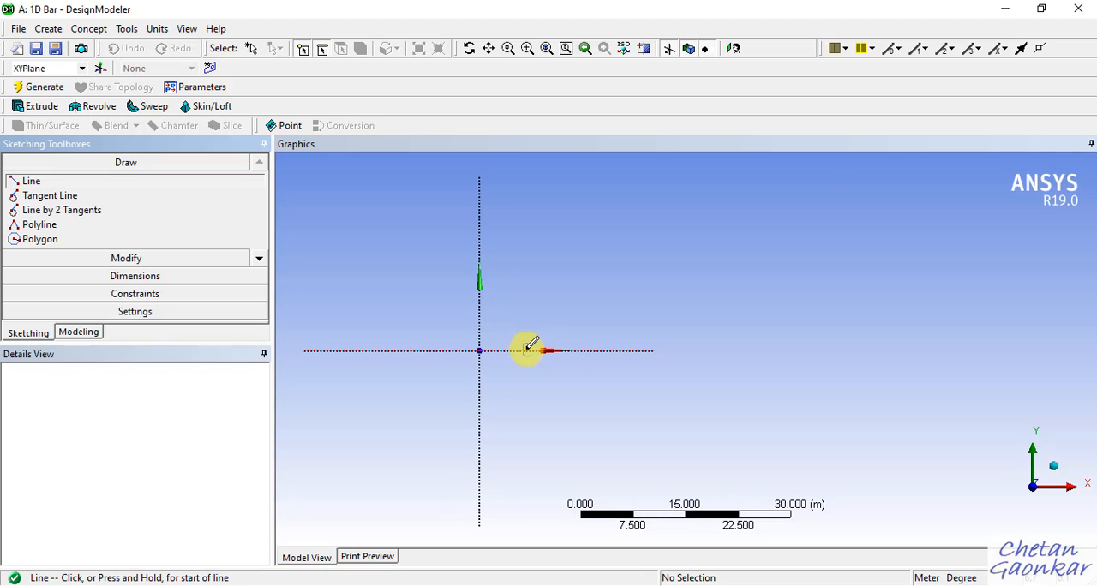
left_click(176, 297)
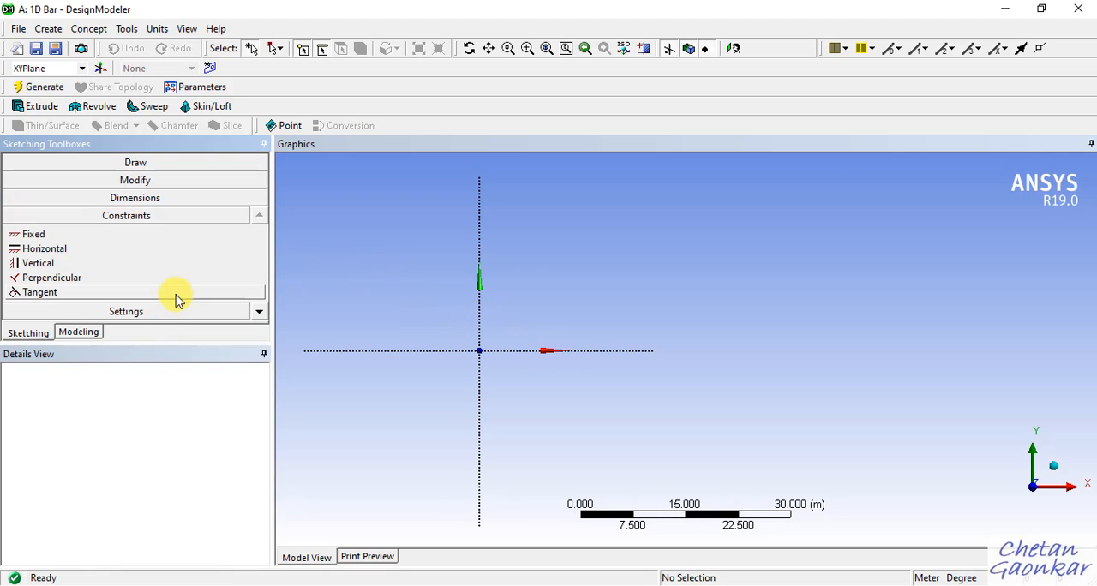
left_click(260, 313)
left_click(260, 313)
left_click(260, 313)
left_click(261, 314)
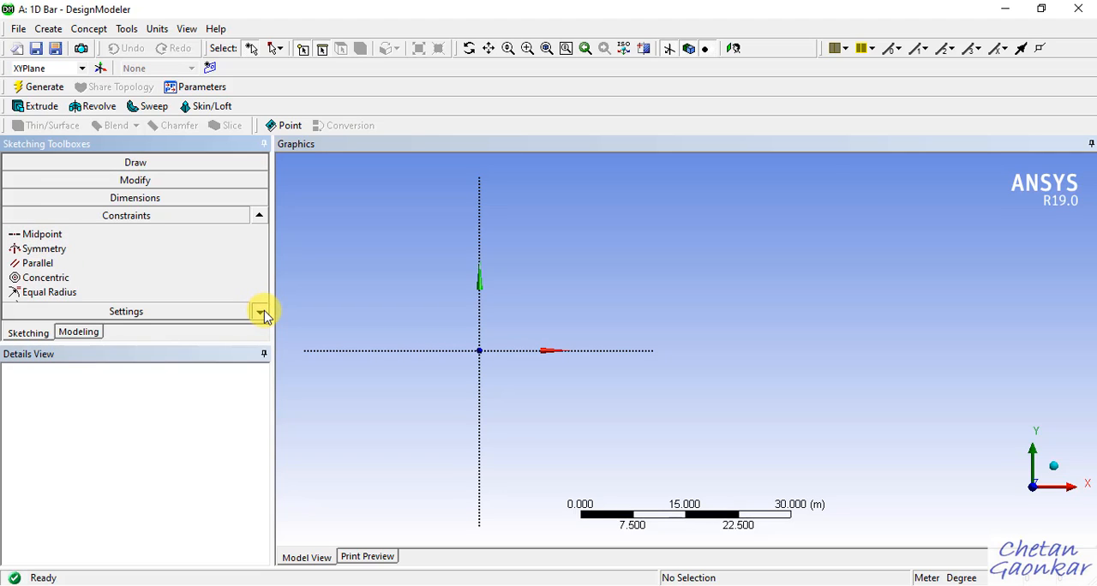
left_click(260, 313)
left_click(260, 312)
left_click(260, 313)
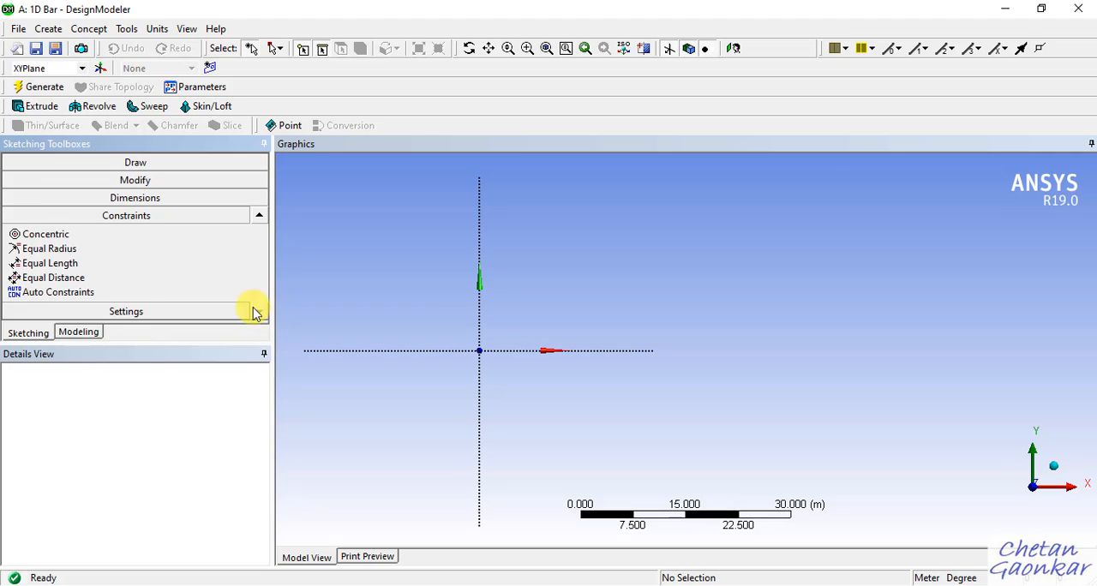
left_click(75, 295)
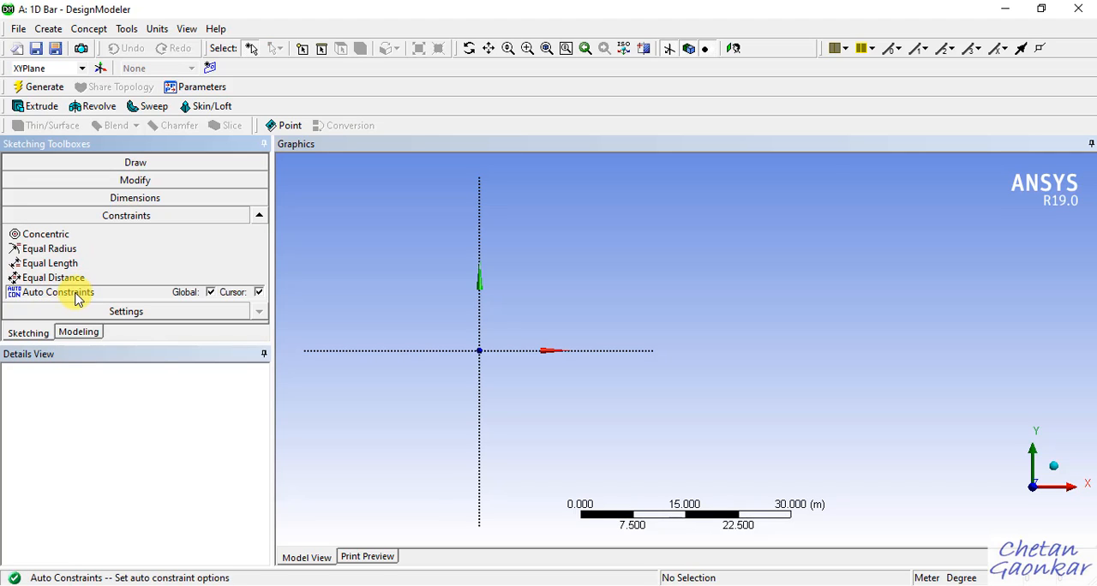
left_click(210, 294)
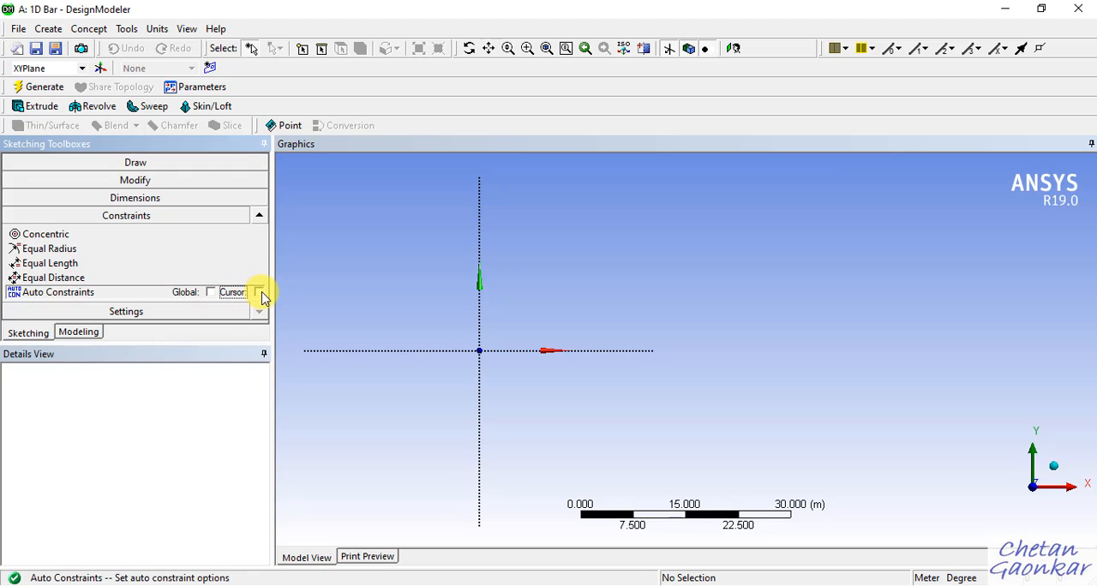
left_click(176, 163)
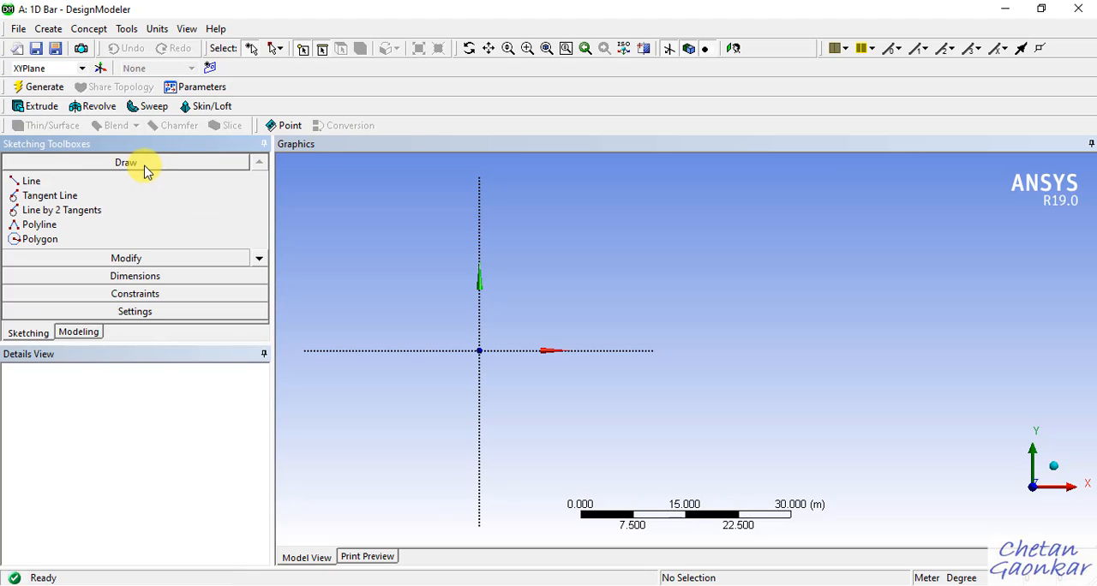
left_click(98, 181)
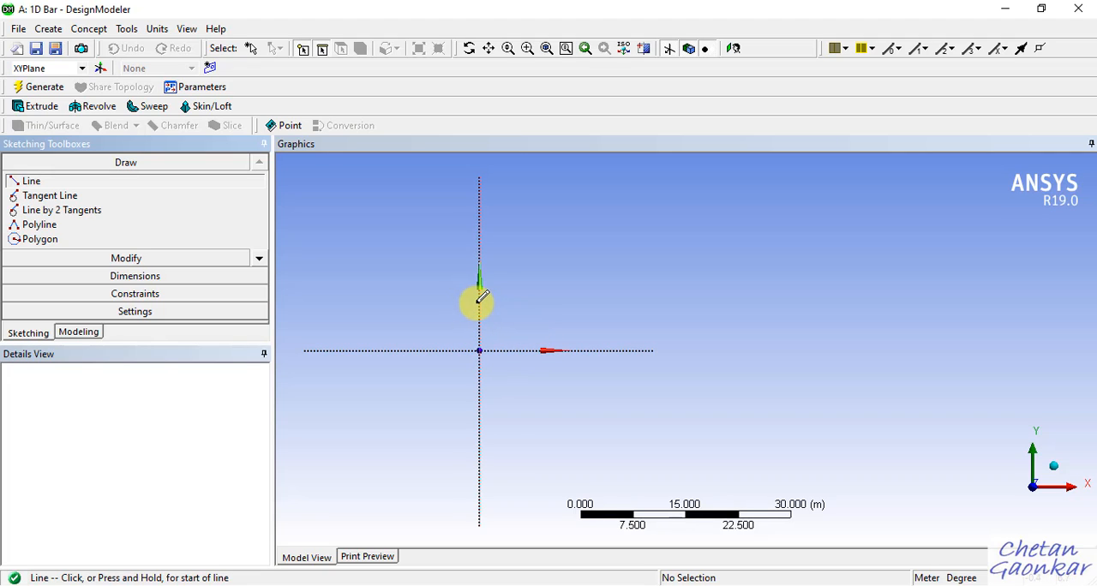
Turn the Global and Cursor auto constraints back on.
left_click(159, 296)
left_click(258, 312)
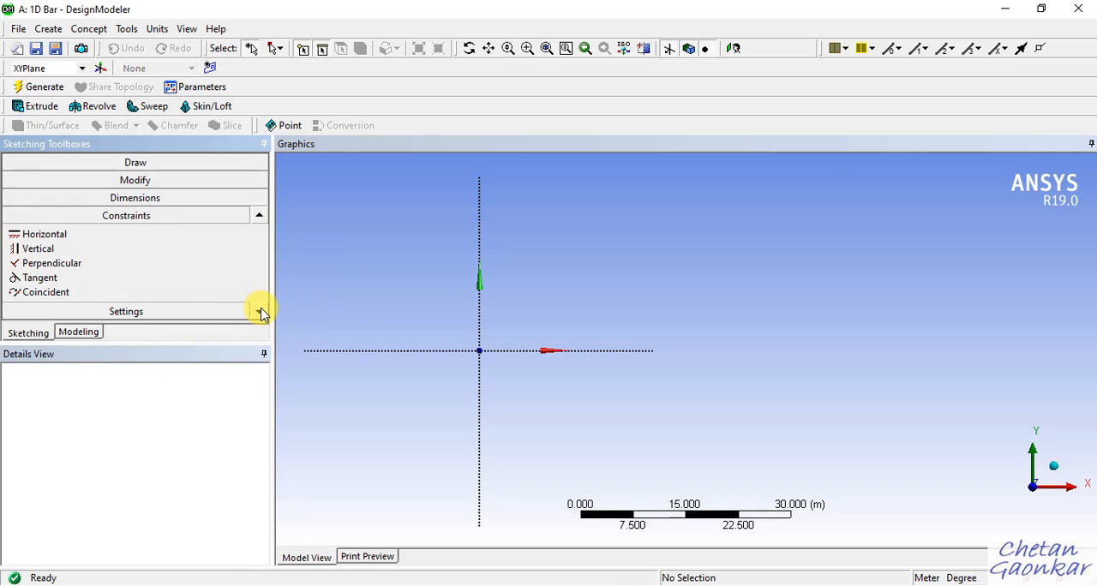
left_click(259, 313)
left_click(259, 313)
left_click(259, 312)
left_click(260, 314)
left_click(259, 314)
left_click(260, 314)
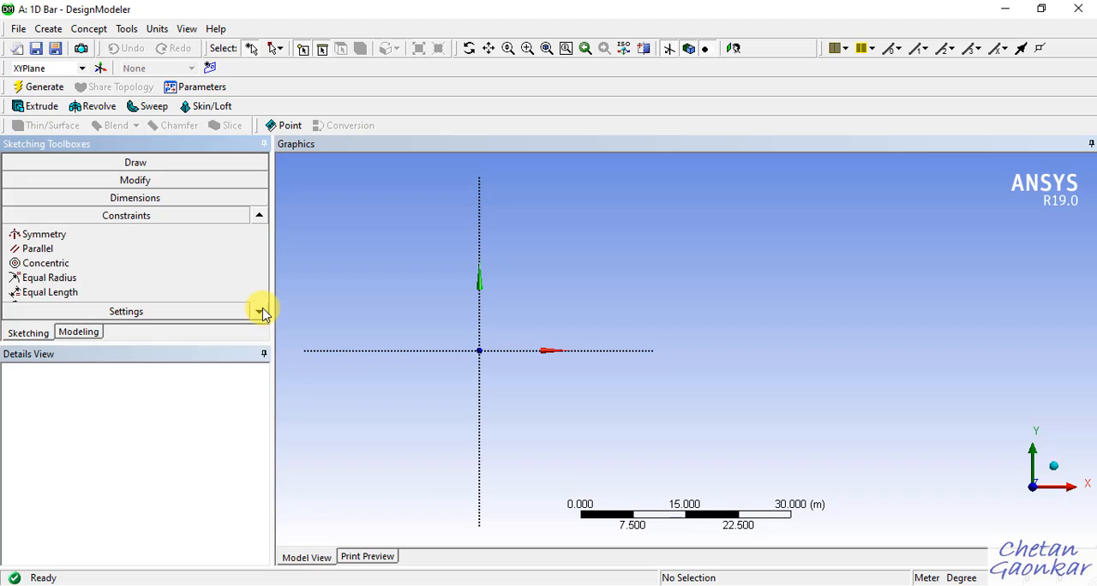
left_click(260, 315)
left_click(260, 314)
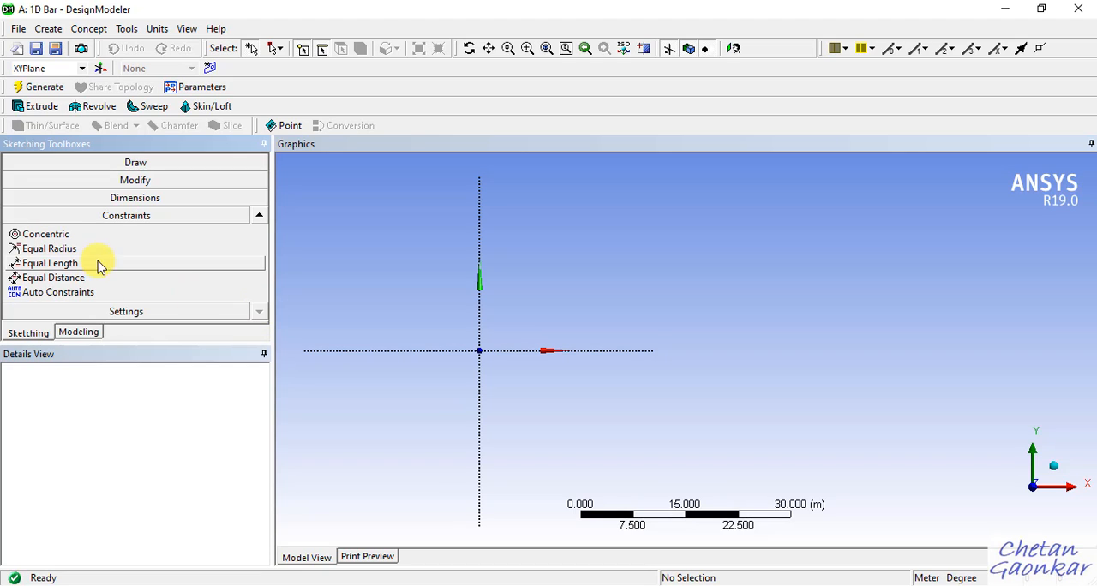
left_click(211, 292)
left_click(258, 292)
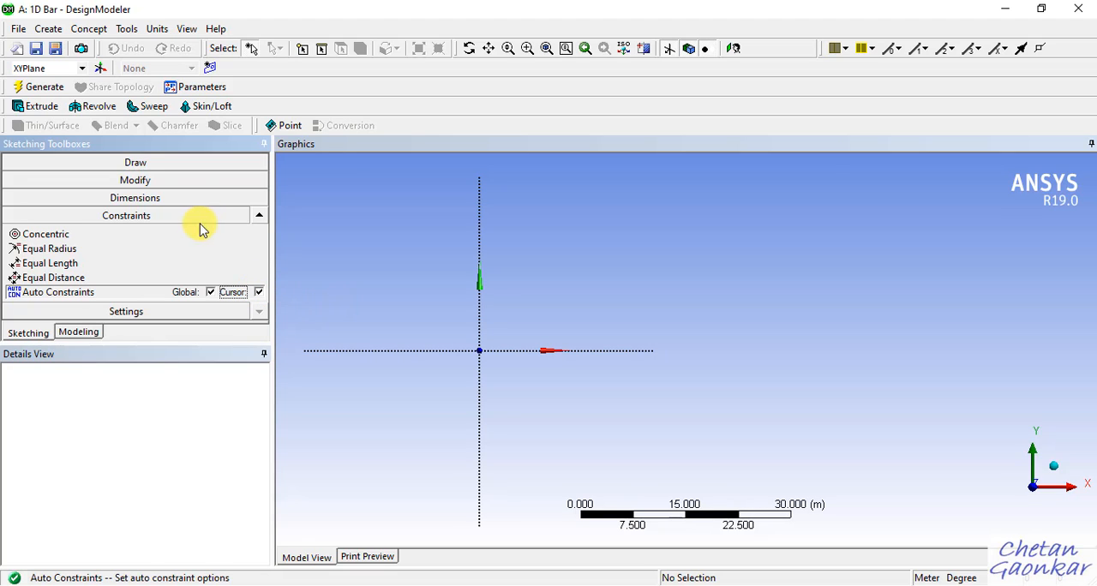
Return to the Draw tools and examine the XYPlane axes and scale ruler at different zoom levels.
left_click(177, 166)
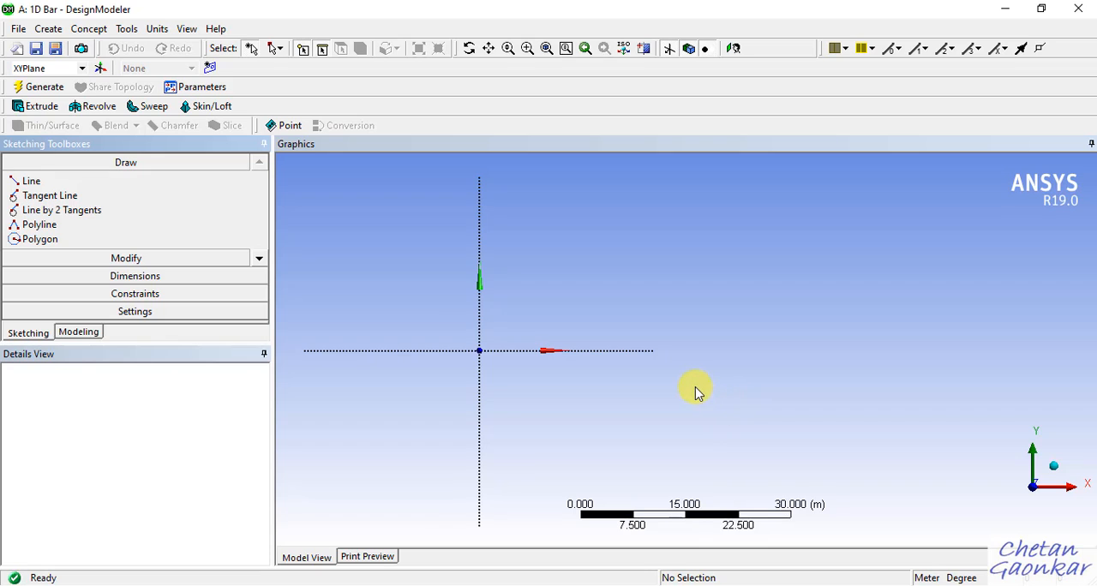
scroll(696, 390, "up", 6)
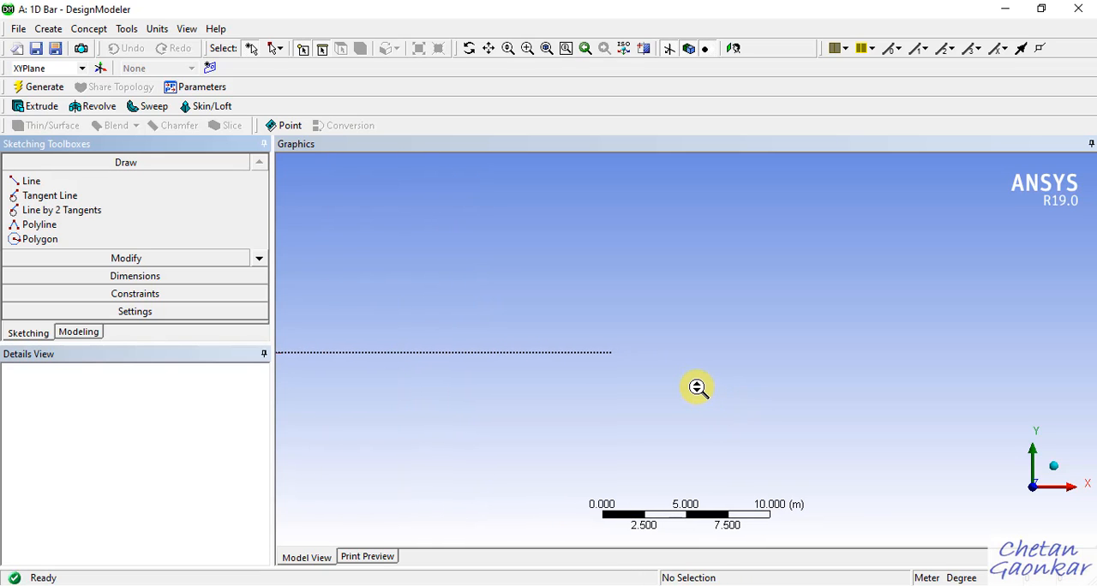
scroll(697, 388, "down", 4)
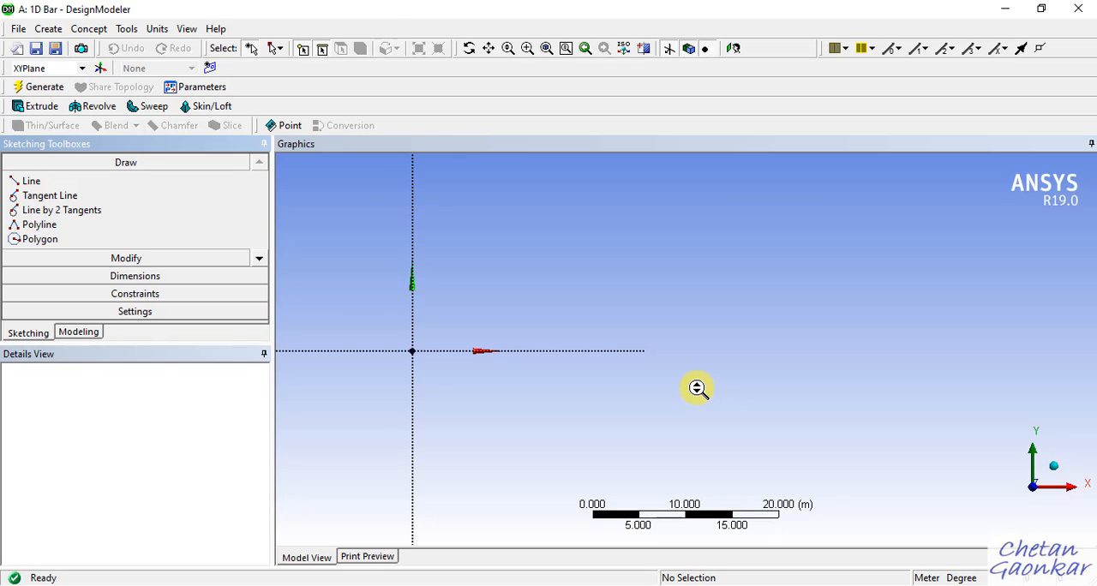
scroll(696, 388, "up", 1)
scroll(697, 388, "down", 3)
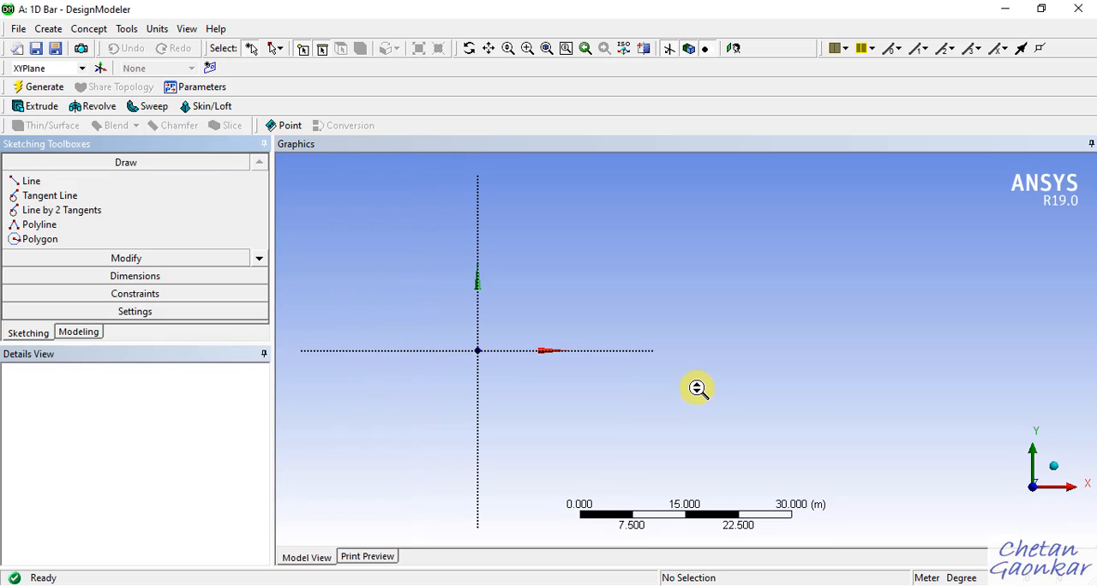
scroll(697, 388, "up", 5)
scroll(696, 388, "down", 7)
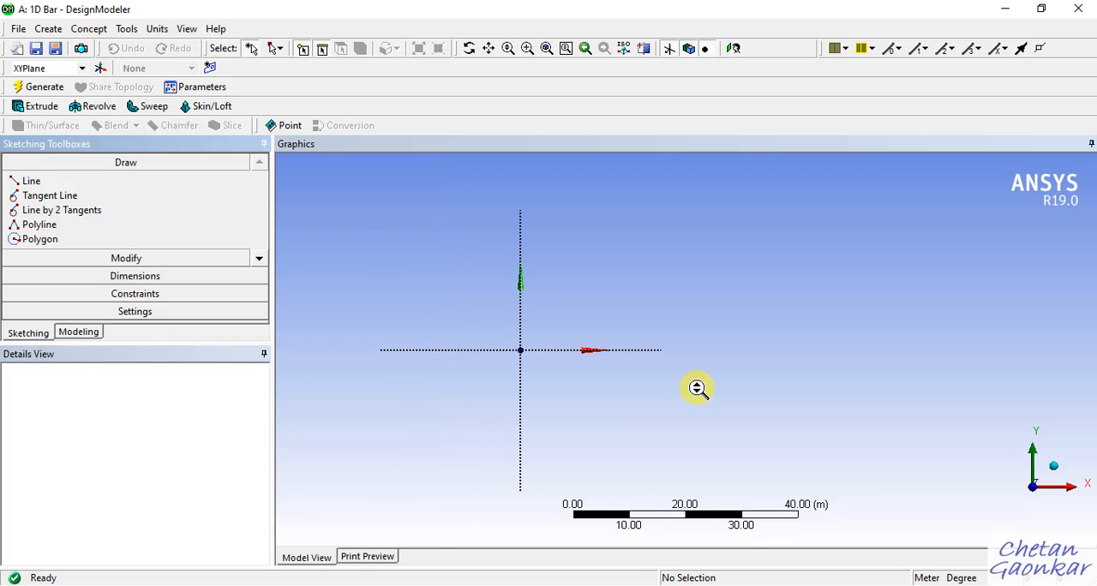
scroll(697, 388, "up", 1)
scroll(696, 388, "down", 2)
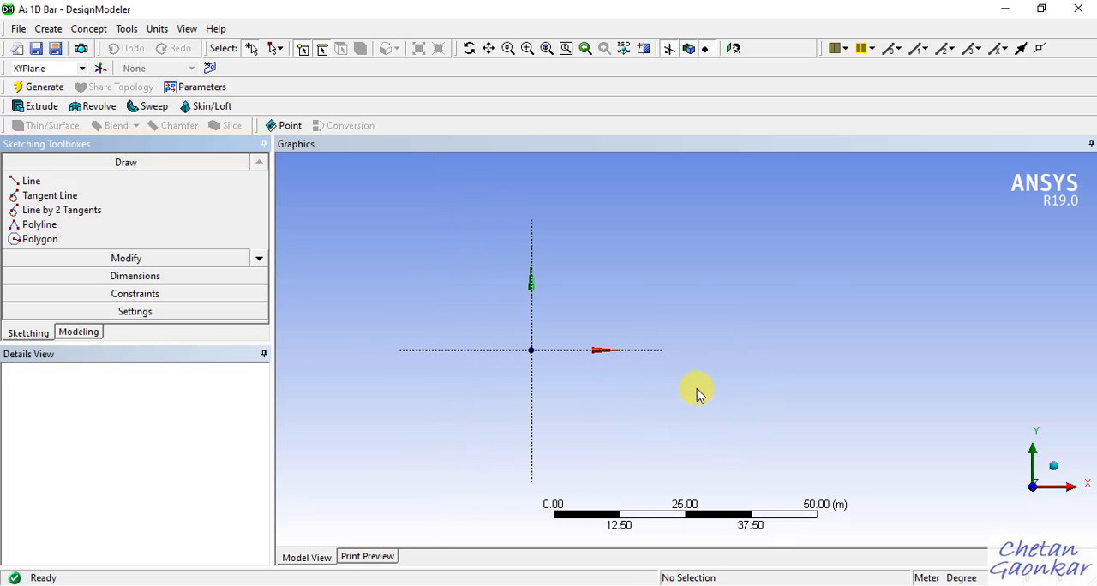
scroll(696, 388, "down", 2)
scroll(695, 386, "up", 4)
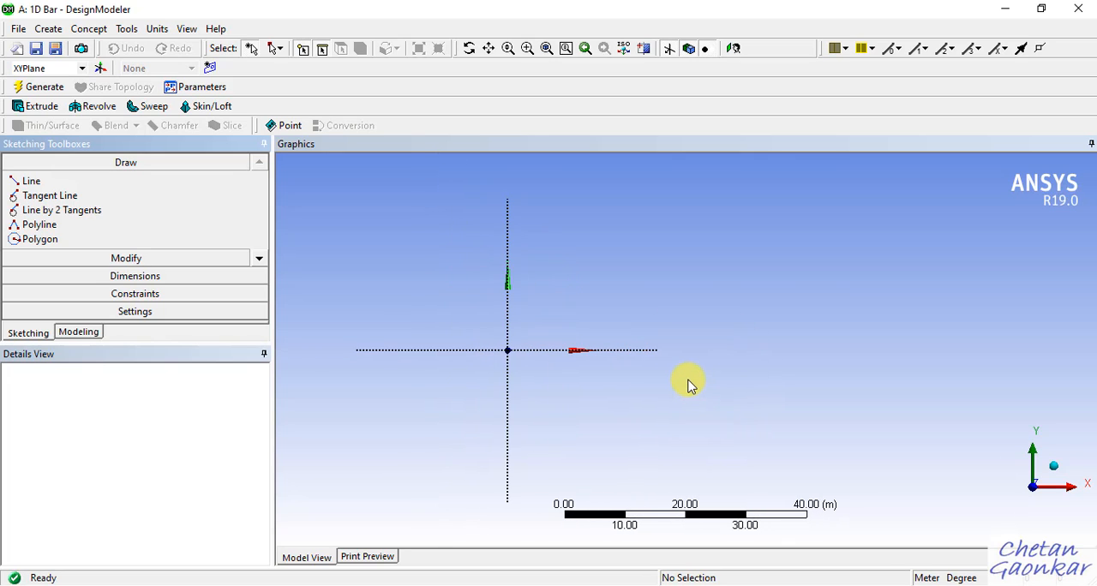
scroll(690, 384, "up", 1)
scroll(689, 384, "down", 1)
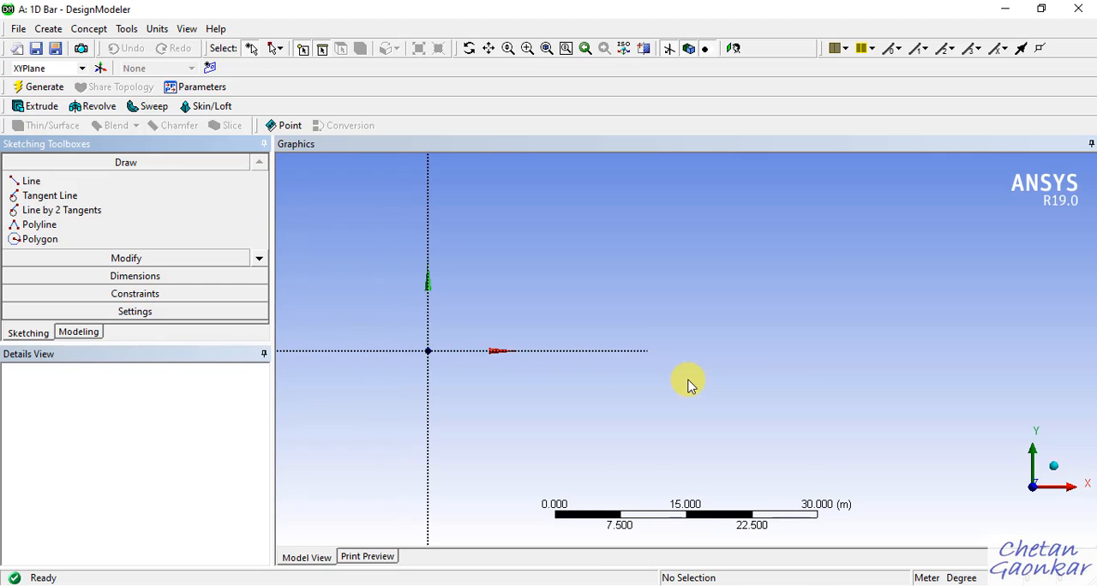
scroll(689, 384, "up", 3)
scroll(698, 396, "up", 1)
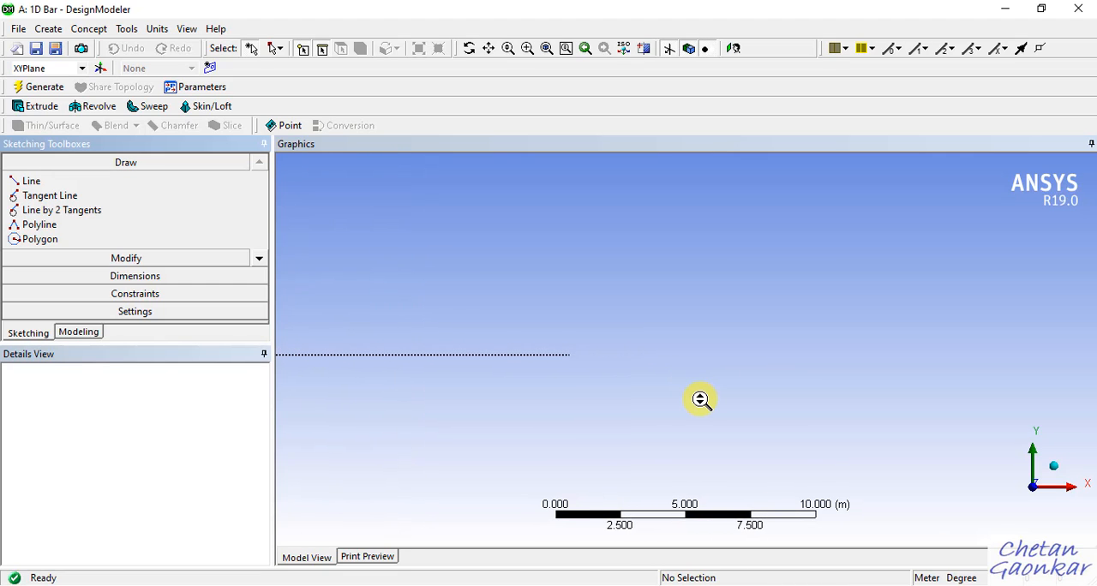
scroll(700, 399, "up", 1)
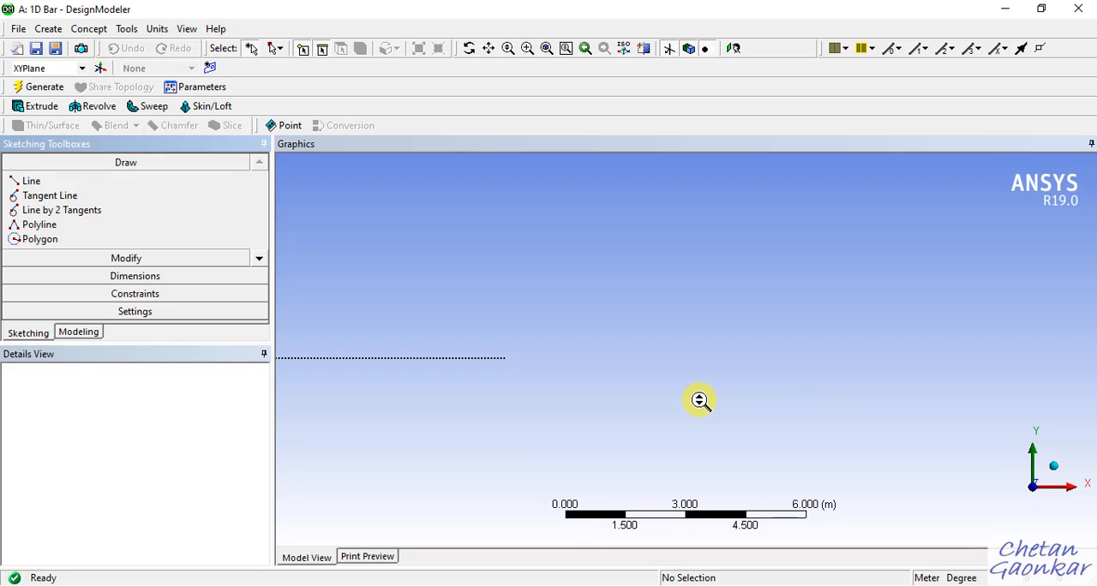
scroll(700, 400, "down", 6)
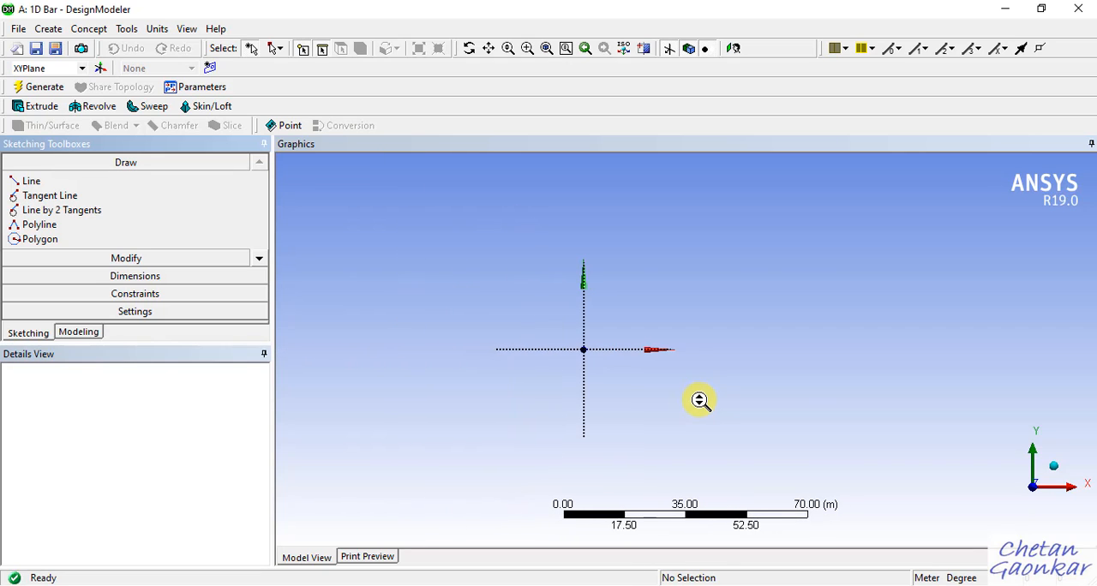
scroll(700, 399, "down", 2)
scroll(700, 400, "up", 1)
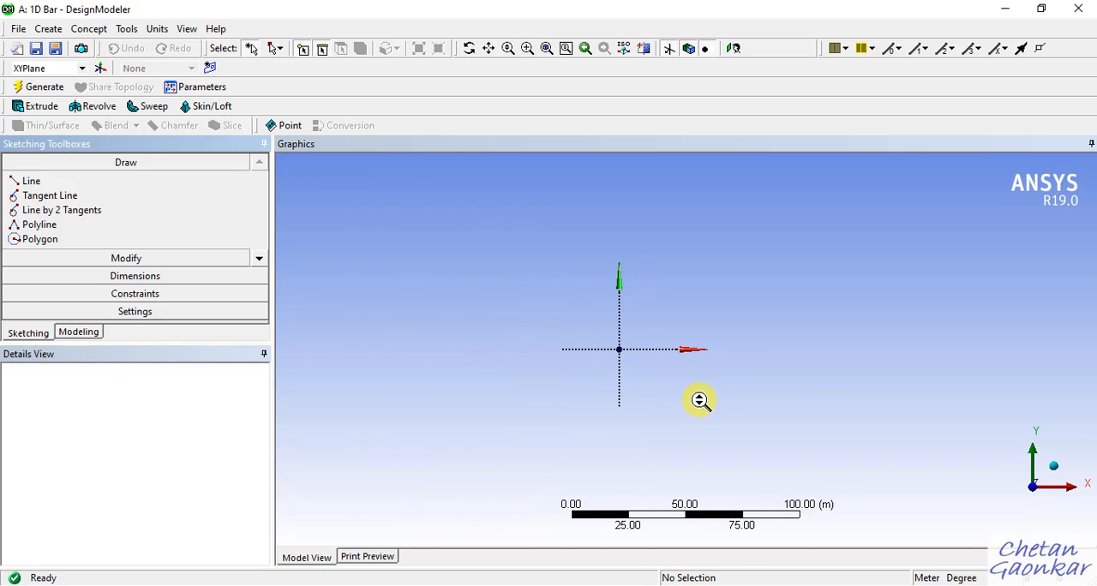
scroll(685, 321, "up", 6)
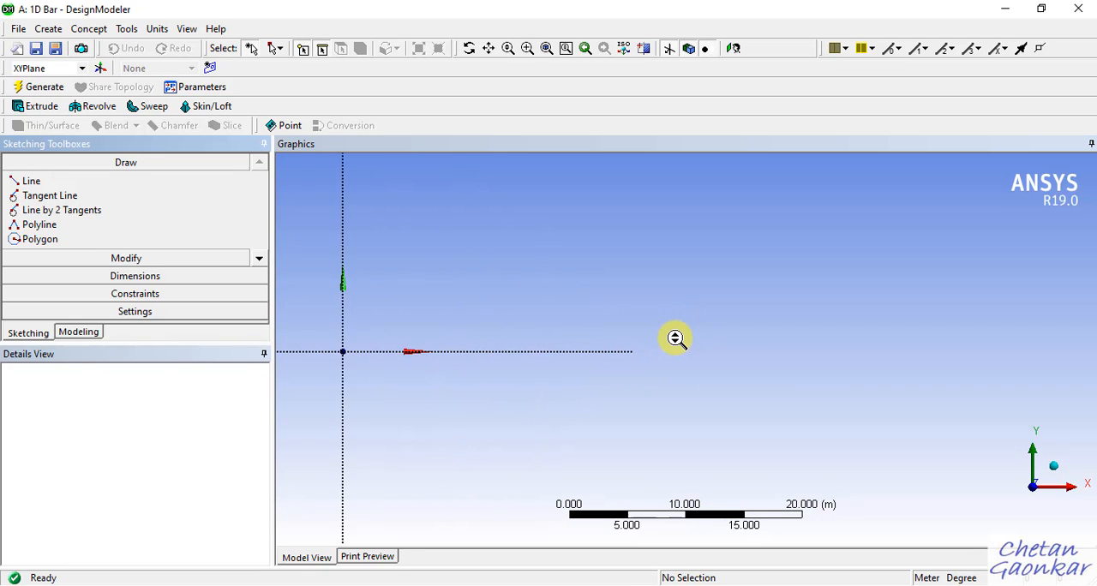
Change the model's length unit from metres to millimetres.
scroll(675, 339, "up", 1)
scroll(735, 364, "down", 1)
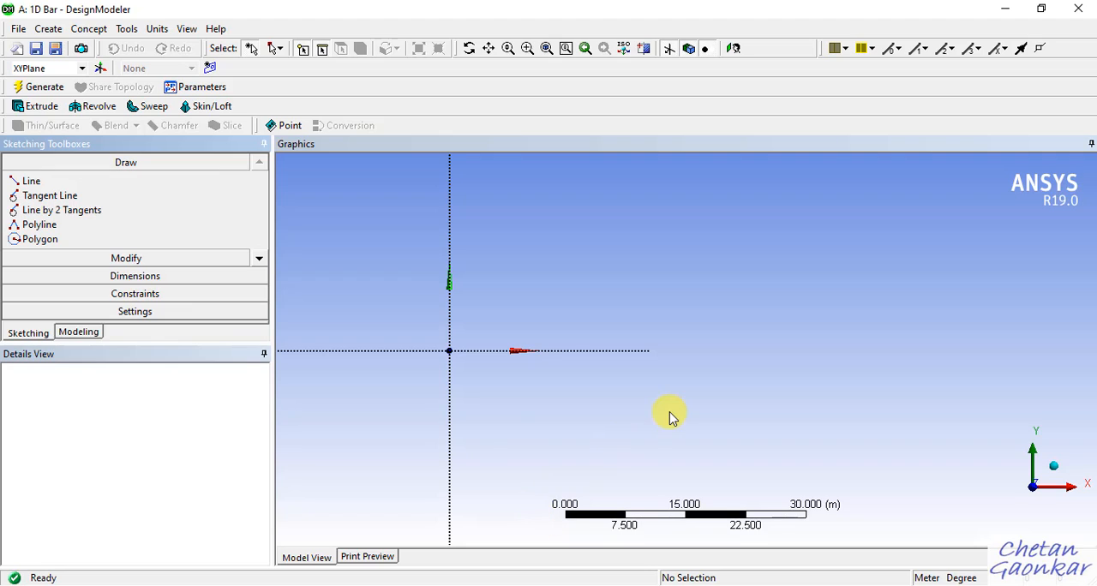
scroll(671, 418, "down", 1)
scroll(674, 420, "up", 1)
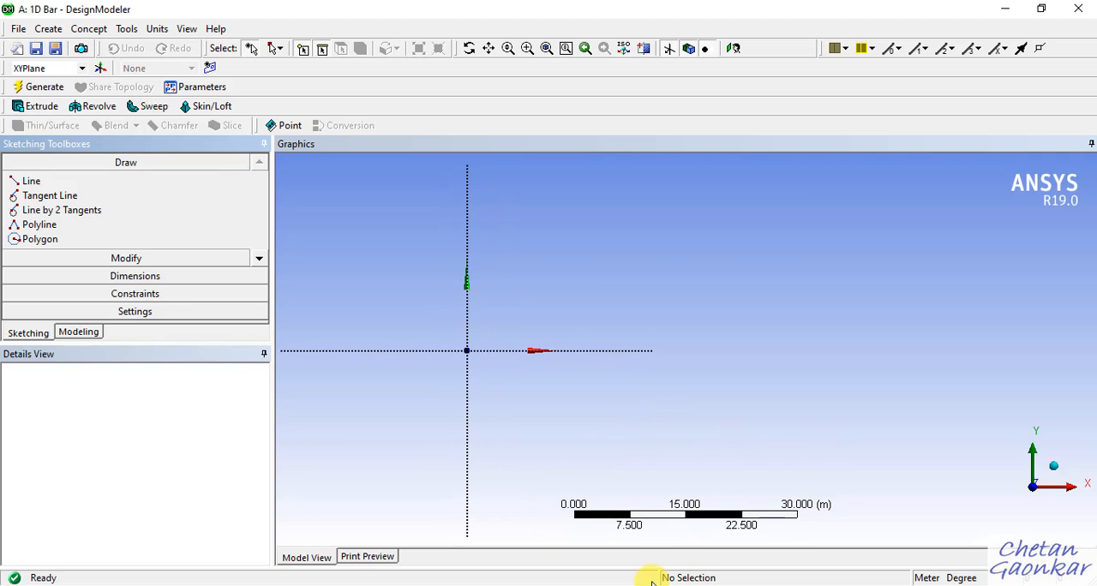
left_click(609, 582)
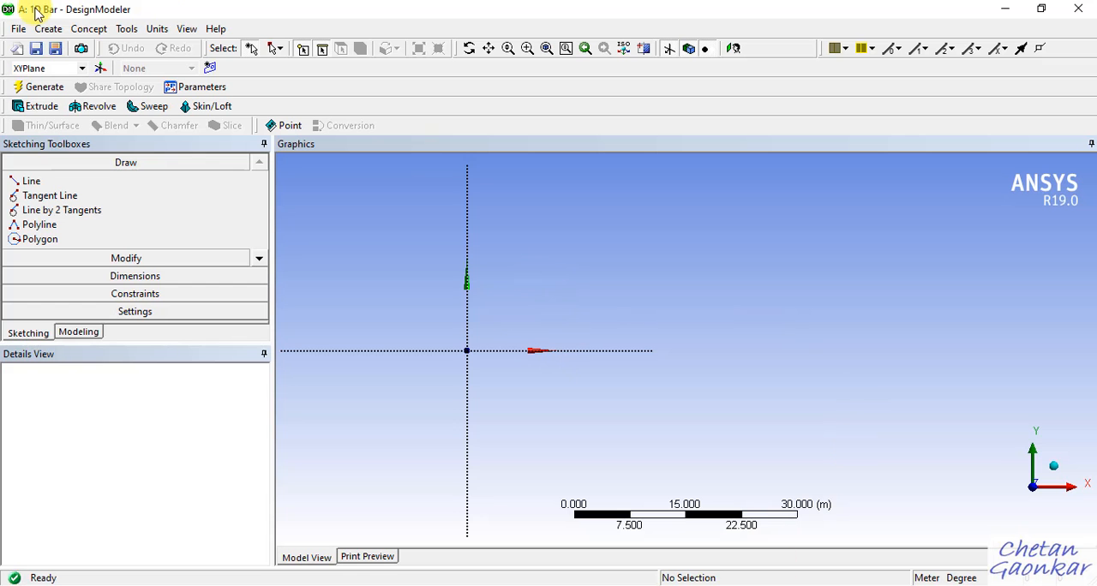
left_click(157, 31)
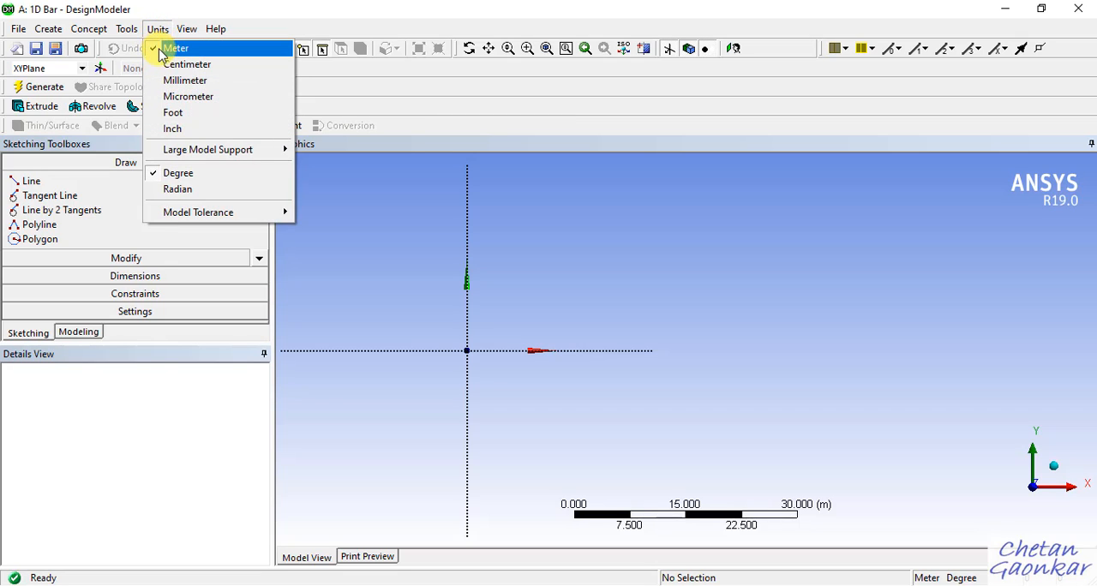
left_click(191, 84)
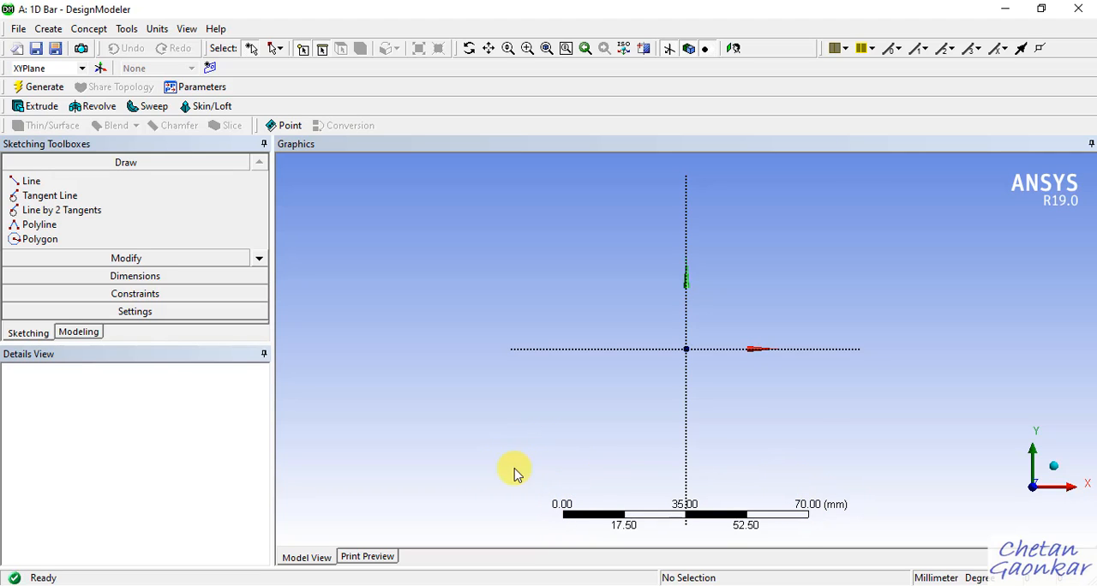
Examine the XYPlane axes against the millimetre scale ruler at different zoom levels, leaving free space along the positive X axis.
scroll(666, 365, "down", 2)
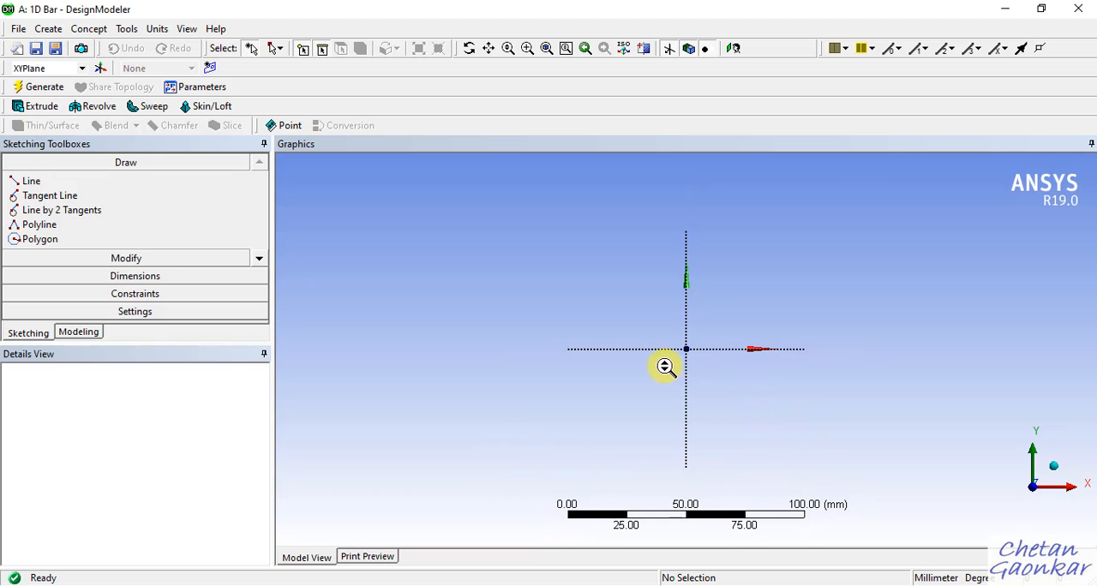
scroll(886, 365, "up", 3)
scroll(851, 377, "up", 4)
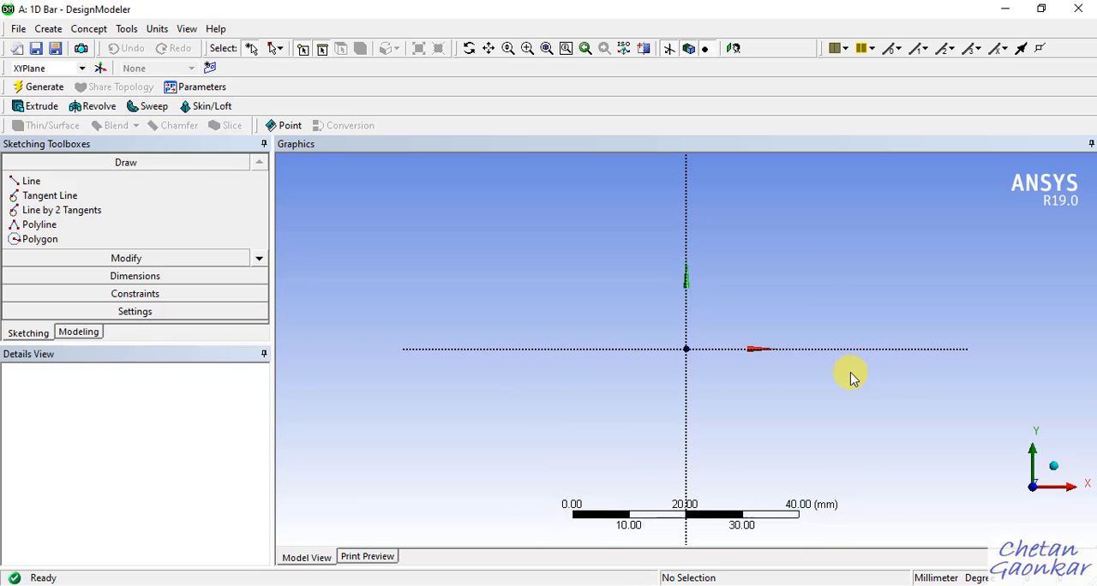
scroll(851, 377, "down", 8)
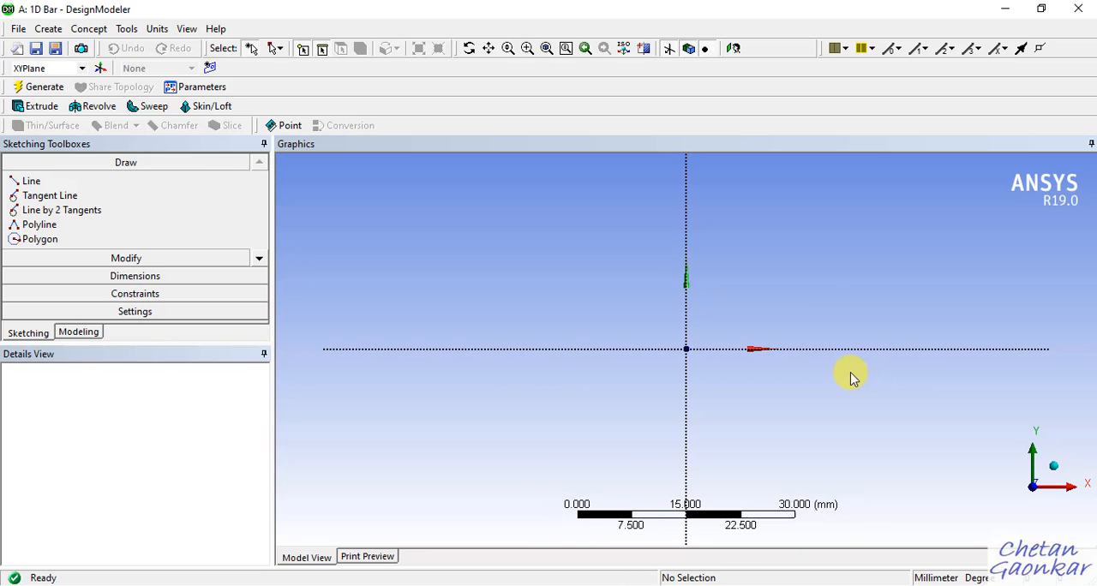
scroll(812, 380, "up", 1)
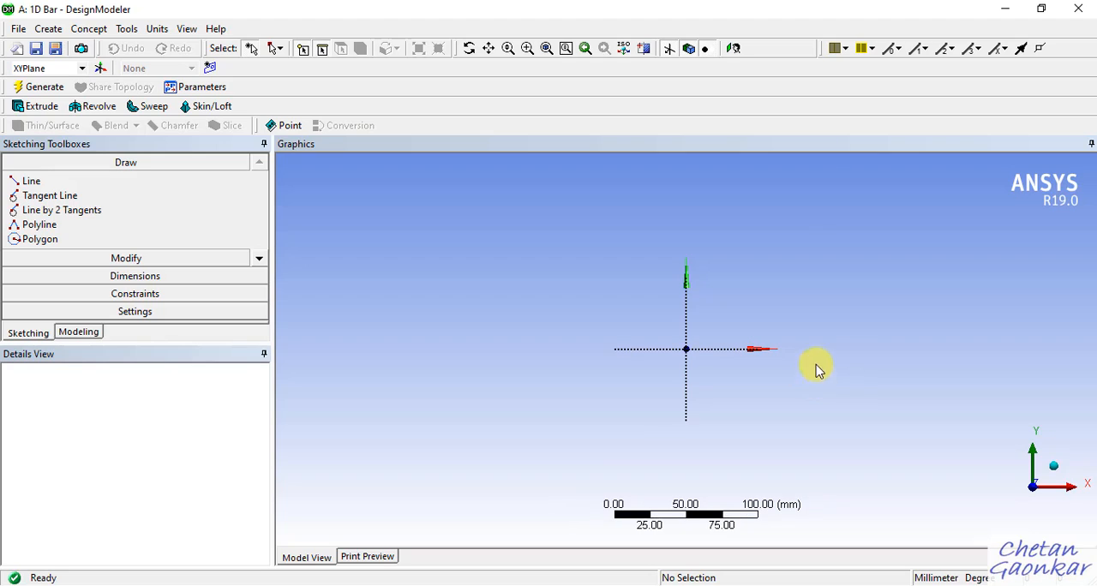
left_click(864, 311)
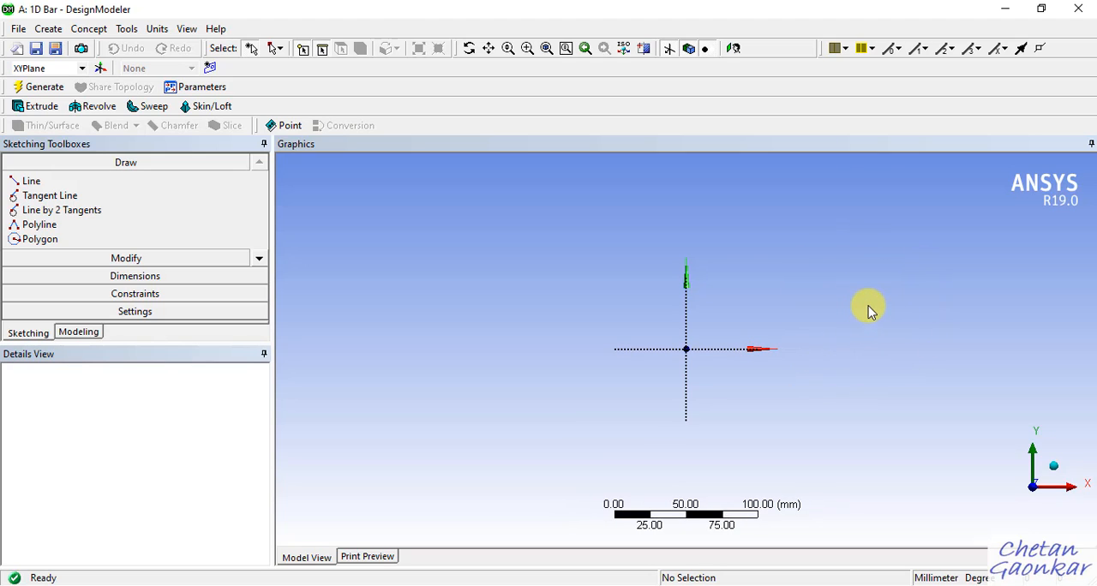
middle_click_drag(872, 309, 692, 320, "ctrl")
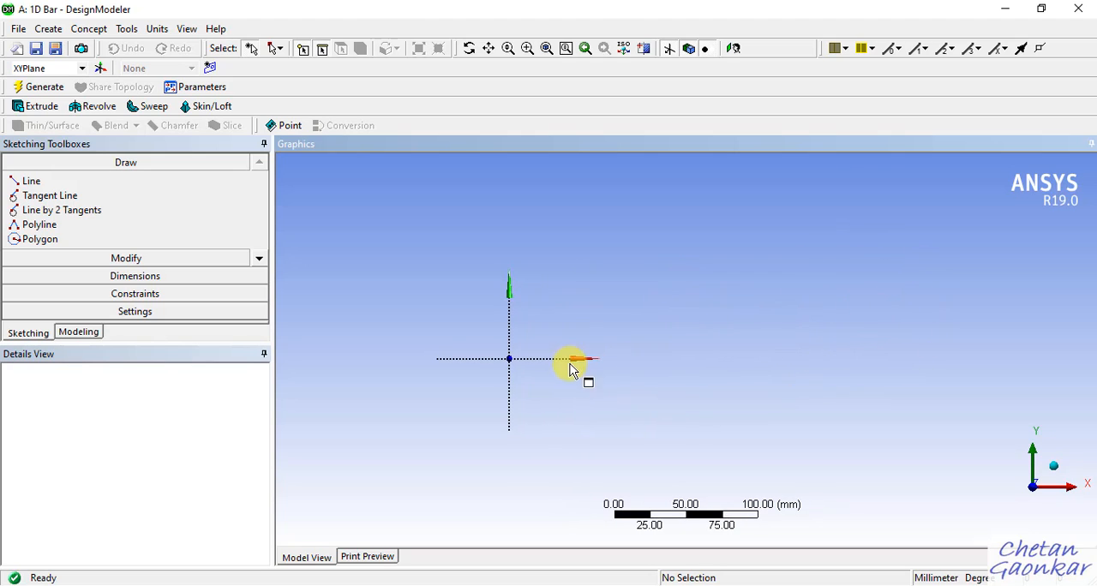
middle_click_drag(599, 378, 553, 375, "ctrl")
scroll(480, 379, "up", 1)
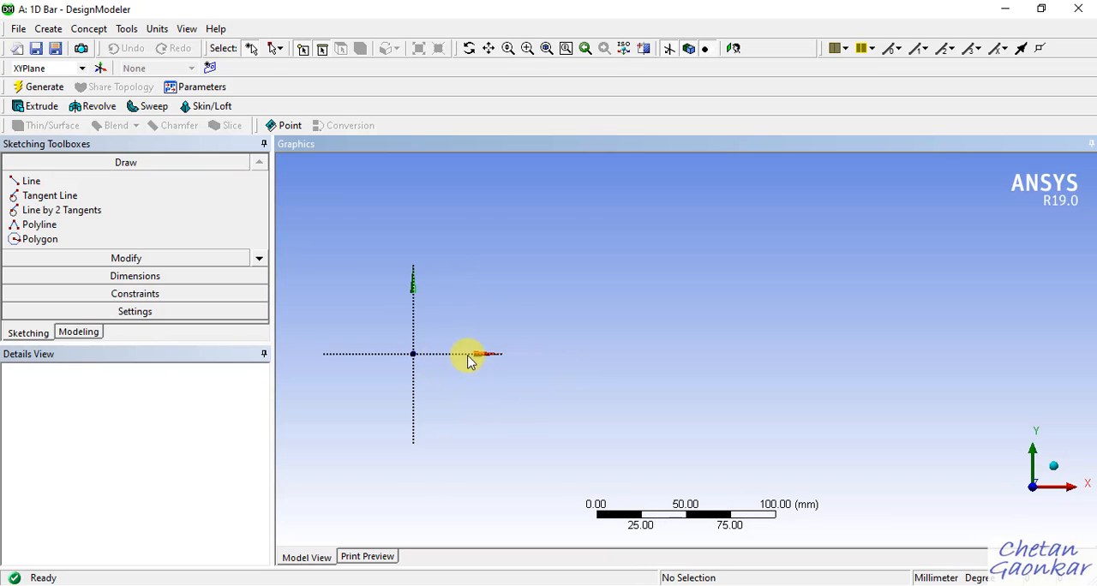
scroll(488, 339, "down", 1)
scroll(485, 343, "up", 1)
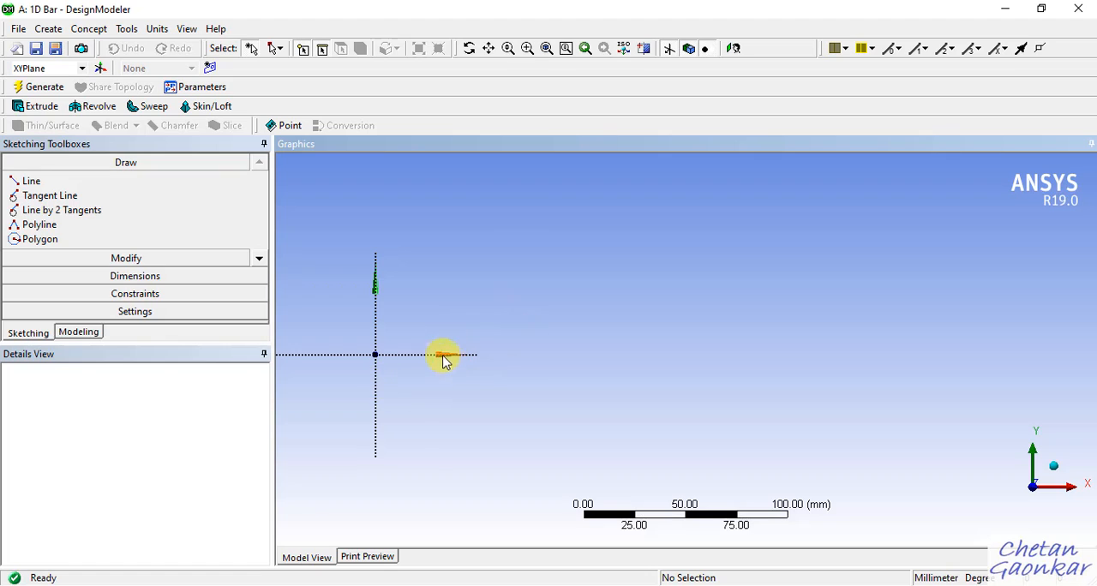
Sketch a horizontal line about 84 mm long from the origin along the positive X axis.
left_click(34, 182)
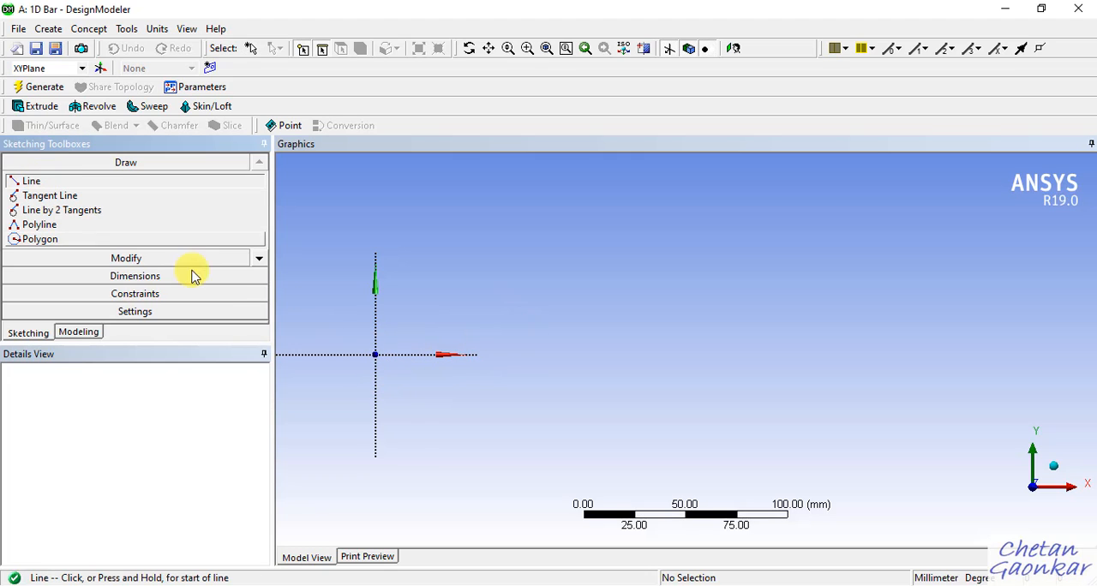
left_click(376, 352)
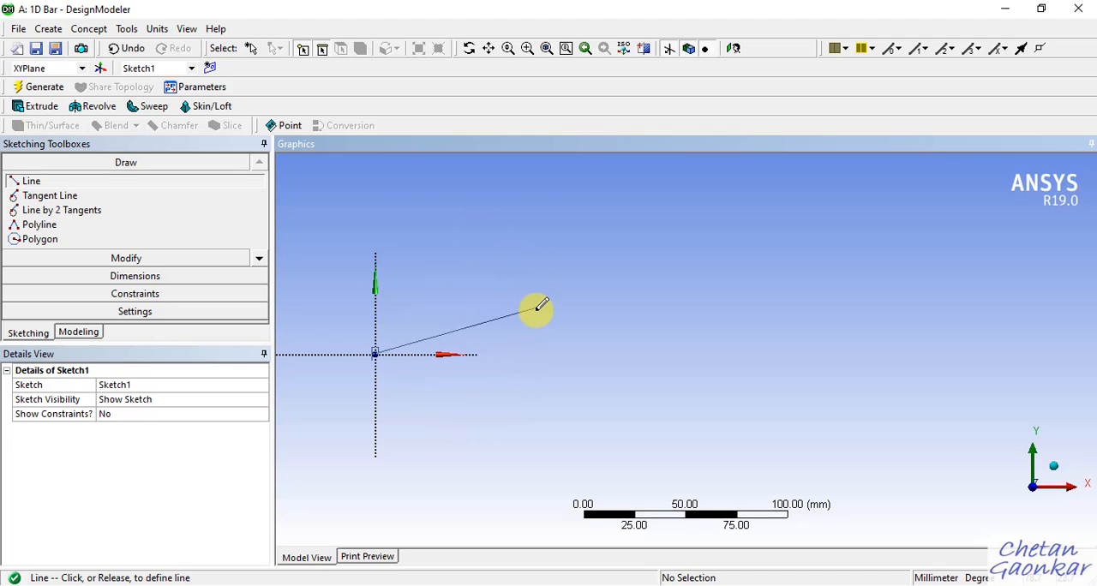
left_click(548, 353)
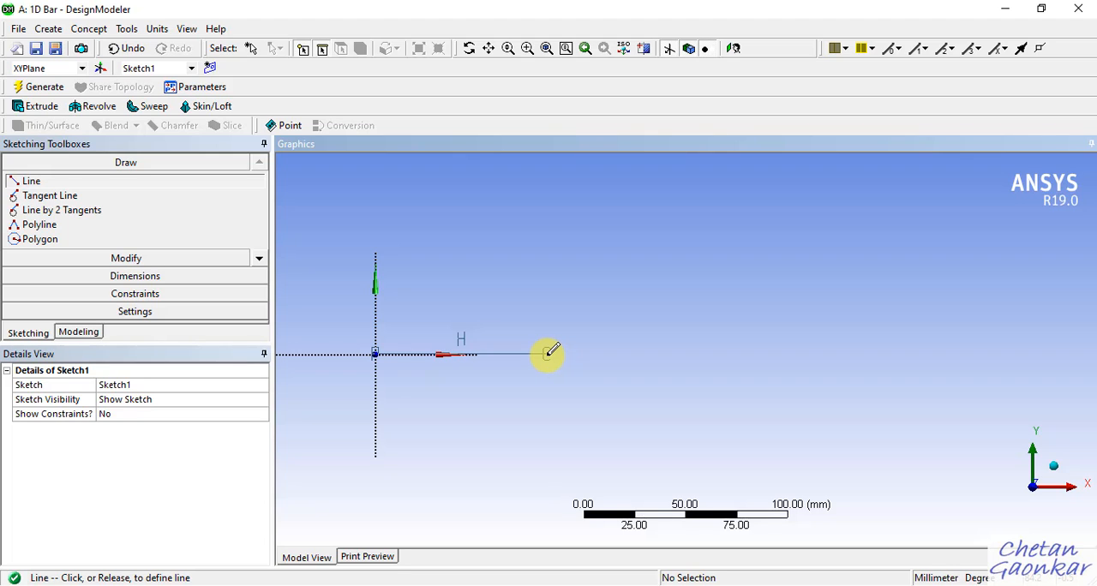
left_click(548, 353)
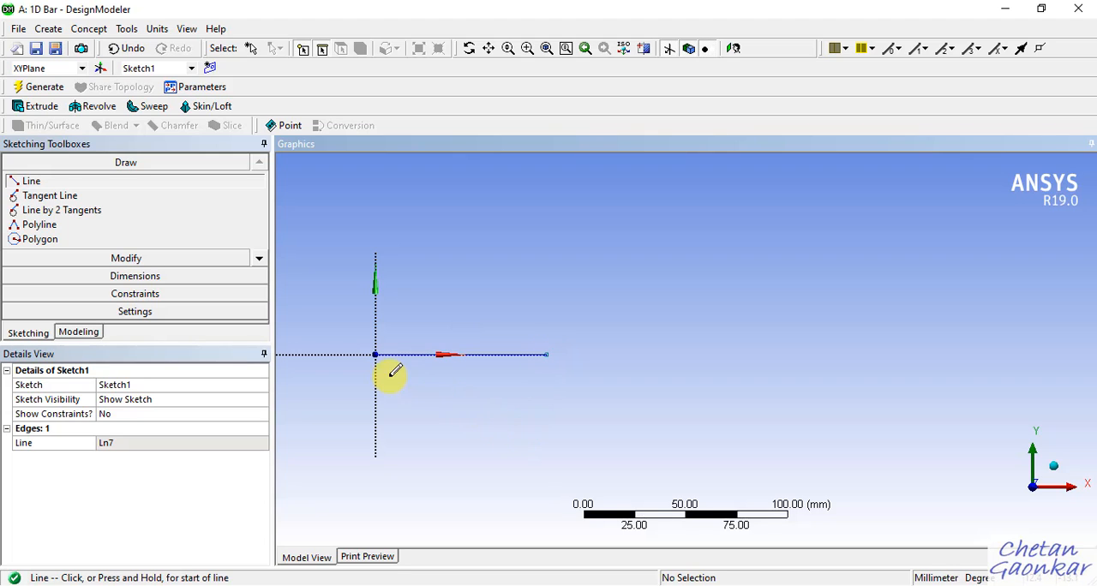
Dimension the line's length with the General dimension tool, placing the dimension below the line.
scroll(441, 374, "up", 1)
scroll(554, 389, "down", 2)
scroll(467, 375, "up", 3)
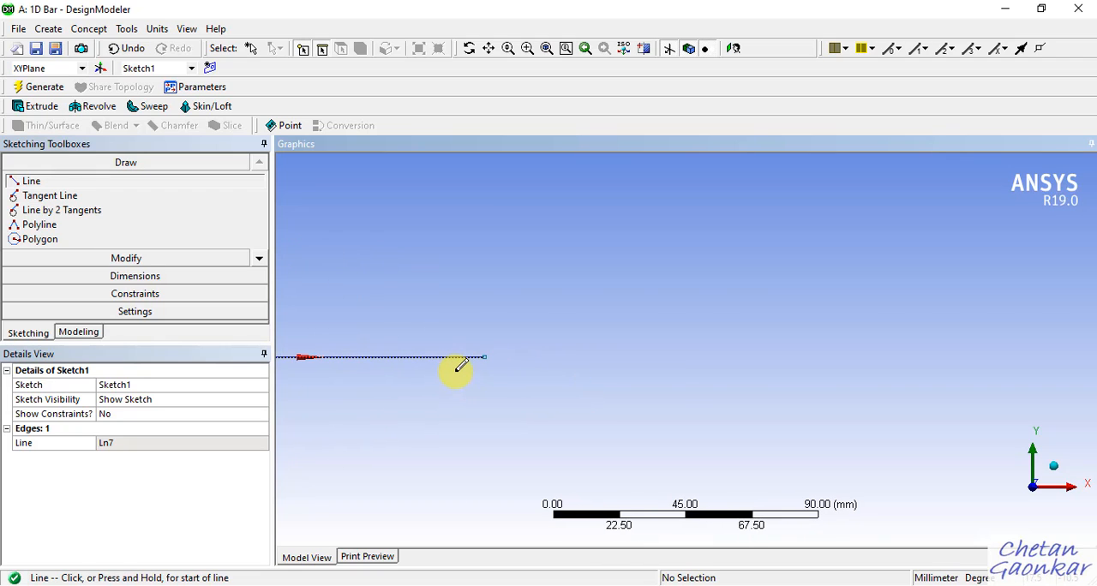
scroll(955, 445, "down", 2)
scroll(485, 355, "up", 2)
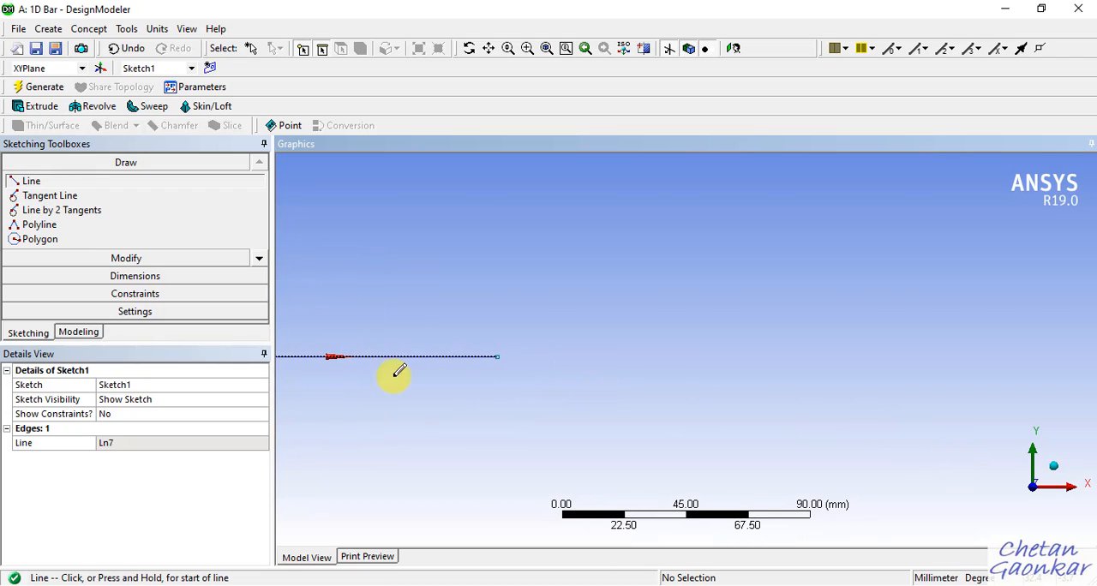
scroll(486, 388, "down", 1)
middle_click_drag(437, 377, 582, 348, "ctrl")
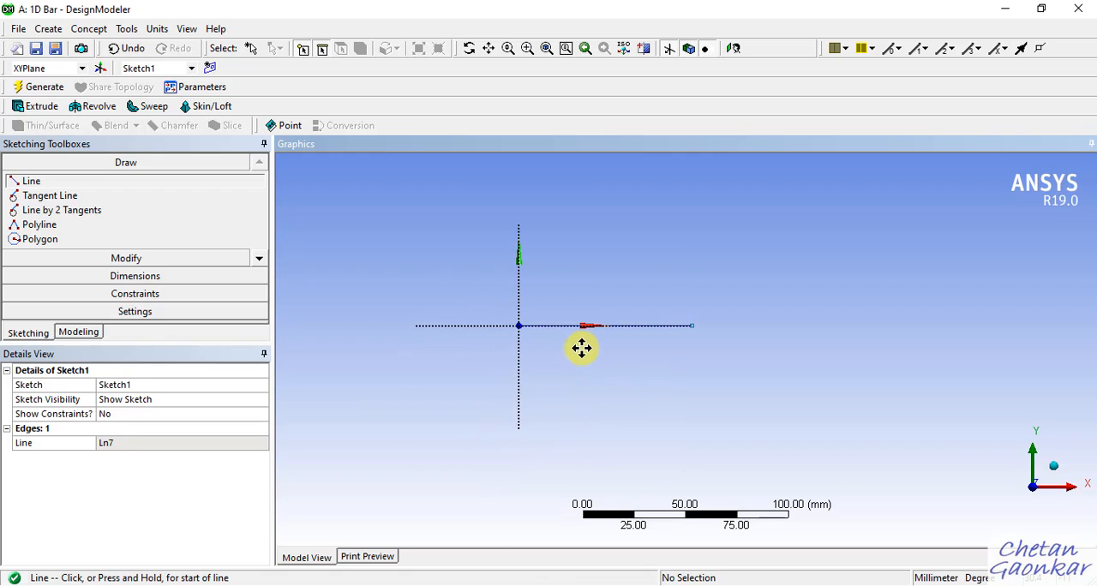
scroll(527, 343, "up", 5)
scroll(506, 336, "up", 2)
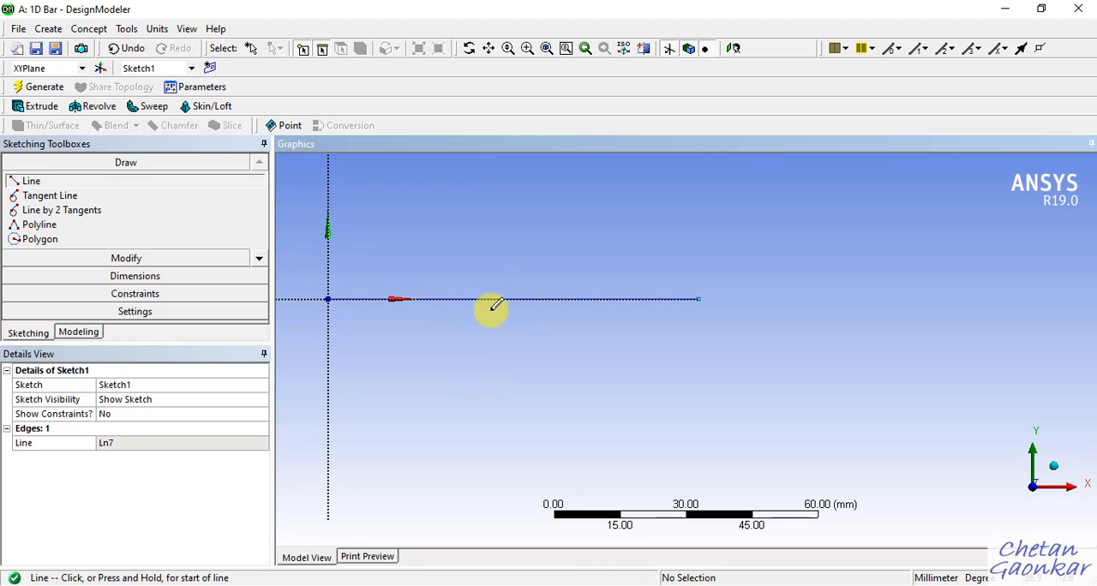
left_click(138, 276)
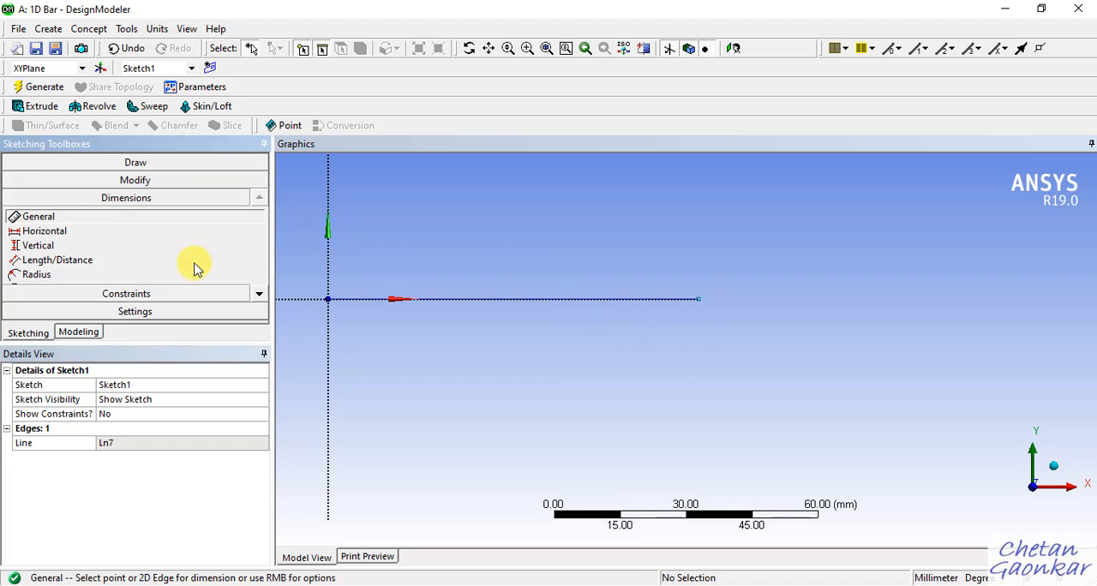
left_click(518, 302)
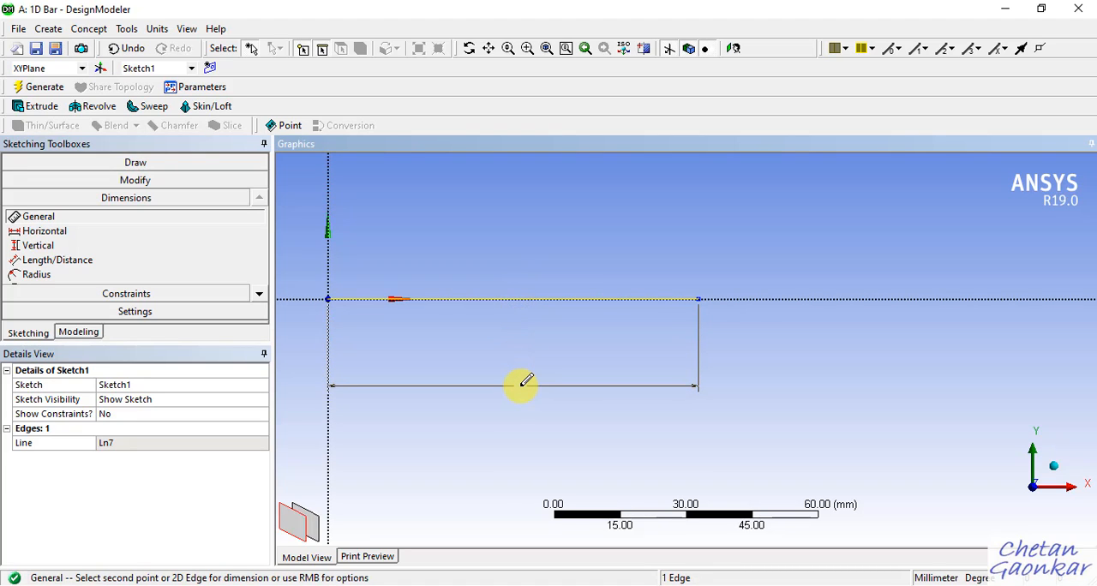
left_click(525, 382)
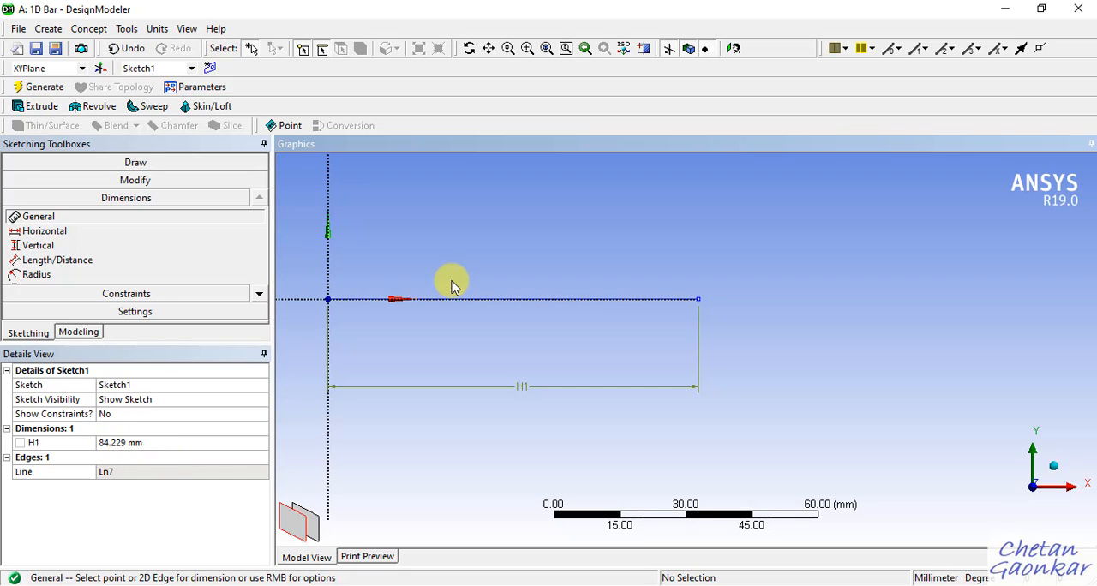
Check the first segment's length in the OneNote problem statement and set the line's horizontal dimension to 600 mm in DesignModeler.
left_click(637, 585)
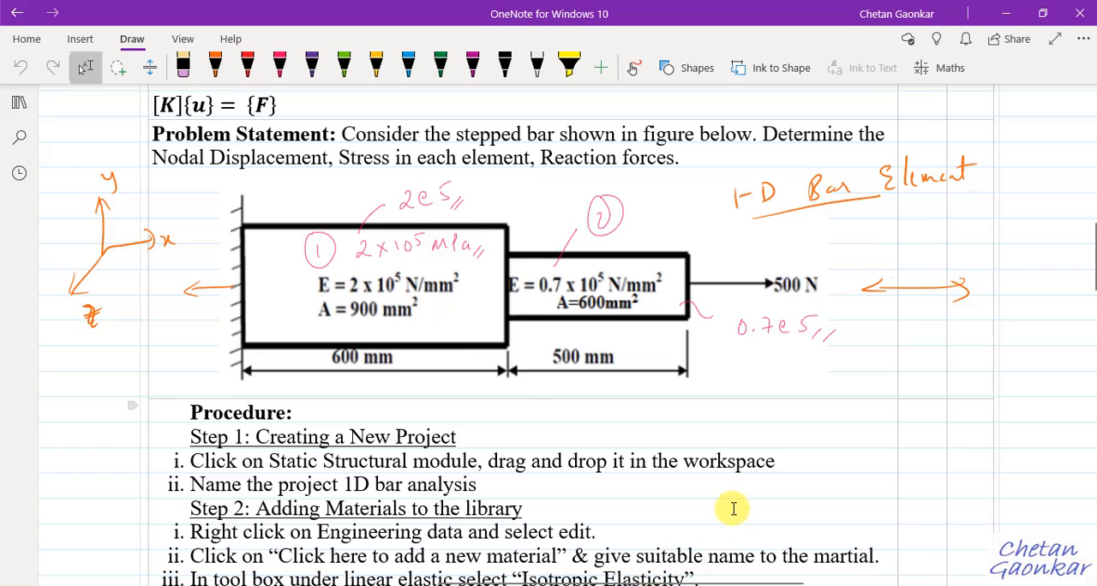
left_click(1006, 12)
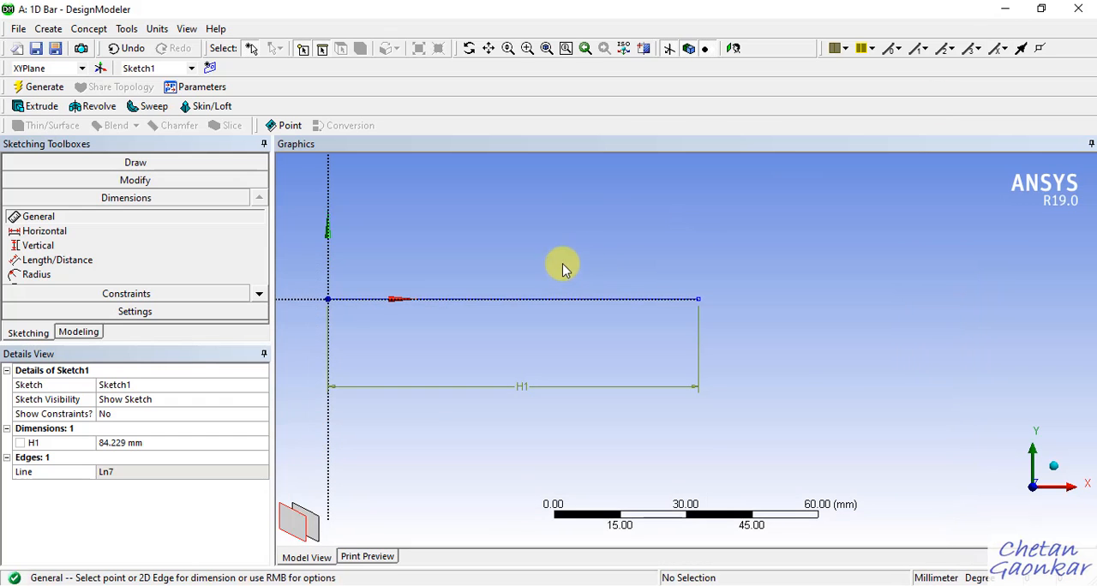
left_click(157, 444)
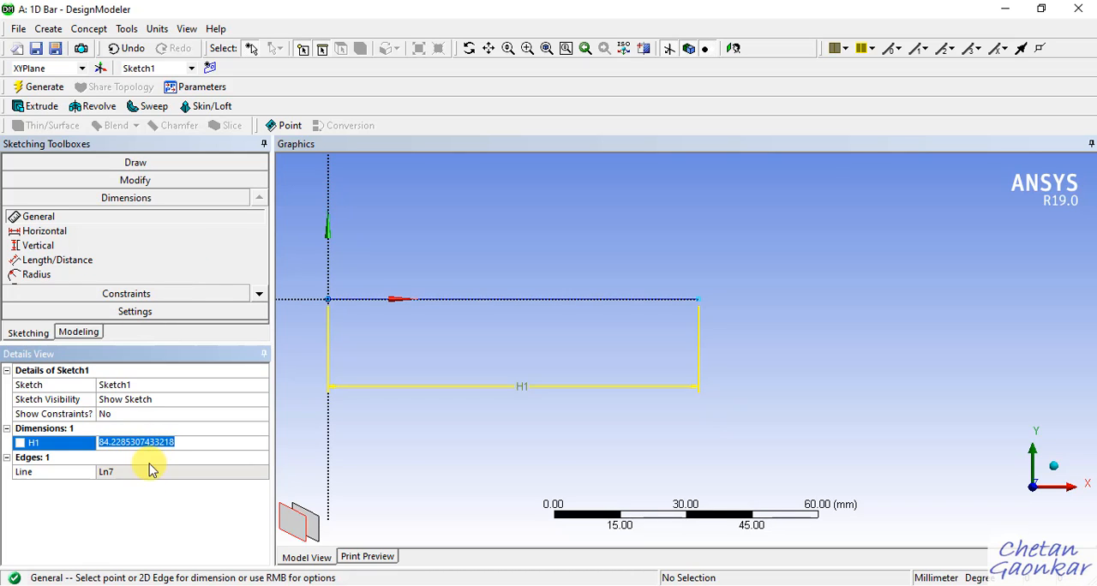
left_click(128, 502)
left_click(125, 443)
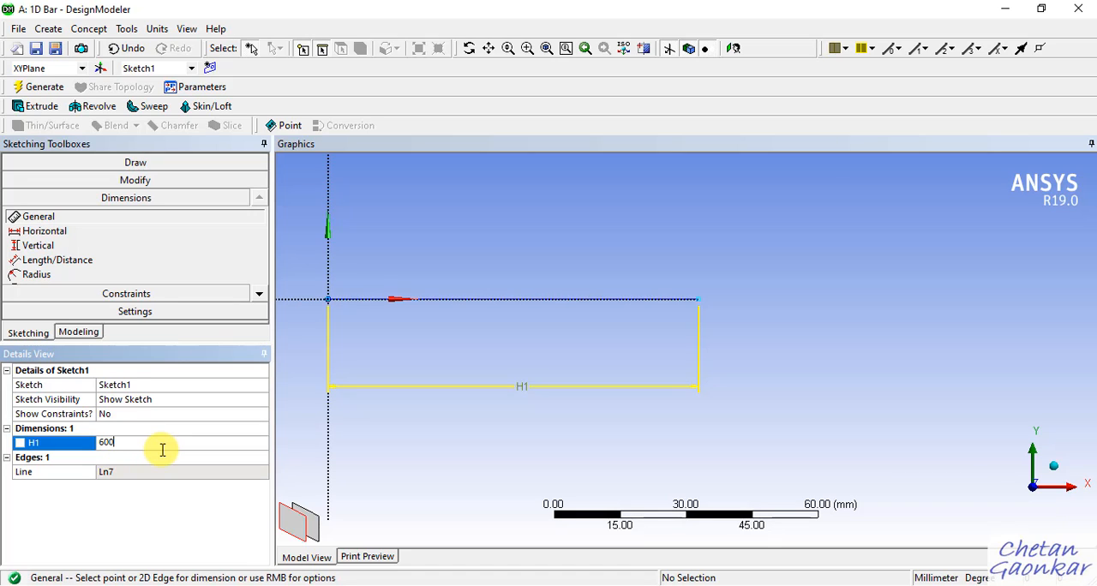
key("Return")
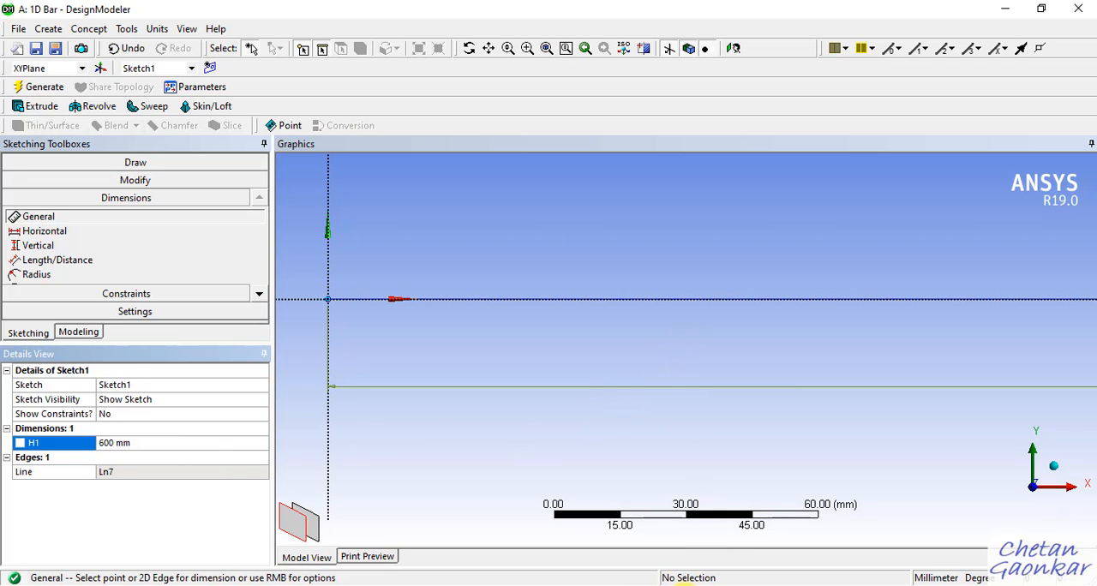
Consult the stepped bar figure in OneNote again and bring the whole 600 mm line into view in DesignModeler.
left_click(649, 584)
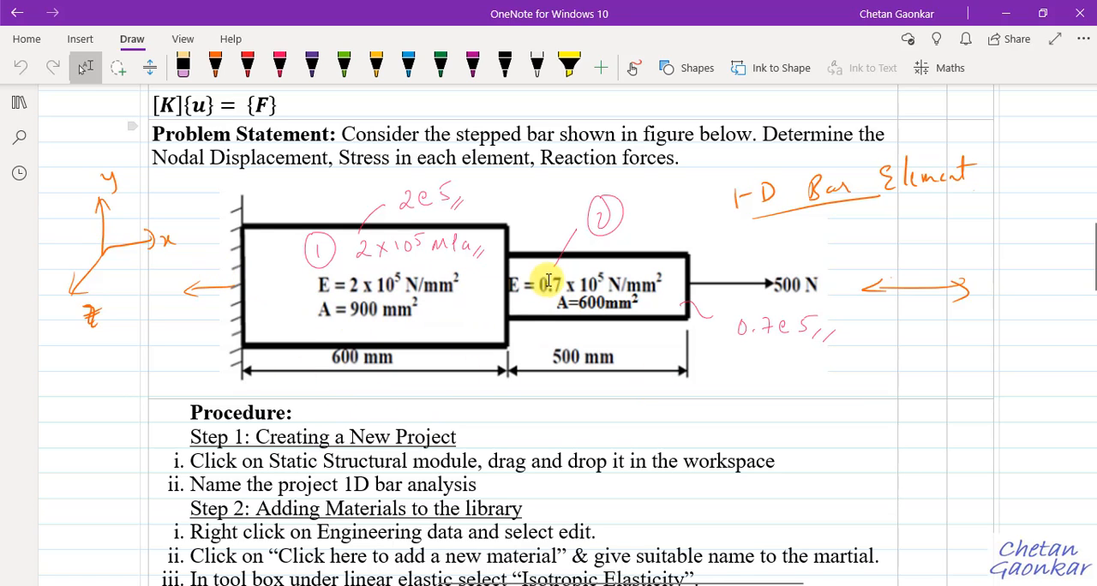
left_click(1007, 13)
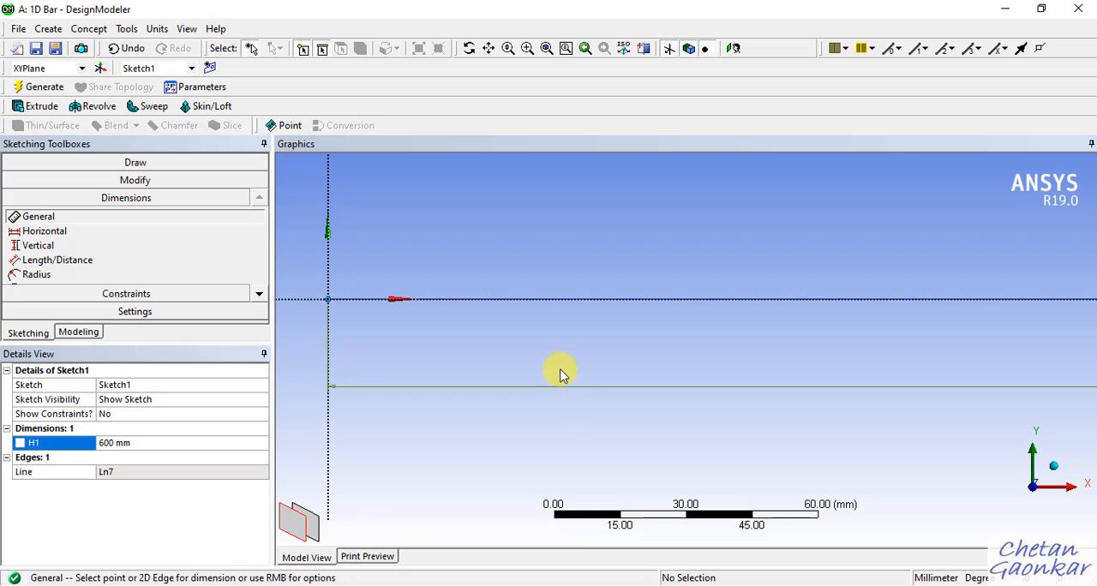
scroll(580, 339, "down", 5)
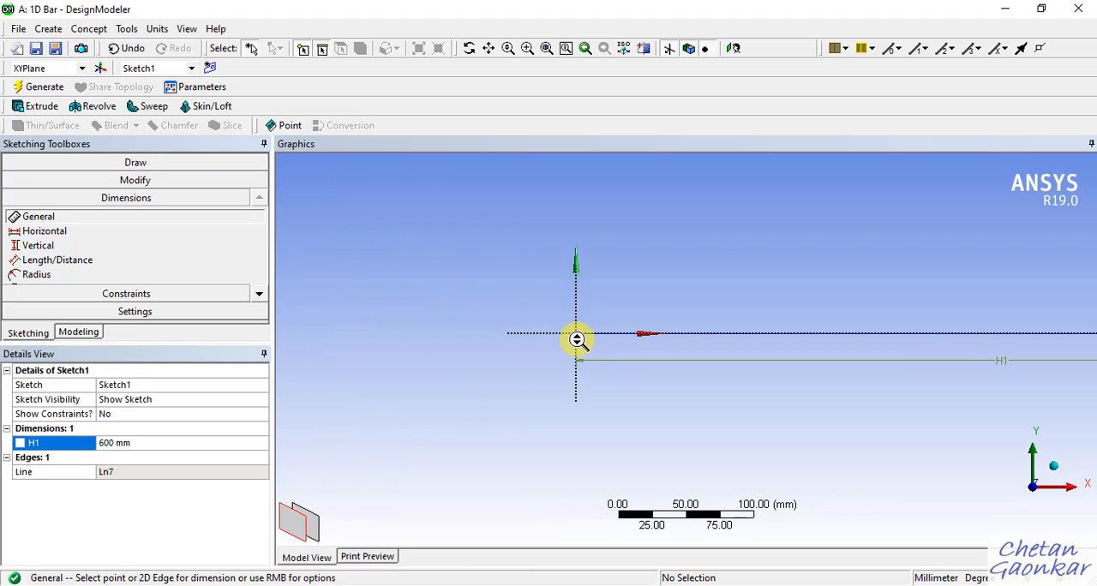
scroll(556, 344, "down", 2)
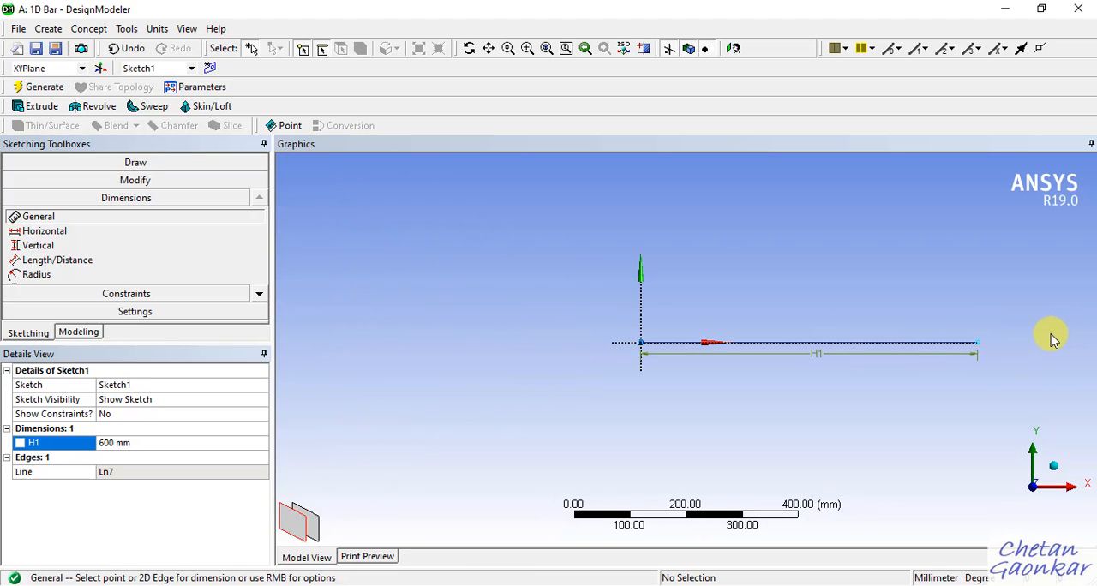
scroll(1045, 334, "down", 1)
scroll(1031, 332, "up", 1)
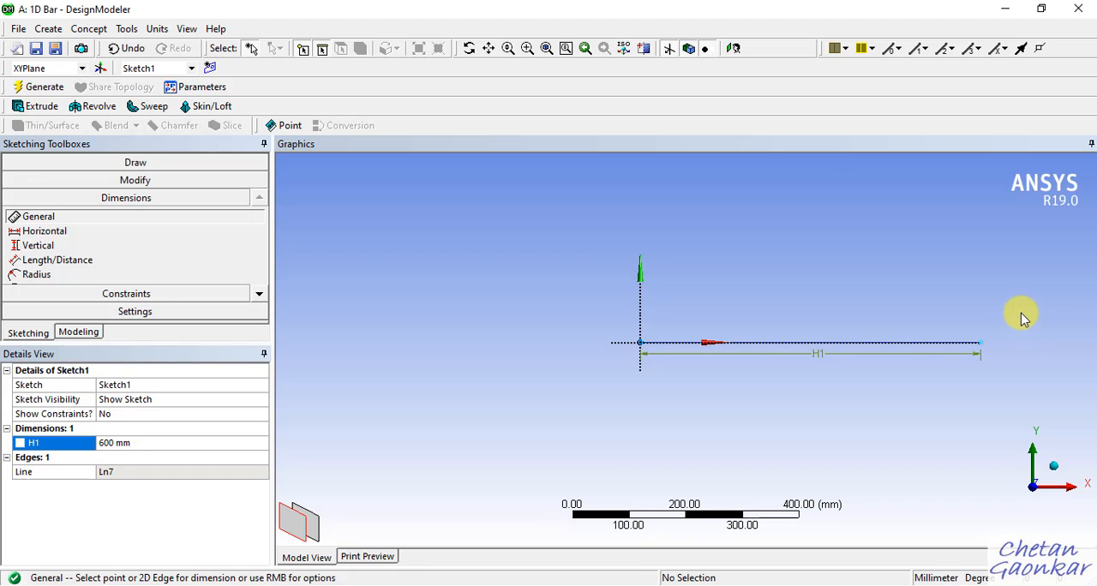
mouse_move(1022, 311)
middle_mouse_down("ctrl")
mouse_move(791, 306)
mouse_move(780, 324)
middle_mouse_up("ctrl")
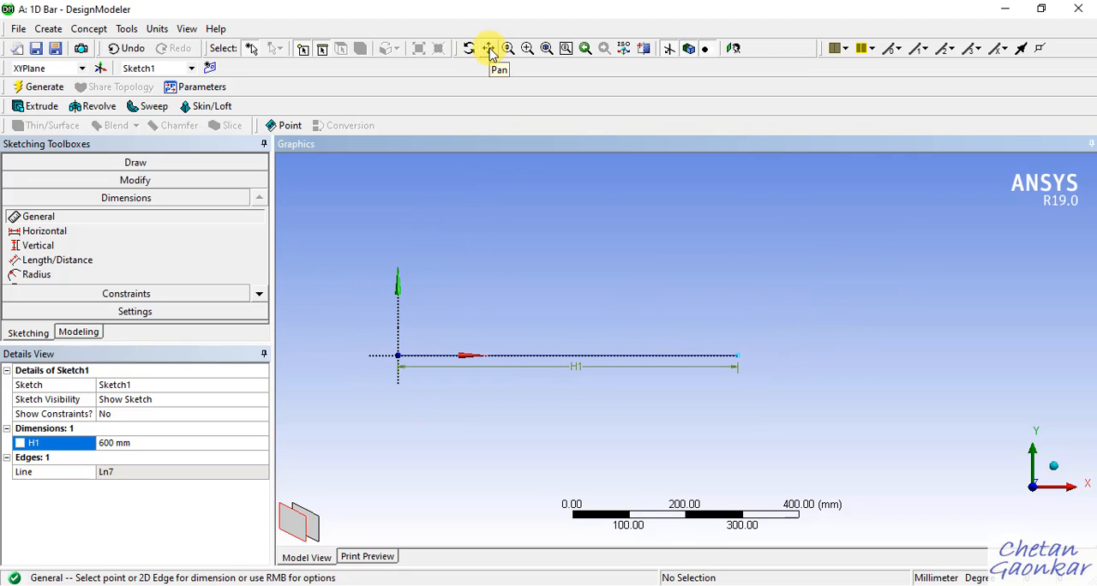
Try the pan, zoom and box zoom view tools on the 600 mm line, leaving free space beyond its far end.
left_click(490, 49)
mouse_move(514, 211)
left_mouse_down()
mouse_move(839, 282)
mouse_move(614, 302)
mouse_move(706, 265)
left_mouse_up()
left_click(512, 51)
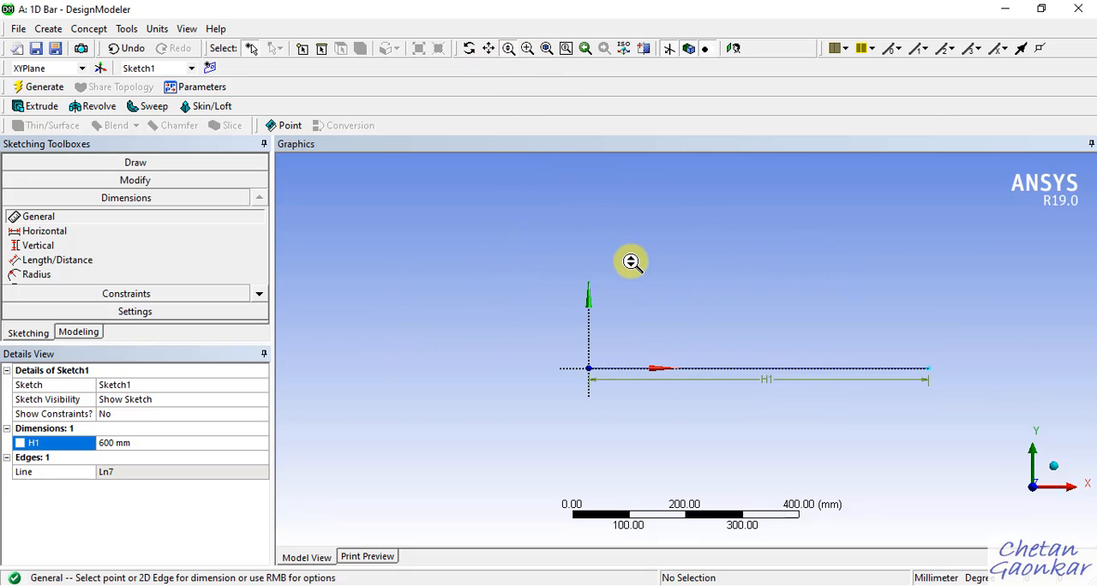
left_click(642, 274)
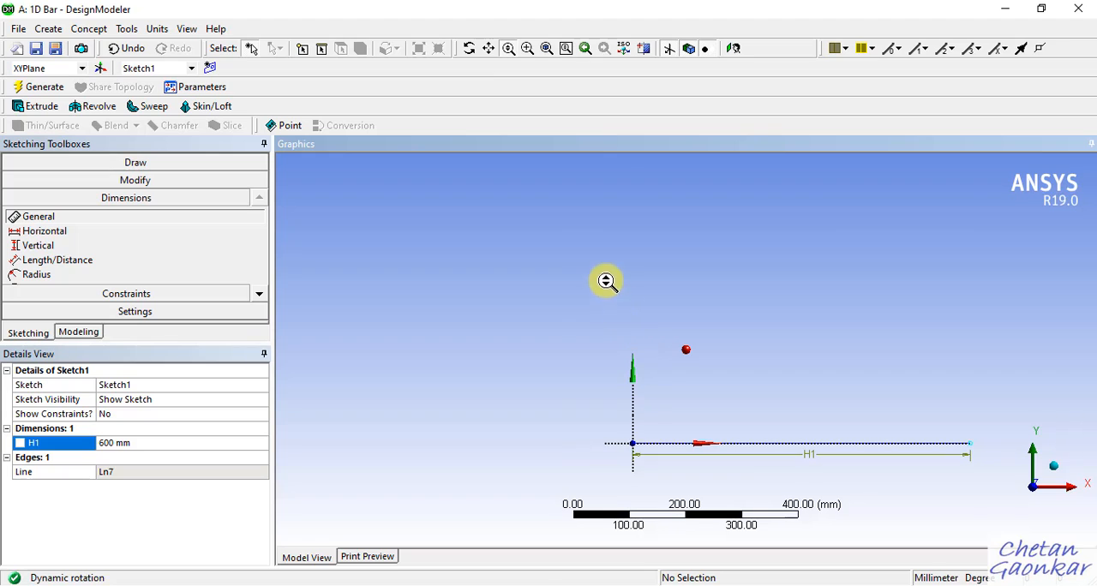
left_click(527, 49)
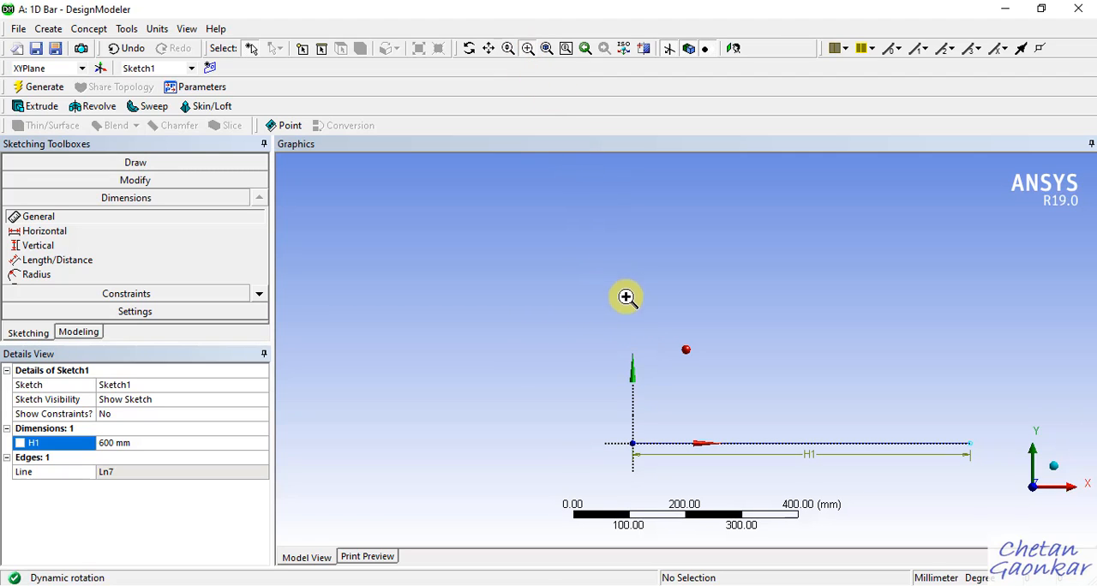
mouse_move(626, 295)
left_mouse_down()
mouse_move(722, 483)
mouse_move(776, 491)
left_mouse_up()
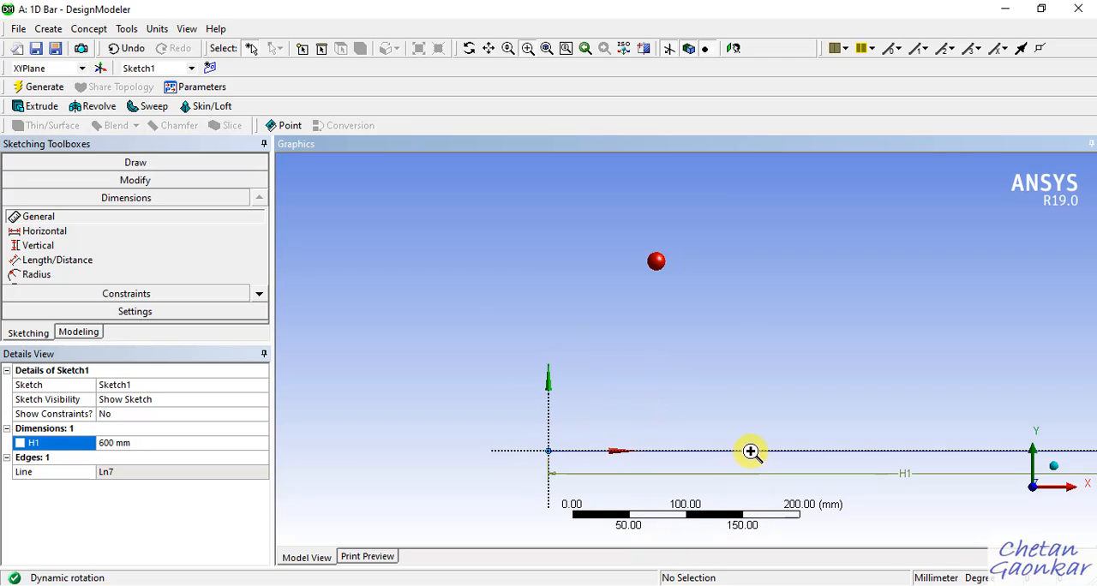
scroll(455, 277, "down", 4)
scroll(592, 300, "up", 1)
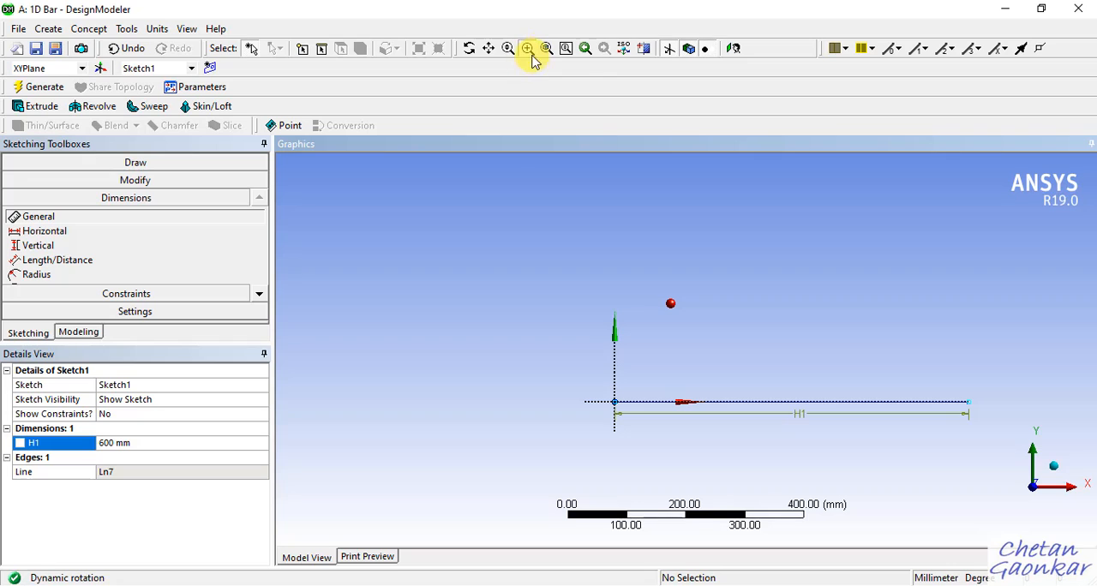
scroll(505, 293, "up", 3)
scroll(468, 273, "down", 4)
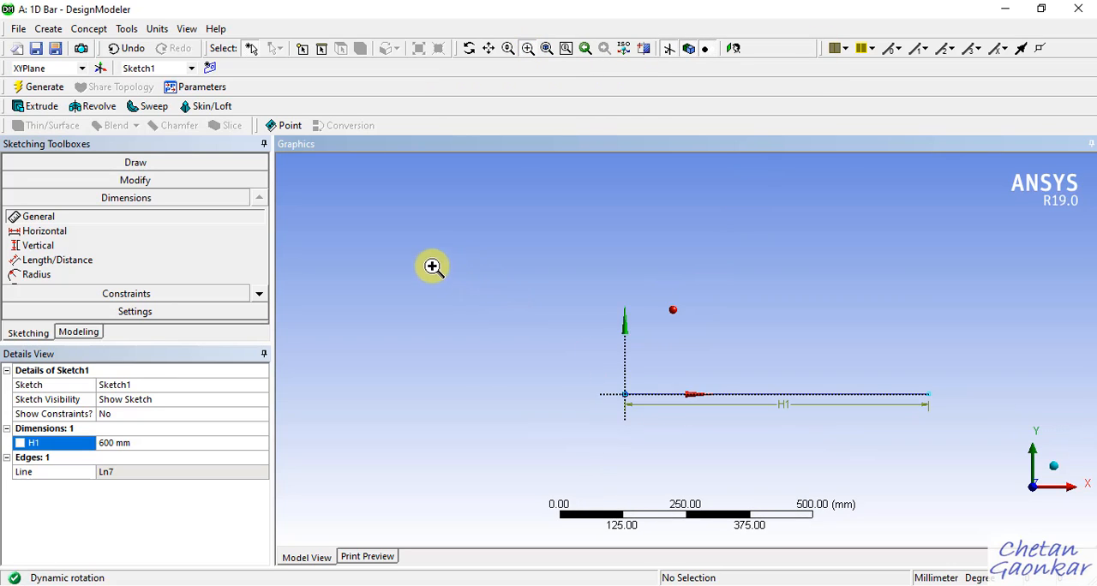
scroll(808, 360, "down", 1)
scroll(853, 411, "up", 2)
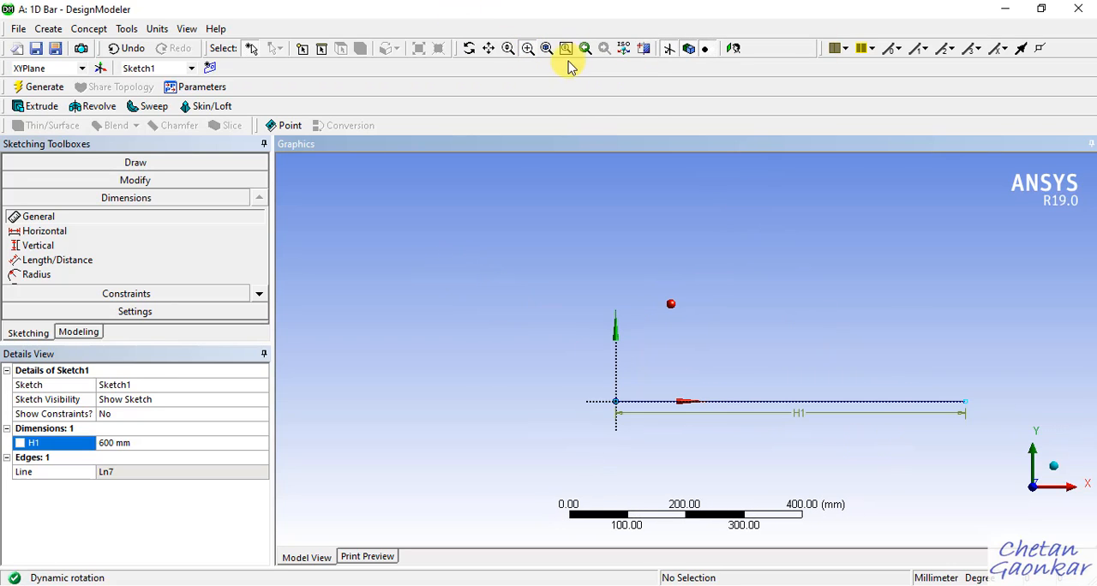
left_click(504, 49)
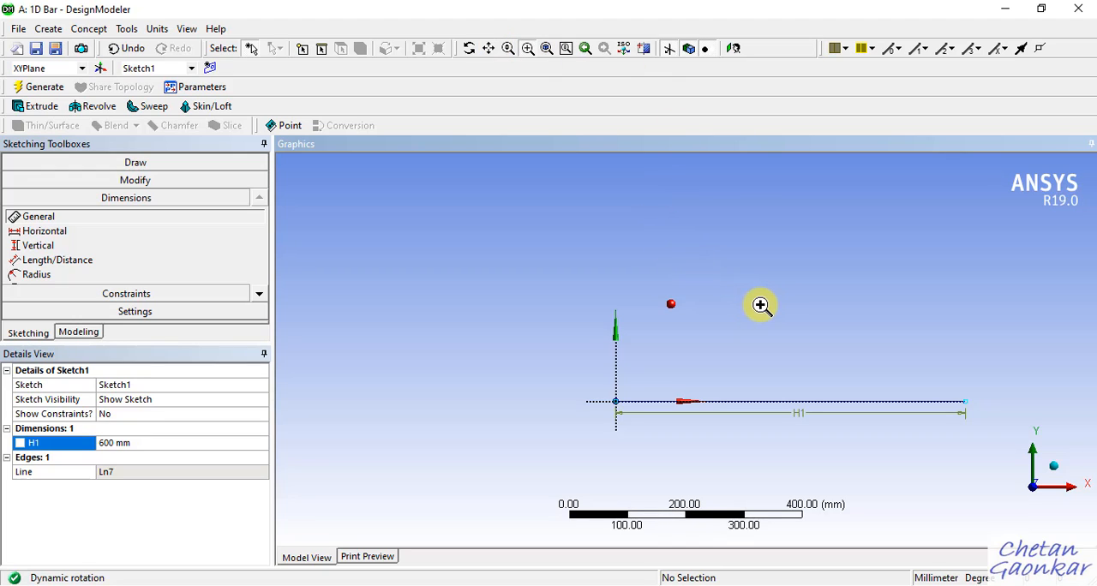
mouse_move(793, 272)
middle_mouse_down("ctrl")
mouse_move(669, 275)
mouse_move(621, 259)
middle_mouse_up("ctrl")
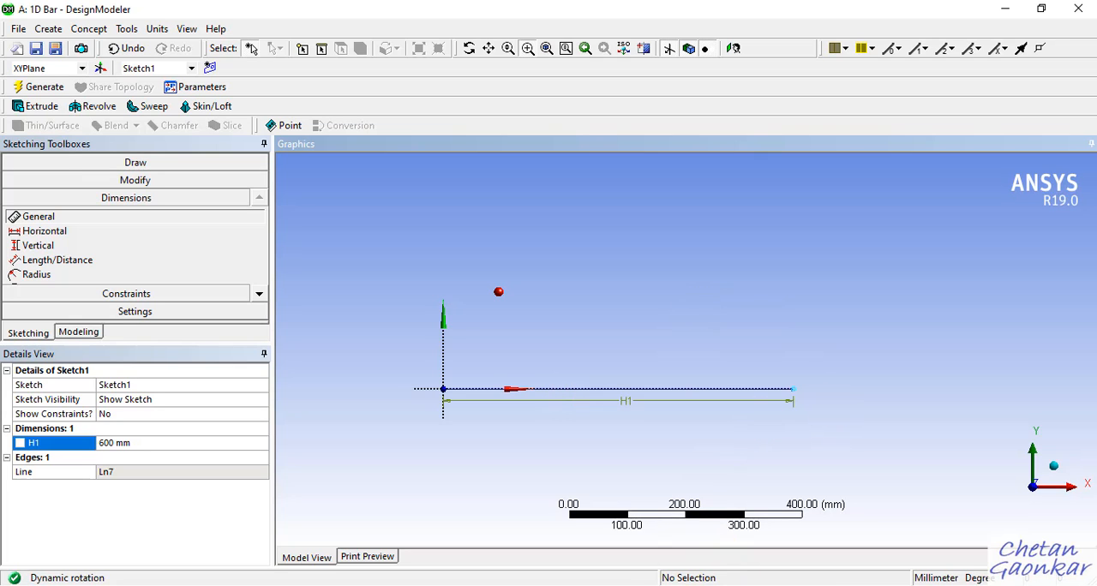
Check the stepped bar figure in OneNote, and in a new XY plane sketch in DesignModeler, draw a horizontal line about 372 mm long from the first line's far end.
left_click(660, 548)
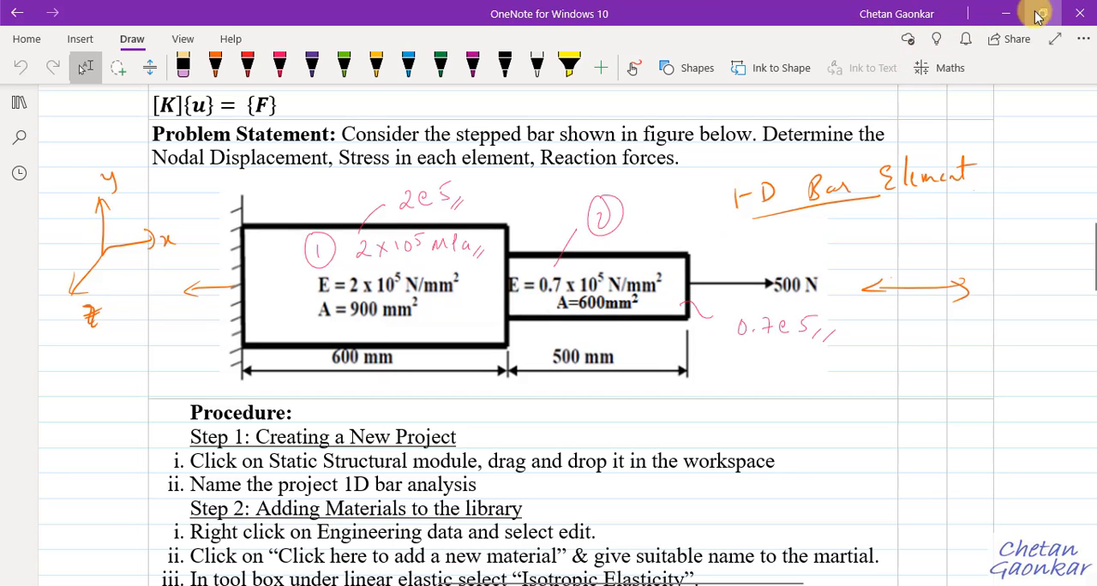
left_click(998, 15)
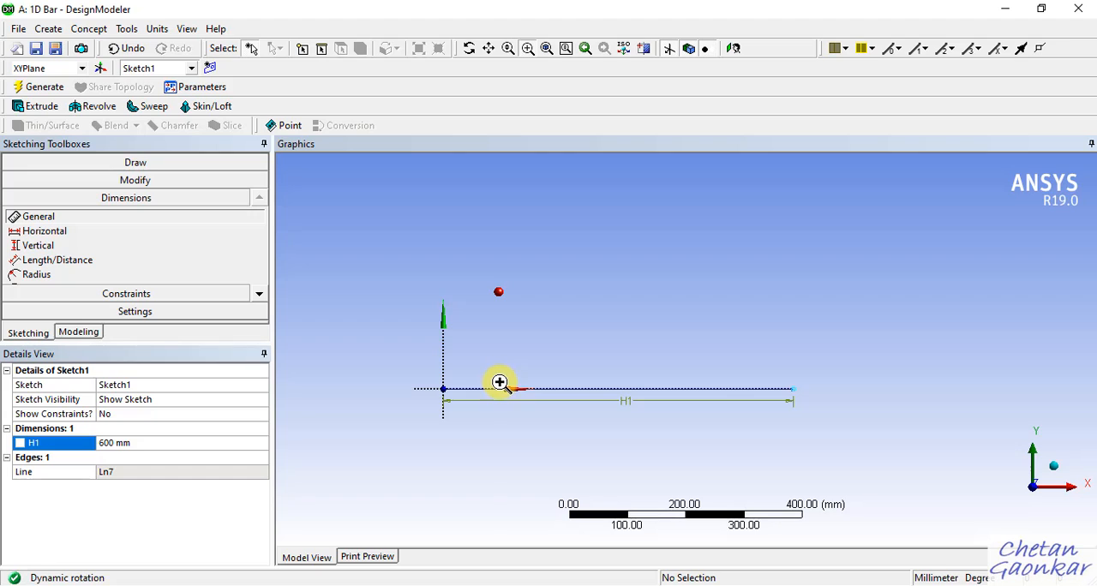
left_click(210, 69)
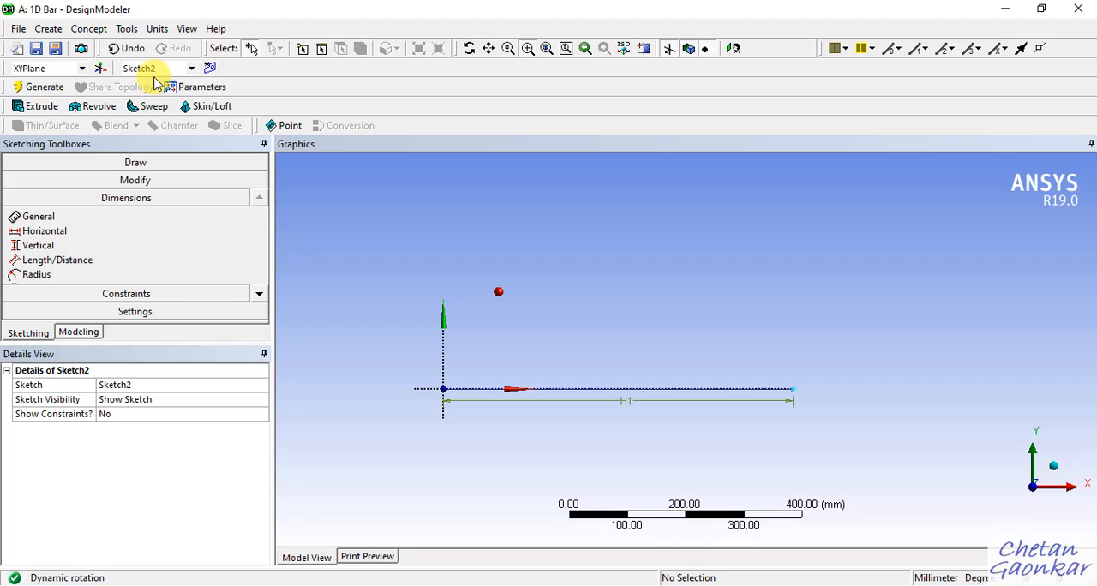
left_click(197, 164)
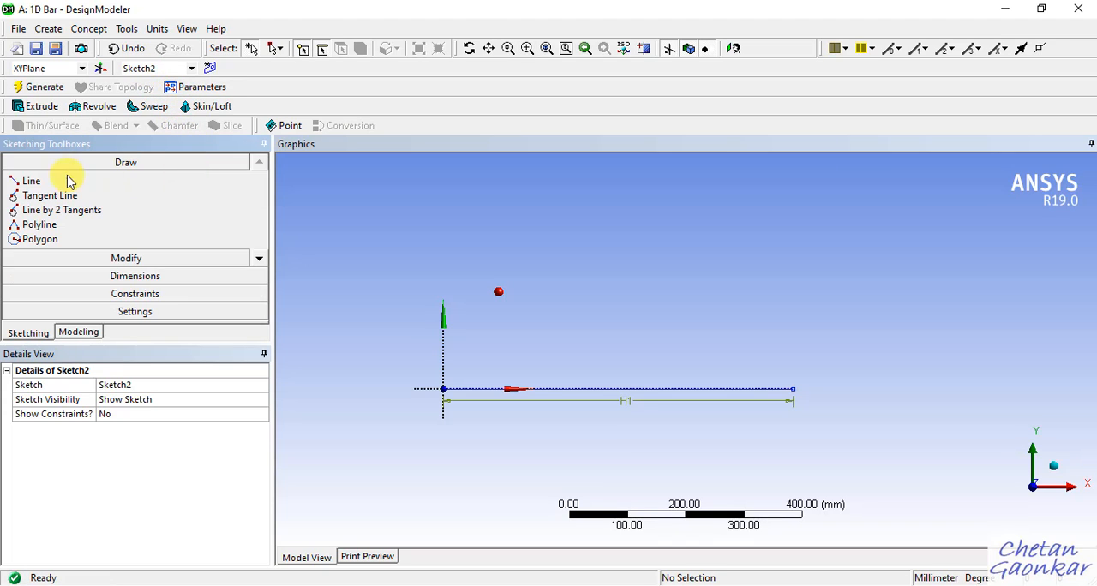
left_click(34, 181)
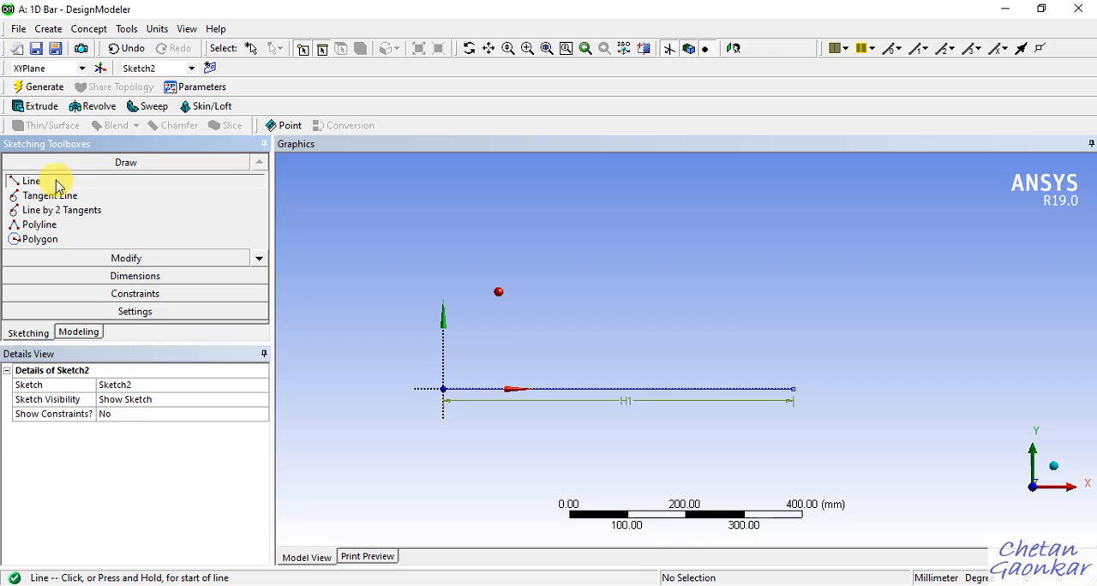
left_click(792, 389)
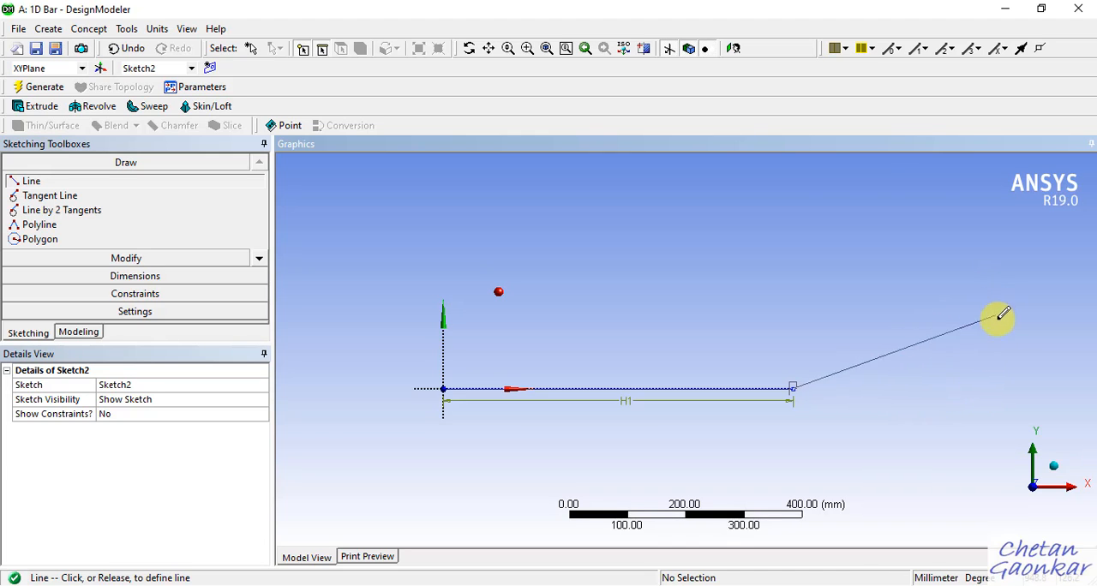
left_click(1011, 388)
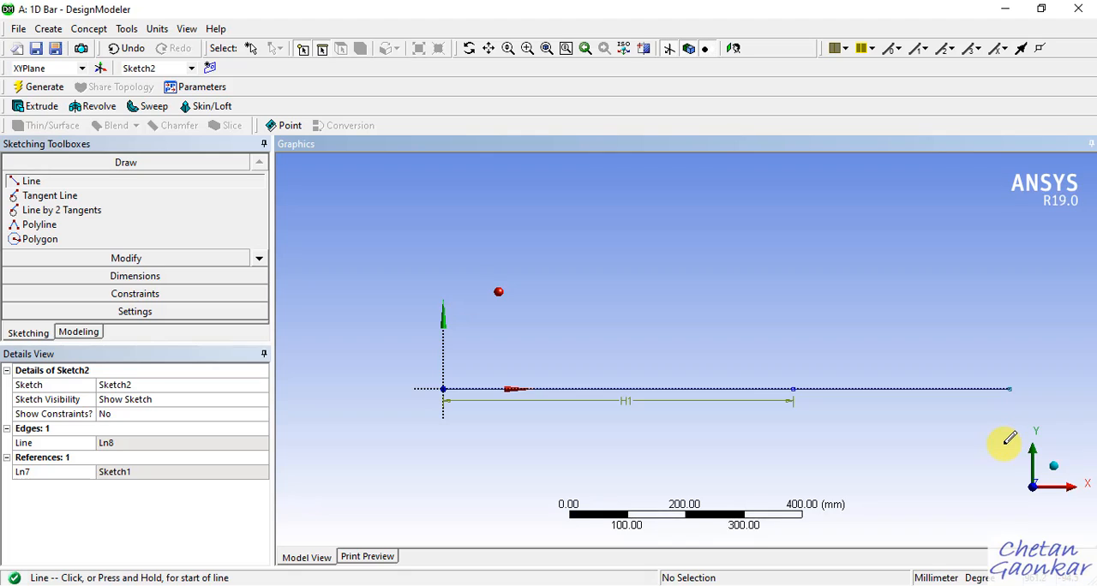
Dimension the second line with the General dimension tool, placing the dimension below it, and set its length to 500 mm.
left_click(217, 277)
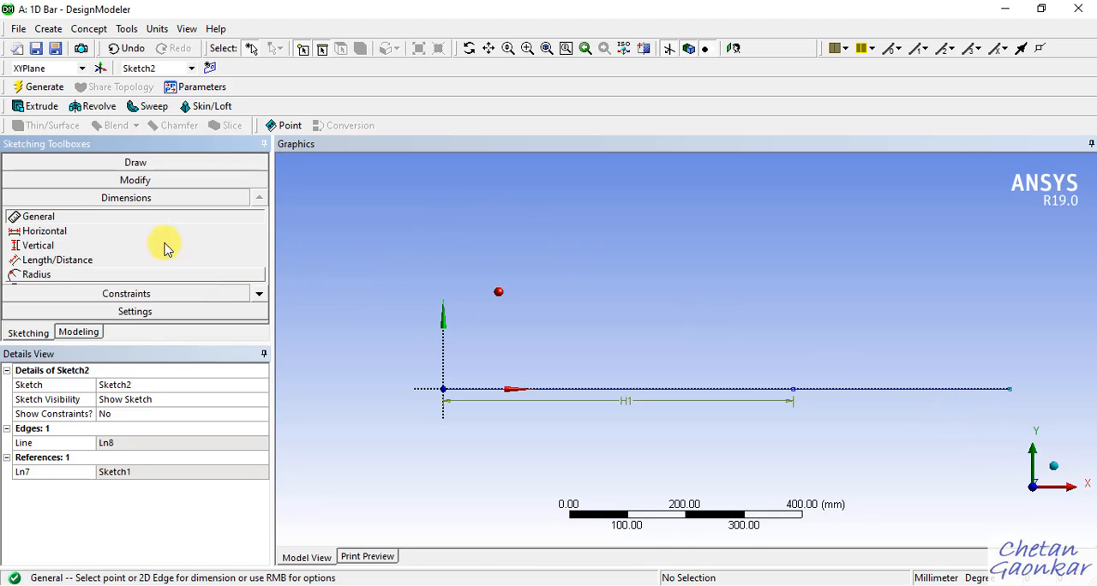
left_click(862, 390)
left_click(854, 426)
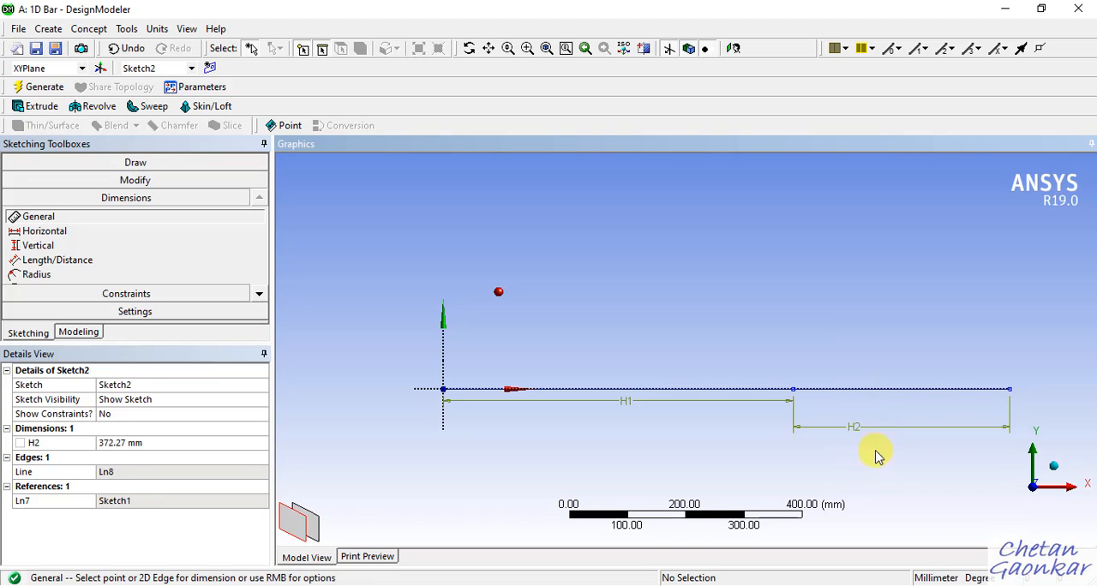
left_click(161, 446)
type("50")
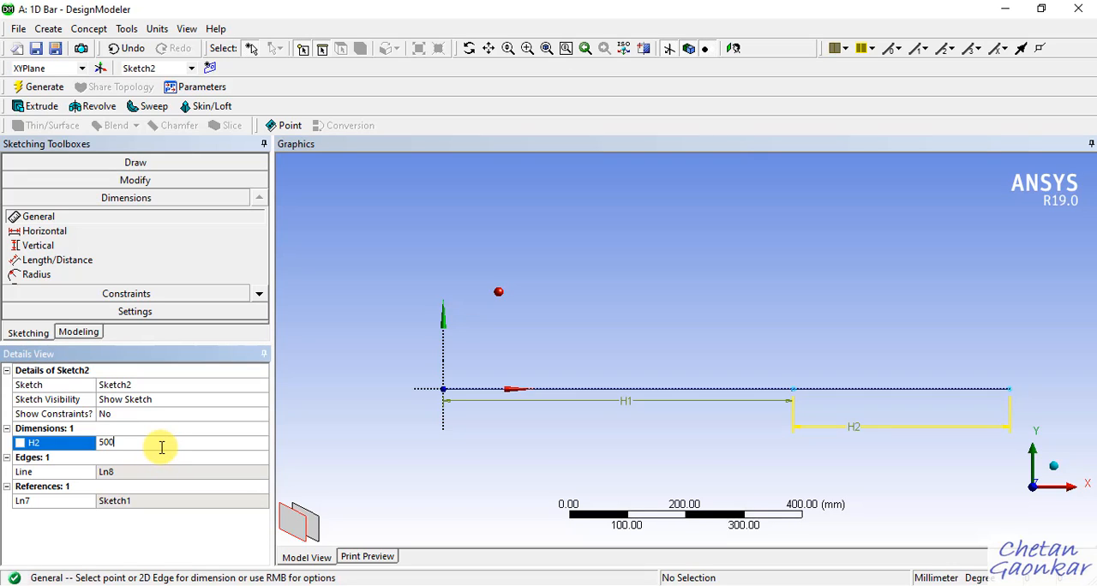
type("0")
key("Return")
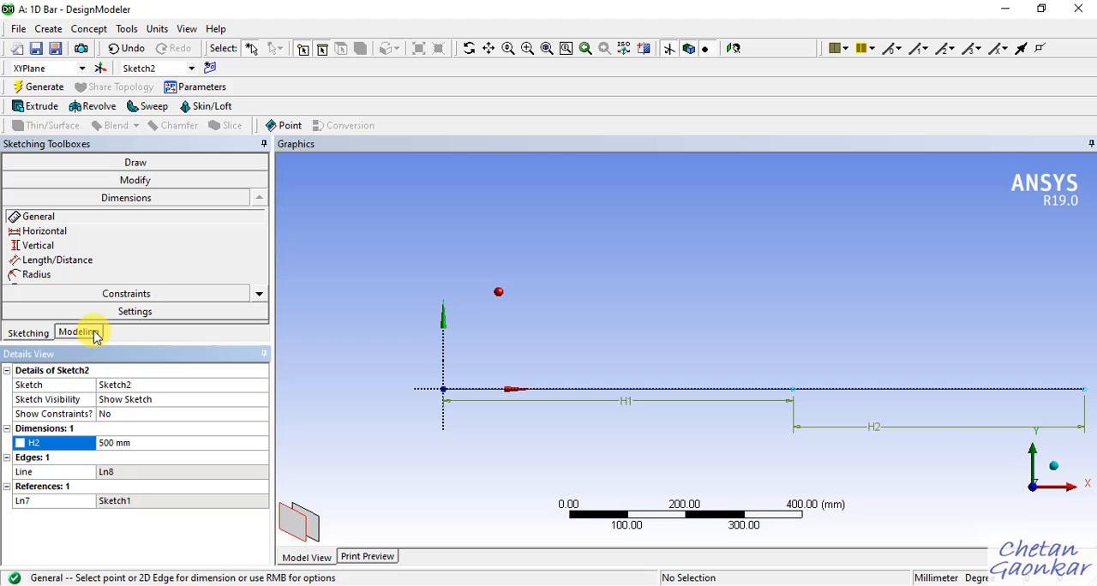
Create a line body from the 600 mm sketch line with Lines From Sketches and generate it.
left_click(78, 332)
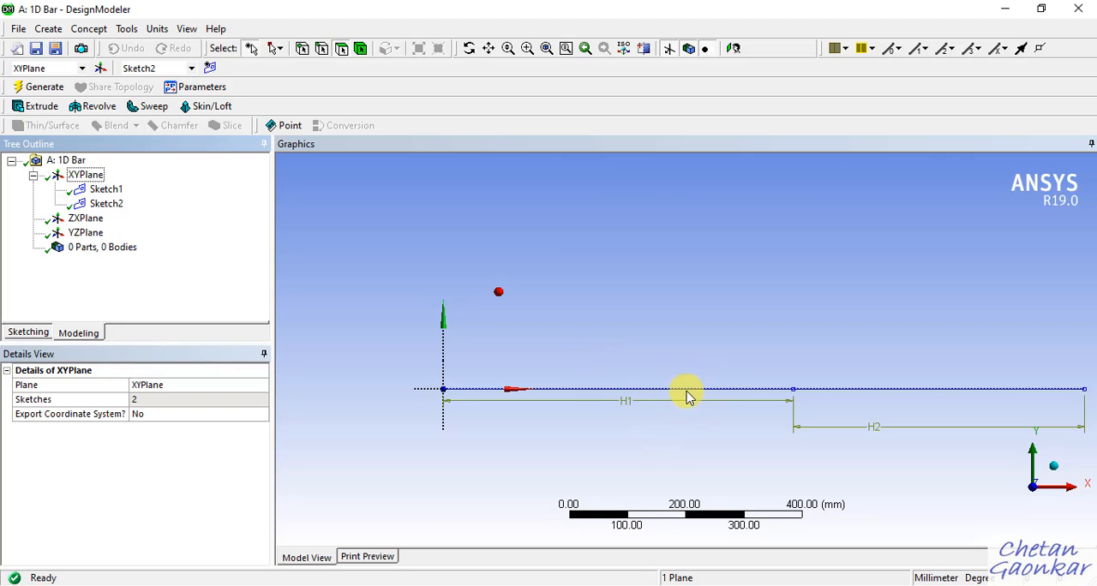
left_click(87, 28)
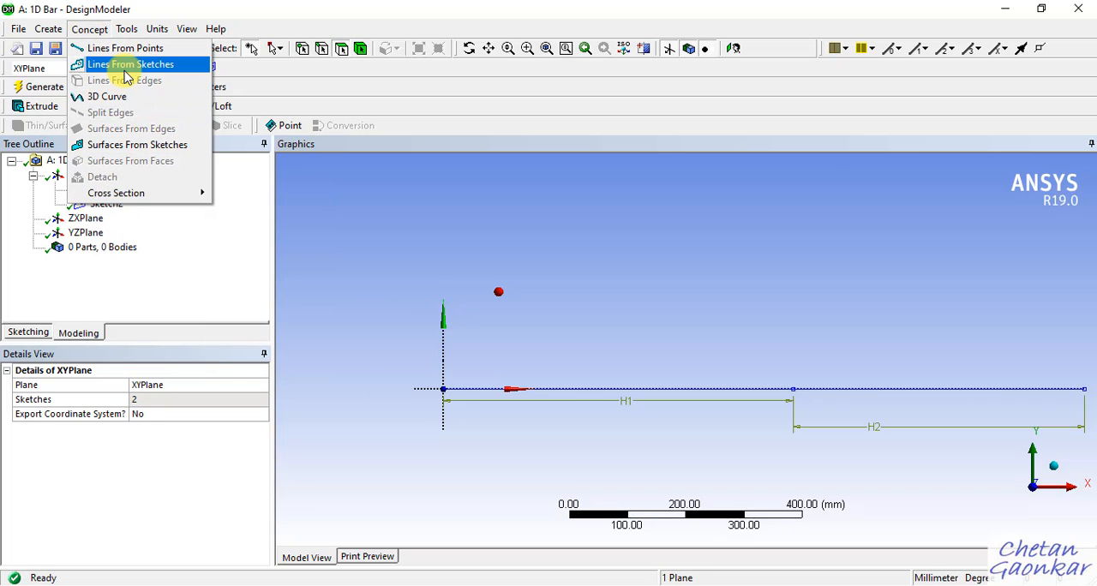
left_click(125, 68)
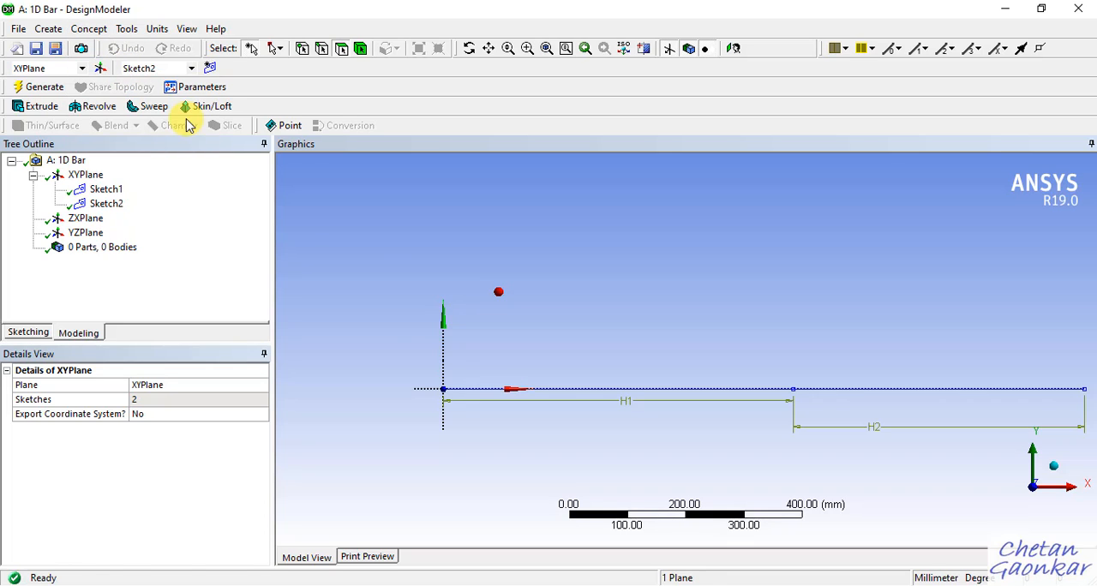
left_click(589, 394)
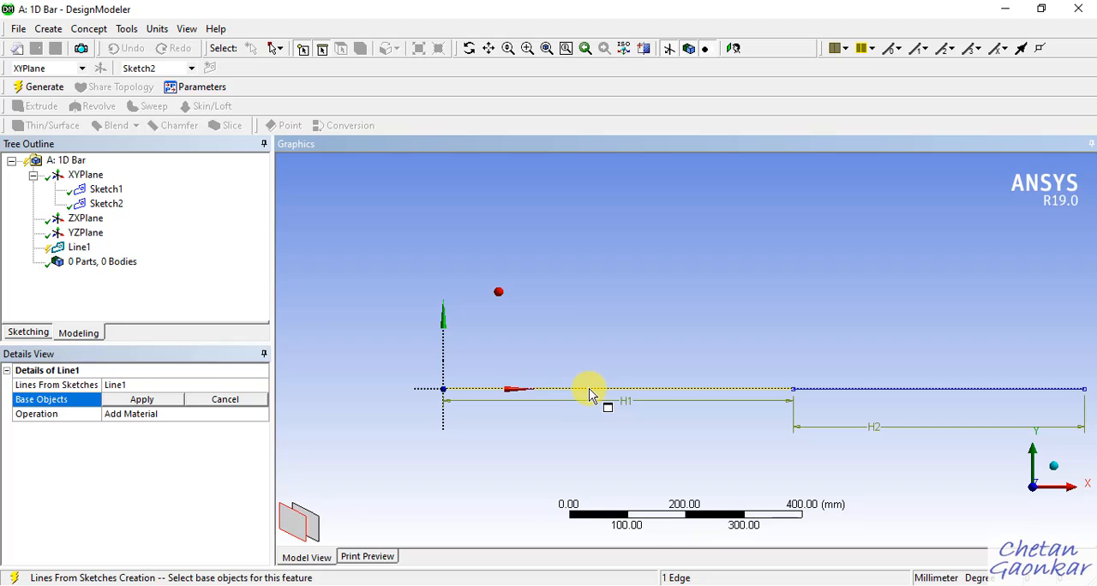
left_click(142, 399)
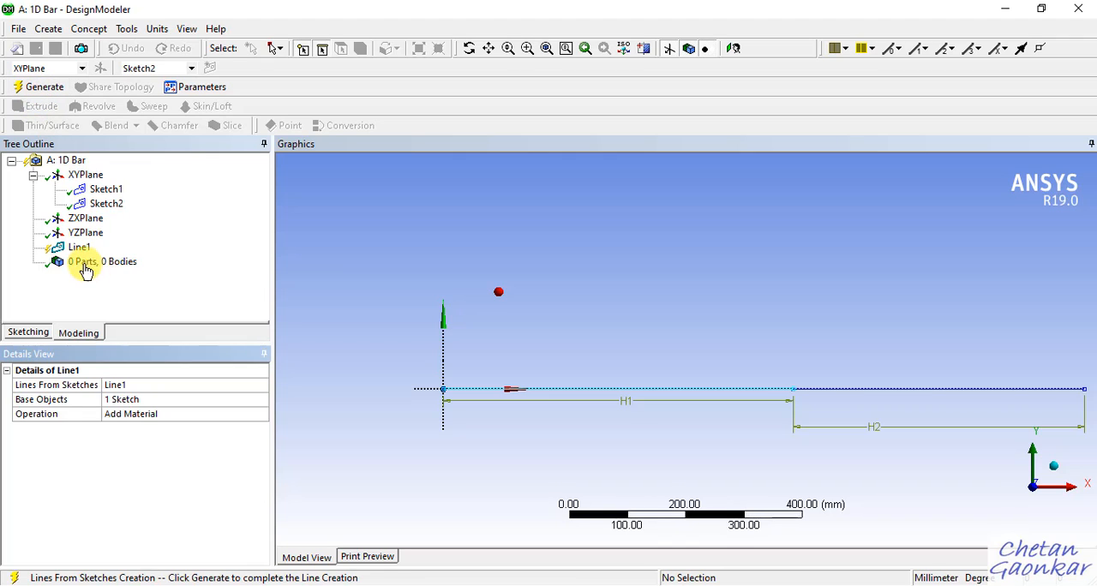
right_click(79, 248)
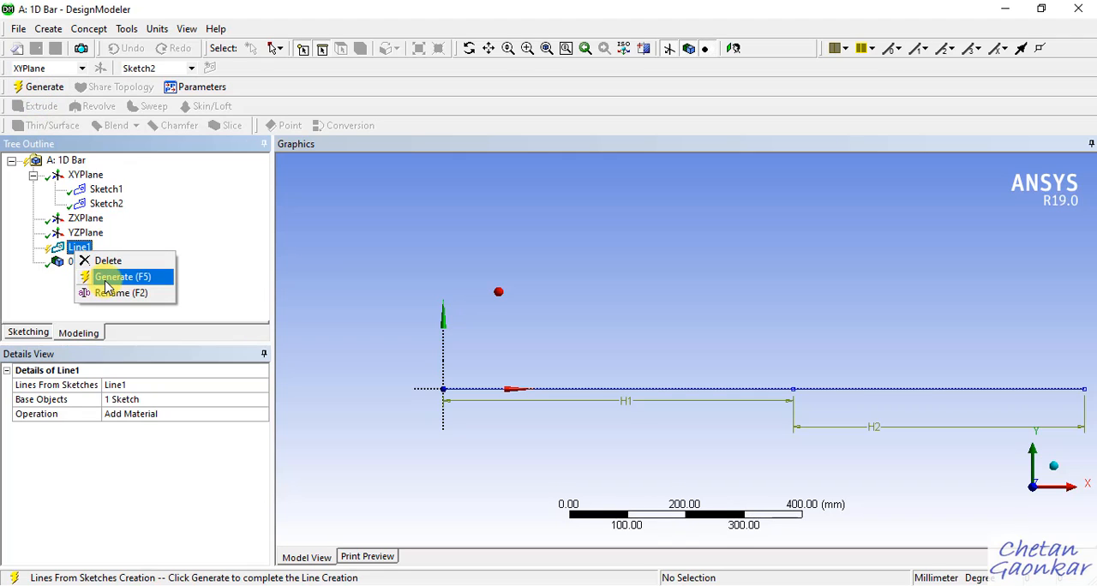
left_click(102, 278)
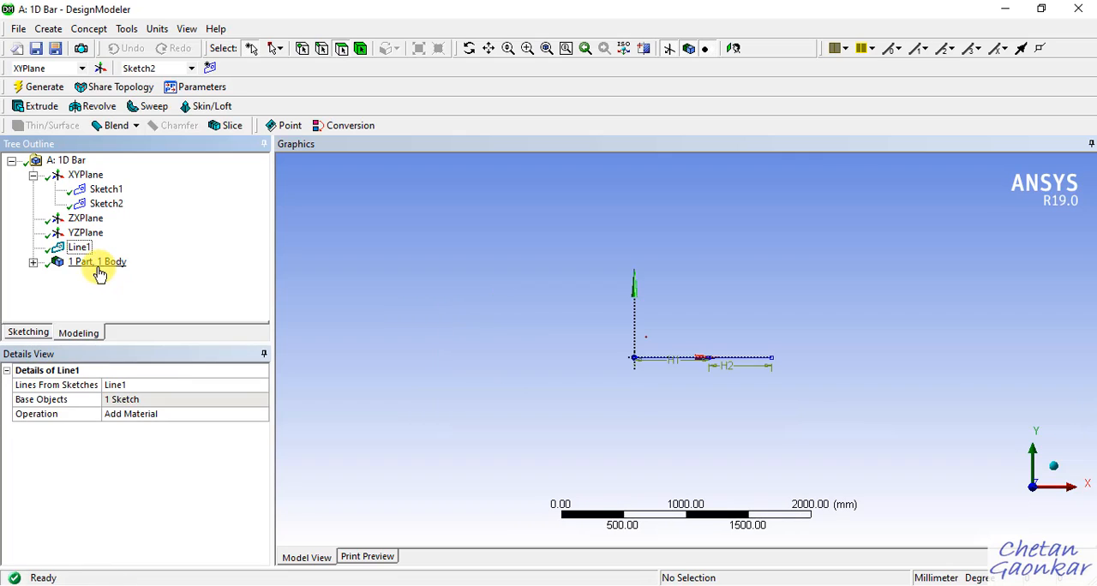
Inspect the generated line body's details and its highlighted extent in the model.
scroll(694, 362, "up", 5)
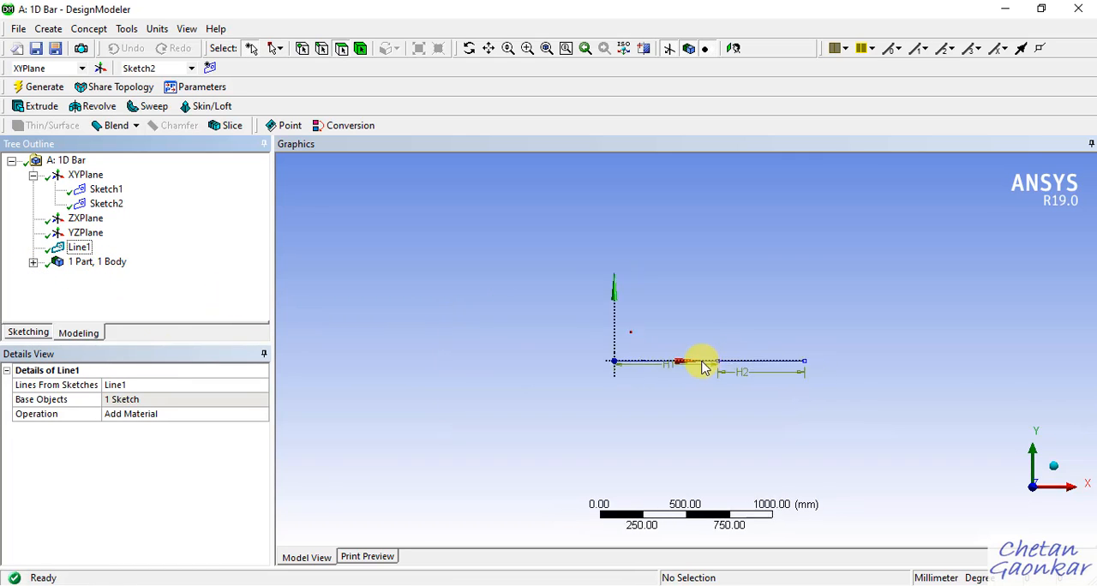
left_click(32, 262)
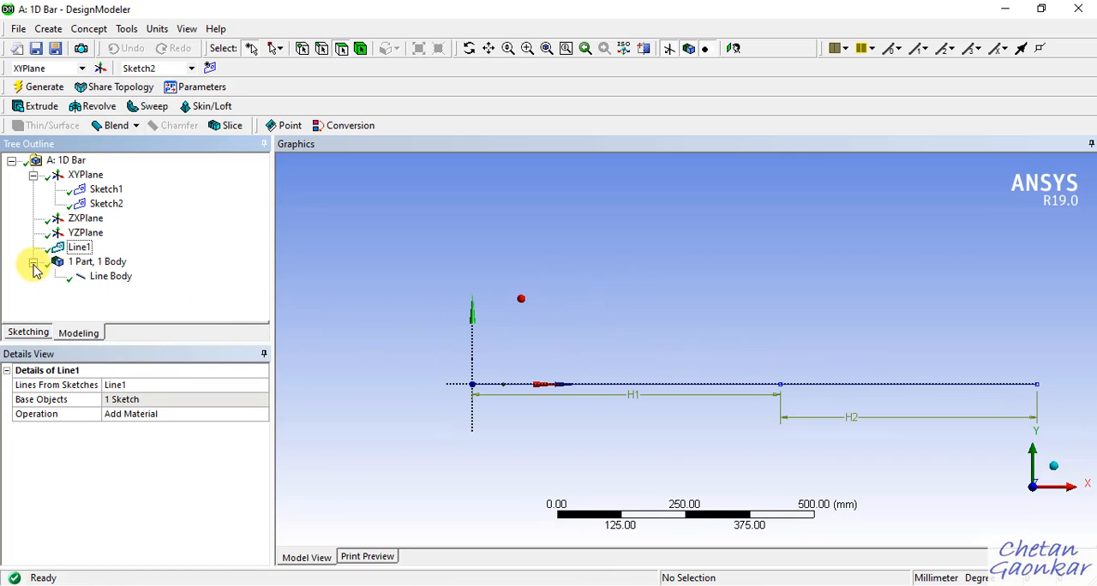
left_click(107, 278)
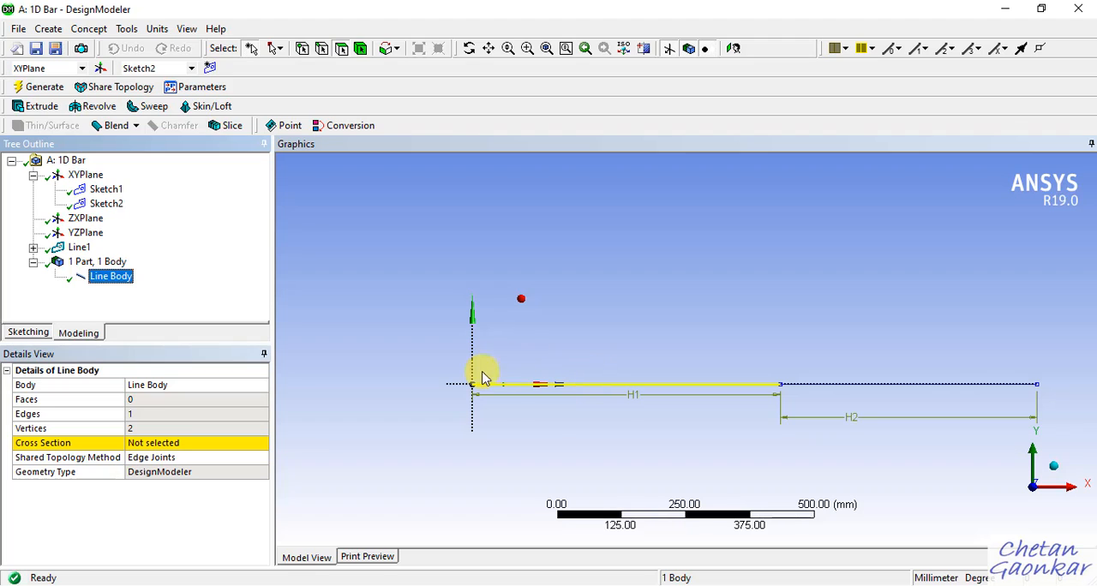
left_click(620, 237)
left_click(610, 251)
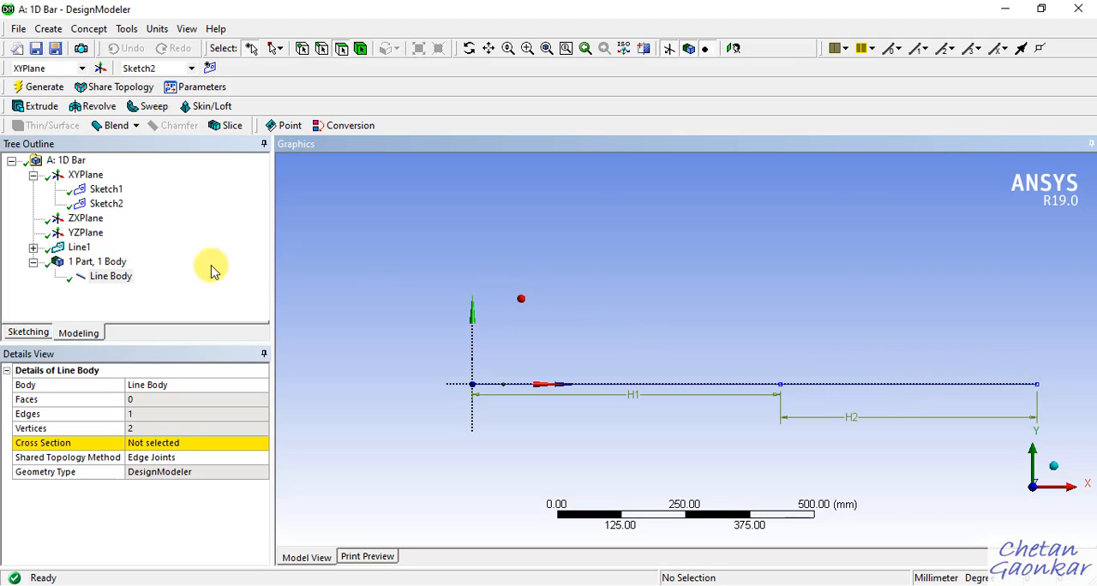
left_click(32, 262)
Start a second Lines From Sketches feature and apply the 500 mm sketch line as its base object.
left_click(100, 31)
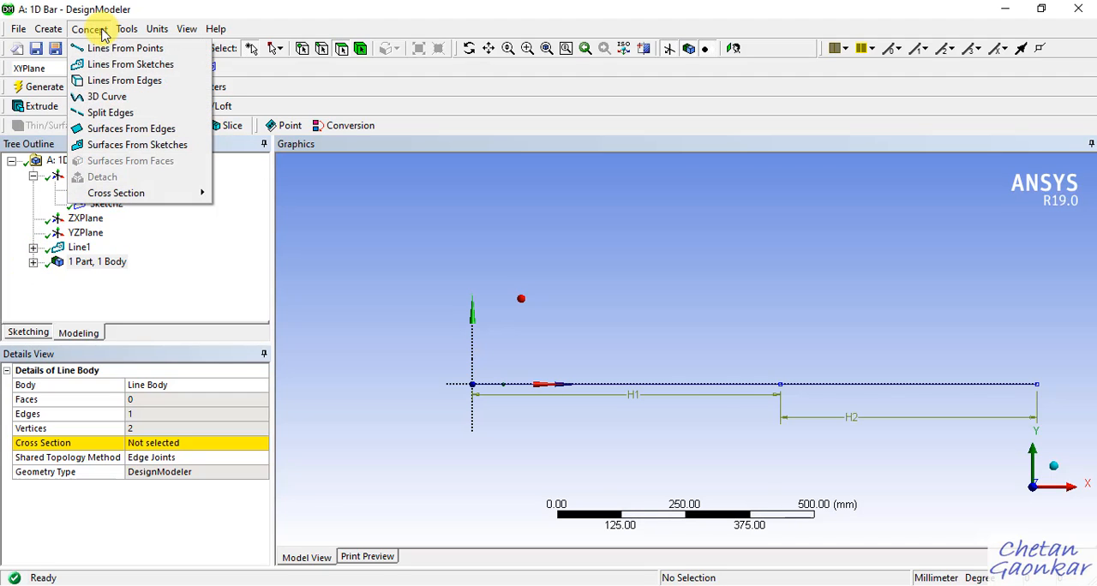
left_click(129, 64)
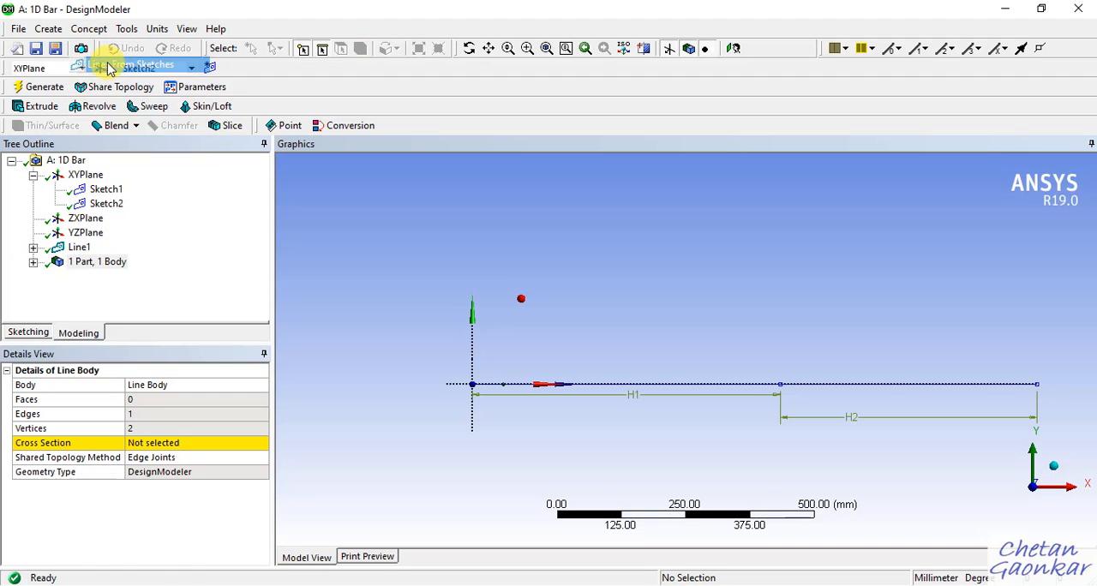
left_click(887, 387)
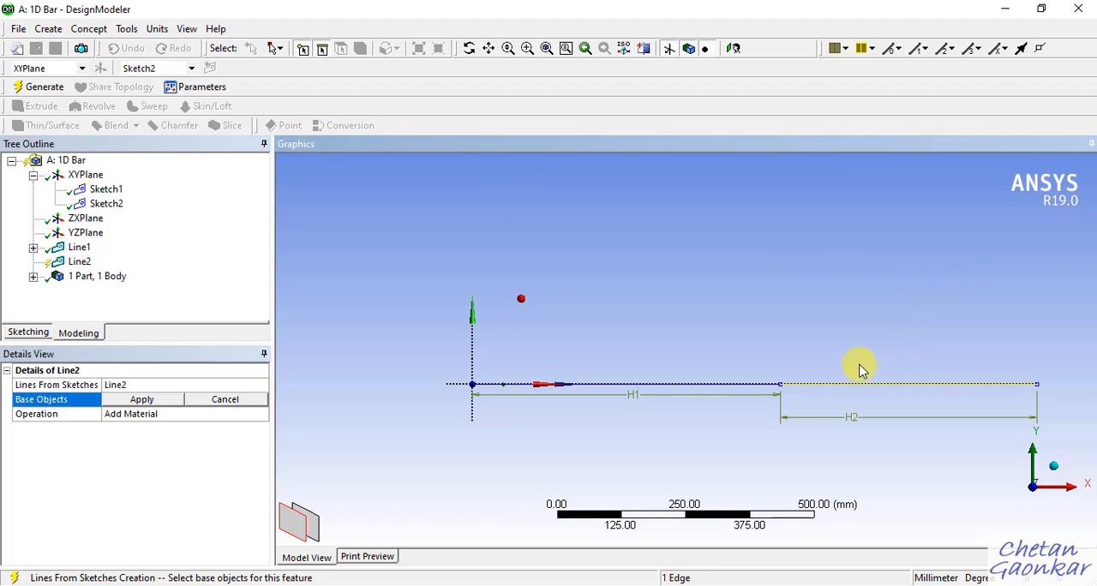
left_click(164, 401)
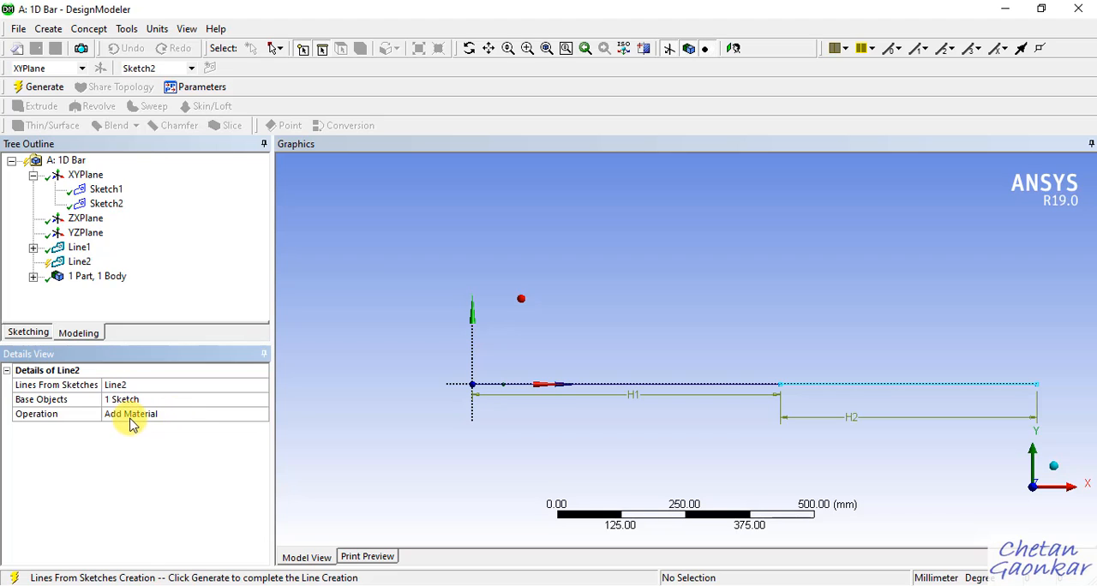
Set the second line feature's operation to Add Frozen, generate it, and expand the list of bodies in the model tree.
left_click(190, 420)
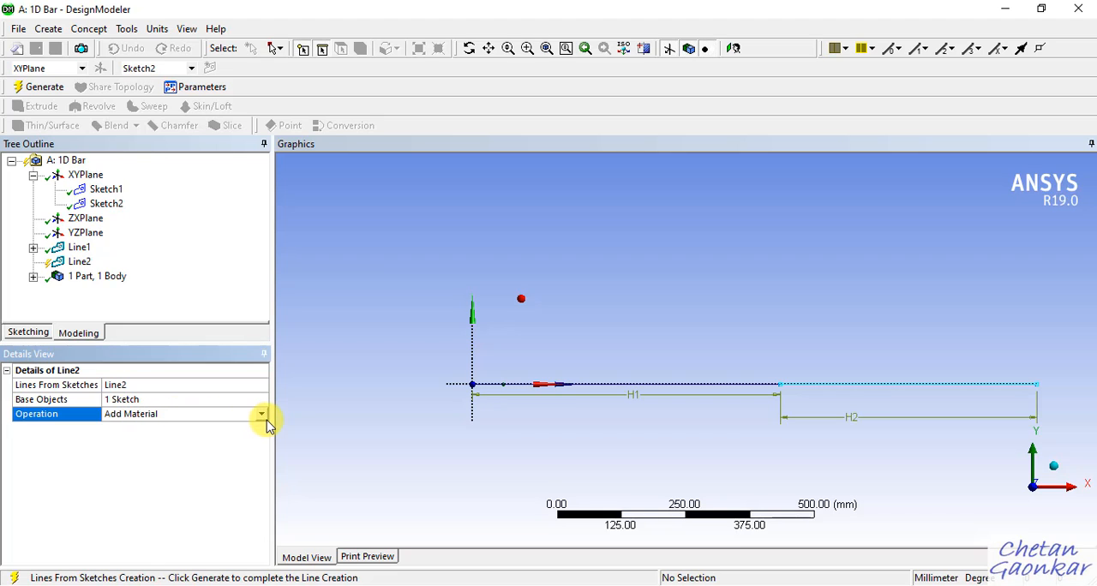
left_click(261, 416)
left_click(197, 435)
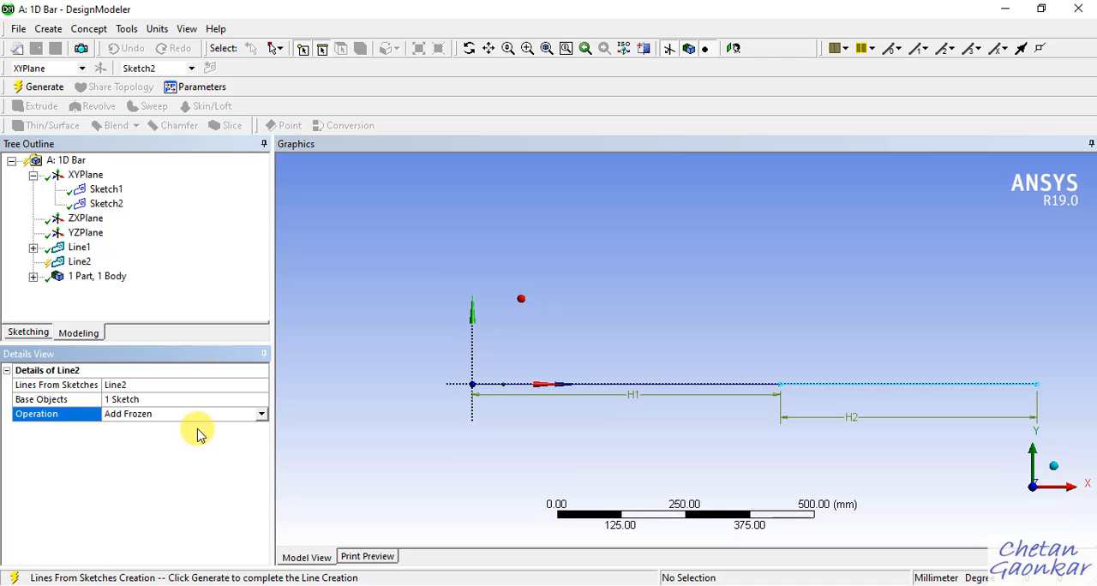
left_click(260, 414)
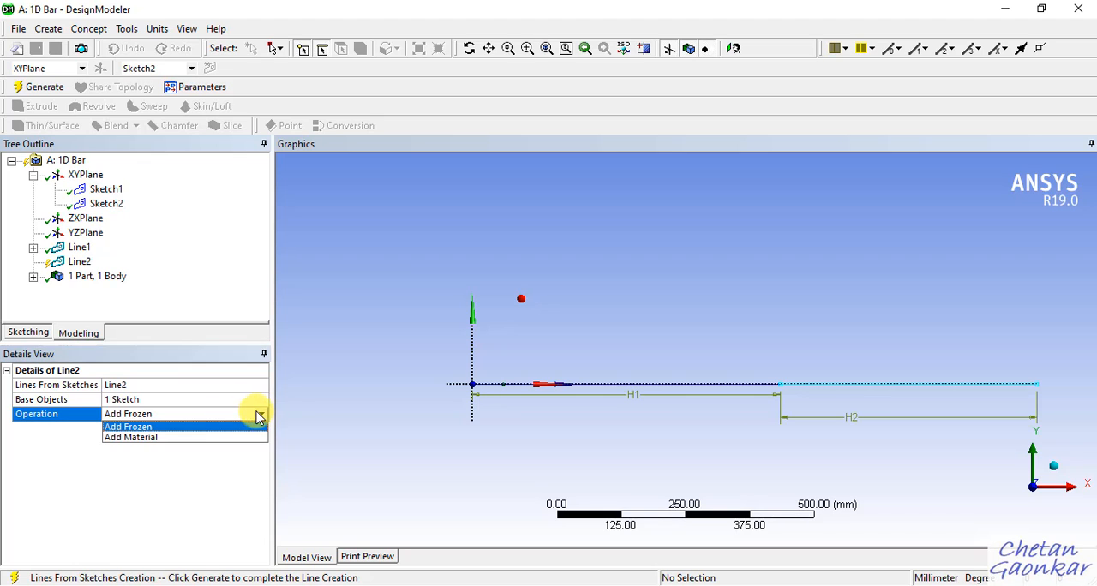
left_click(140, 430)
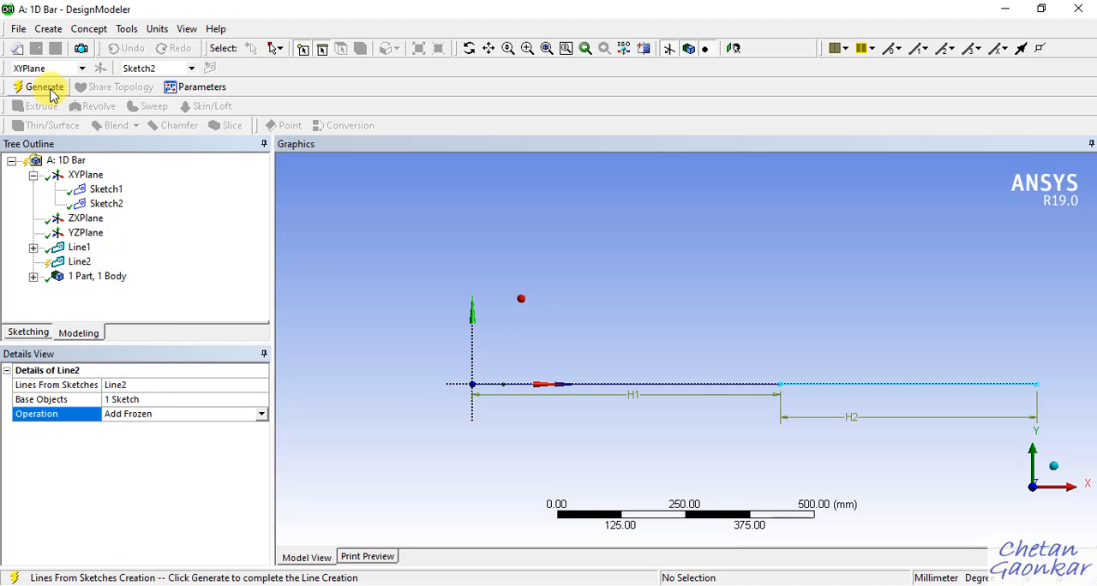
left_click(44, 87)
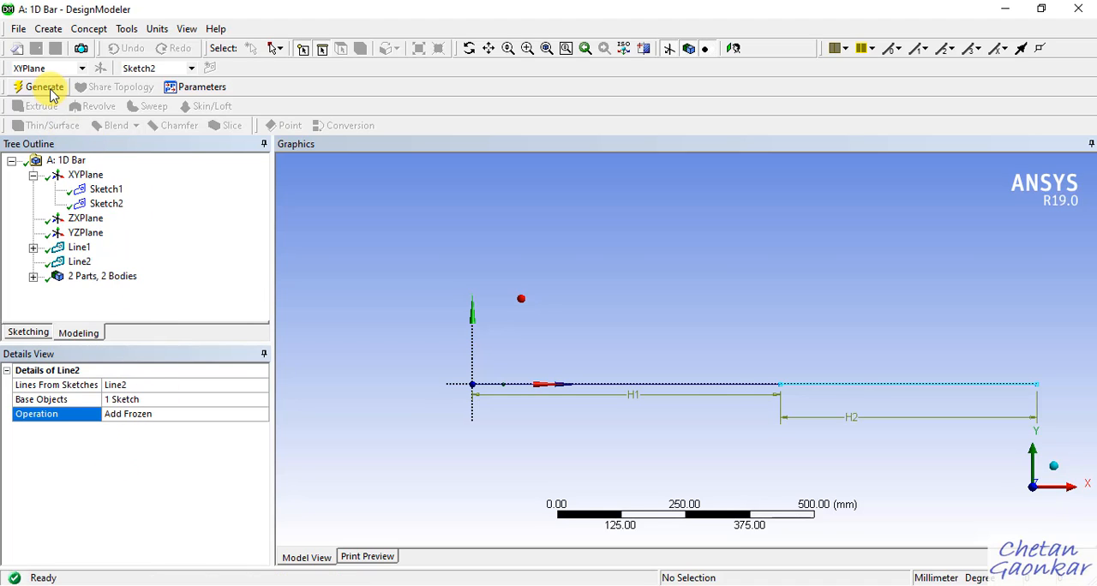
left_click(32, 276)
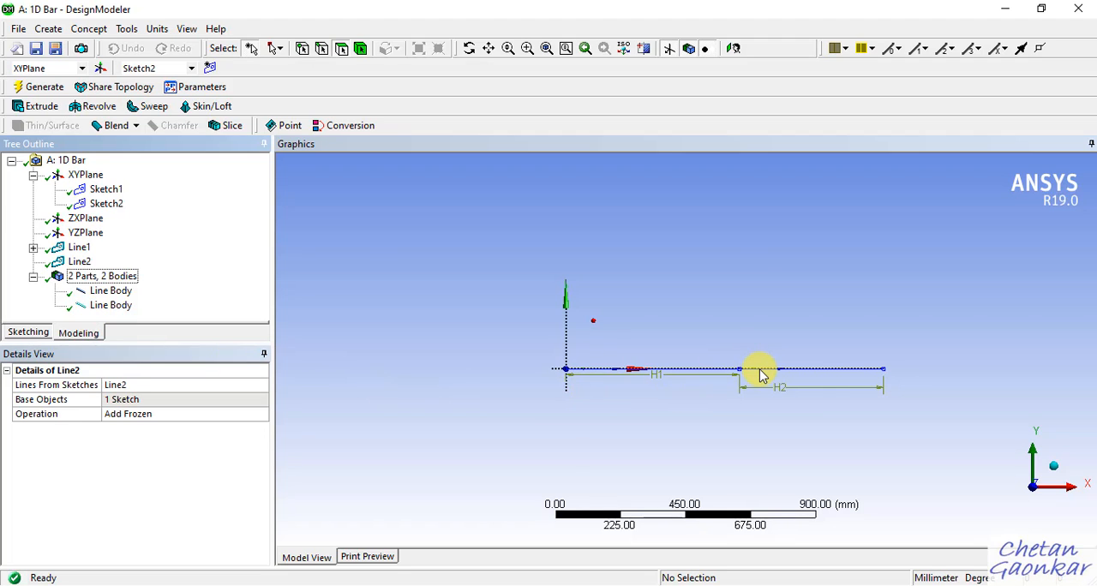
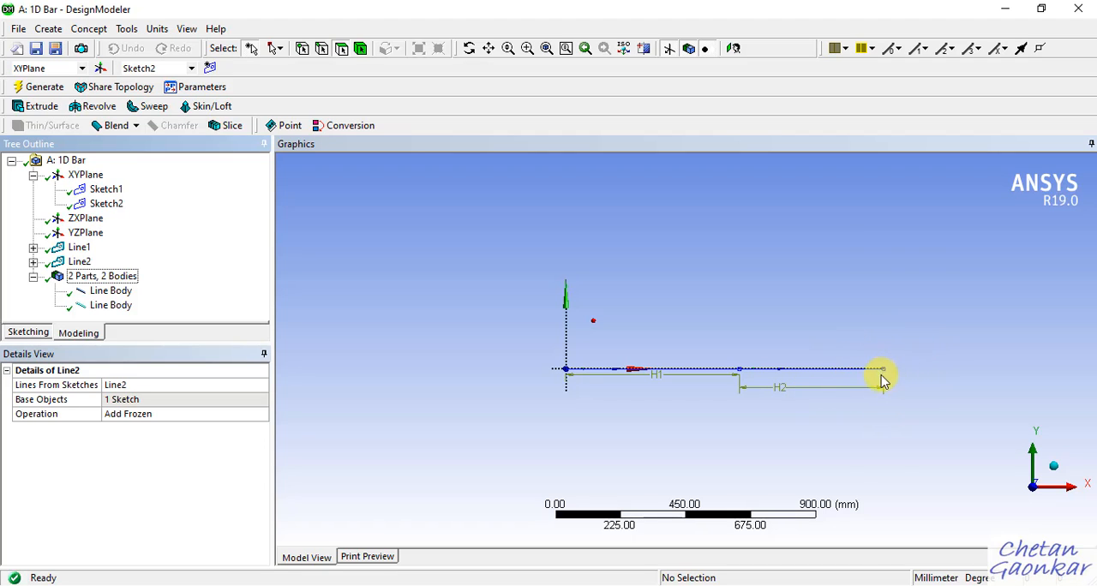
Examine the two joined line bodies from several angles and compare the extent of each body in the model.
middle_click_drag(899, 340, 906, 377)
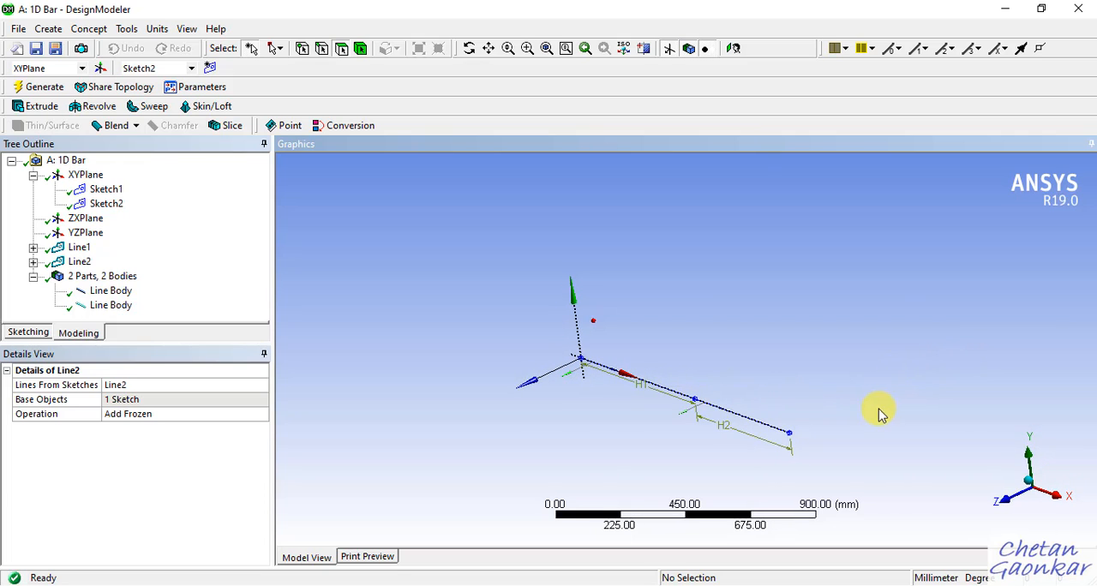
middle_click_drag(879, 414, 855, 381)
scroll(795, 392, "up", 2)
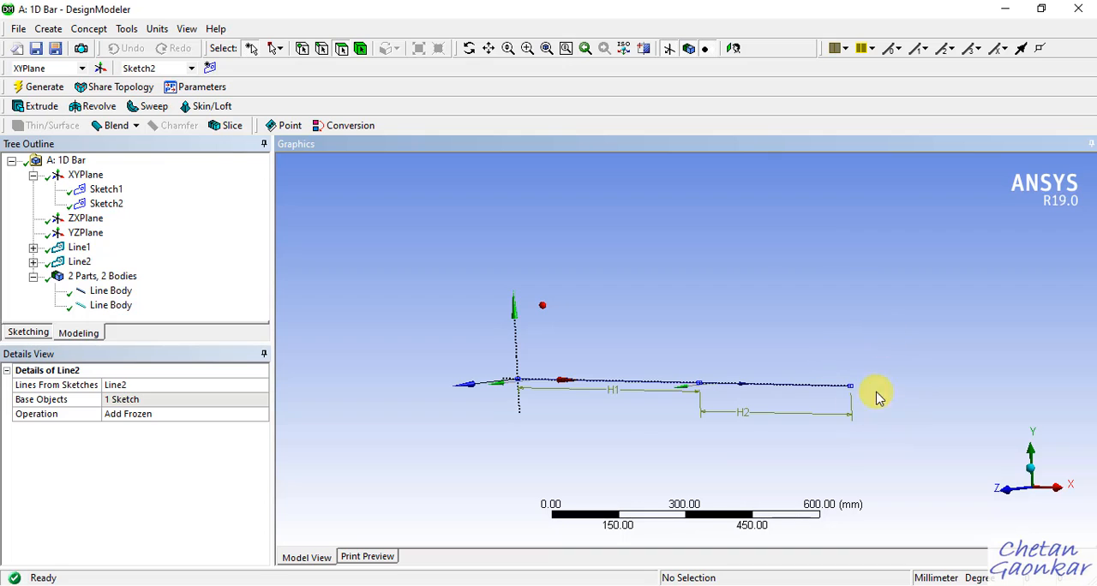
middle_click_drag(800, 277, 827, 322)
left_click(1021, 514)
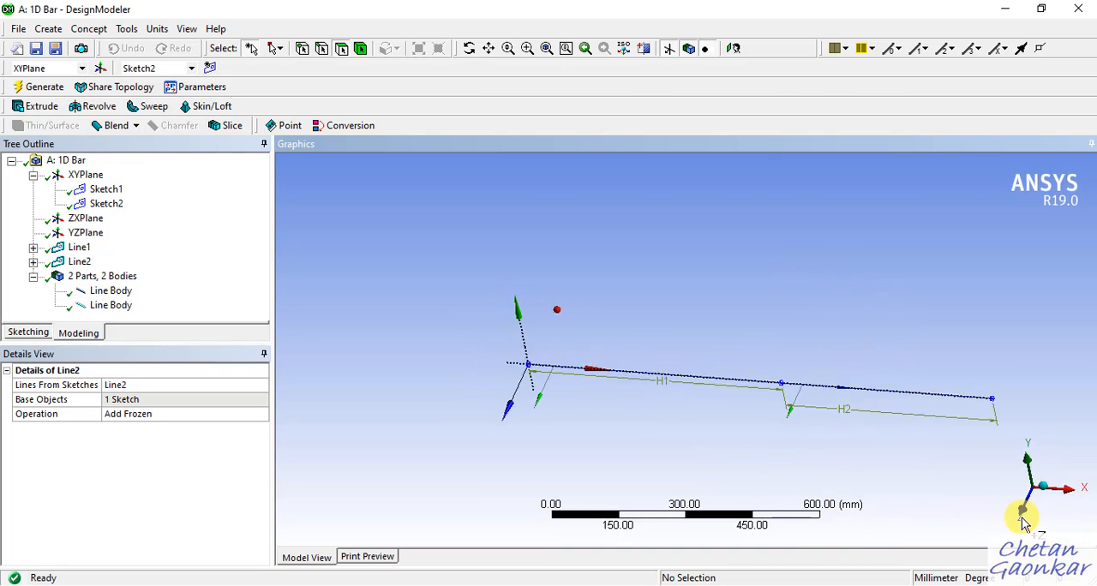
scroll(417, 254, "up", 2)
scroll(417, 255, "down", 5)
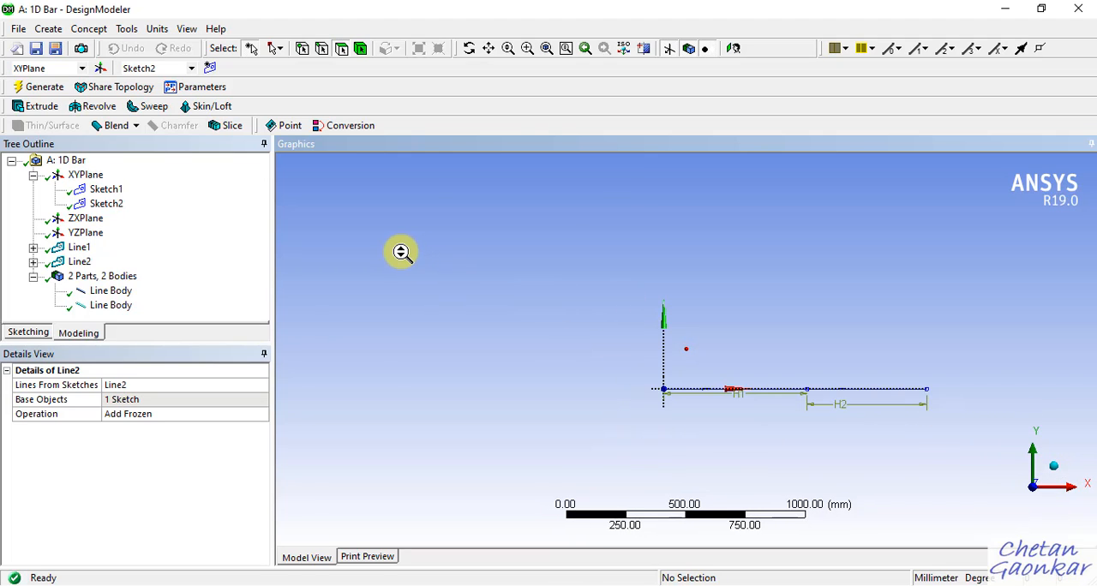
scroll(924, 416, "up", 2)
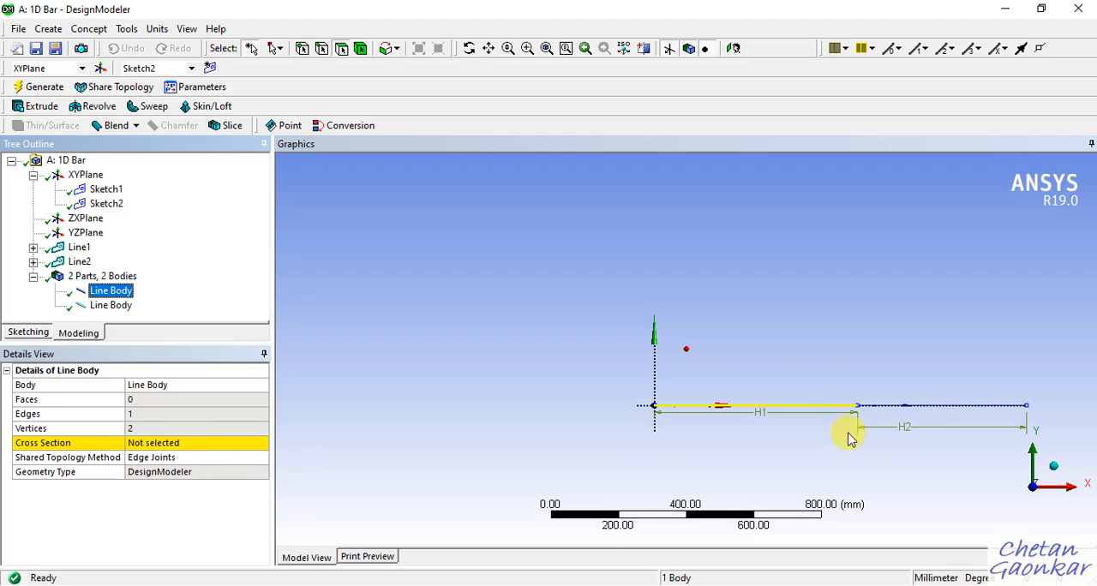
left_click(112, 306)
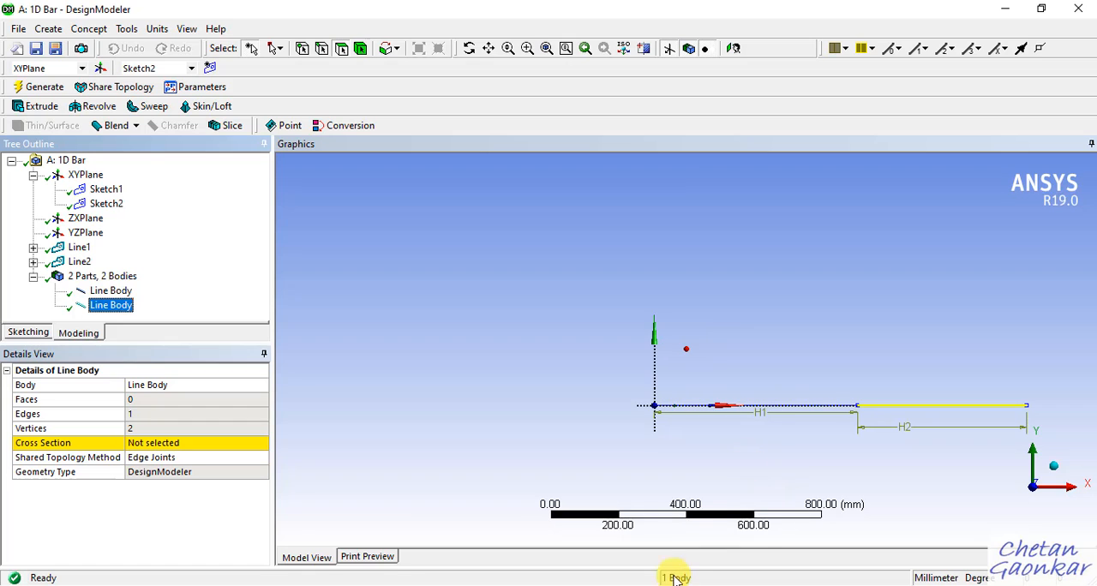
Switch to OneNote to read the cross-sectional areas of the stepped bar in the problem statement, and return to DesignModeler.
left_click(626, 584)
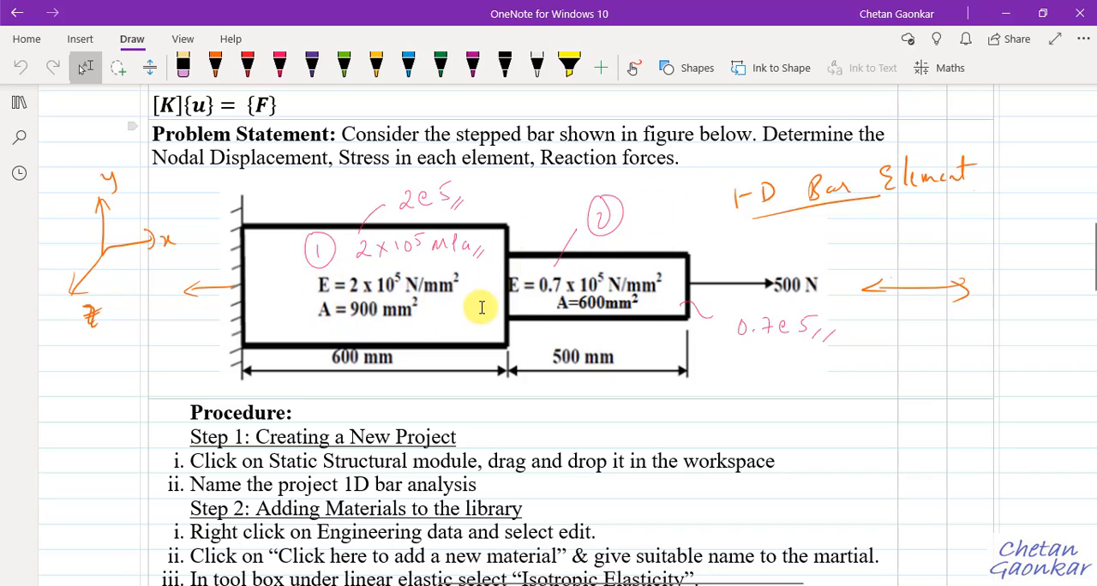
scroll(481, 307, "up", 10)
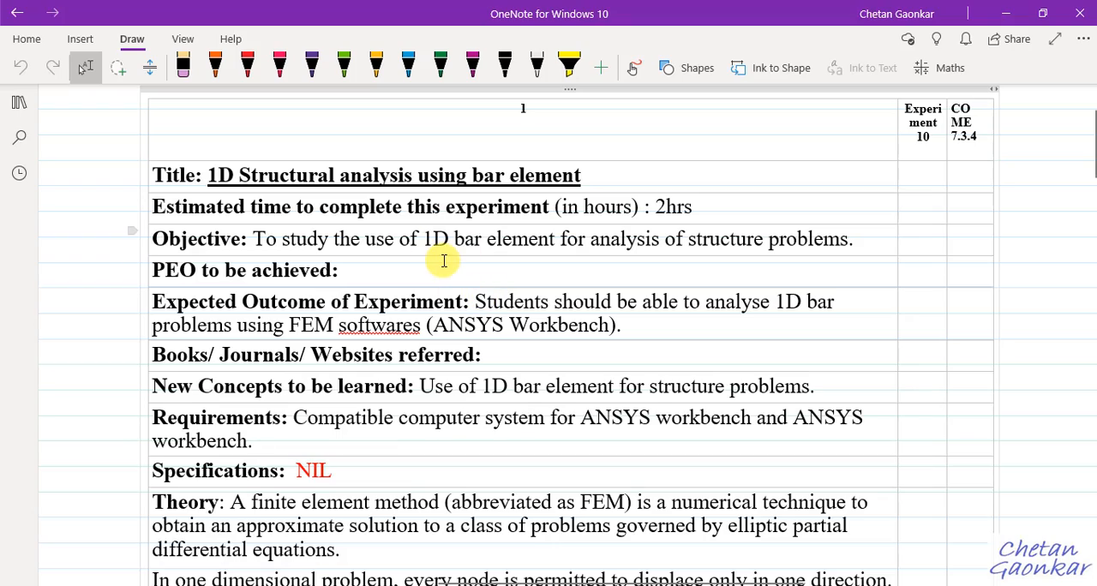
scroll(444, 260, "down", 12)
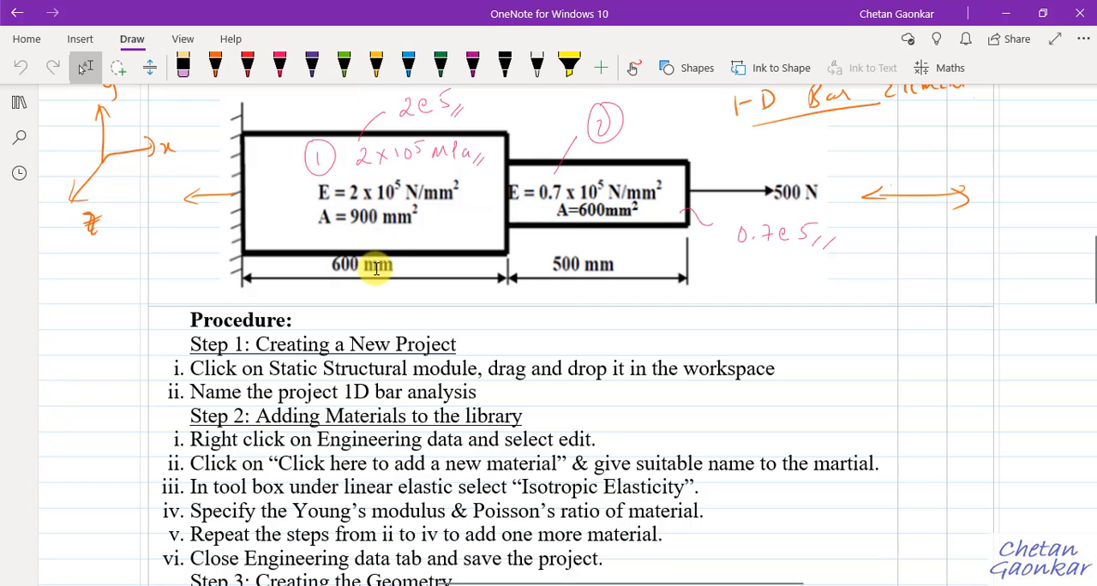
left_click(1025, 15)
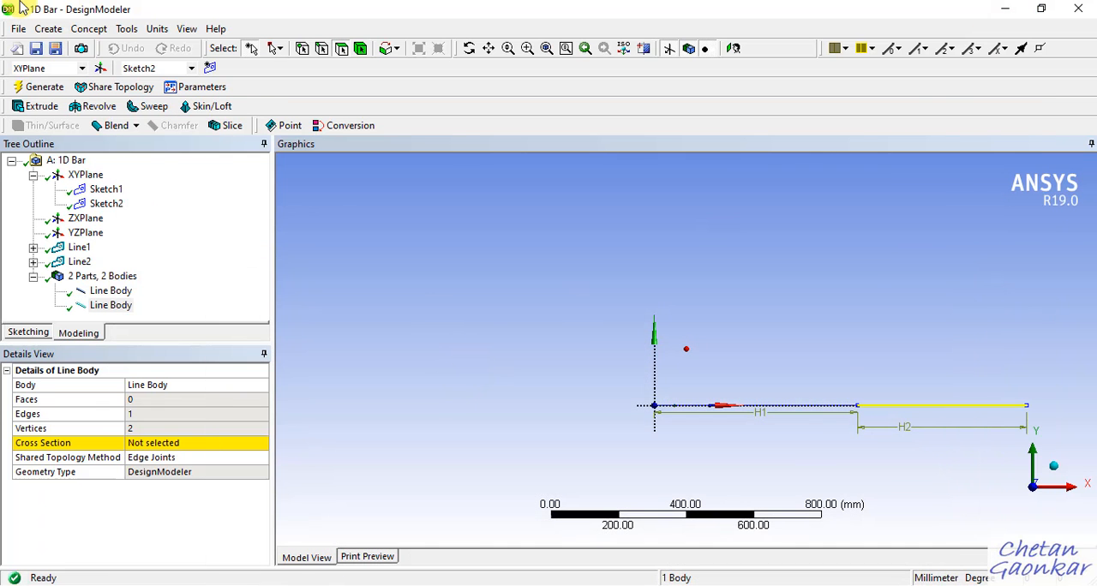
Add a rectangular cross section for the 600 mm segment and set its dimensions B and H to 30 mm each.
left_click(90, 29)
mouse_move(124, 191)
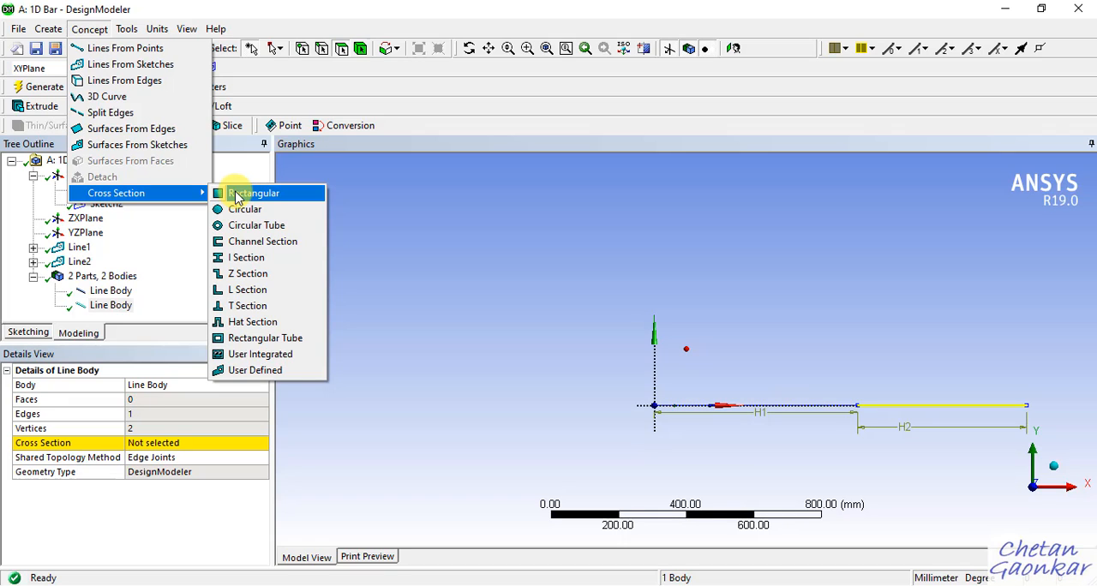
left_click(236, 195)
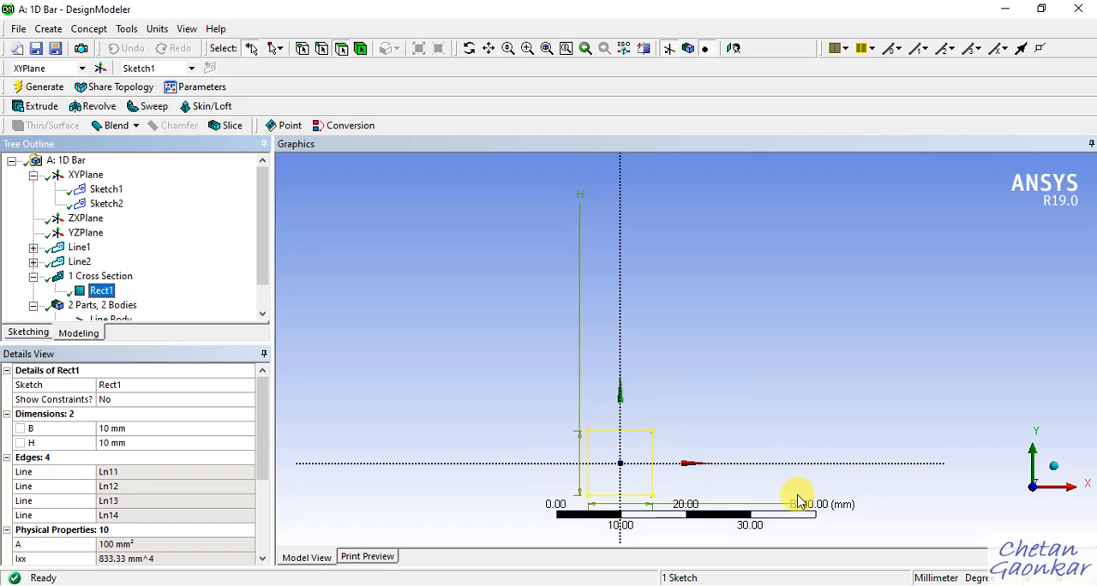
scroll(780, 463, "down", 2)
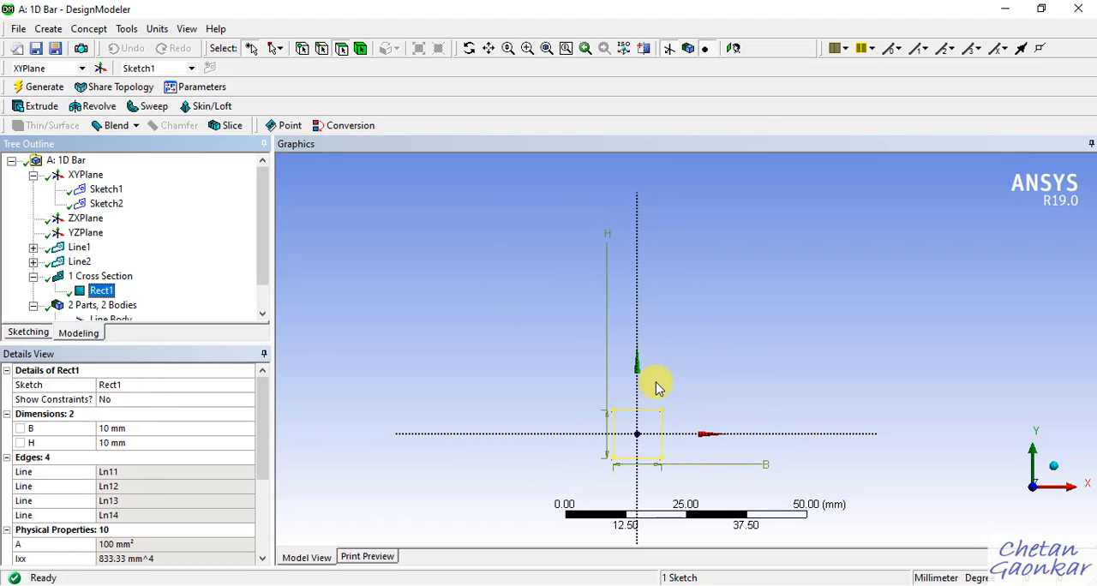
left_click(154, 428)
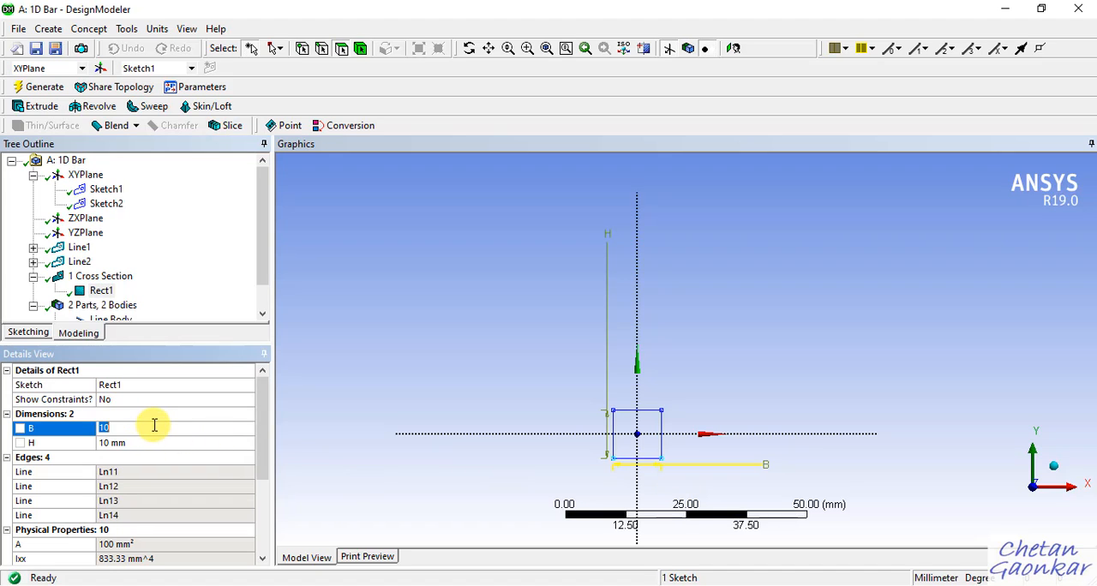
key("Return")
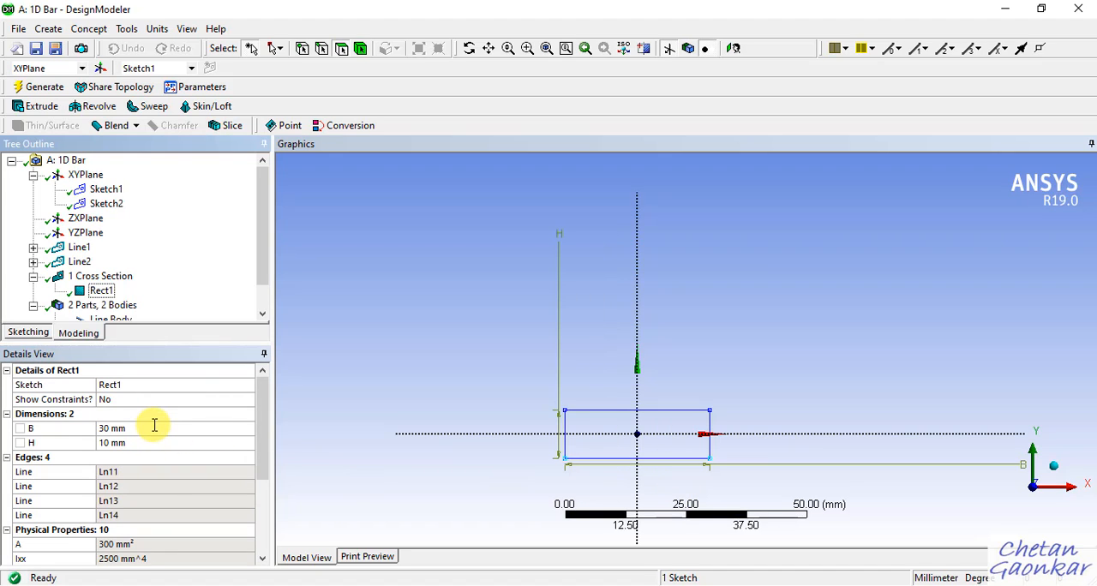
left_click(137, 443)
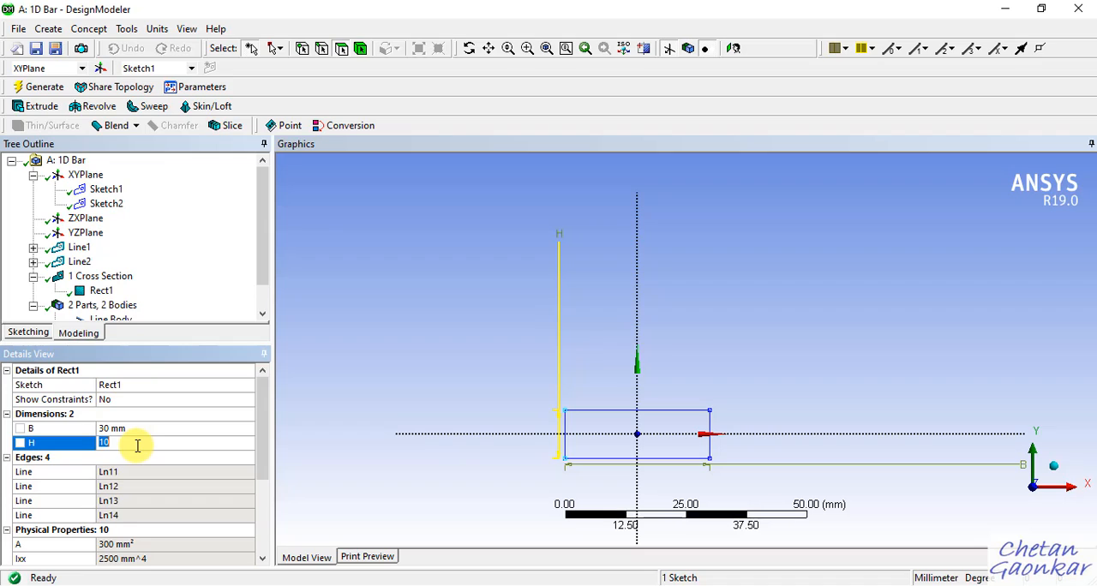
key("Return")
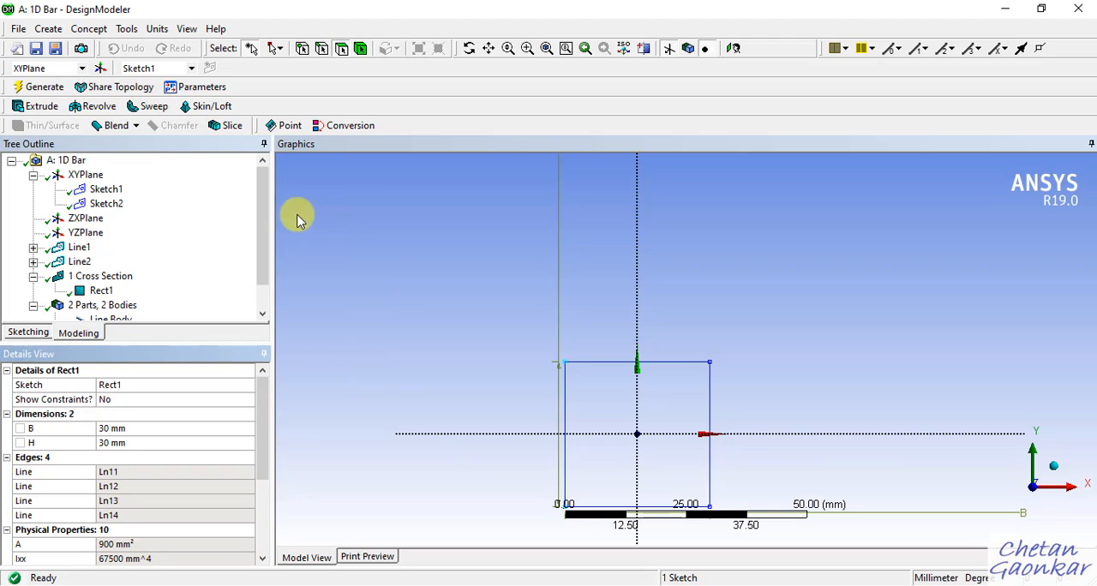
Add a second rectangular cross section for the 500 mm segment.
left_click_drag(262, 257, 262, 272)
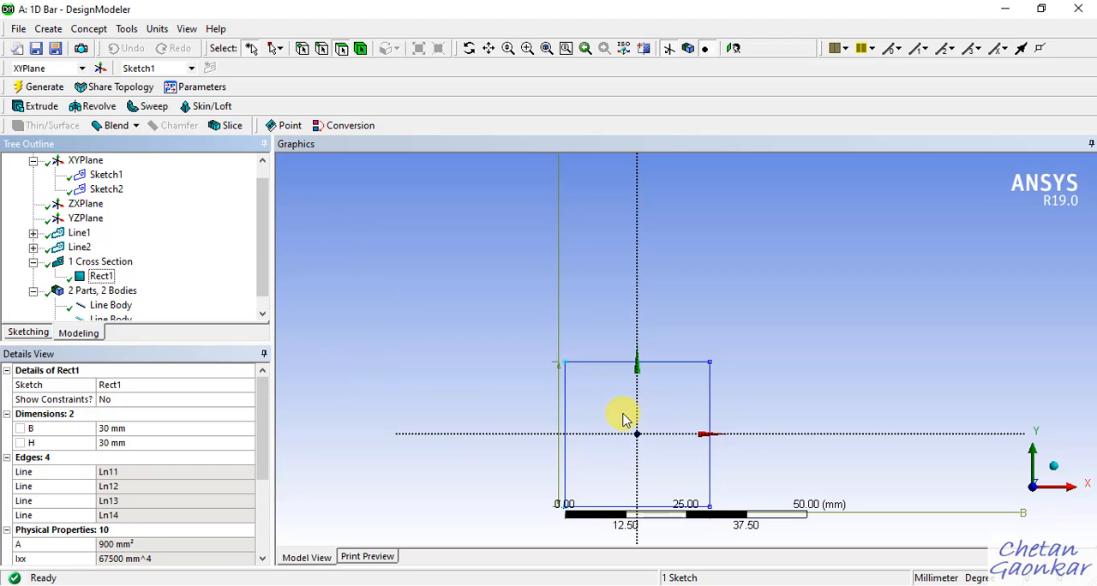
left_click_drag(257, 276, 262, 287)
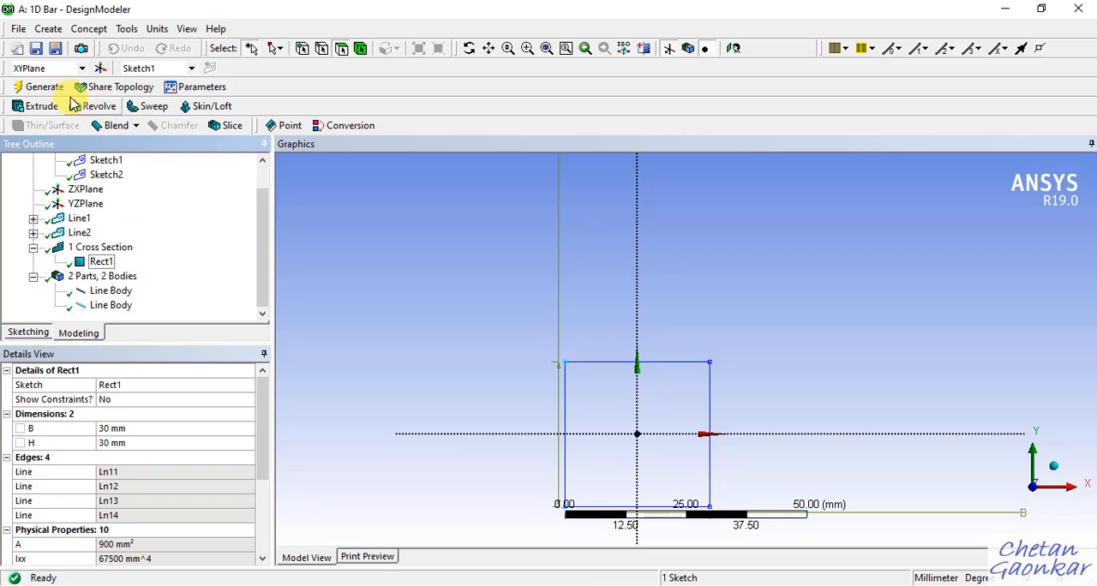
left_click(90, 29)
mouse_move(164, 196)
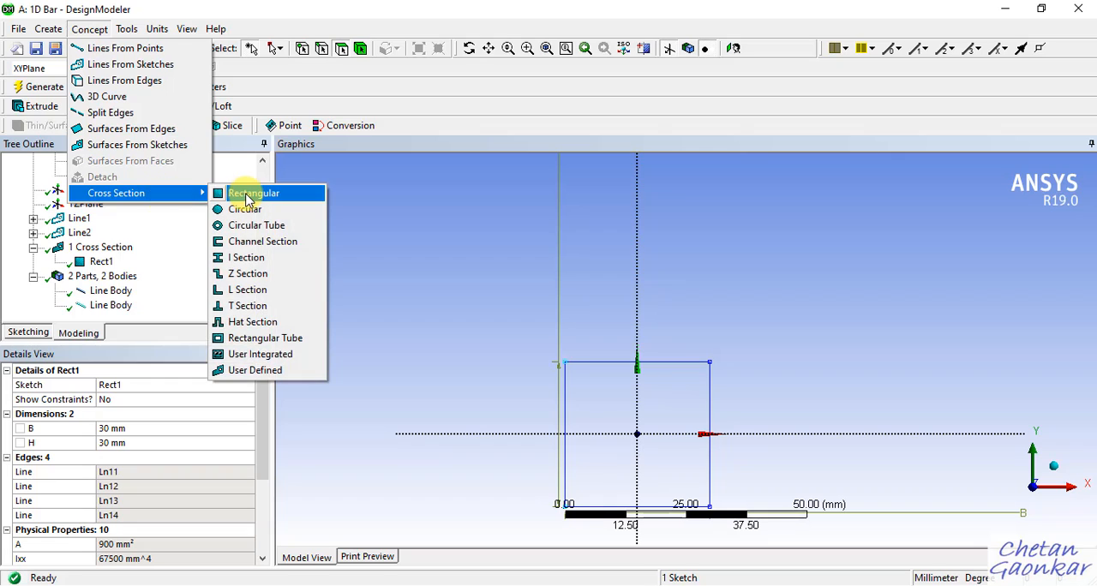
left_click(248, 196)
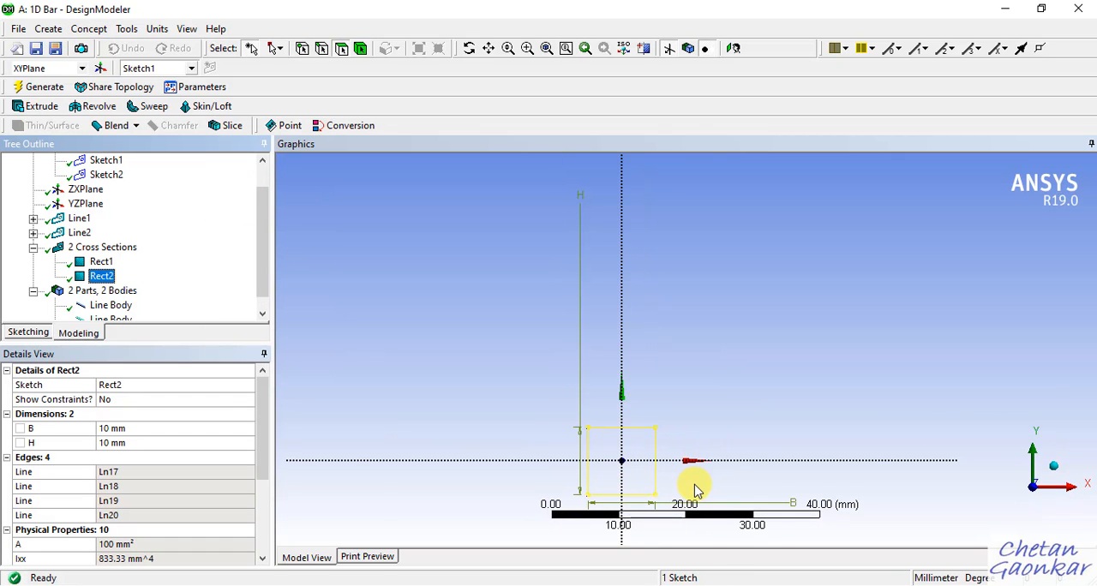
Check the 500 mm segment's area in OneNote and set the second cross section's B to 20 mm and H to 30 mm.
left_click(625, 584)
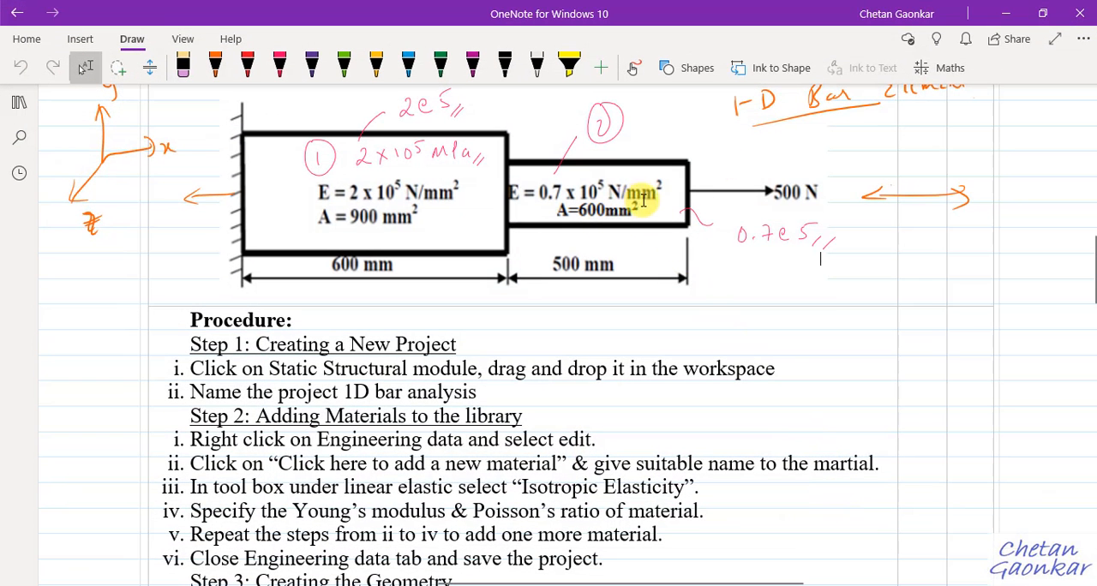
left_click(1017, 12)
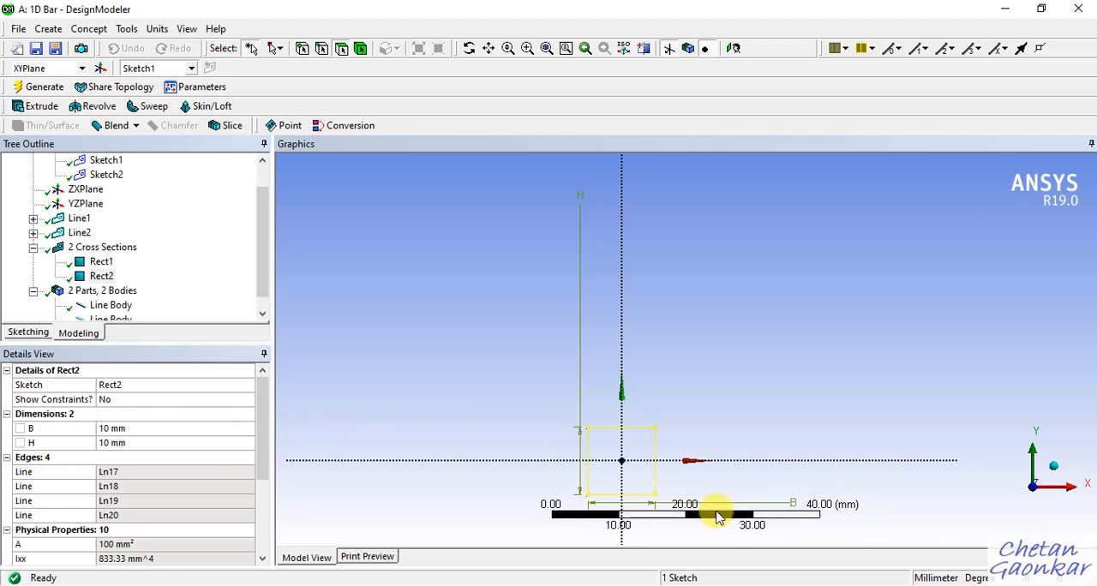
left_click(152, 428)
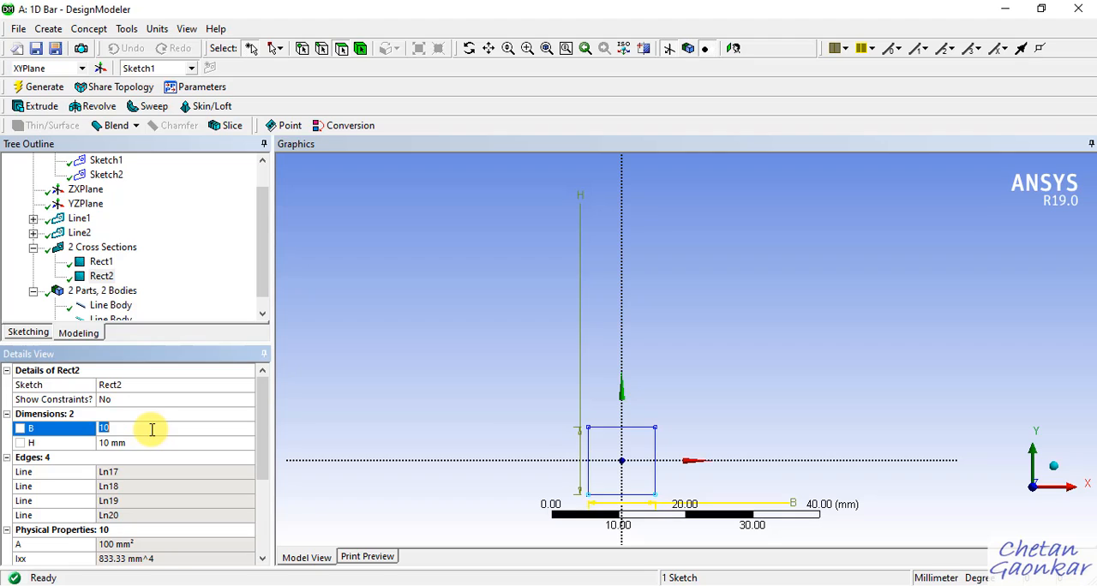
key("Return")
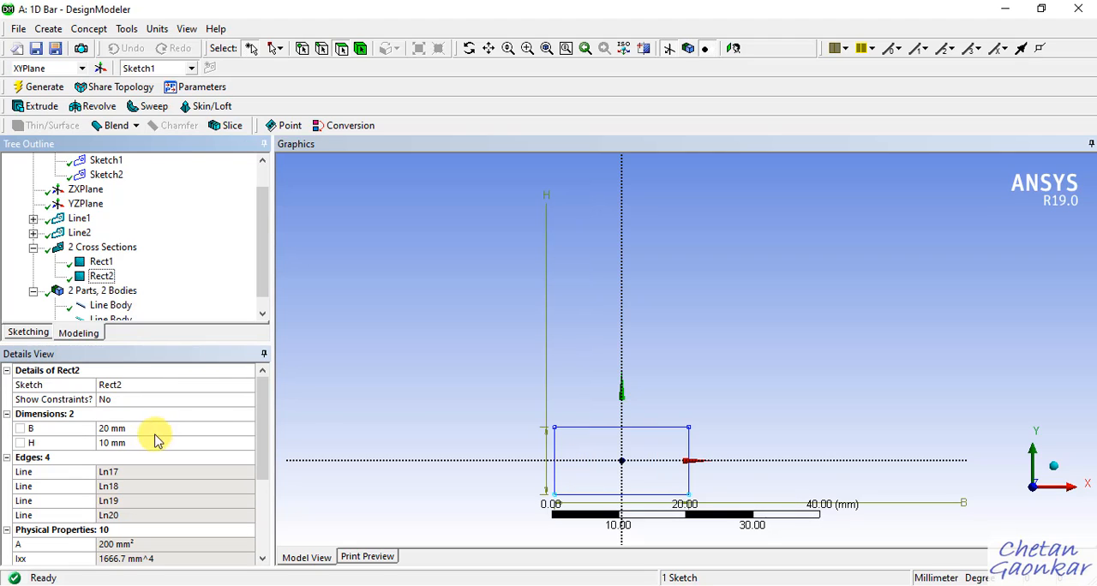
left_click(136, 443)
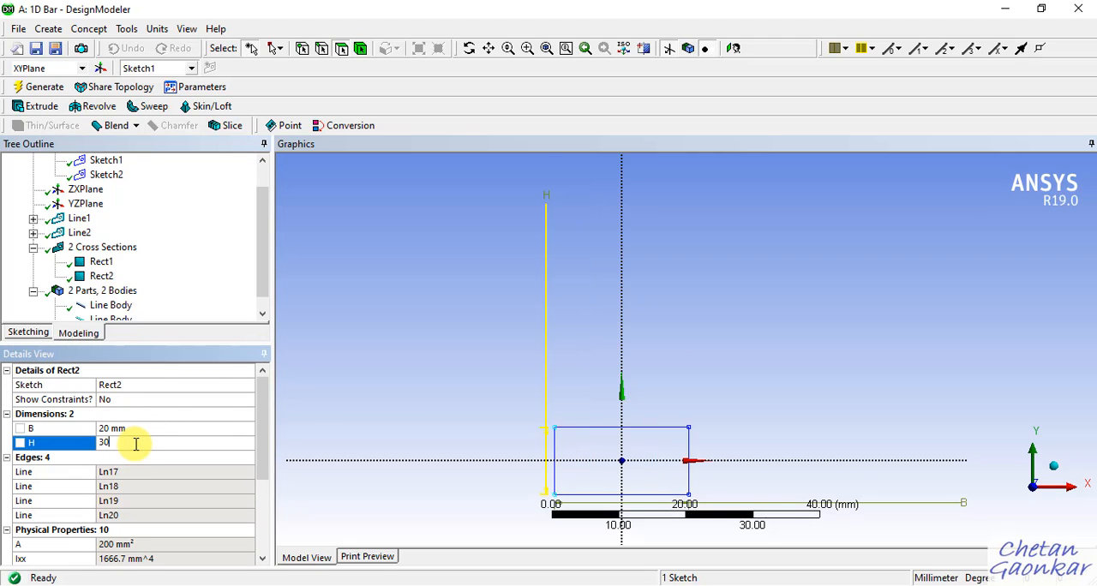
key("Return")
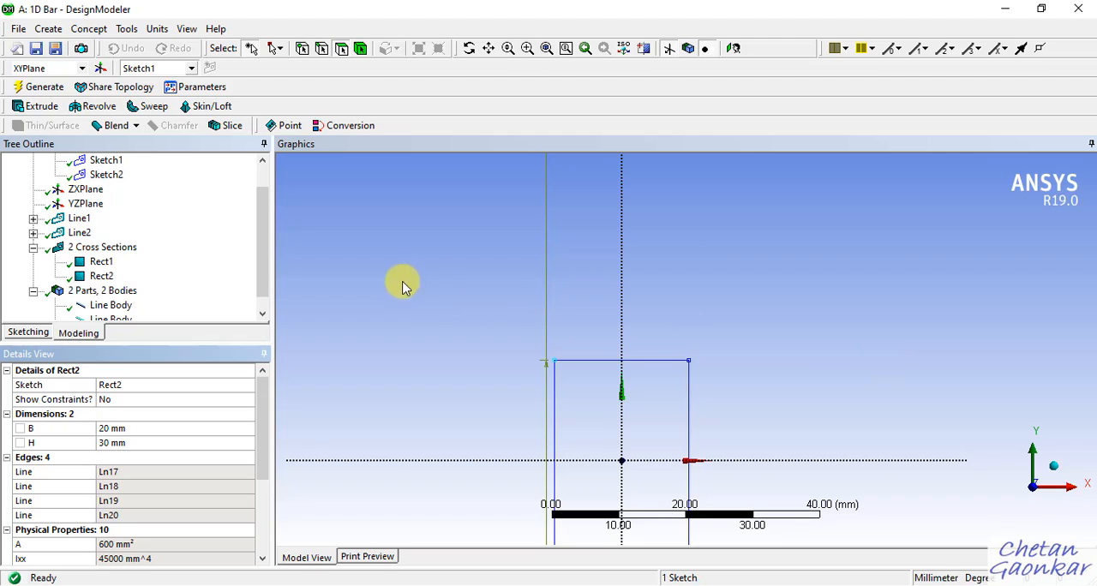
Review the dimensions and areas of the Rect1 and Rect2 cross sections.
left_click_drag(267, 210, 266, 240)
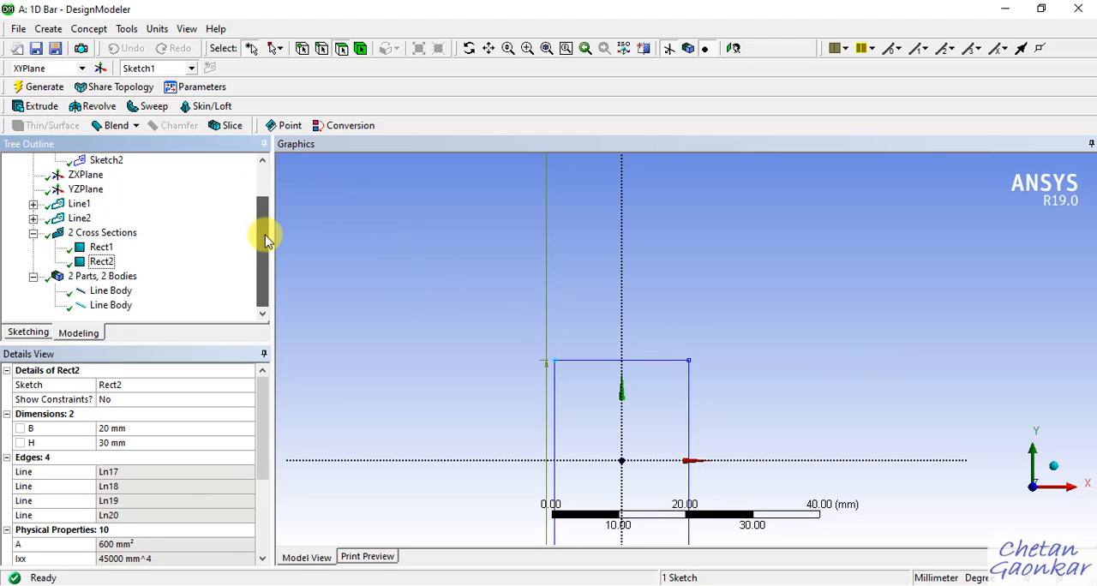
left_click(100, 248)
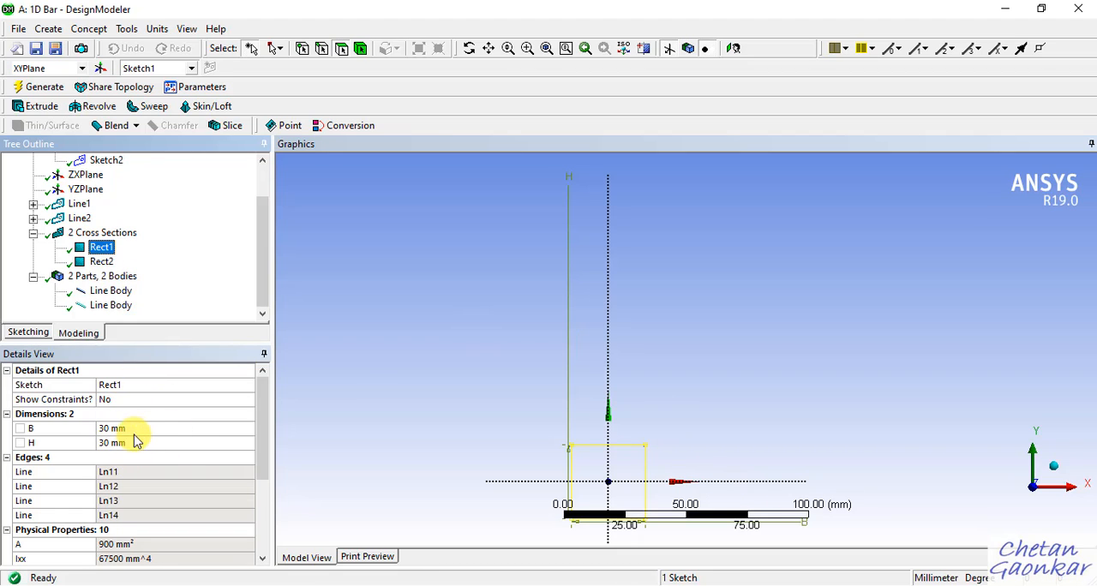
left_click(106, 264)
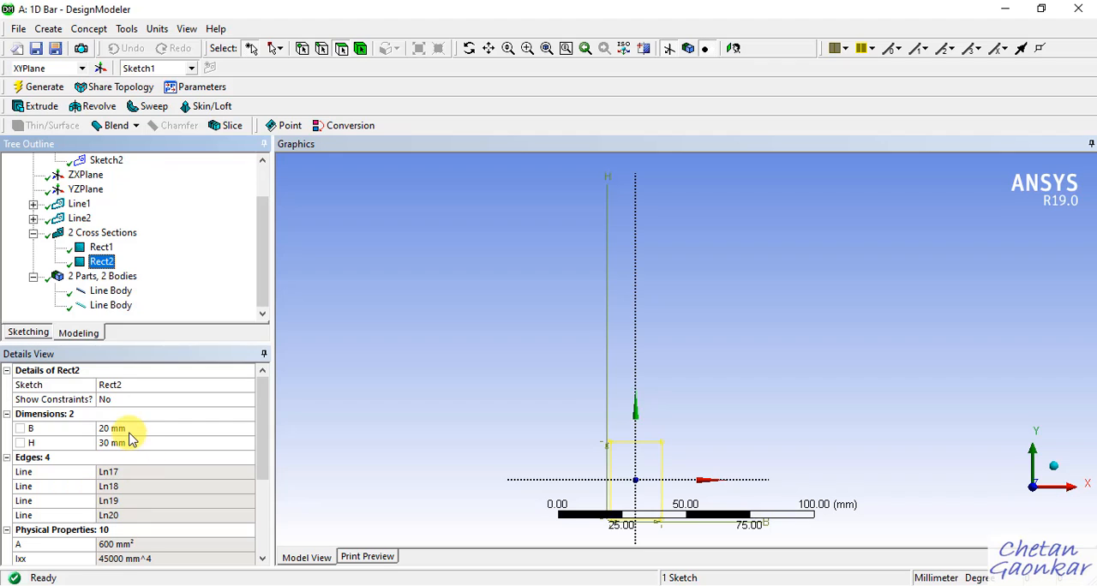
left_click(101, 246)
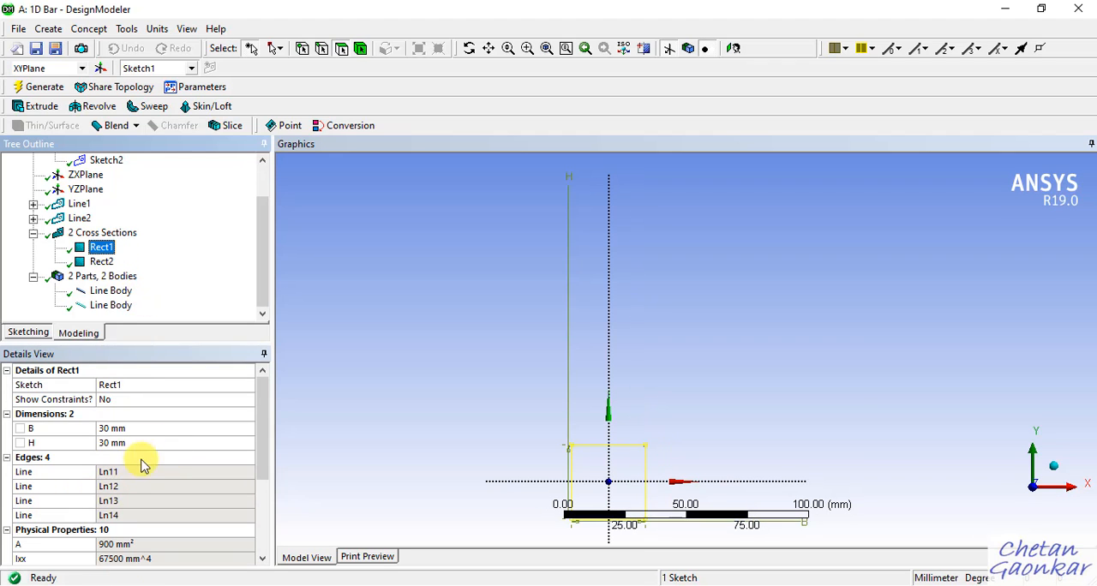
left_click(101, 261)
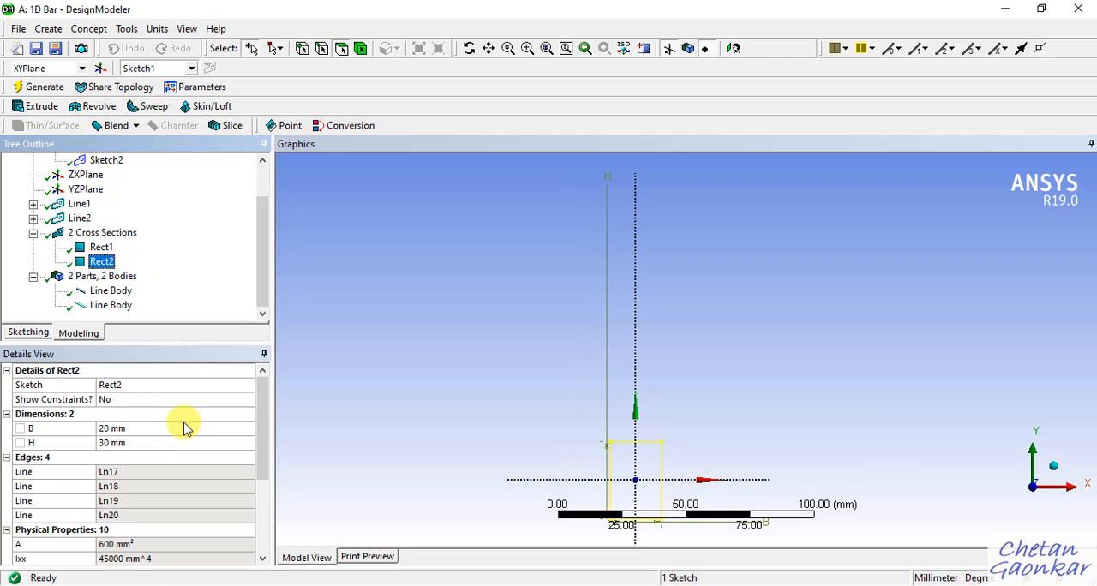
Assign the Rect1 cross section to the 600 mm line body and recheck that body's details.
left_click(112, 291)
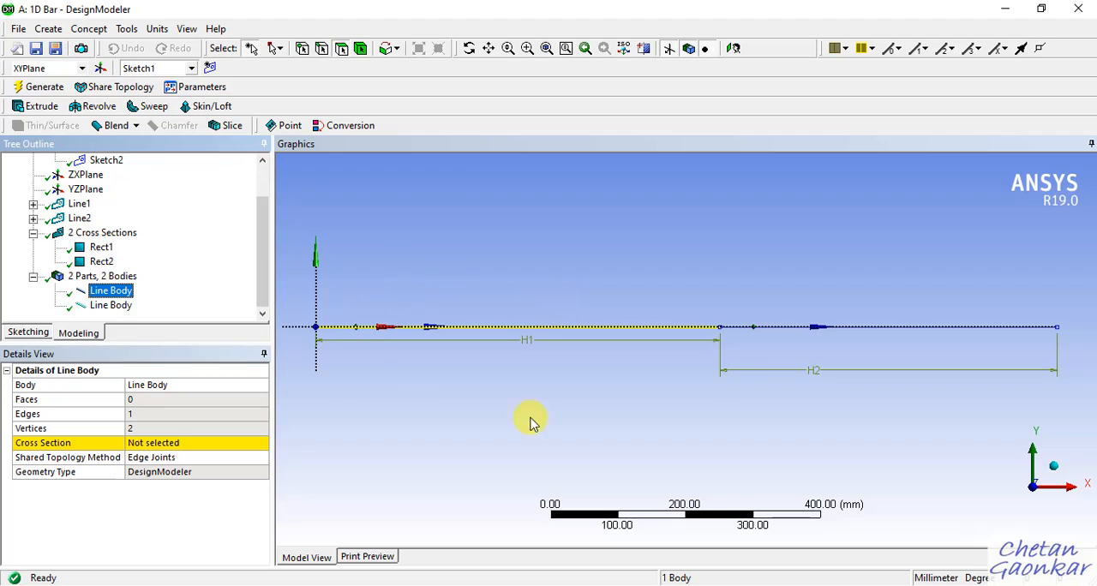
left_click(240, 447)
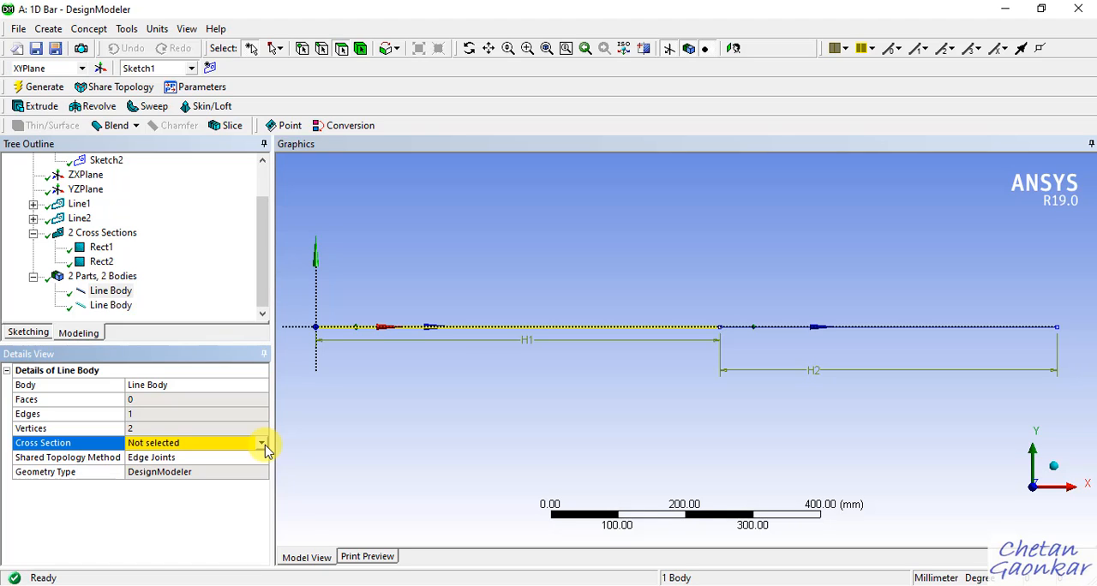
left_click(261, 443)
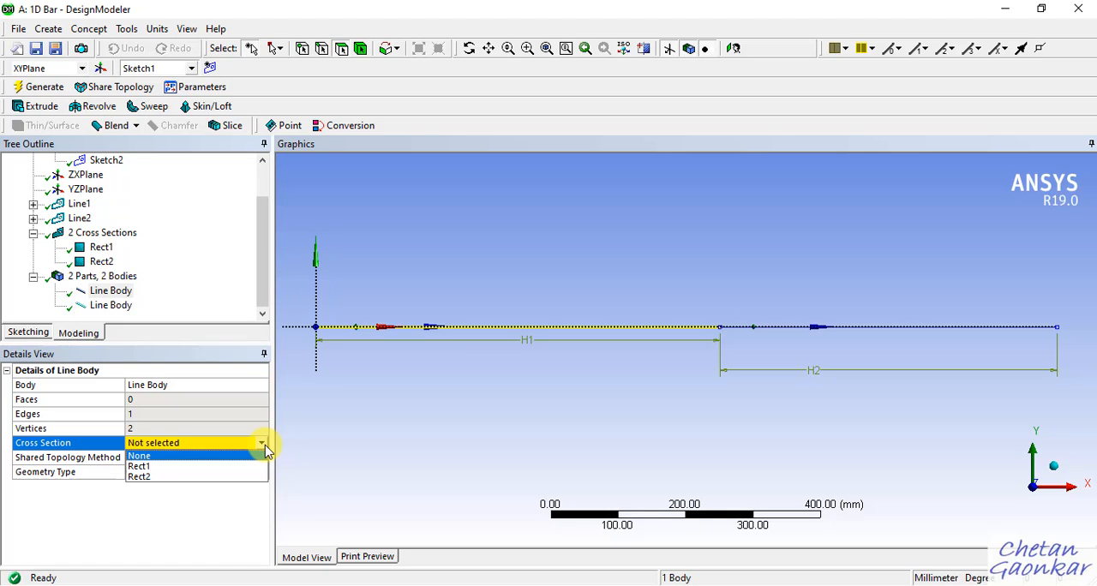
left_click(206, 467)
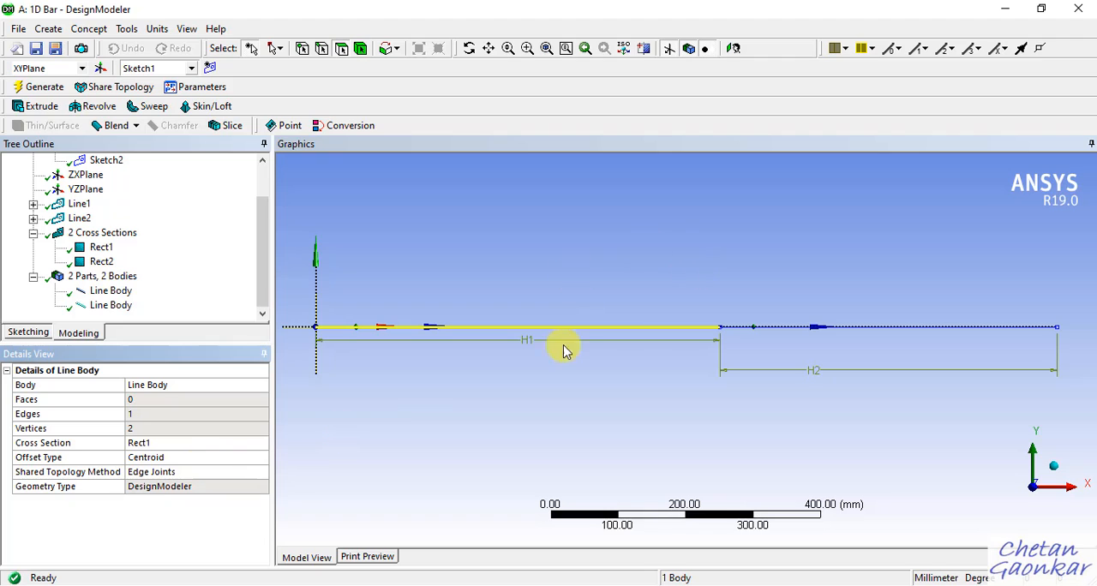
left_click(540, 413)
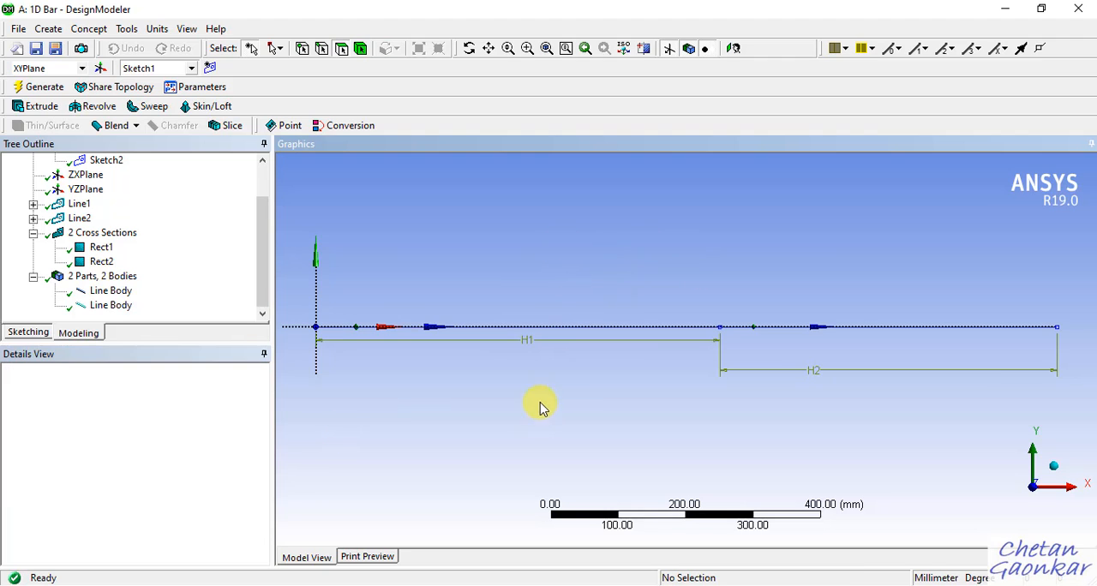
left_click(127, 291)
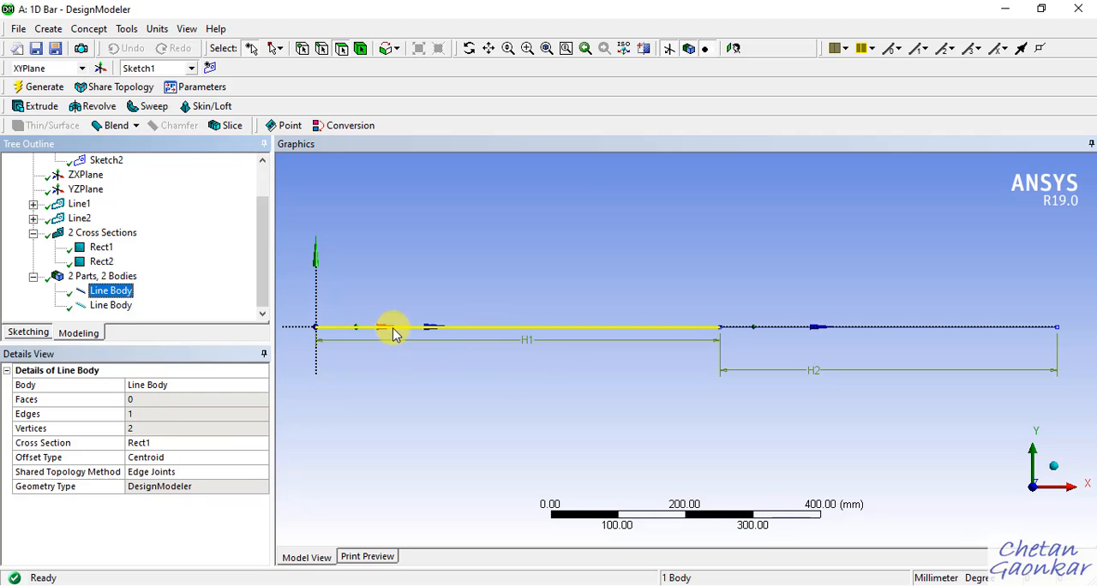
Assign the Rect2 cross section to the 500 mm line body.
left_click(114, 307)
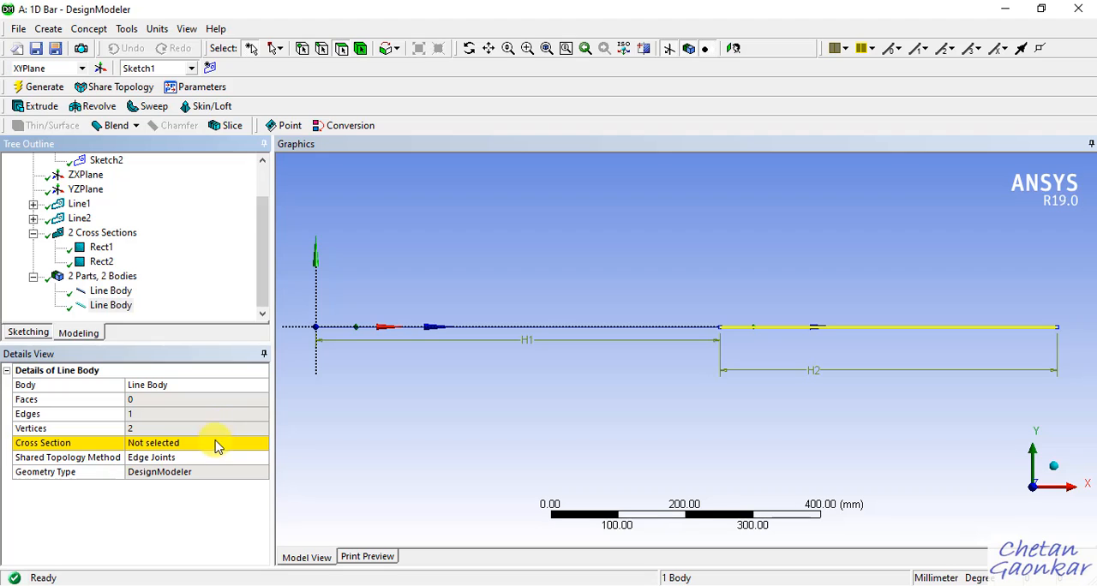
left_click(218, 442)
left_click(261, 443)
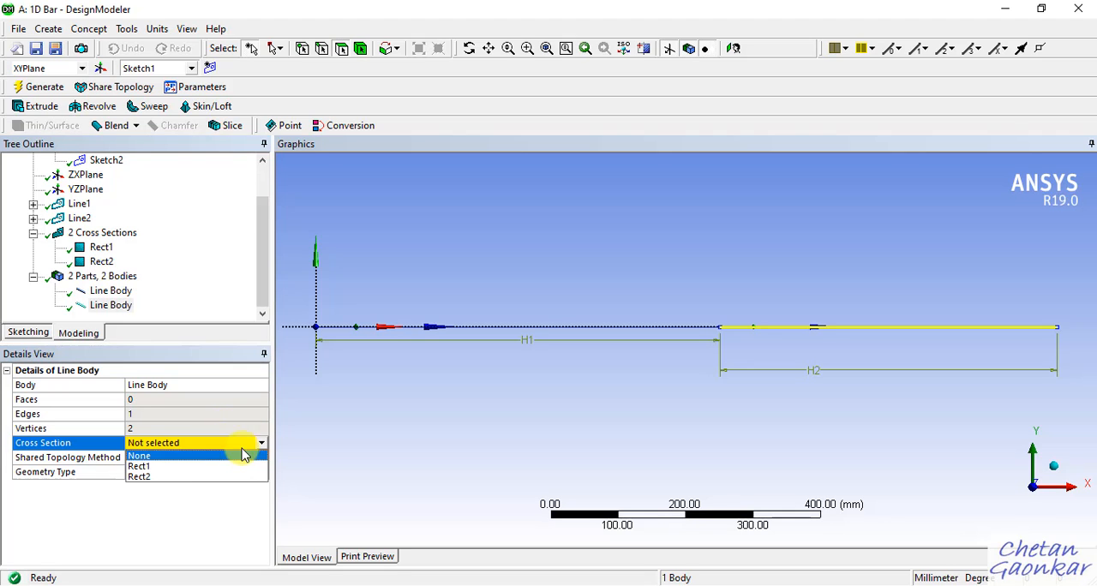
left_click(183, 477)
left_click(627, 267)
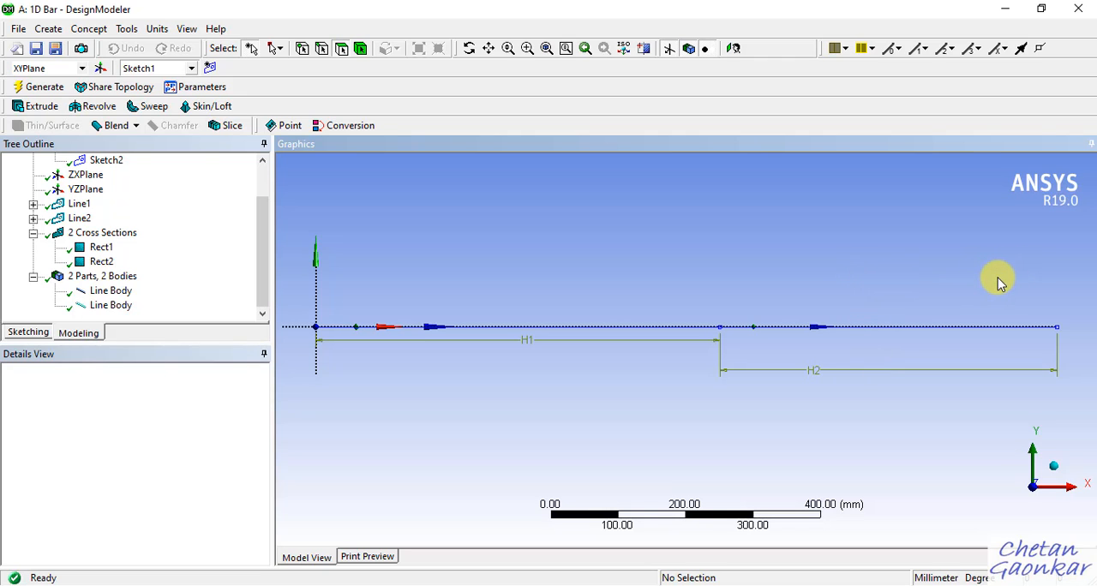
Turn on the display of cross section solids and inspect the step between the bar's two segments.
middle_click_drag(1003, 282, 904, 296)
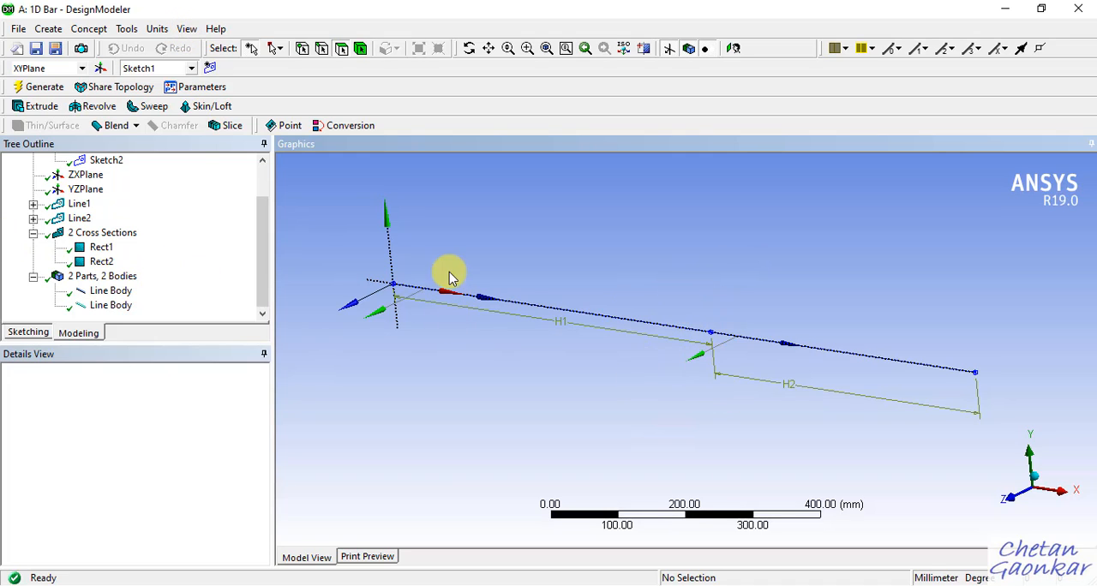
left_click(187, 29)
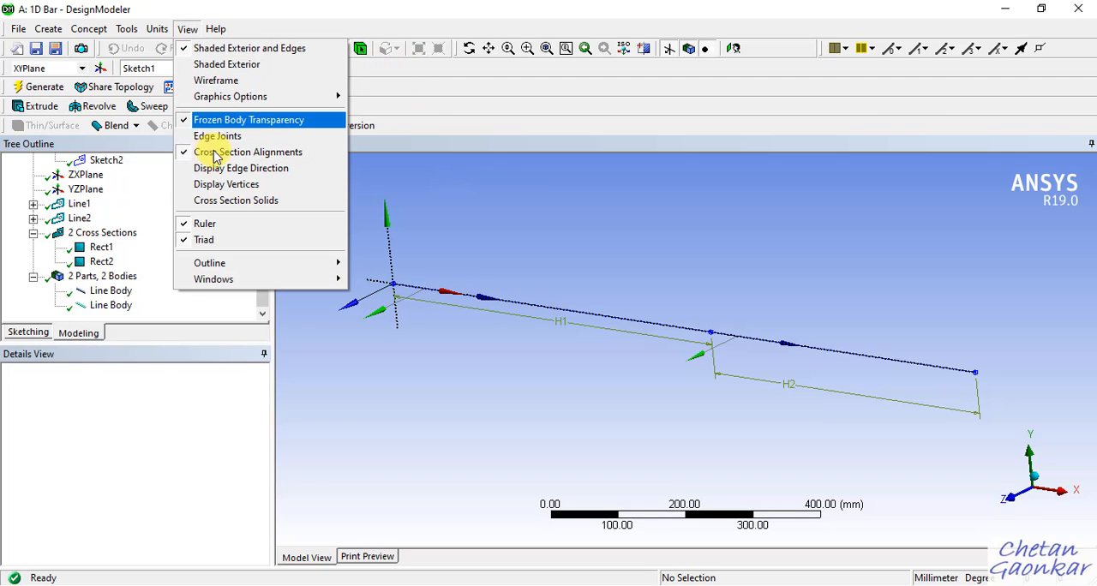
left_click(244, 212)
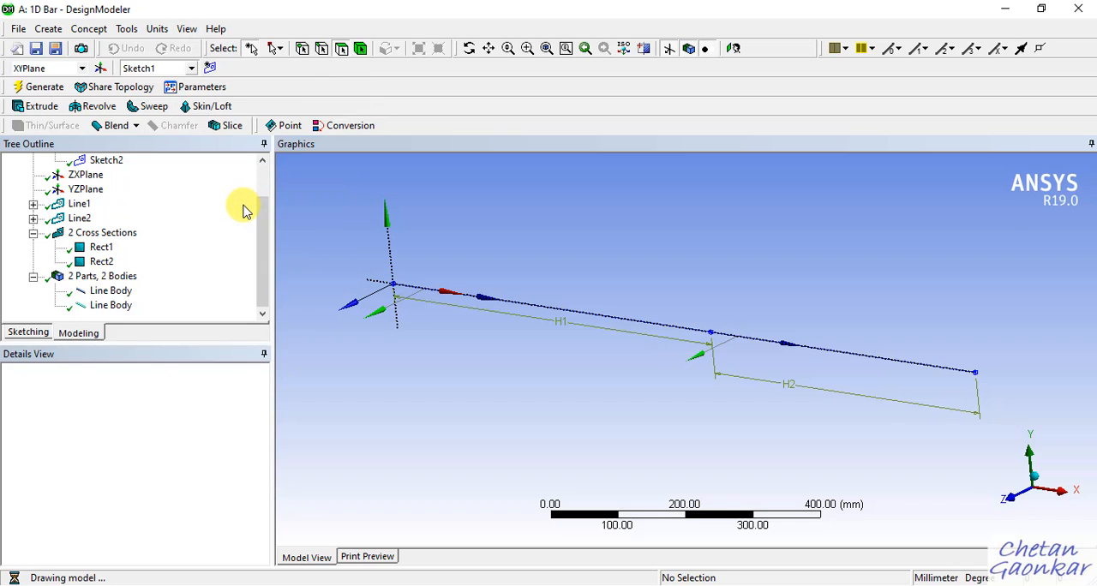
mouse_move(762, 280)
middle_mouse_down()
mouse_move(761, 267)
mouse_move(752, 282)
middle_mouse_up()
scroll(723, 355, "up", 4)
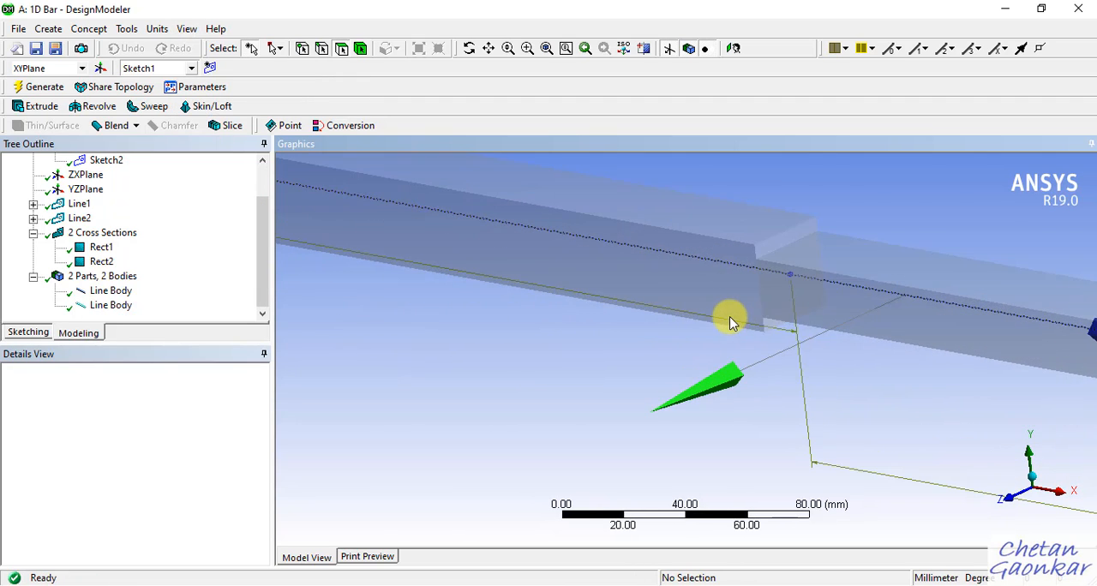
scroll(729, 318, "down", 5)
middle_click_drag(548, 354, 615, 368)
middle_click_drag(517, 231, 520, 224)
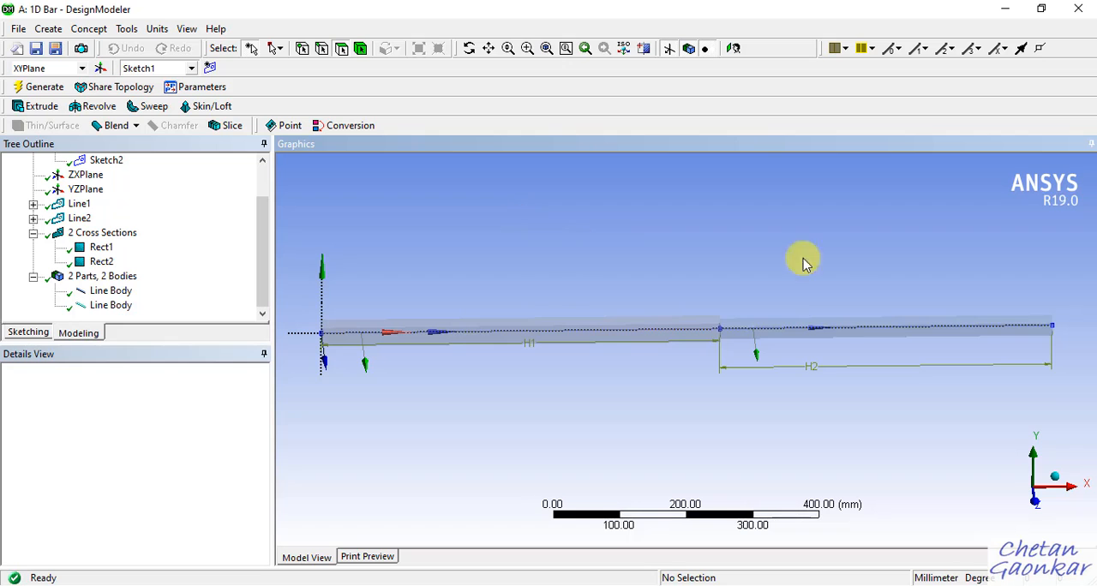
middle_click_drag(802, 262, 794, 287)
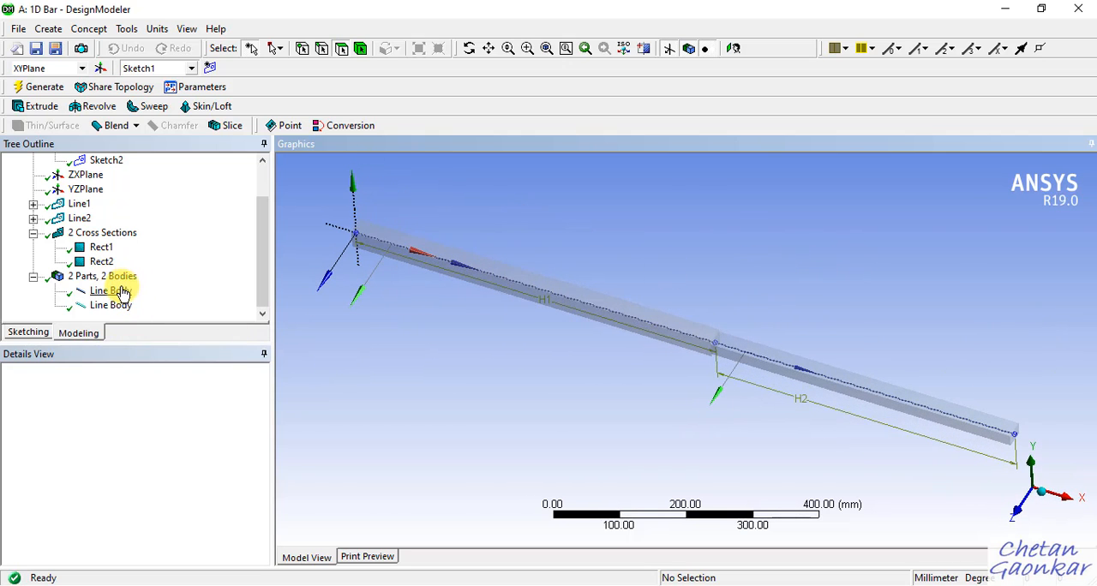
Form a new part from the two line bodies.
left_click(121, 292)
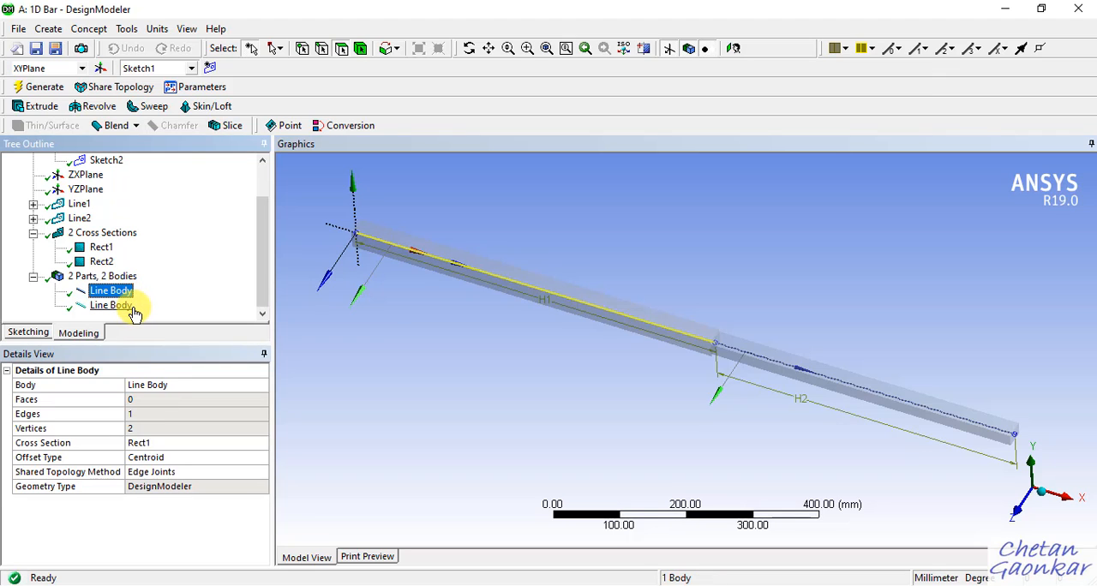
left_click(130, 306, "ctrl")
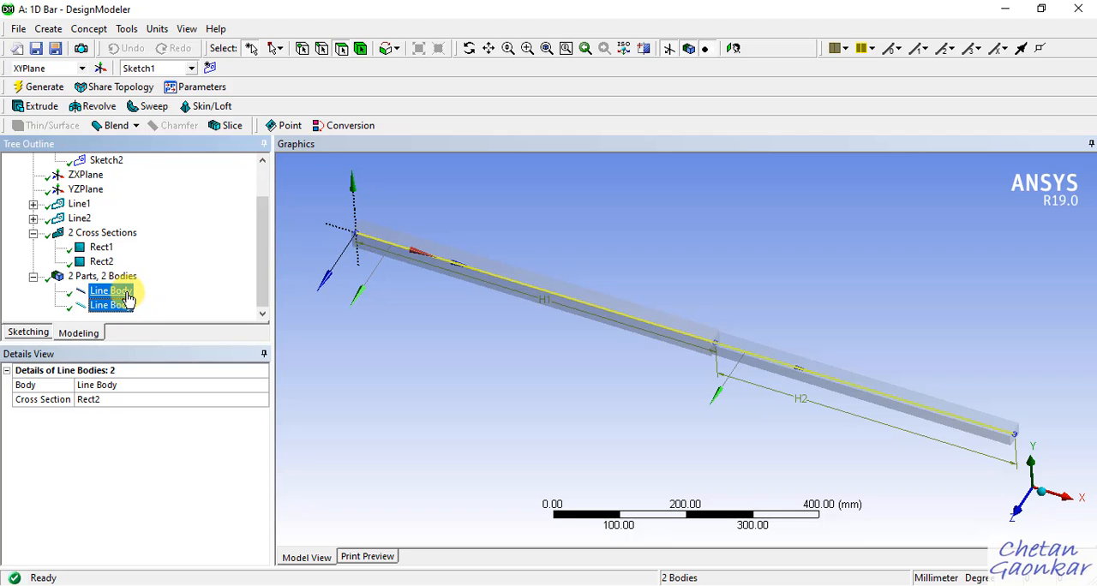
right_click(128, 297)
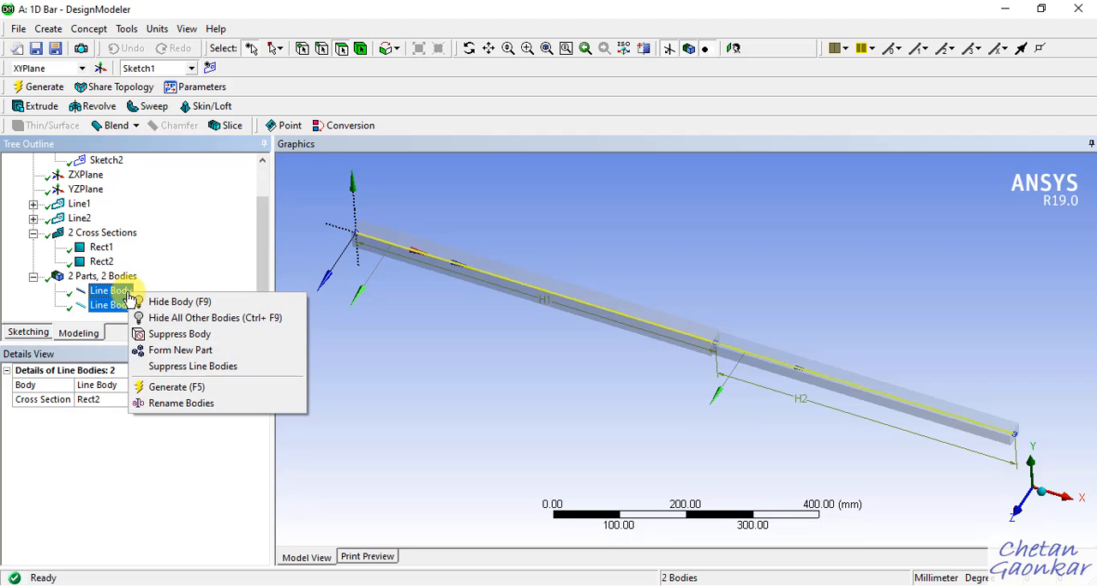
left_click(181, 350)
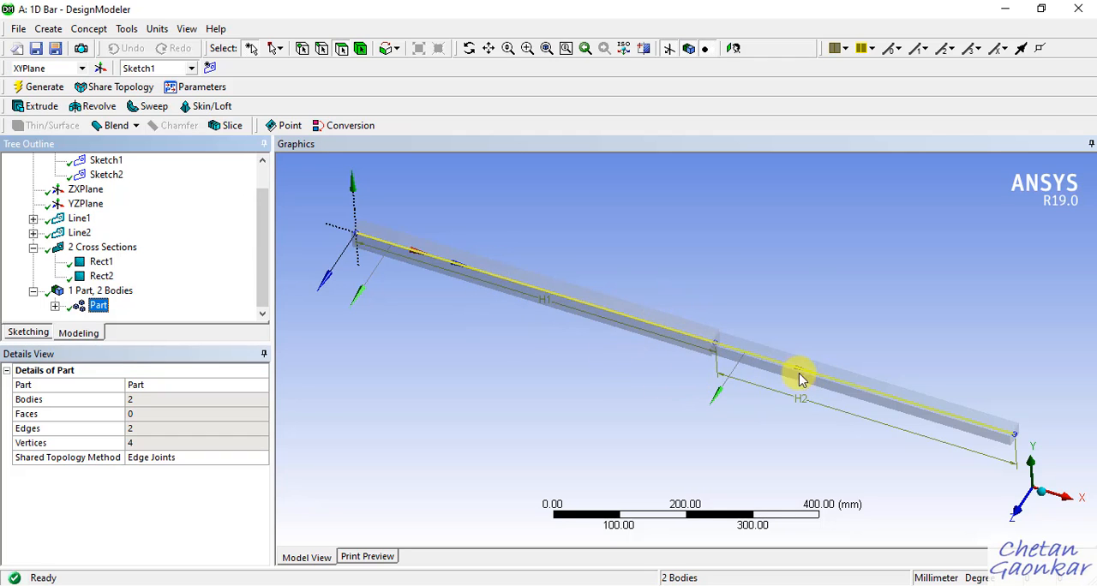
middle_click_drag(636, 326, 600, 318)
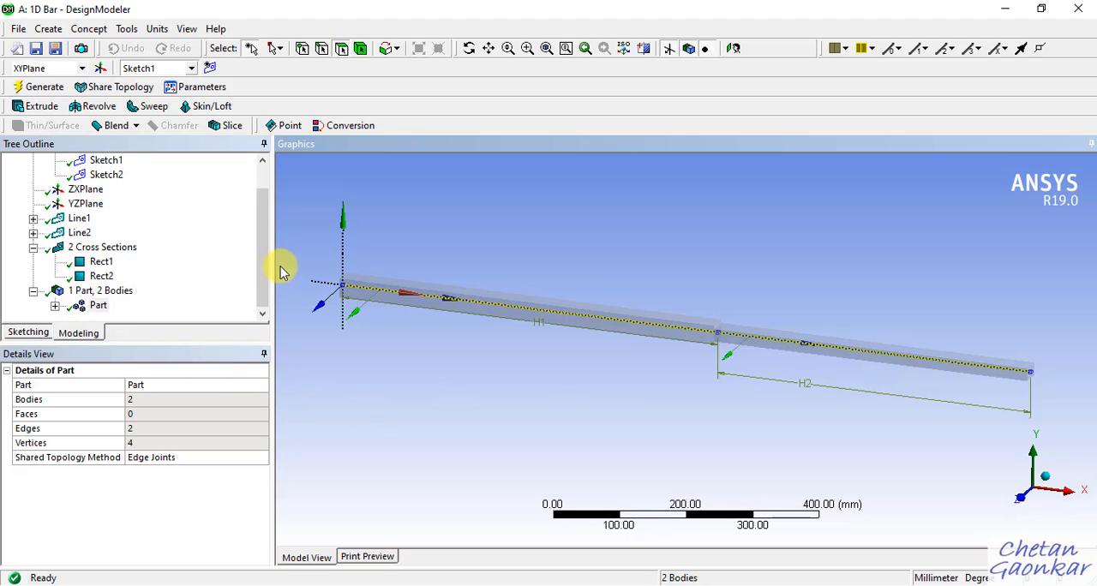
Check which bodies the new part contains and save the project.
left_click(94, 306)
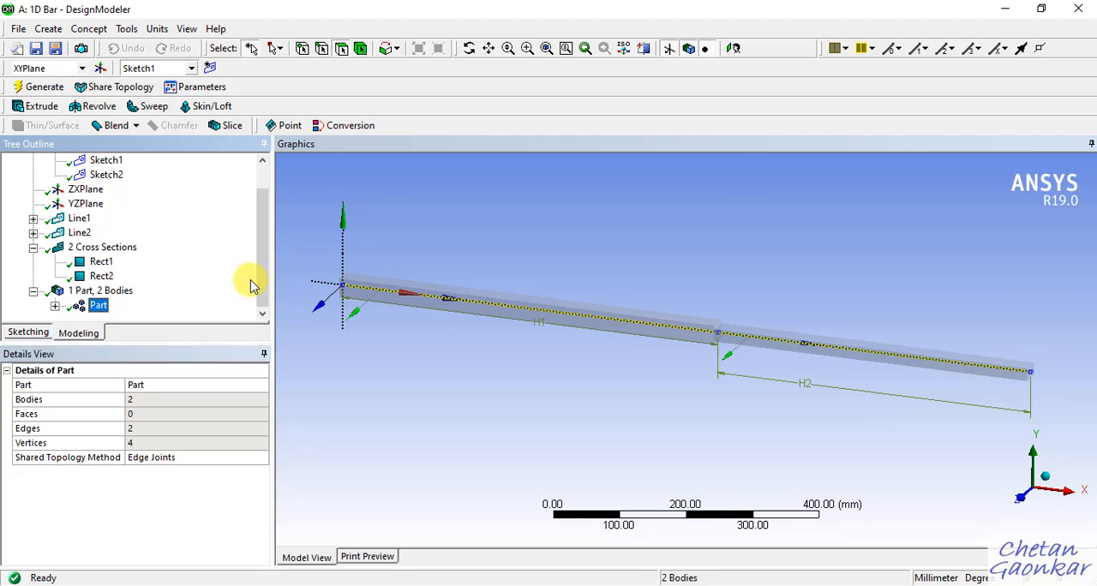
left_click(55, 306)
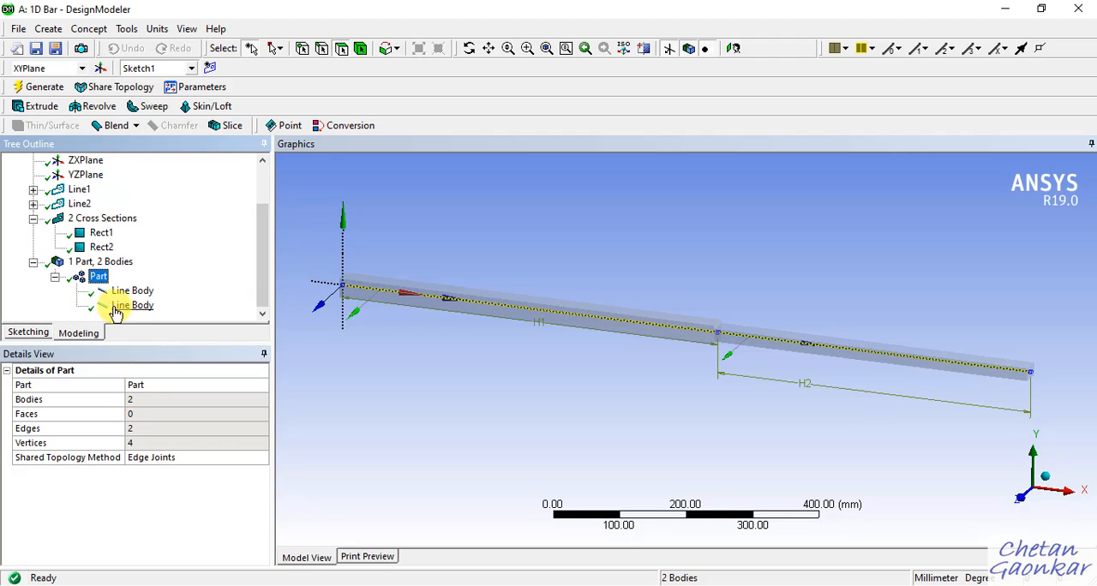
left_click(55, 276)
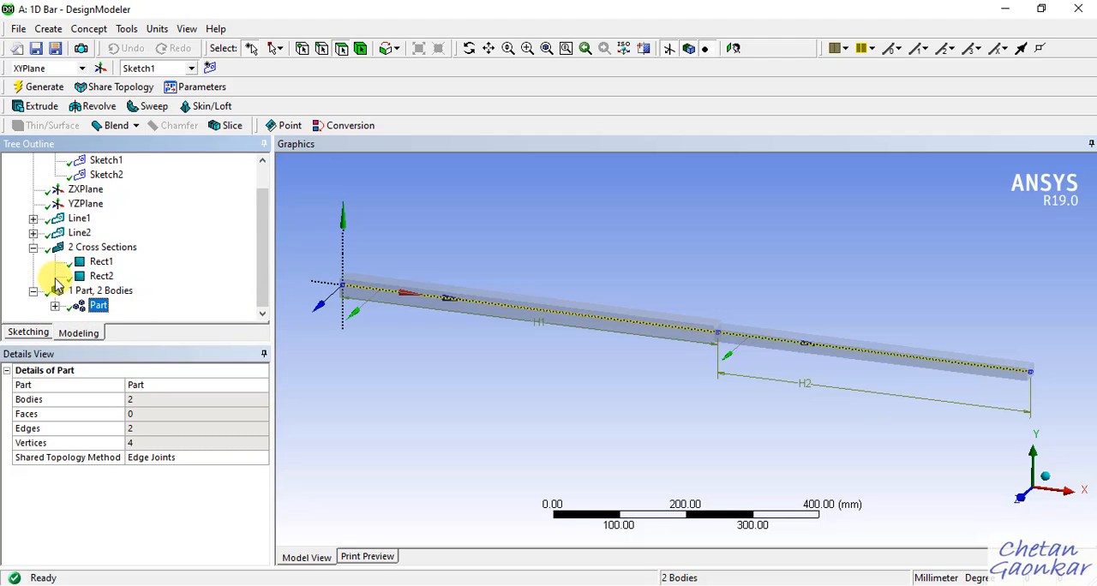
left_click(38, 48)
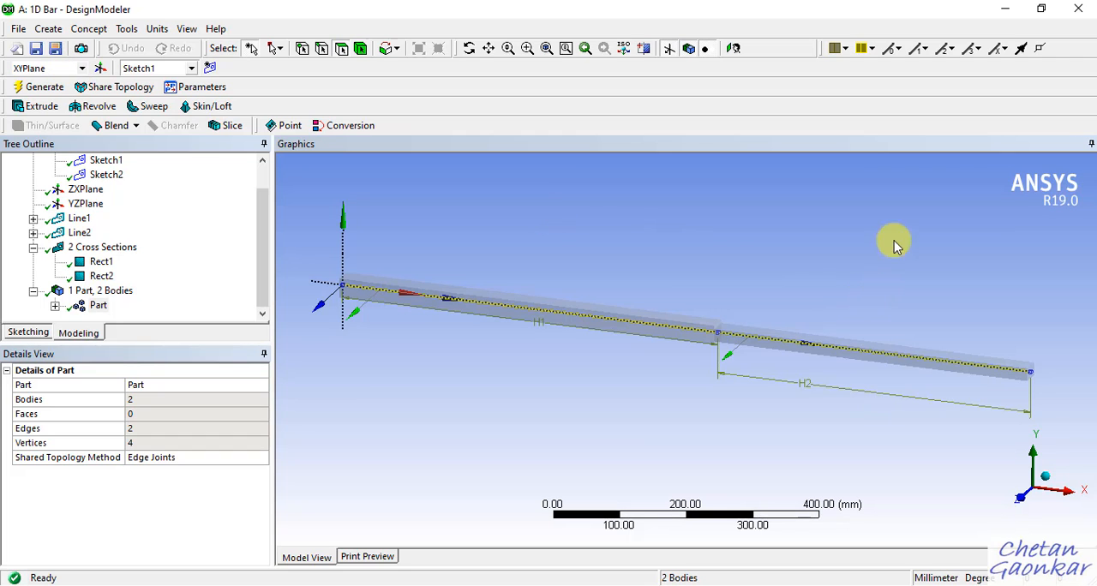
Switch to the Workbench project and open the Model cell of the 1D Bar system for editing in Mechanical.
left_click(1005, 8)
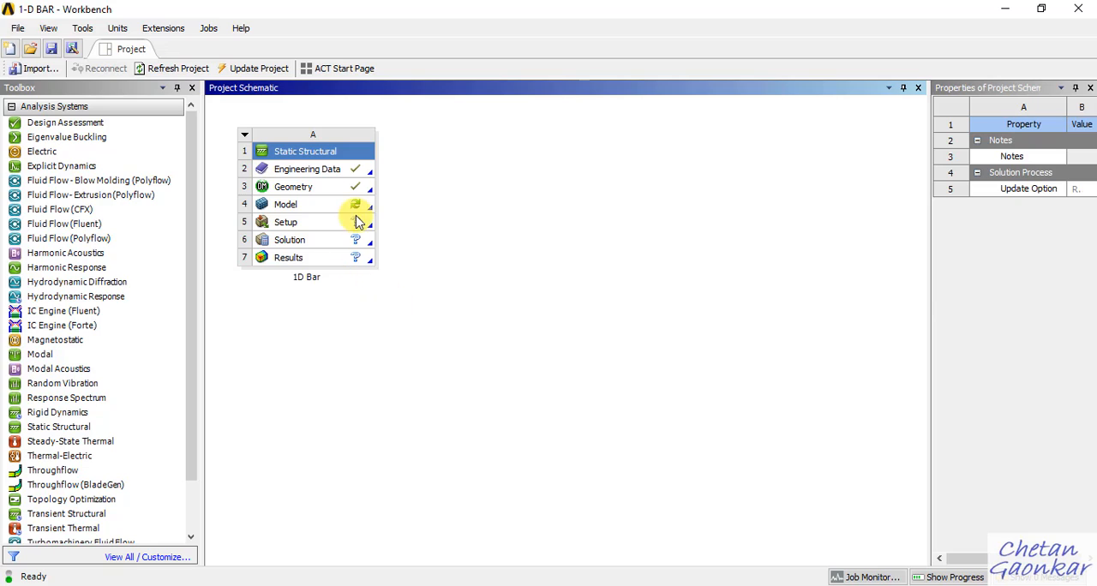
double_click(299, 211)
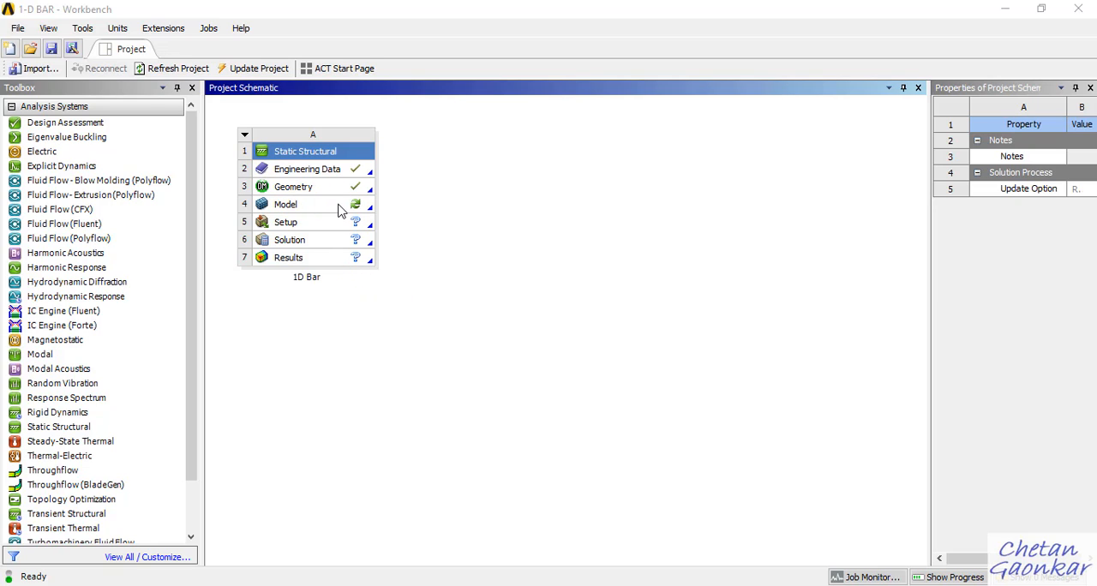
right_click(336, 210)
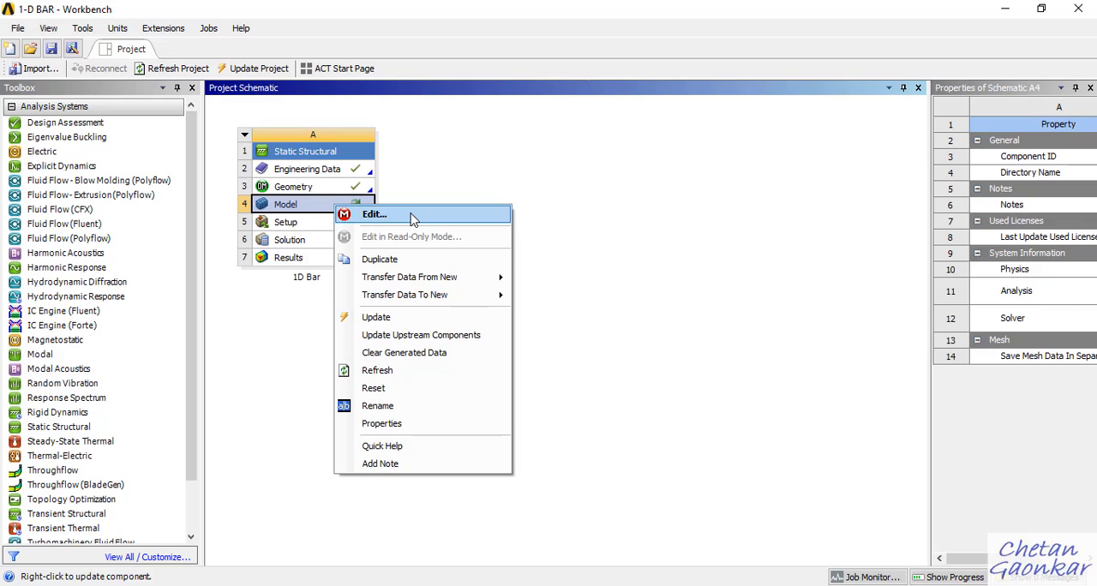
left_click(373, 214)
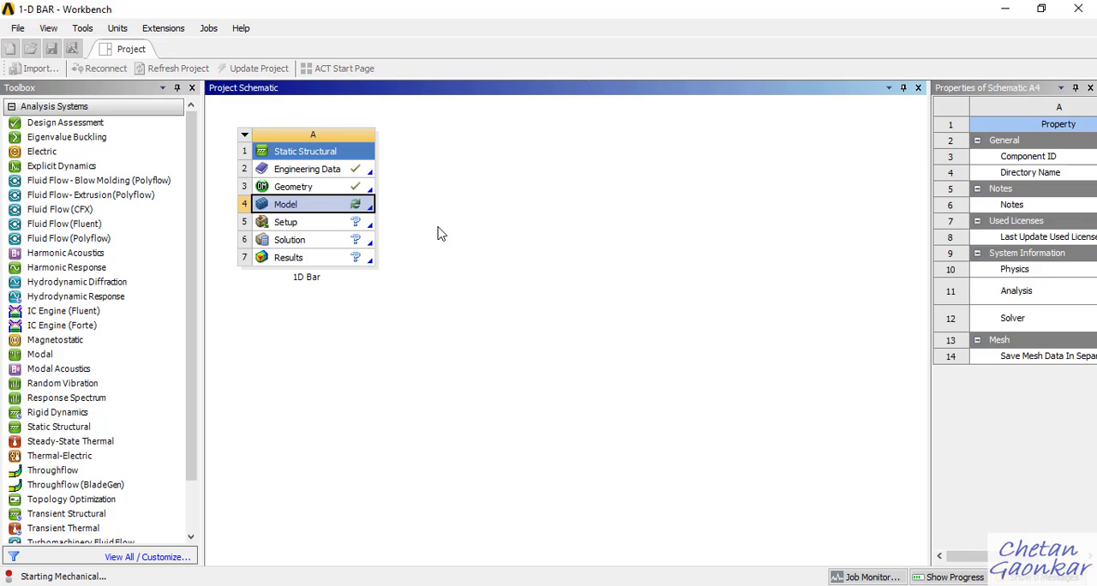
right_click(342, 209)
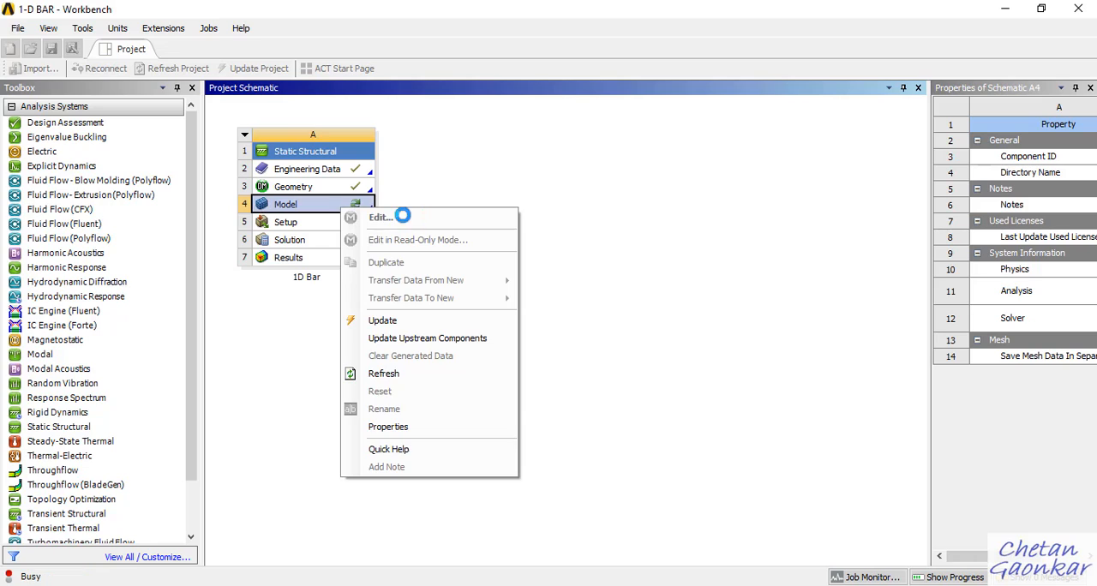
left_click(605, 207)
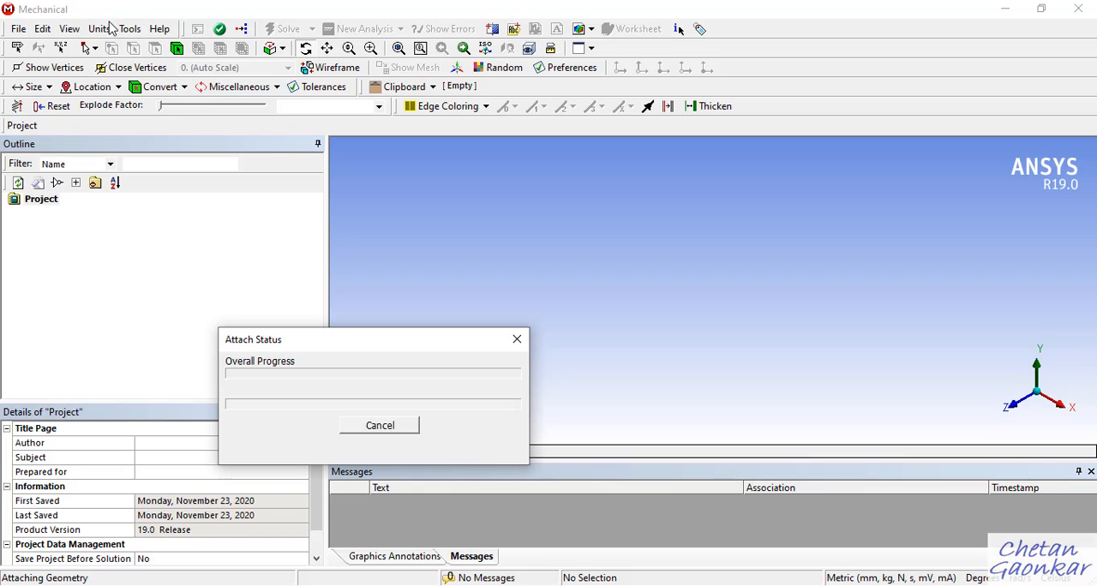
Switch to DesignModeler to review the combined bar geometry and return to Mechanical.
mouse_move(737, 584)
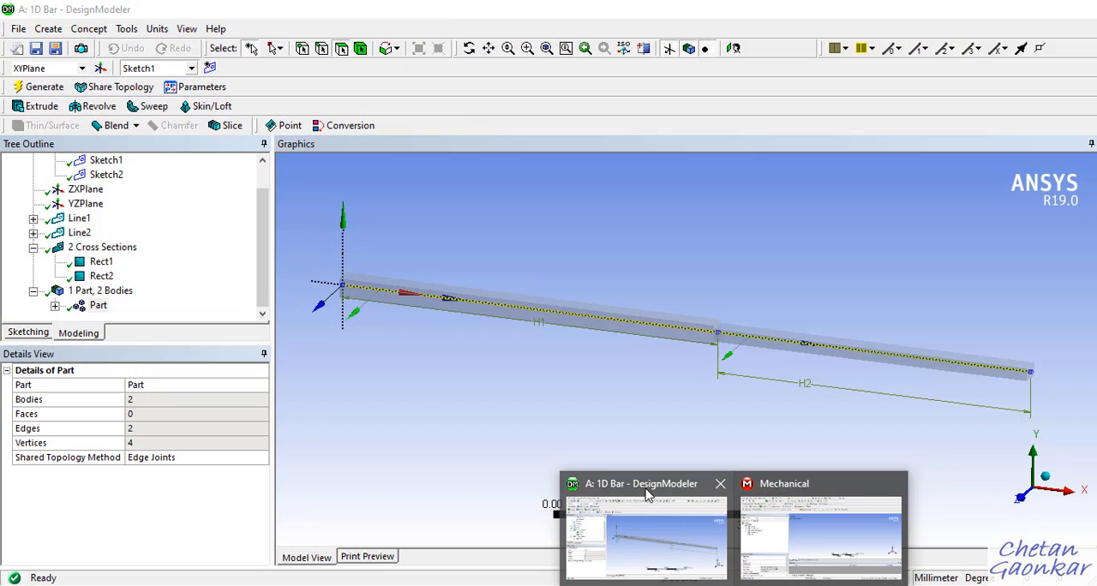
left_click(650, 492)
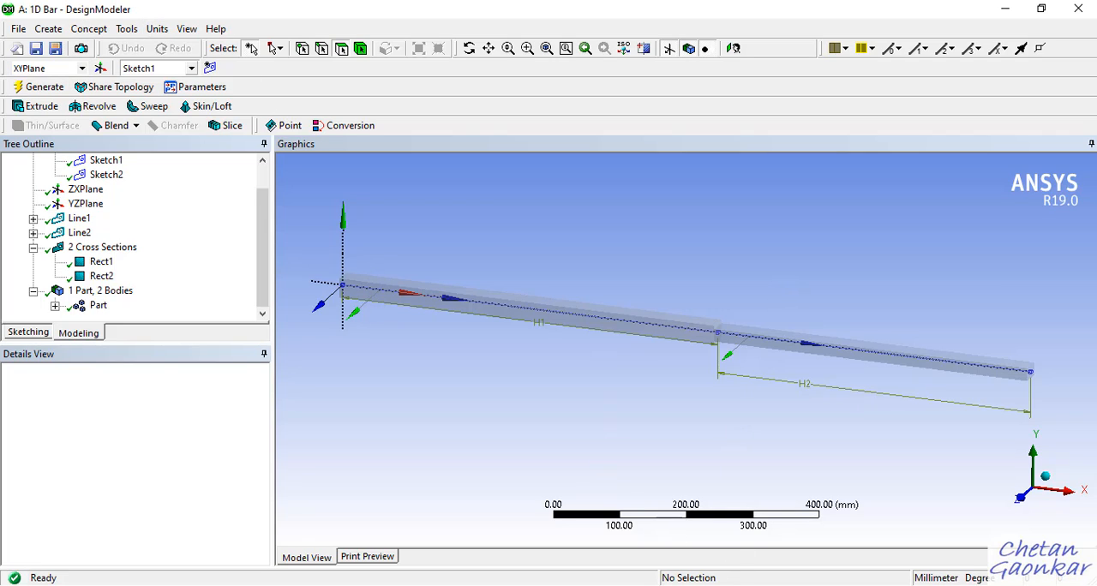
left_click(771, 550)
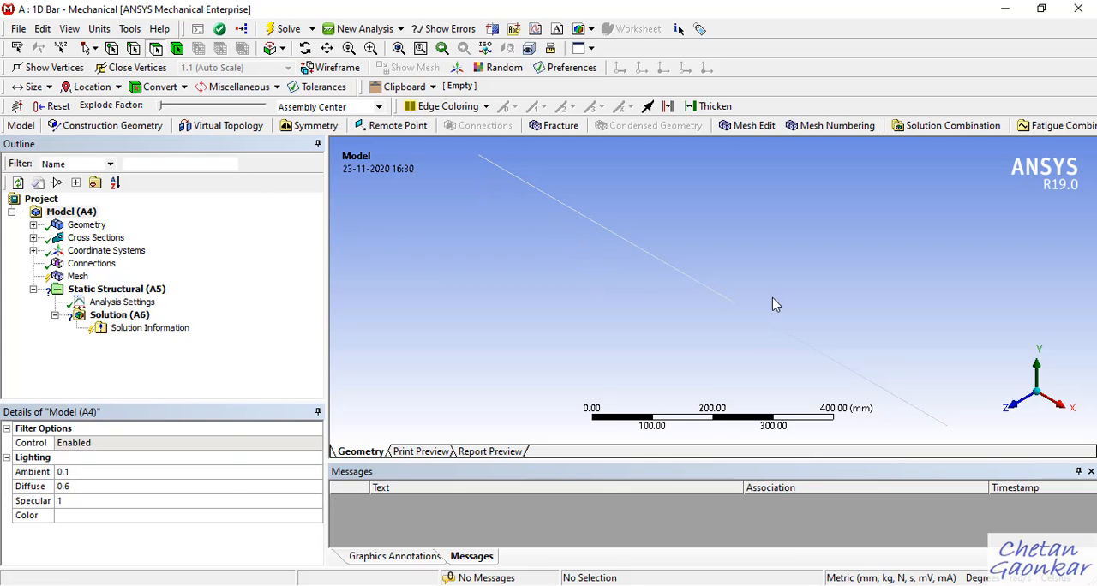
Turn on the cross-section solids display so the line bodies appear with their rectangular sections.
middle_click_drag(761, 262, 792, 250)
middle_click_drag(613, 246, 644, 286)
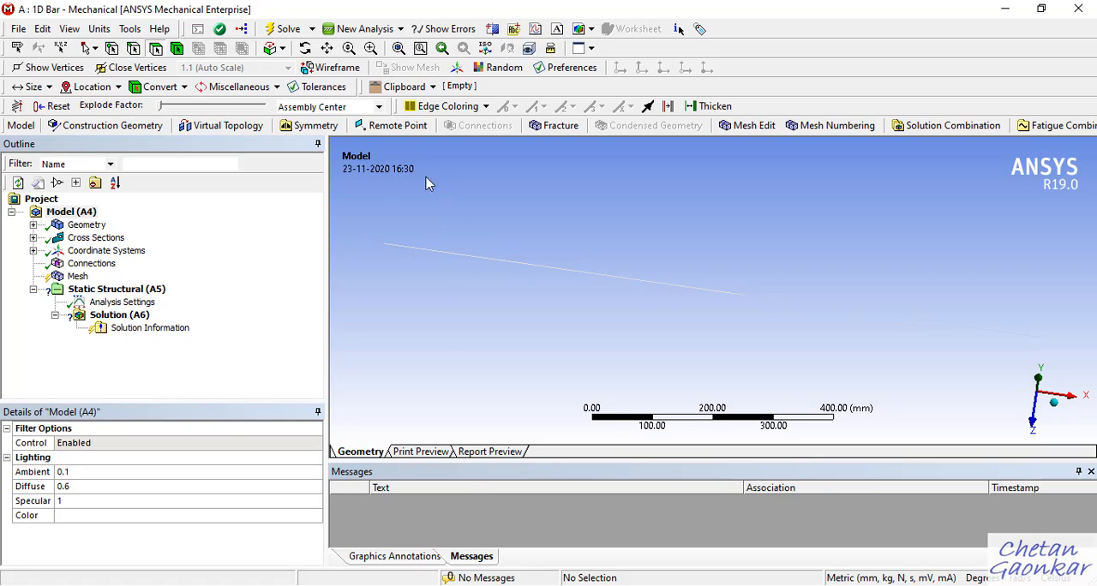
left_click(70, 29)
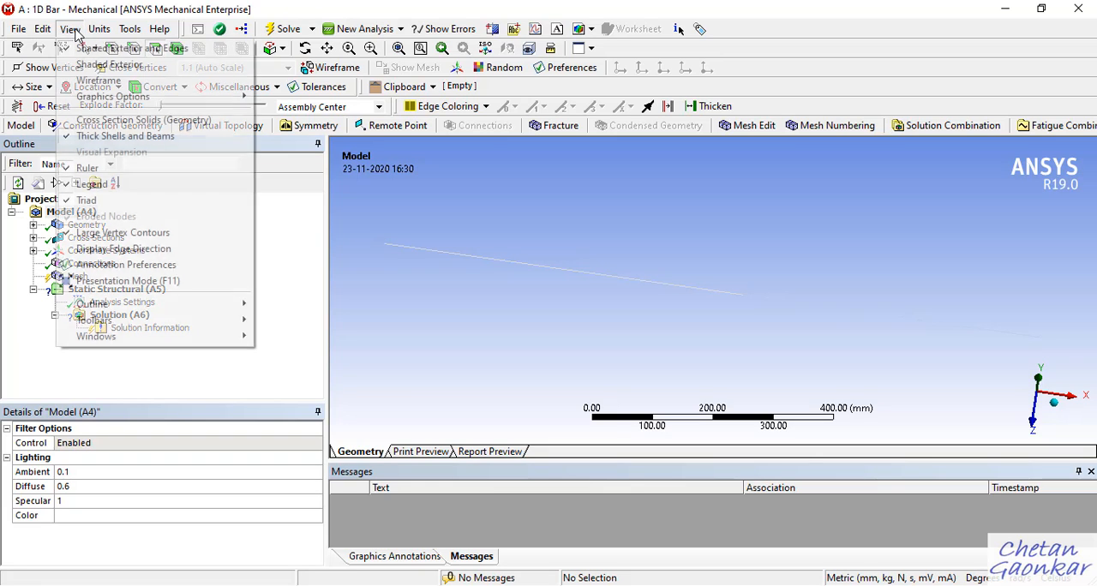
left_click(103, 124)
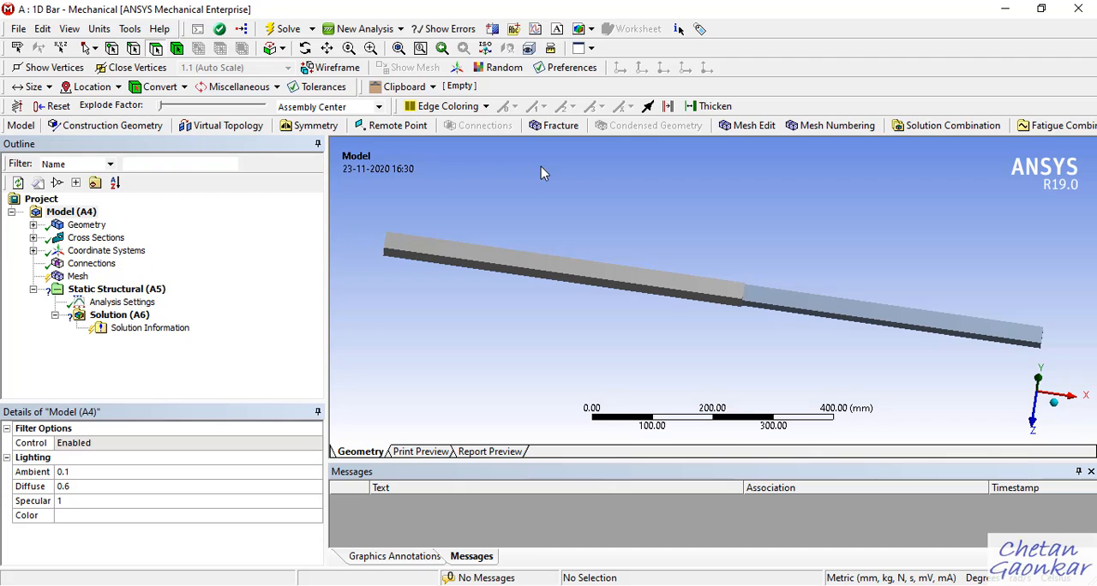
Examine the stepped bar's solid shape from several angles, including the junction between its two sections.
middle_click_drag(700, 255, 667, 301)
scroll(770, 326, "up", 3)
scroll(754, 321, "down", 4)
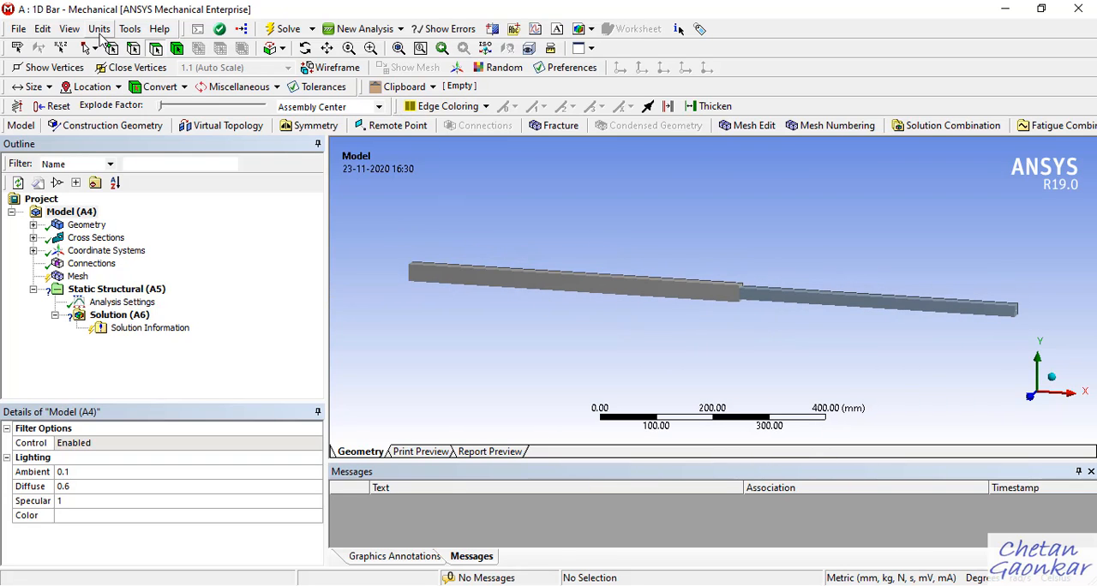
middle_click_drag(993, 335, 918, 303)
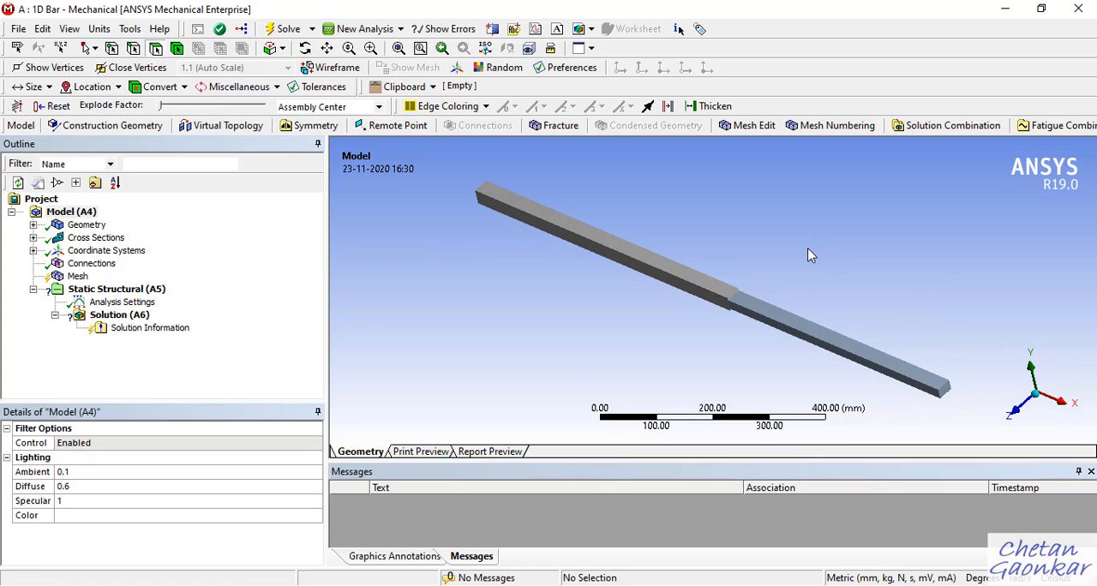
scroll(808, 258, "up", 4)
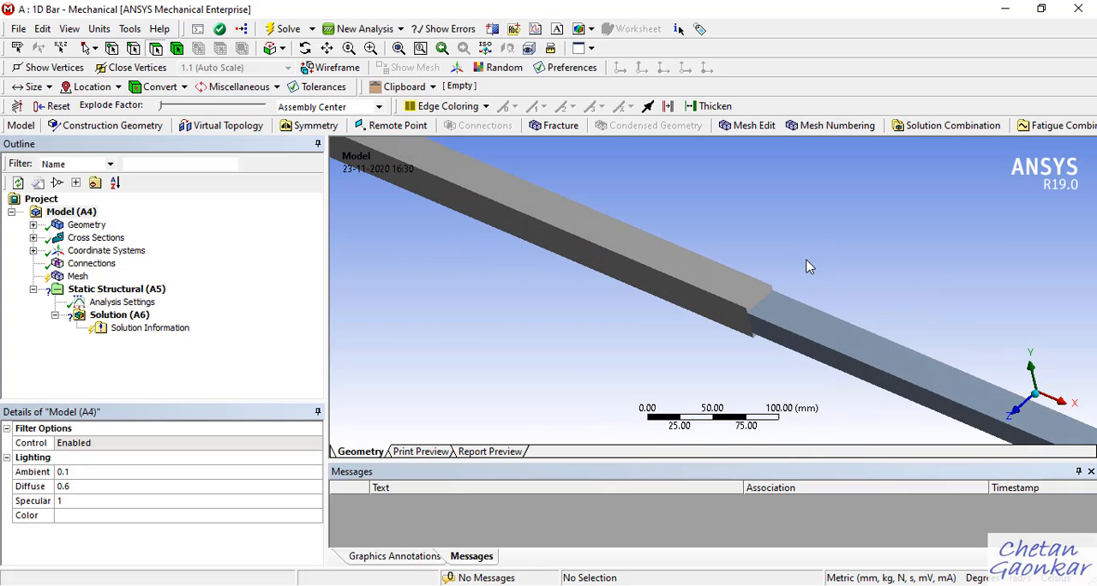
scroll(807, 264, "down", 6)
scroll(807, 264, "up", 3)
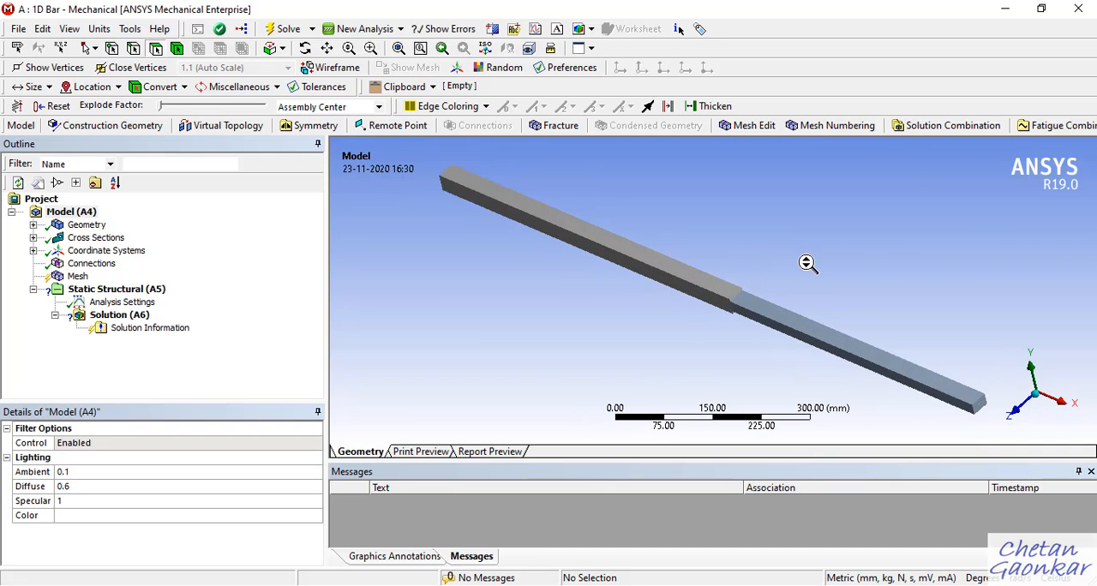
scroll(807, 264, "down", 1)
scroll(809, 266, "up", 5)
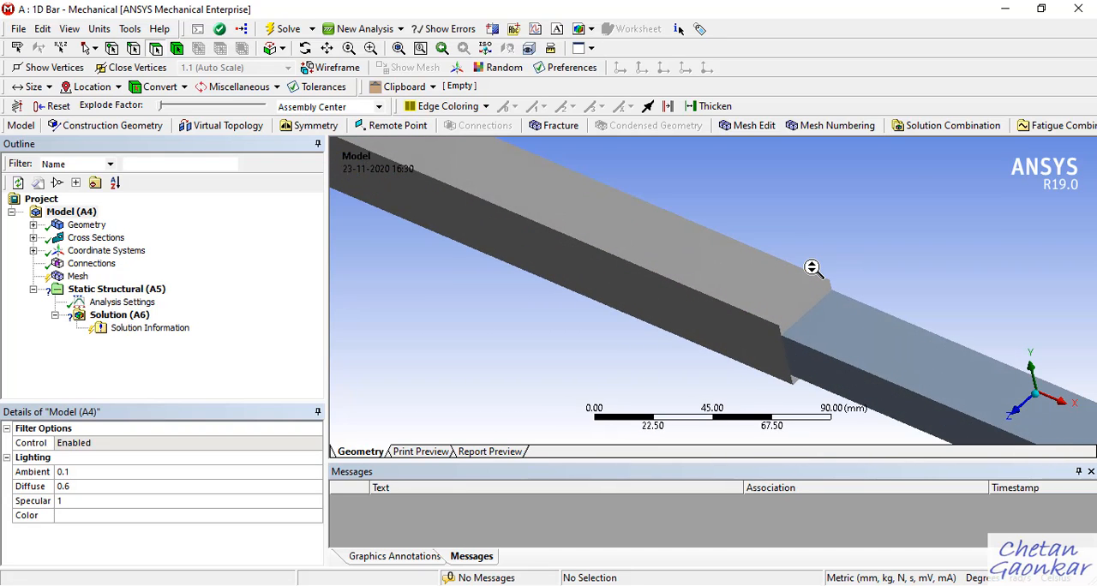
scroll(811, 267, "down", 5)
middle_click_drag(882, 299, 943, 249)
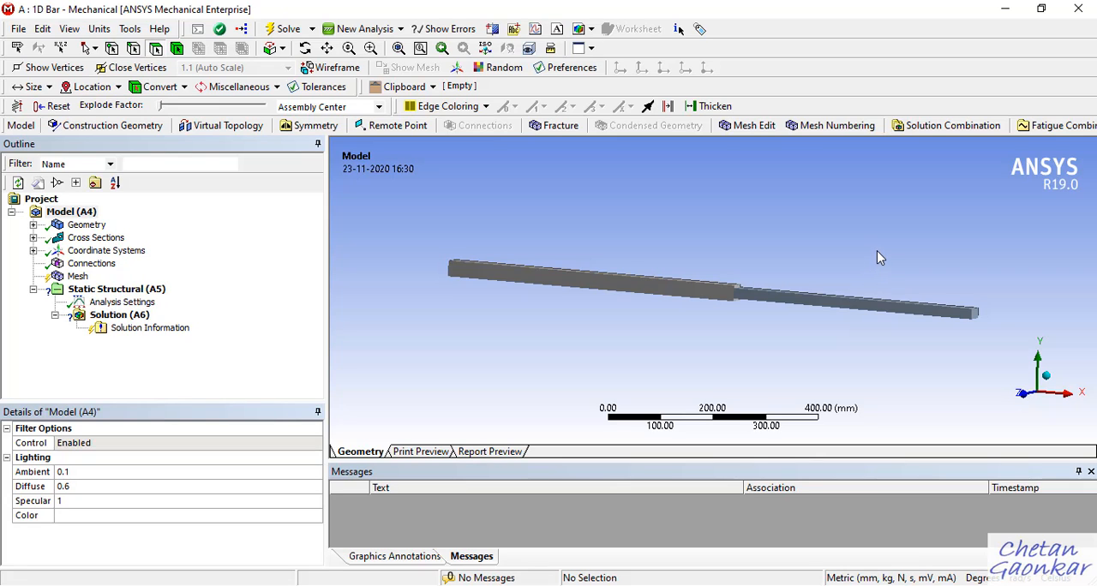
middle_click_drag(862, 251, 909, 197, "ctrl")
middle_click_drag(942, 332, 936, 338)
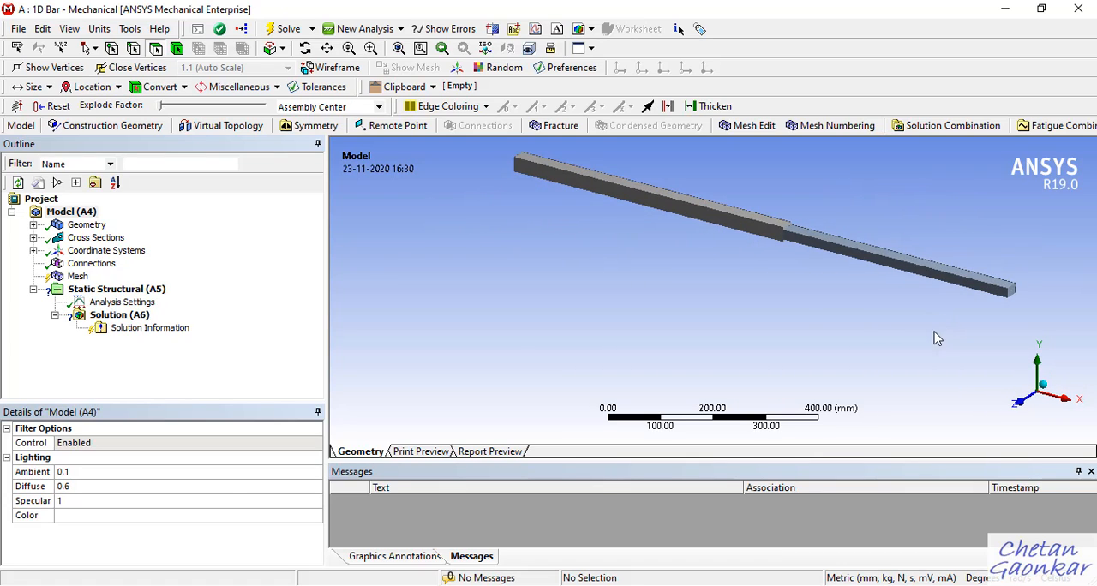
View the bar along +Z and compare it with the problem diagram in OneNote, returning to Mechanical.
left_click(1023, 407)
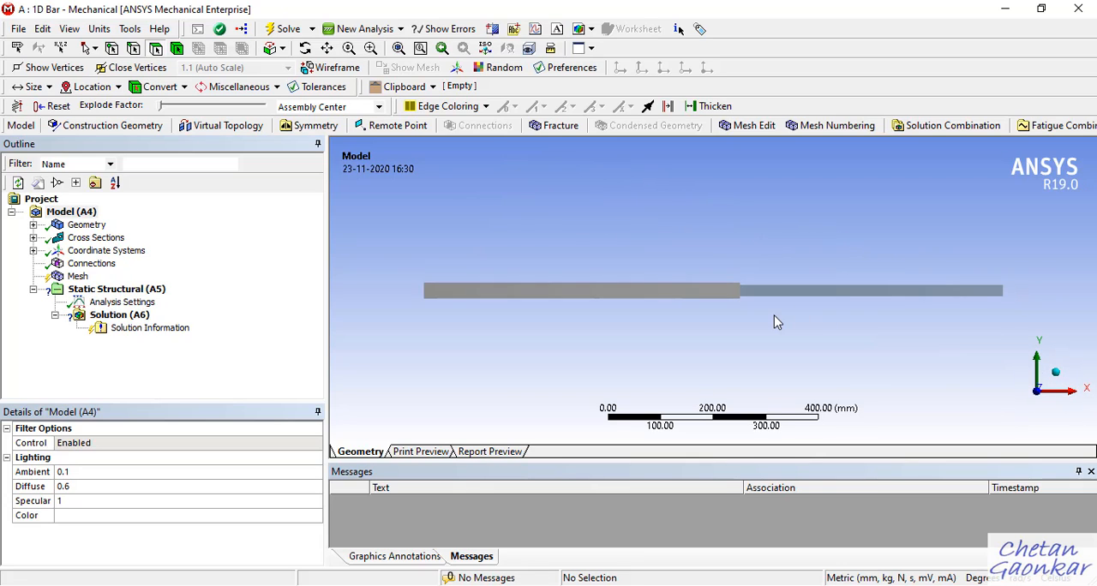
scroll(774, 316, "up", 1)
scroll(714, 306, "up", 3)
scroll(714, 306, "down", 4)
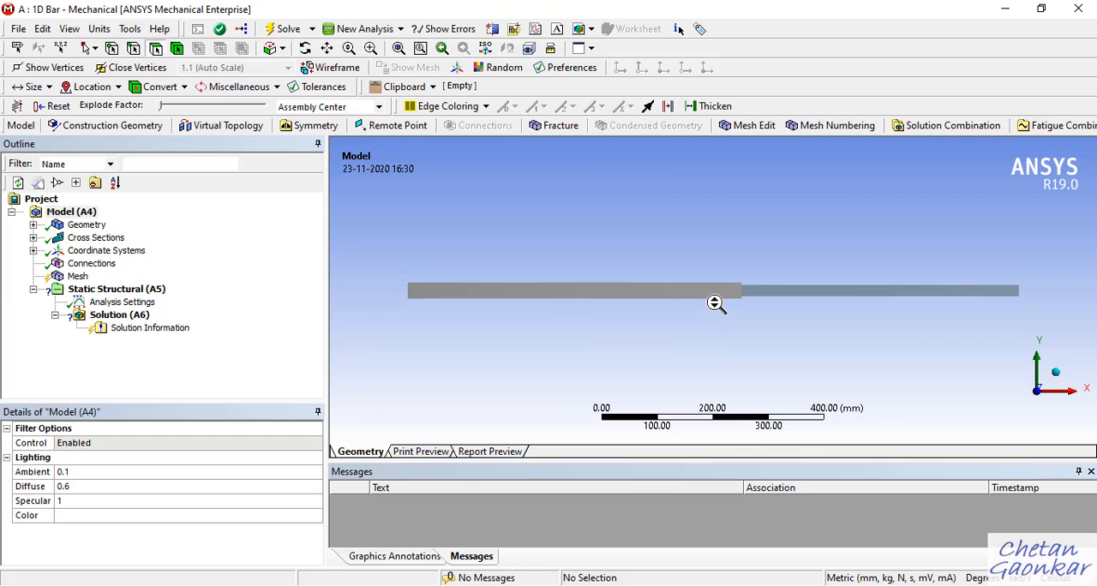
scroll(716, 304, "up", 1)
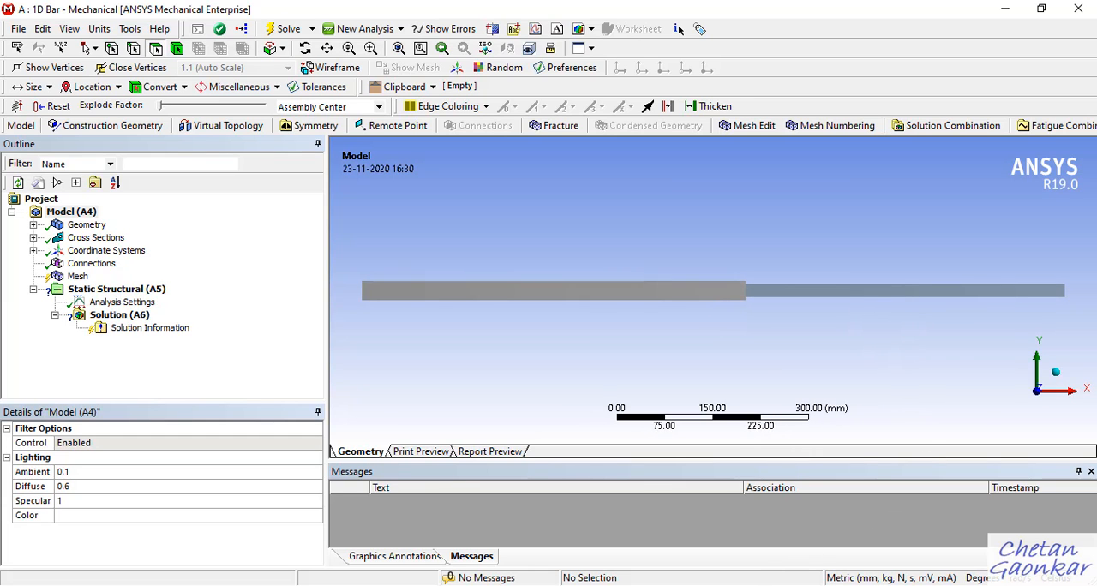
left_click(737, 585)
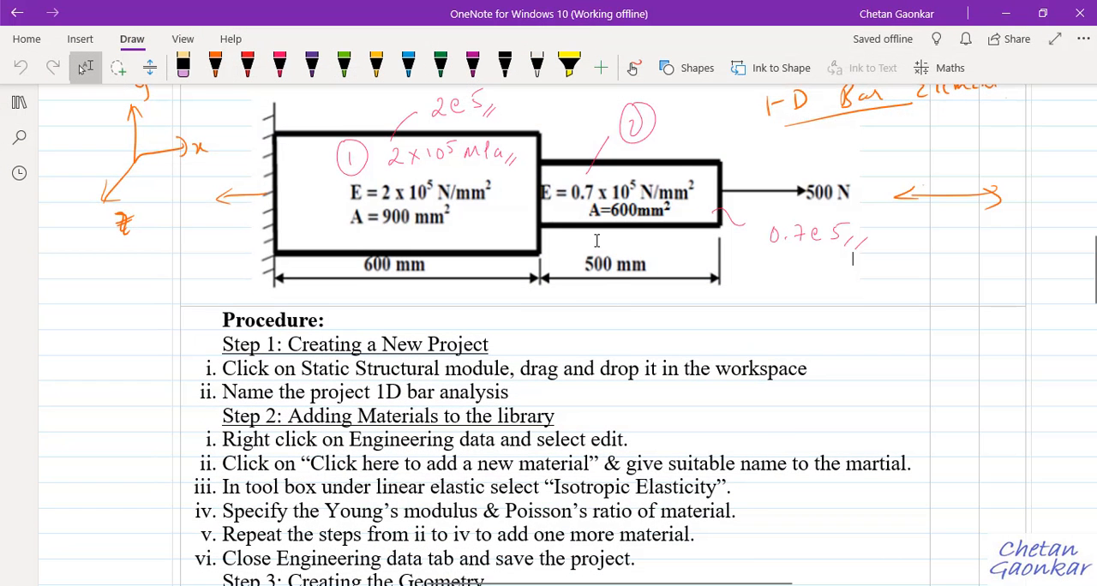
left_click(1006, 13)
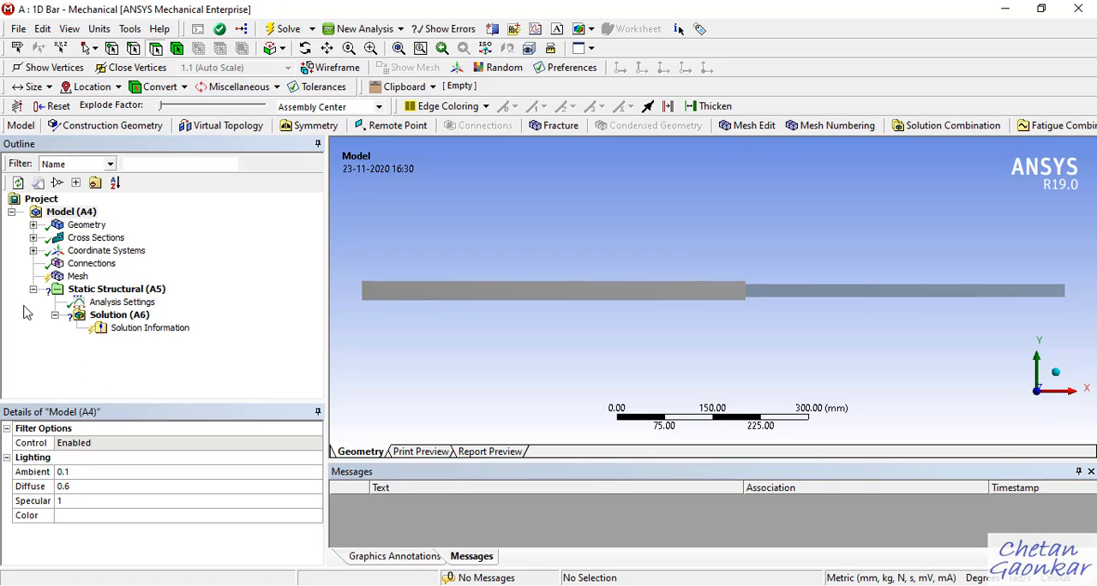
Expand the geometry's part and compare the details of its two line bodies.
left_click(34, 226)
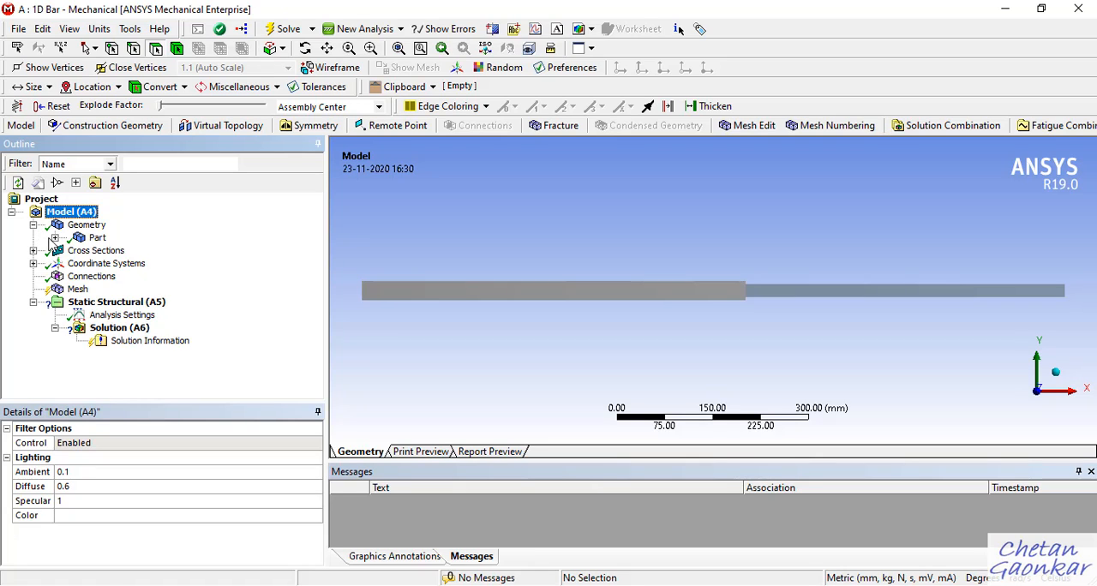
left_click(54, 238)
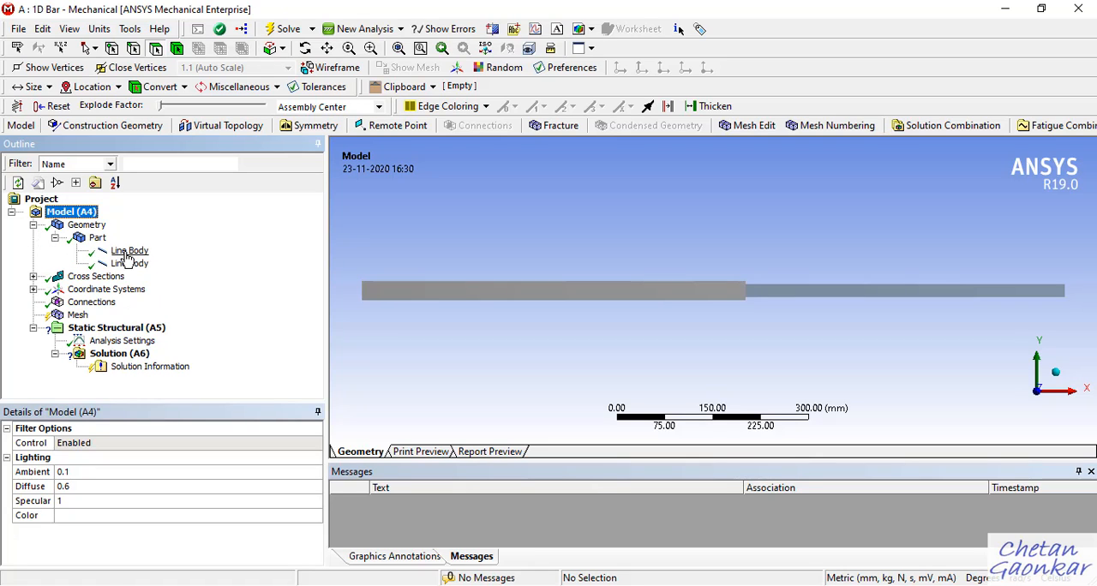
left_click(127, 252)
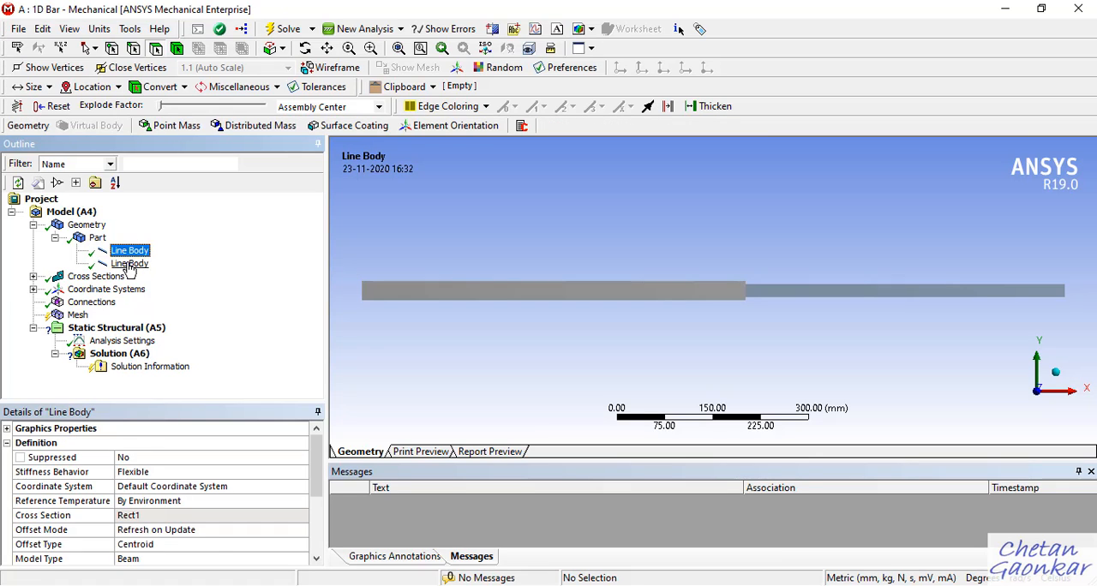
left_click(128, 263)
left_click(135, 255)
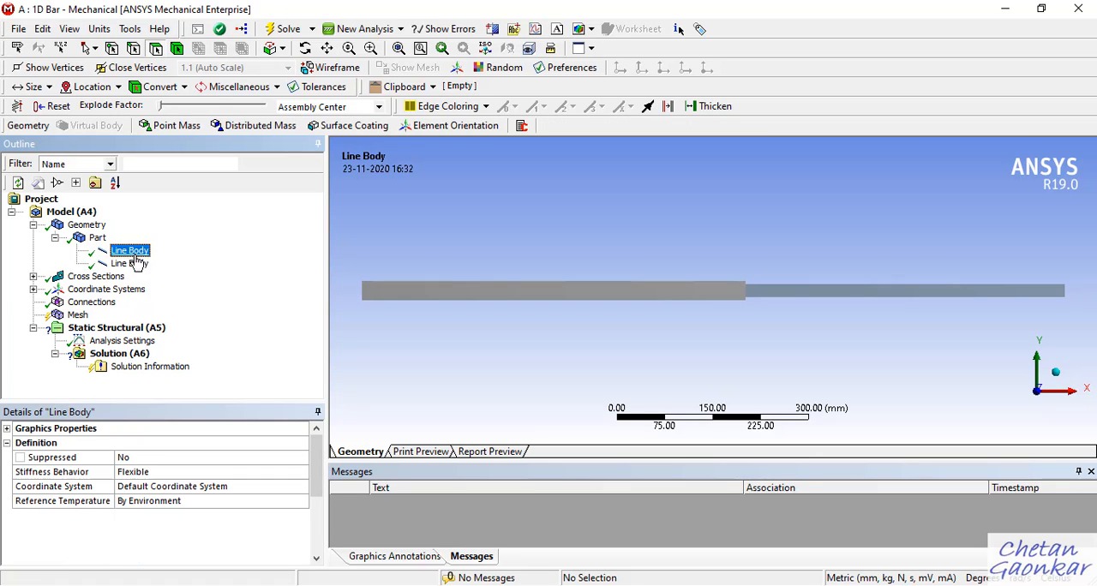
left_click(136, 262)
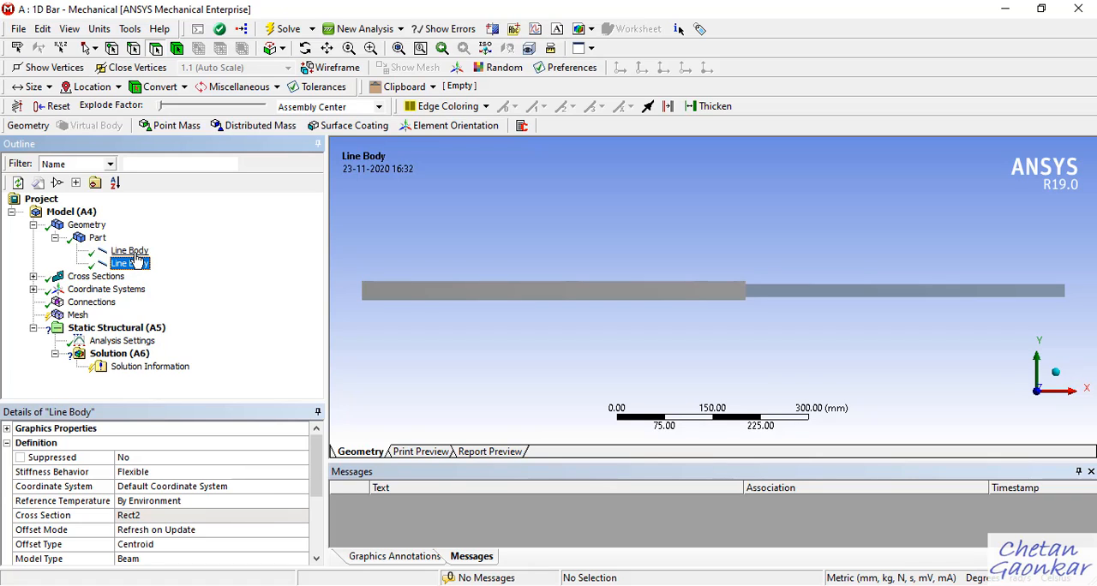
left_click(135, 252)
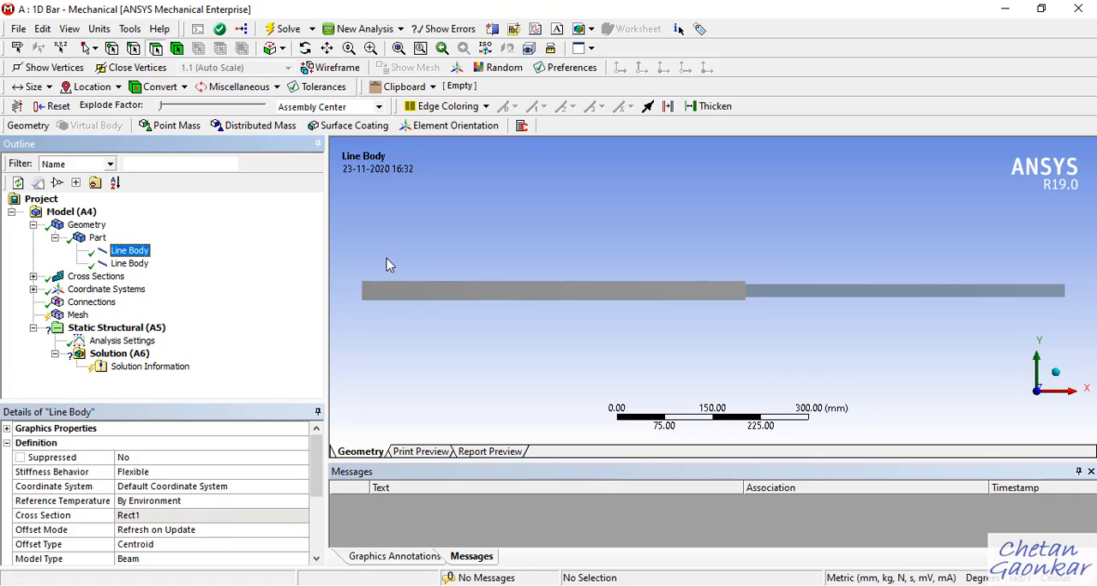
Turn off the cross-section solids display and identify which bar segment each line body represents.
left_click(70, 28)
left_click(124, 120)
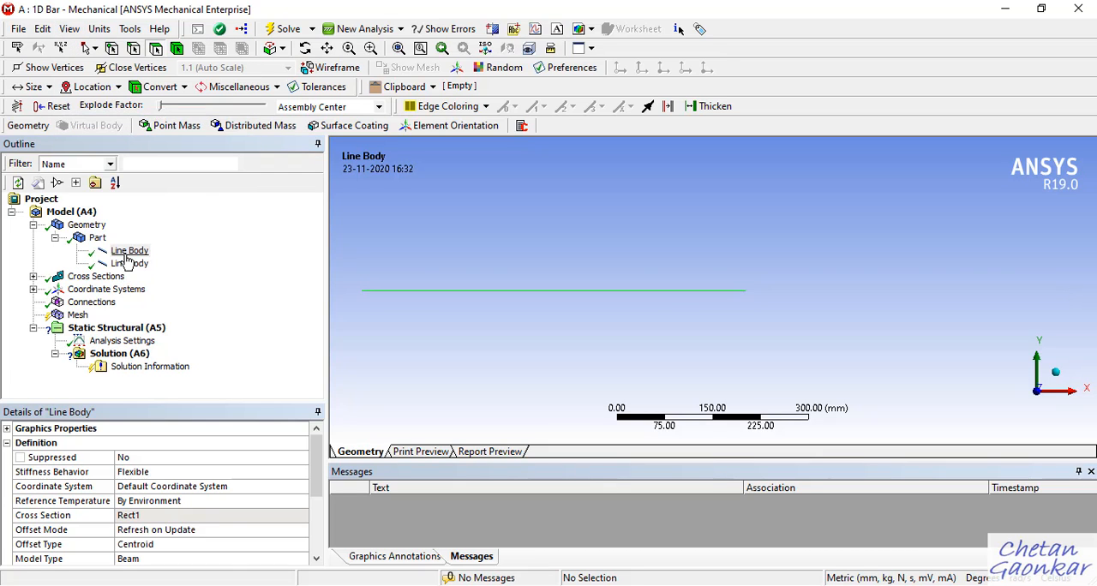
left_click(128, 251)
left_click(131, 263)
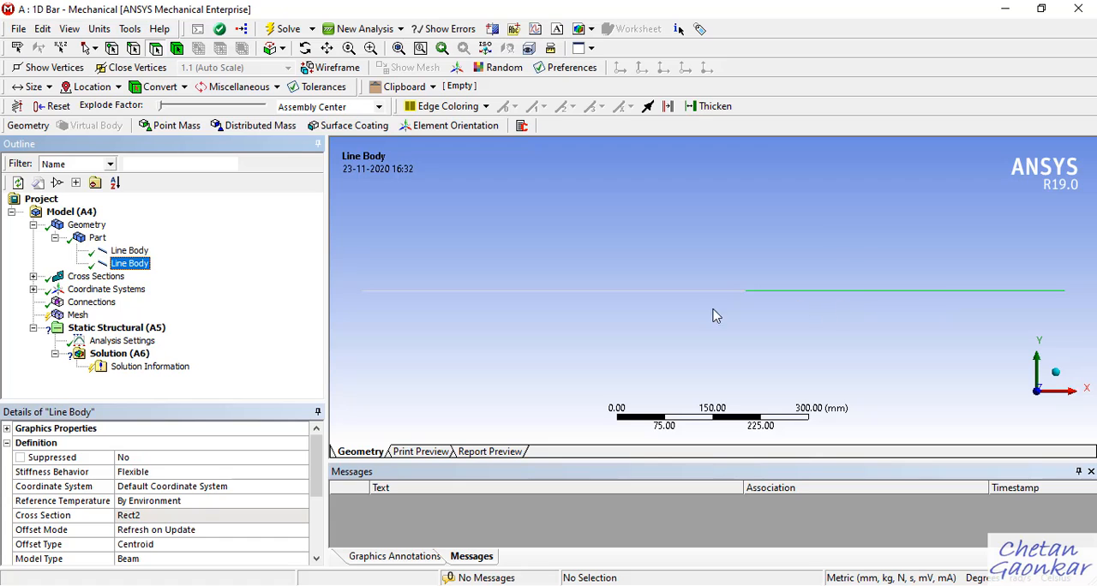
Assign the material Mat 1 to the first line body, the one with cross section Rect1.
left_click(129, 250)
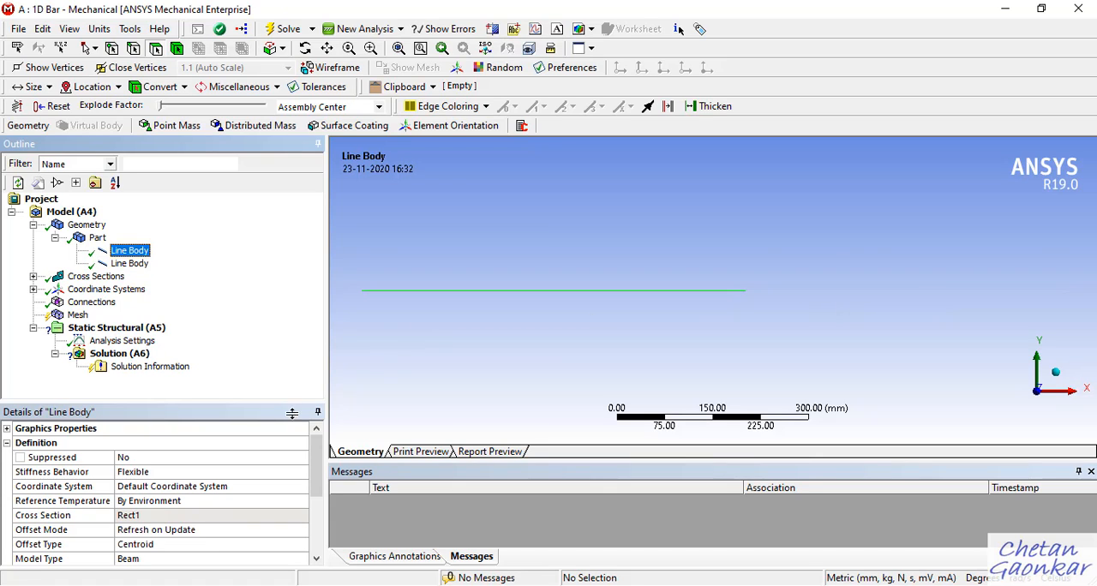
left_click_drag(315, 470, 316, 496)
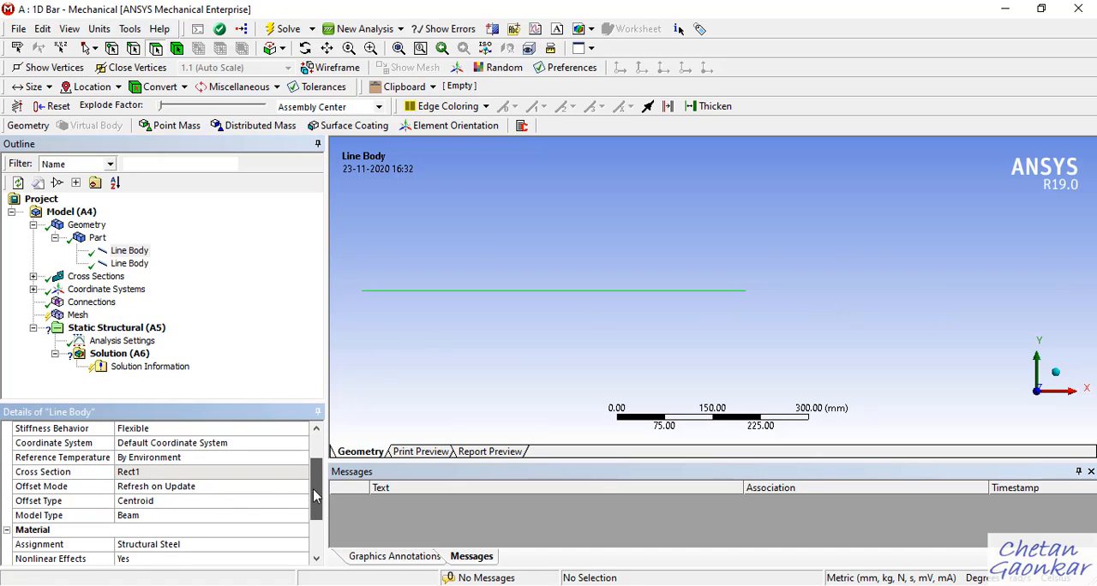
scroll(316, 496, "down", 1)
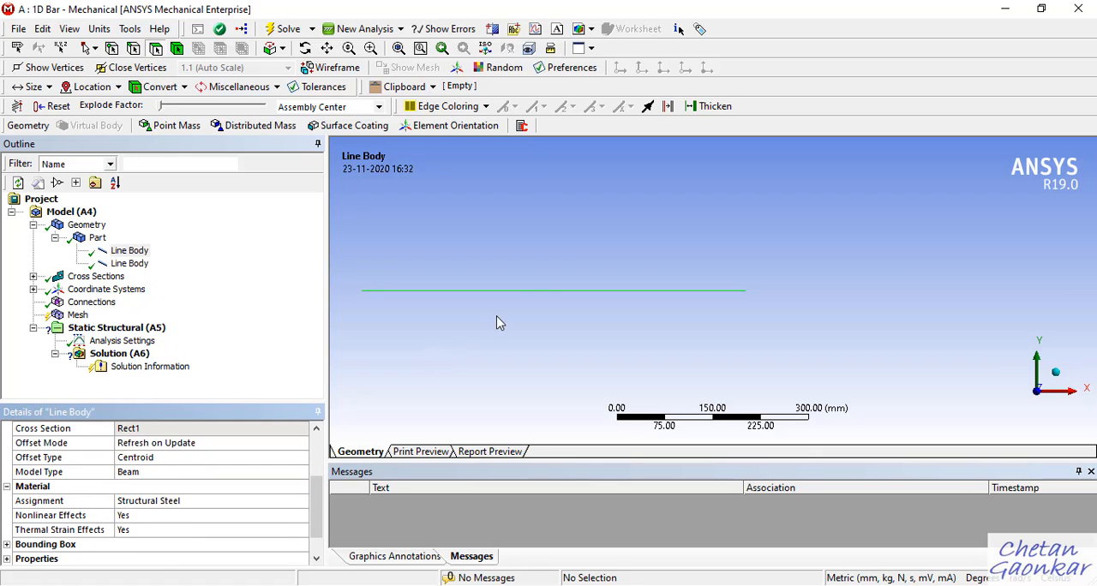
left_click(234, 502)
left_click(303, 502)
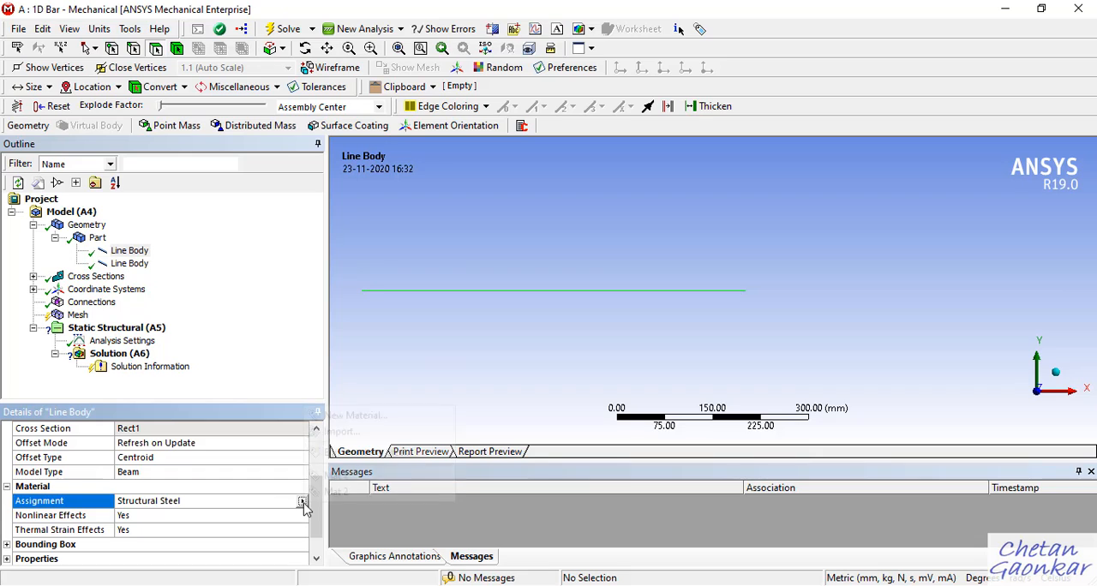
left_click(396, 382)
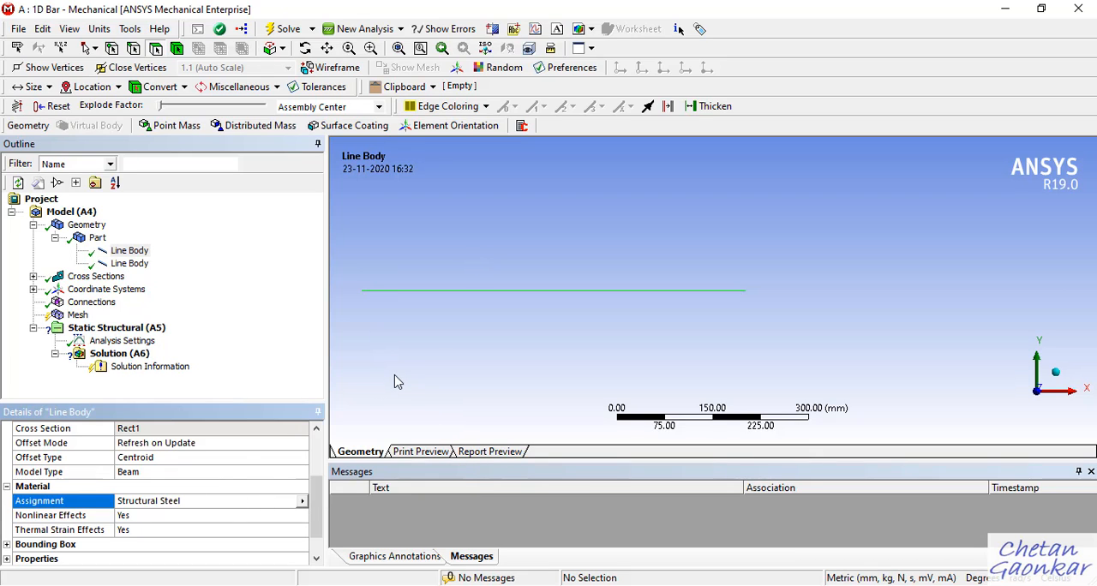
left_click(304, 502)
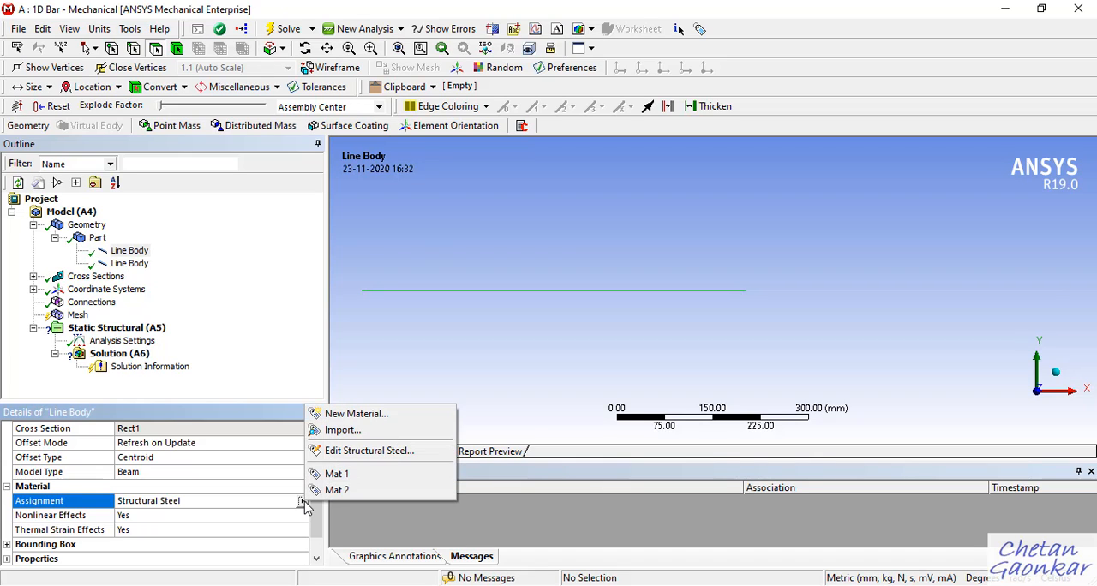
left_click(349, 482)
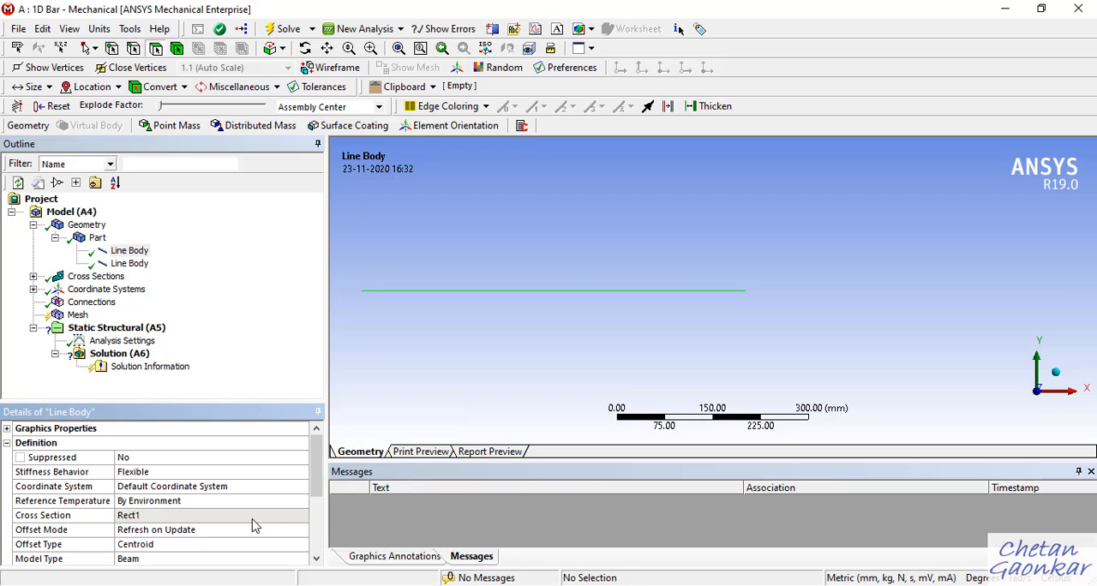
scroll(142, 538, "down", 2)
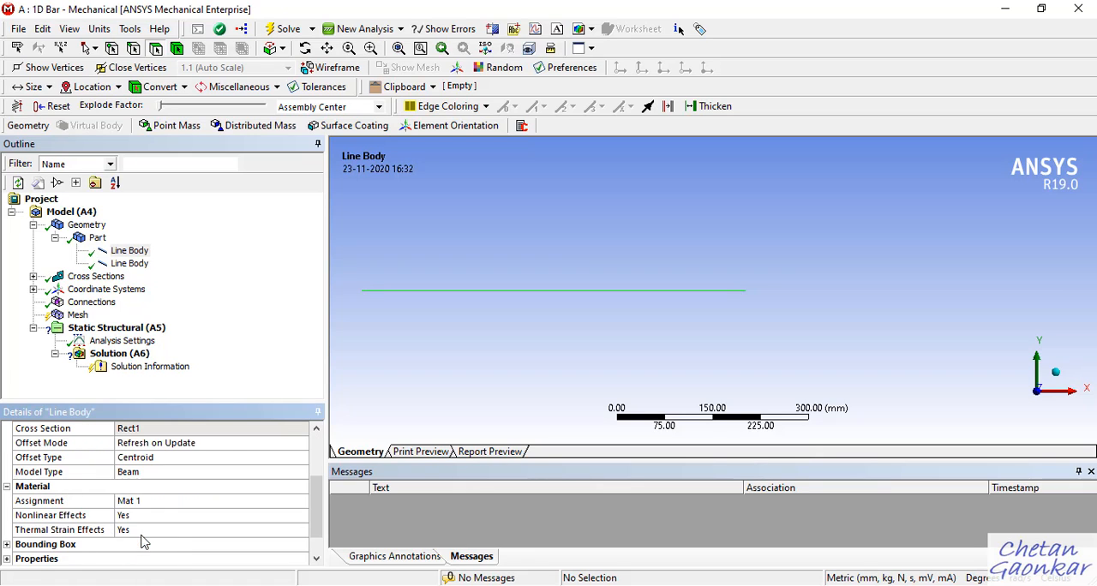
scroll(92, 479, "up", 1)
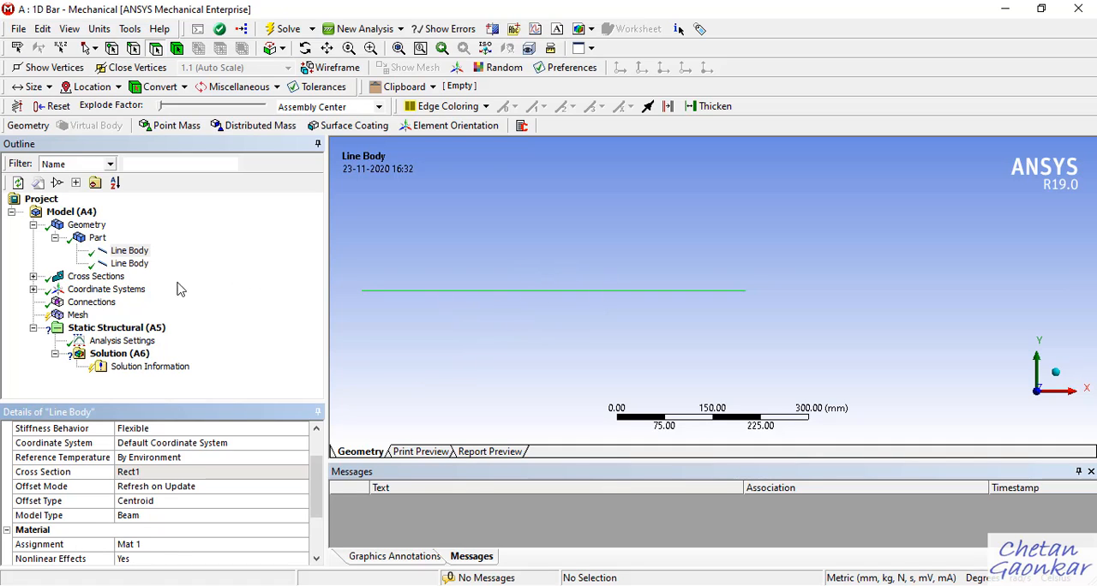
Assign the material Mat 2 to the second line body, the one with cross section Rect2.
left_click(132, 264)
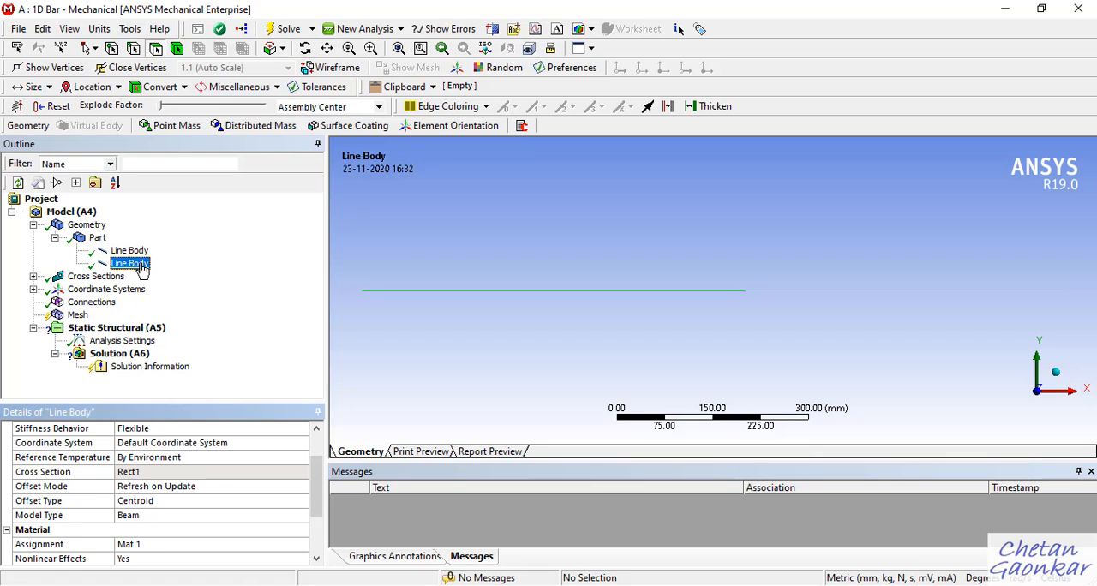
scroll(216, 514, "down", 3)
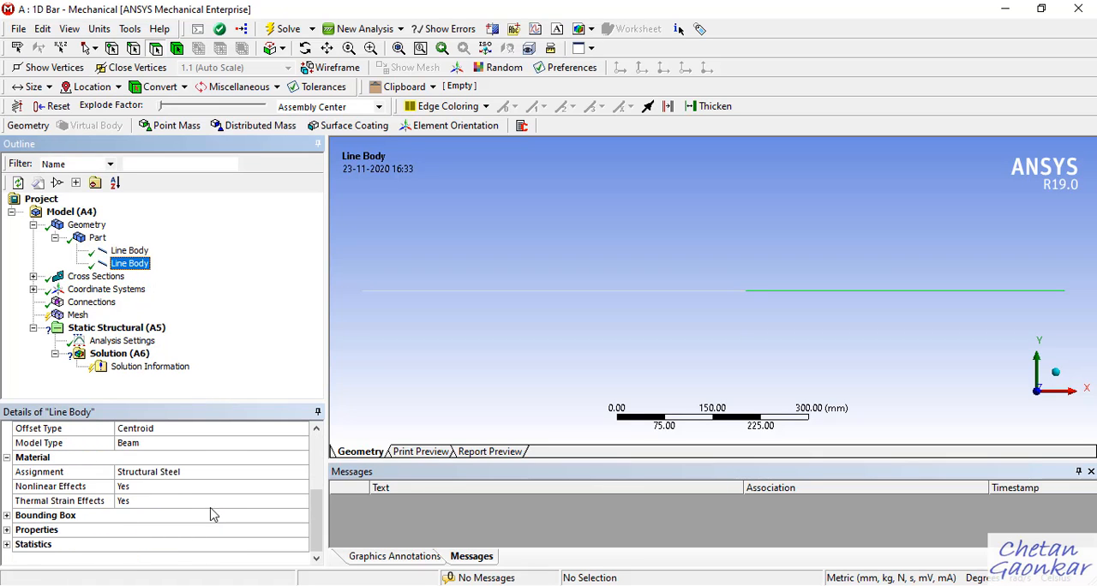
left_click(214, 473)
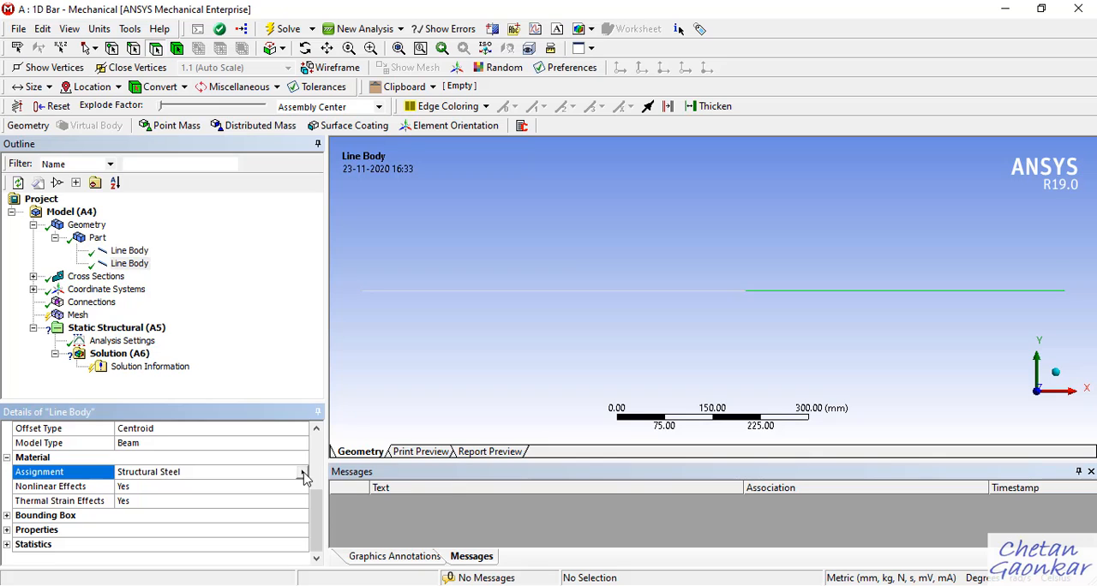
left_click(303, 472)
left_click(334, 558)
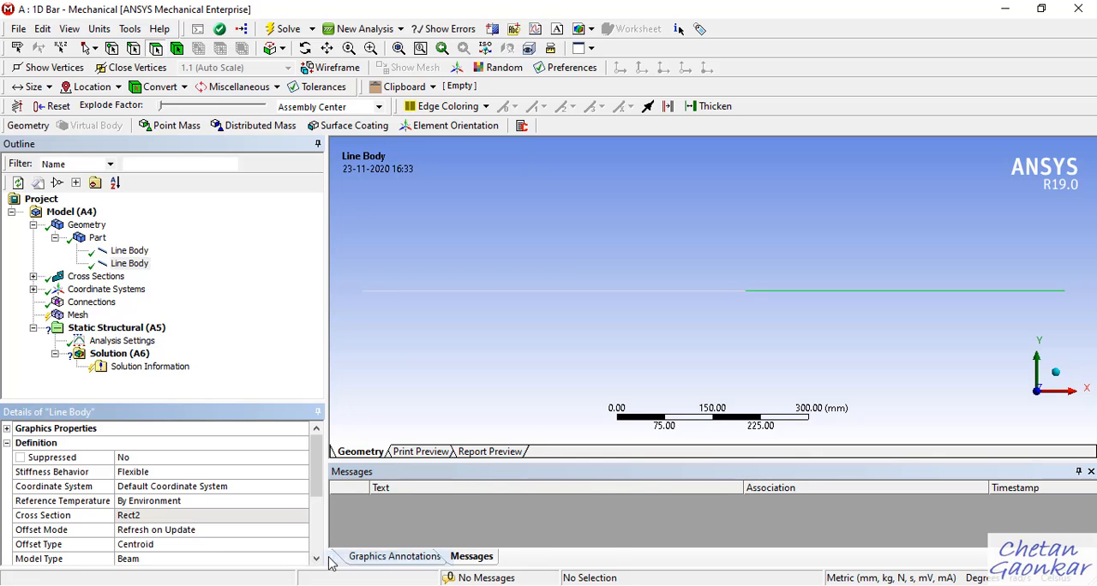
scroll(194, 487, "down", 2)
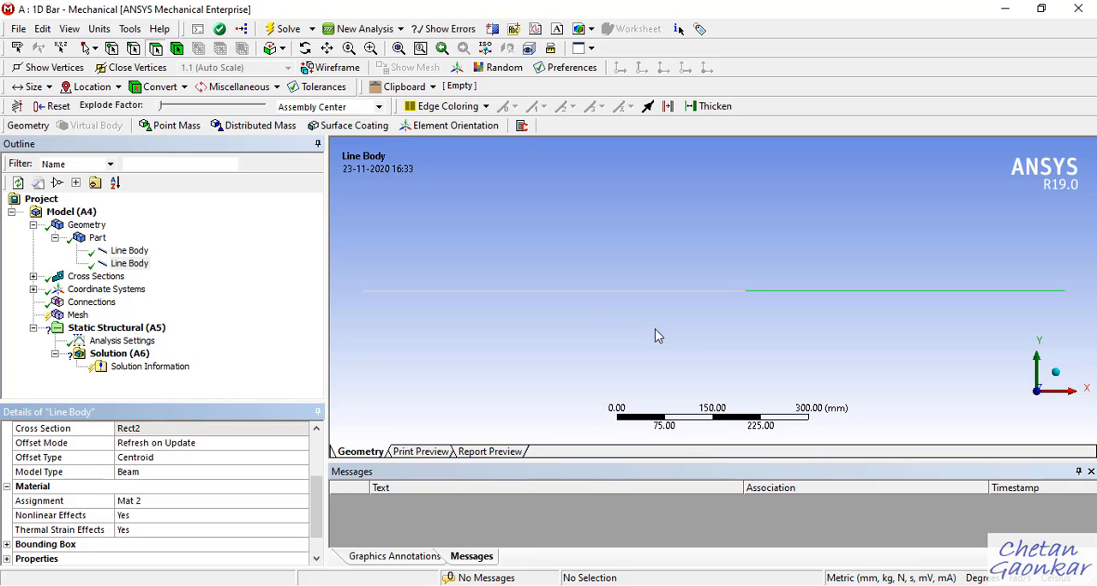
Select the first line body and turn on the Cross Section Solids (Geometry) display.
left_click(129, 251)
left_click(136, 252)
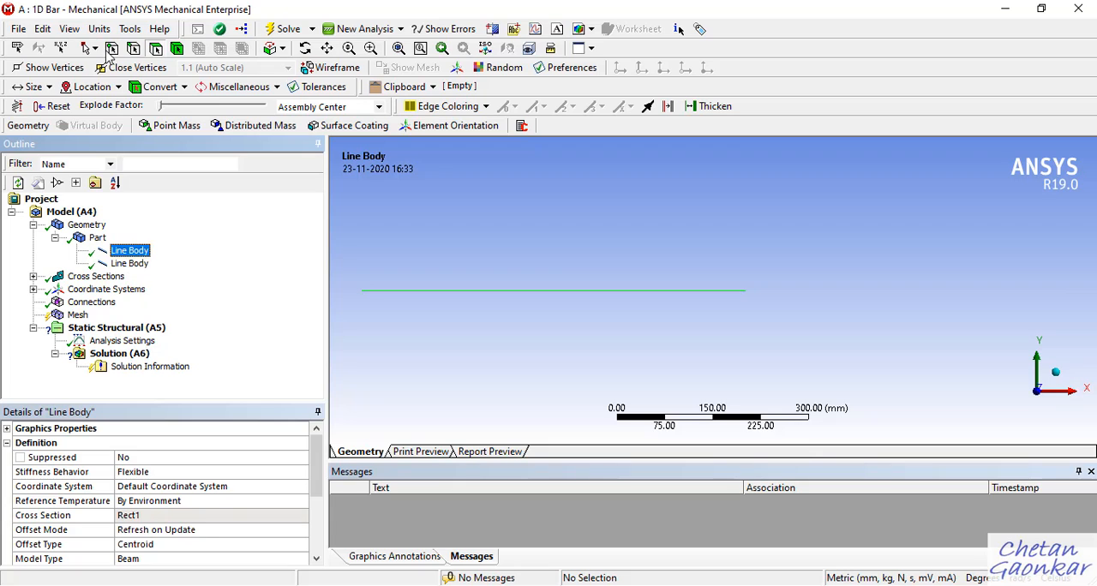
left_click(69, 28)
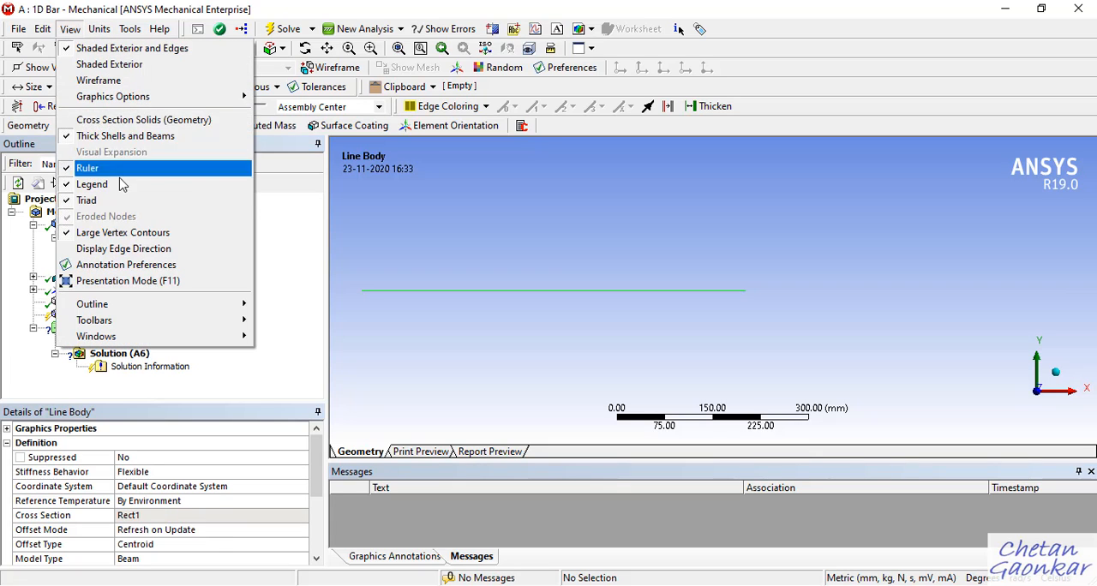
left_click(139, 120)
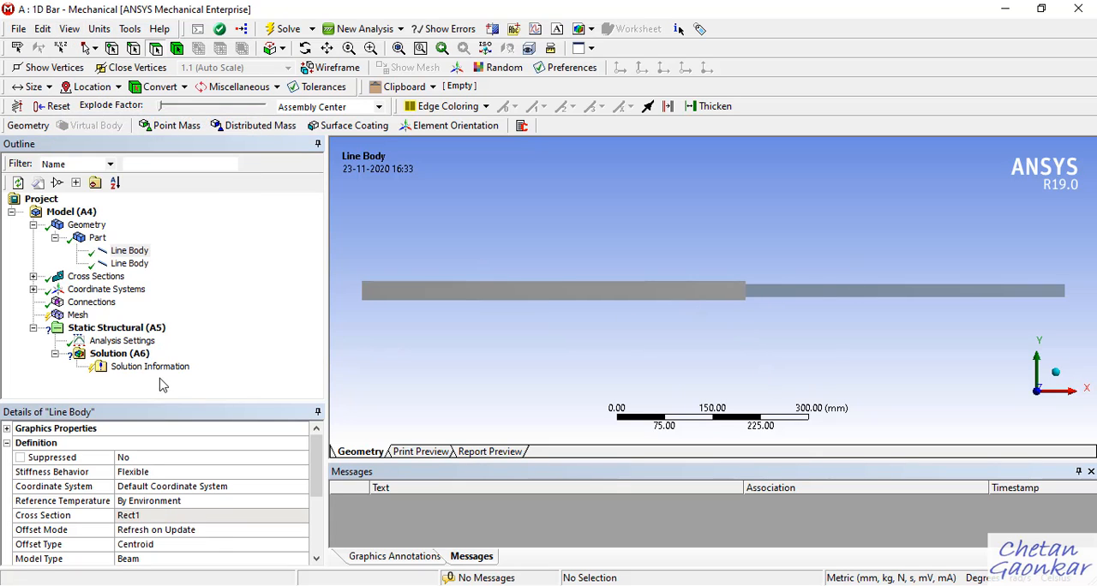
Collapse the Part and Geometry branches and turn off the cross-section solids display.
left_click(54, 237)
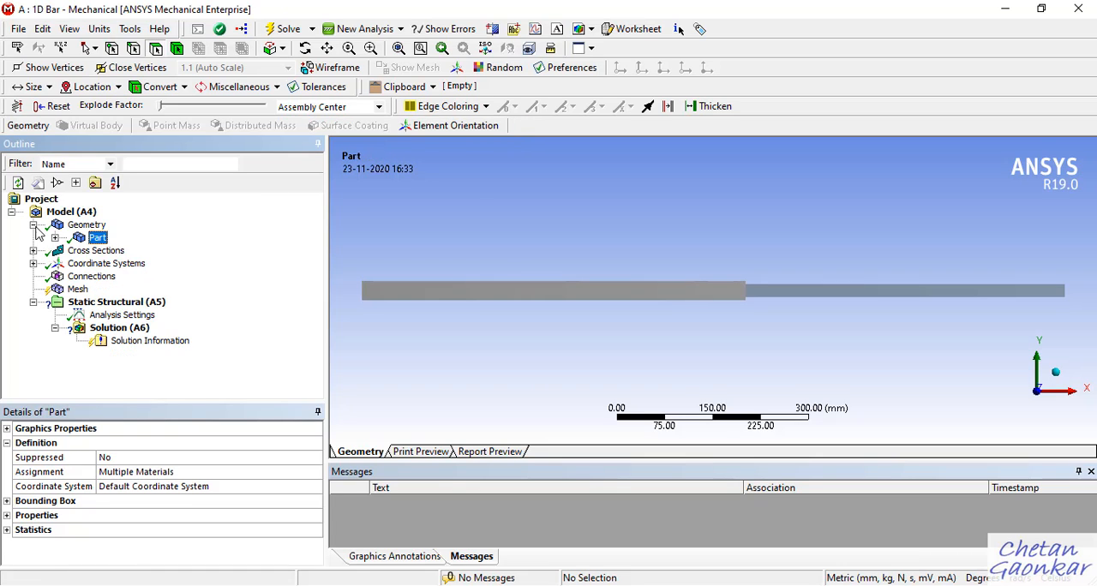
left_click(32, 224)
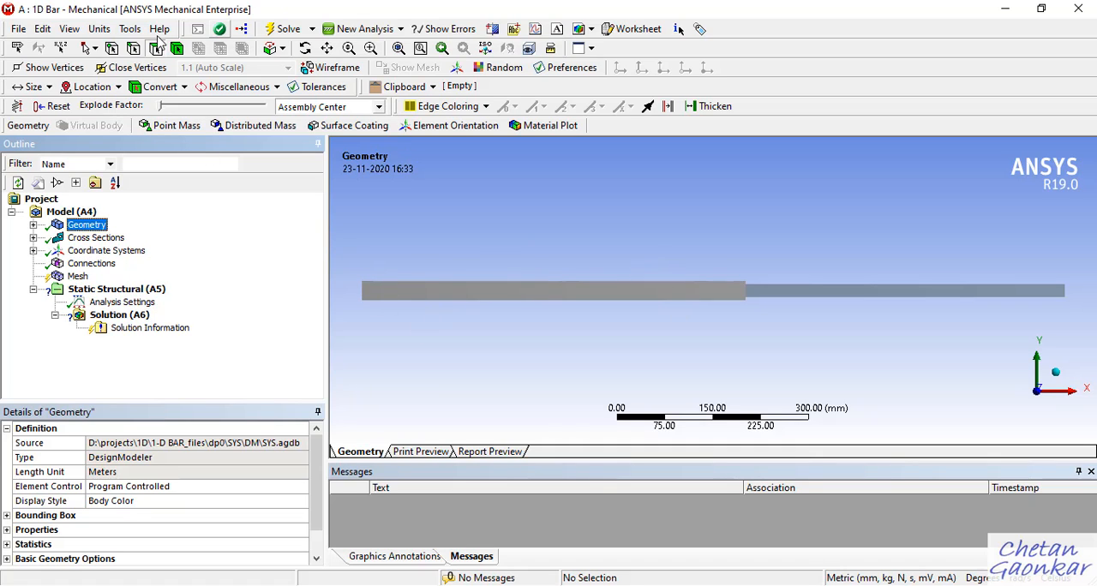
left_click(70, 29)
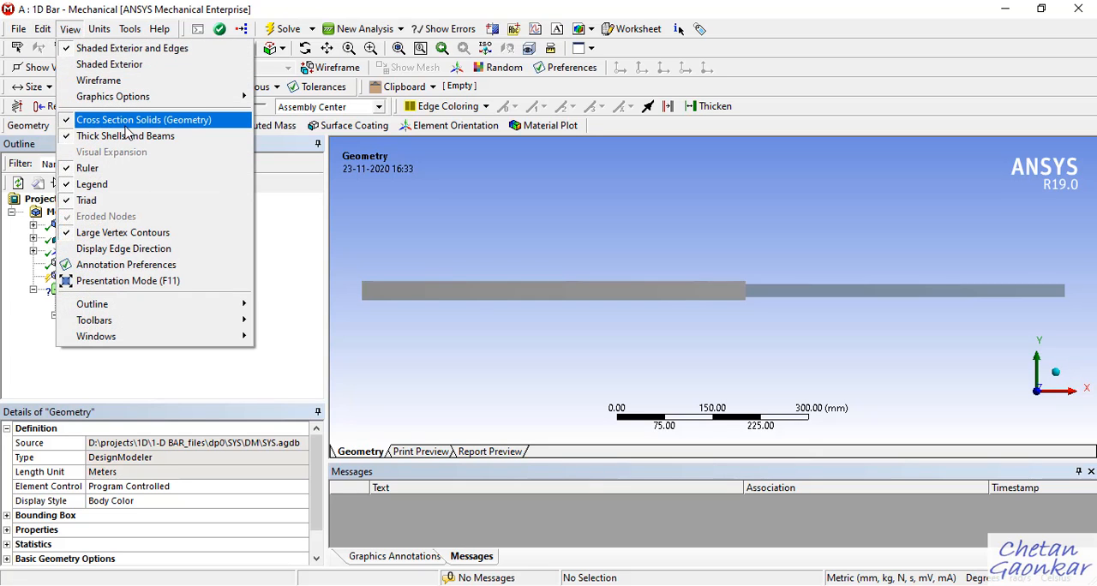
left_click(126, 120)
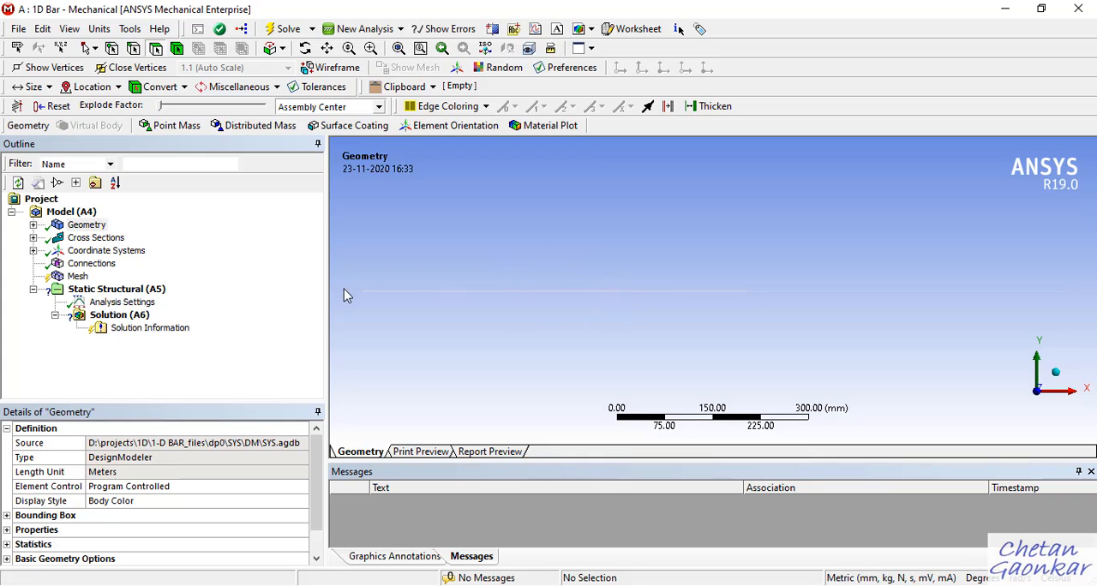
Generate the bar's mesh with the default settings and turn off the Thick Shells and Beams display.
left_click(75, 277)
right_click(76, 277)
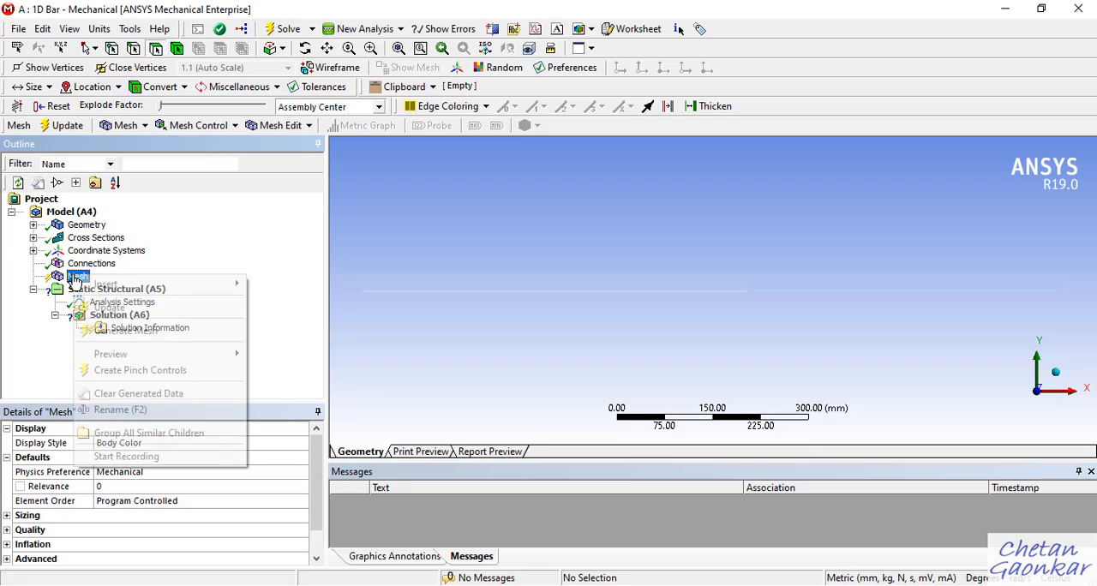
left_click(135, 331)
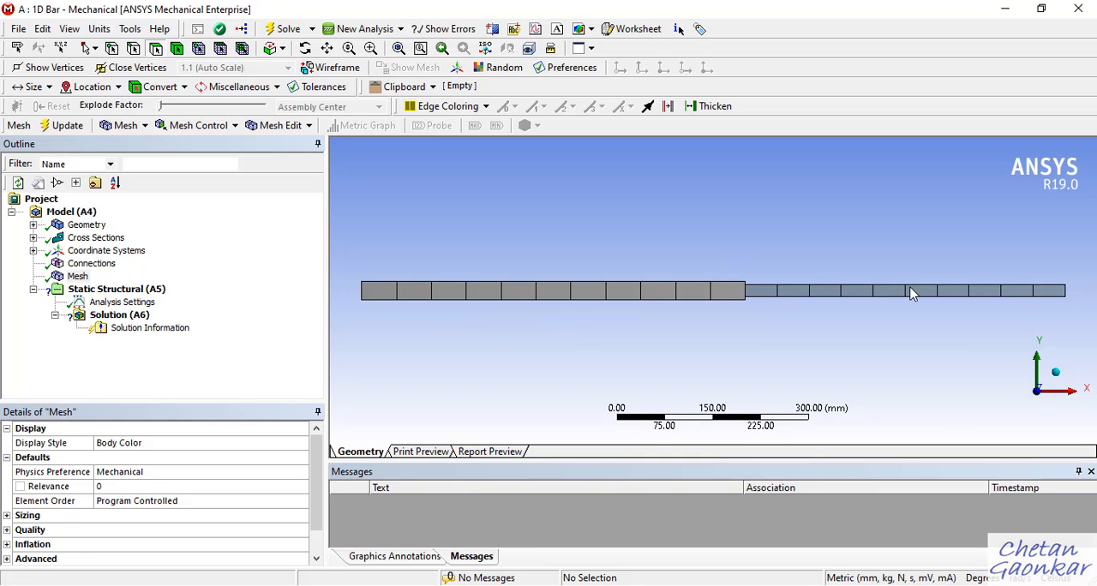
left_click(69, 28)
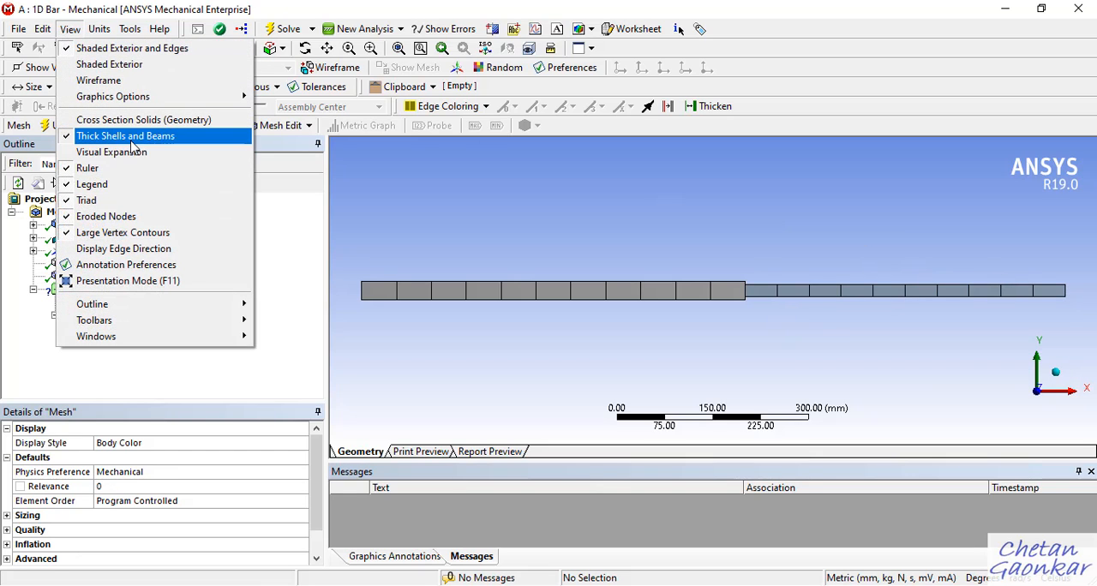
left_click(71, 139)
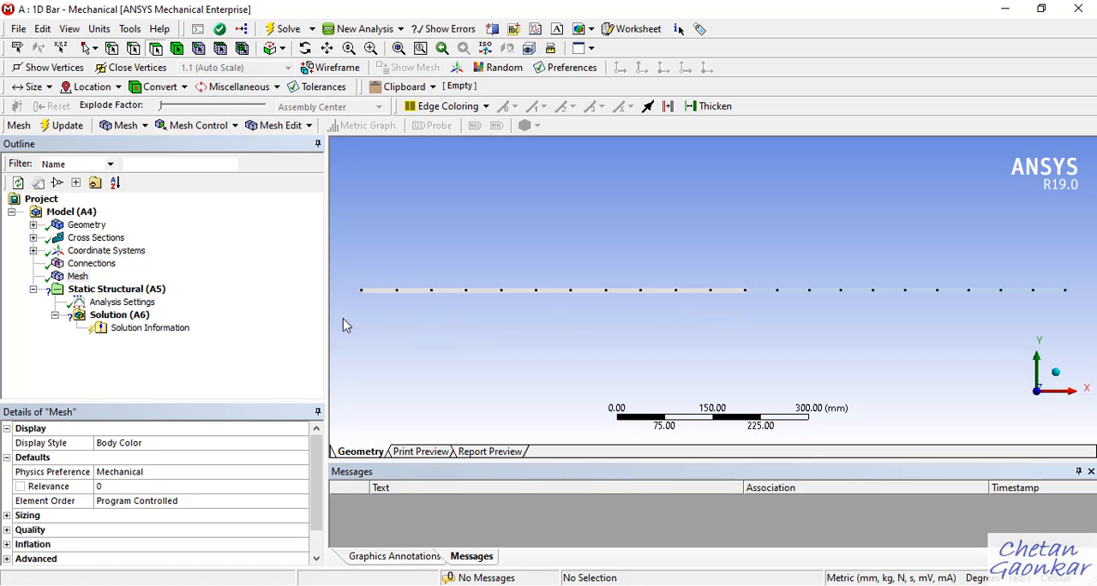
Set the mesh element size to 5 mm in the sizing settings and regenerate the mesh.
left_click(78, 277)
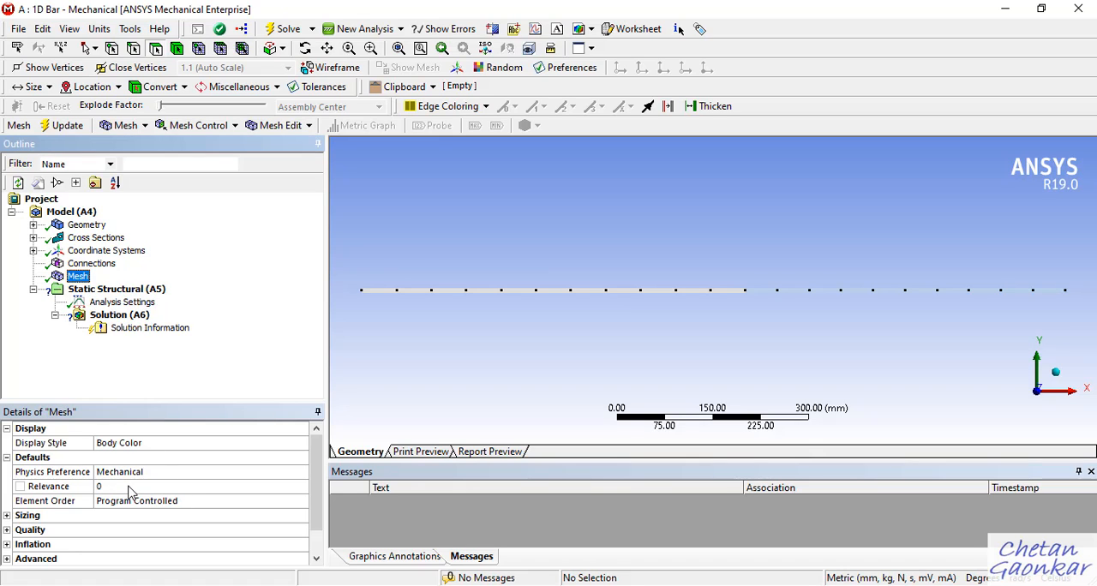
left_click(11, 519)
scroll(148, 527, "down", 1)
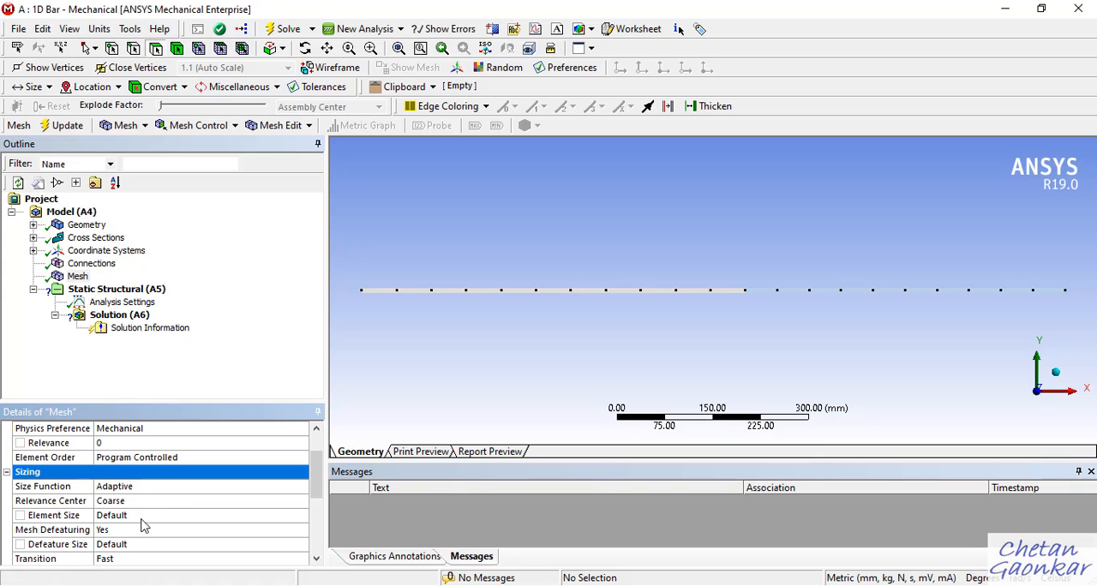
left_click(123, 516)
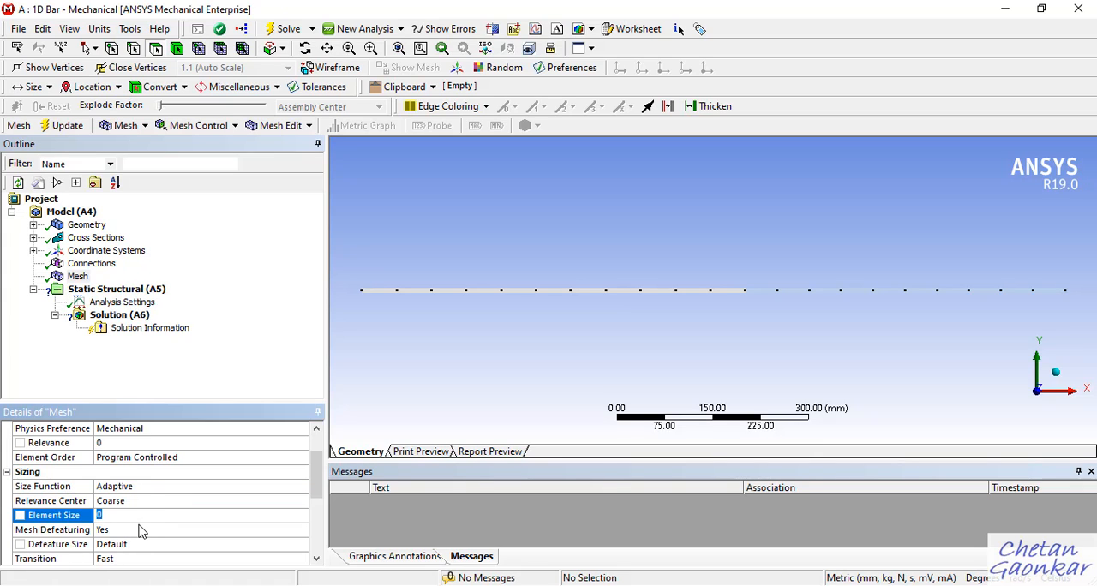
left_click(144, 504)
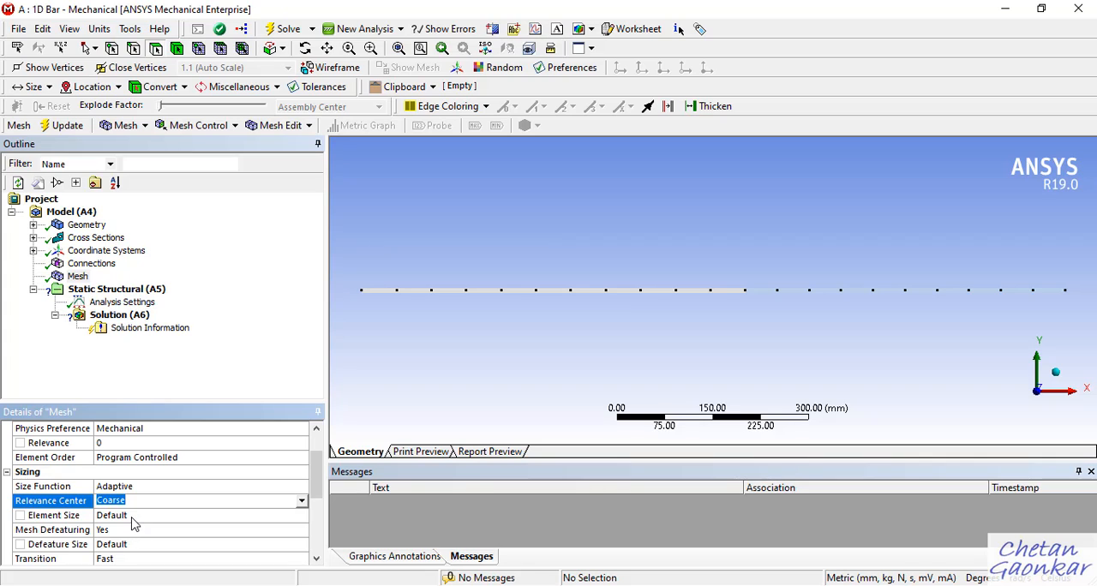
left_click(133, 518)
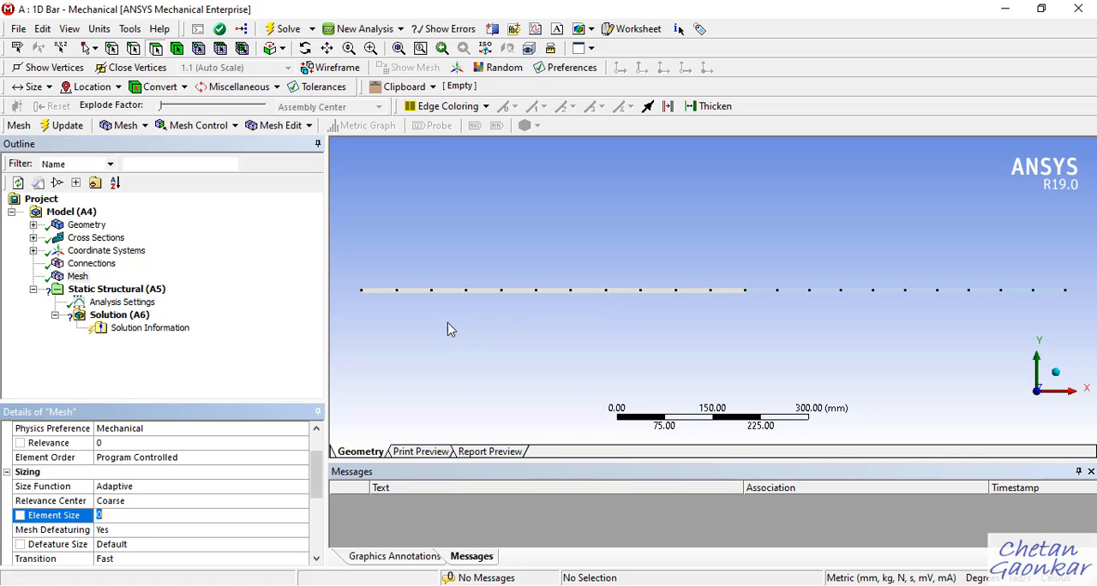
left_click(280, 327)
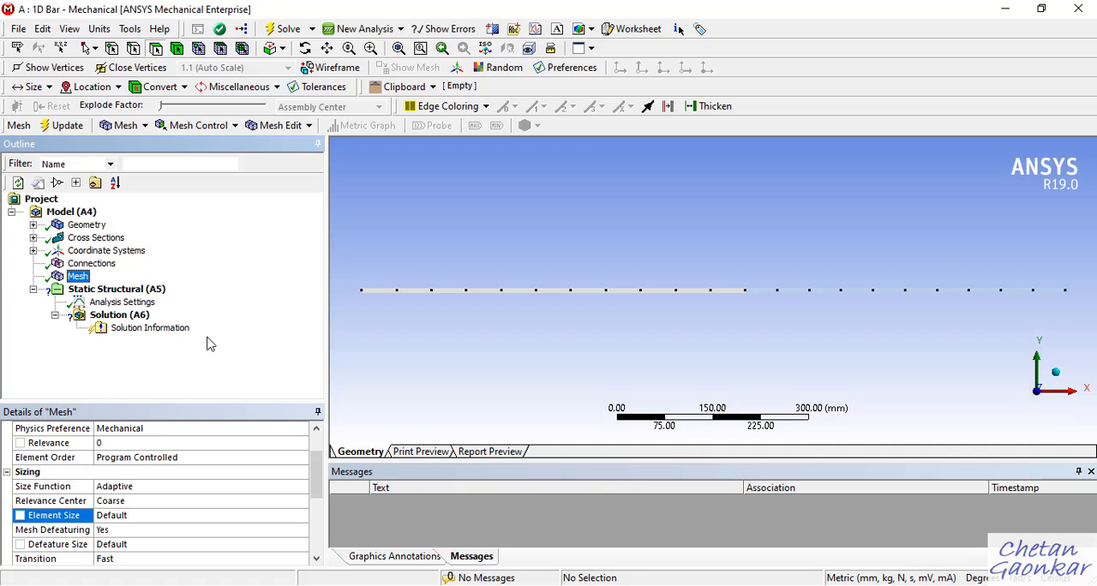
left_click(128, 515)
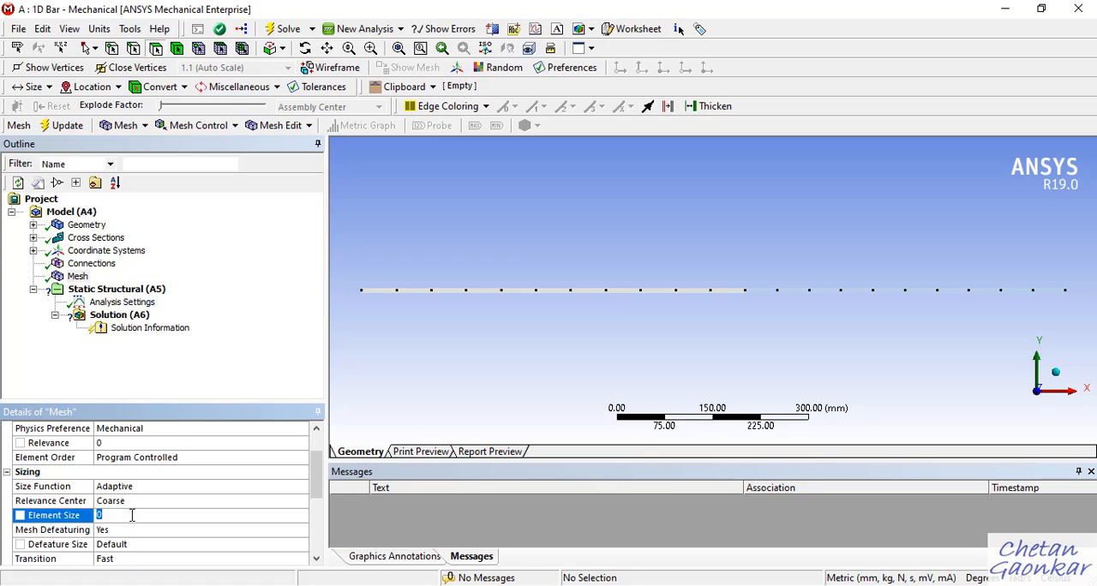
key("Return")
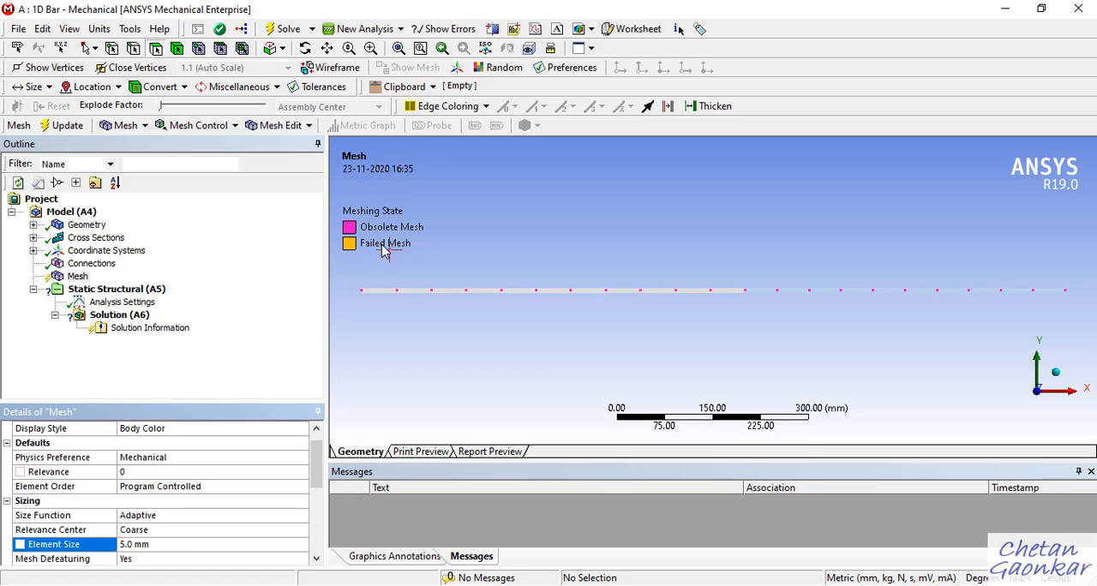
right_click(78, 278)
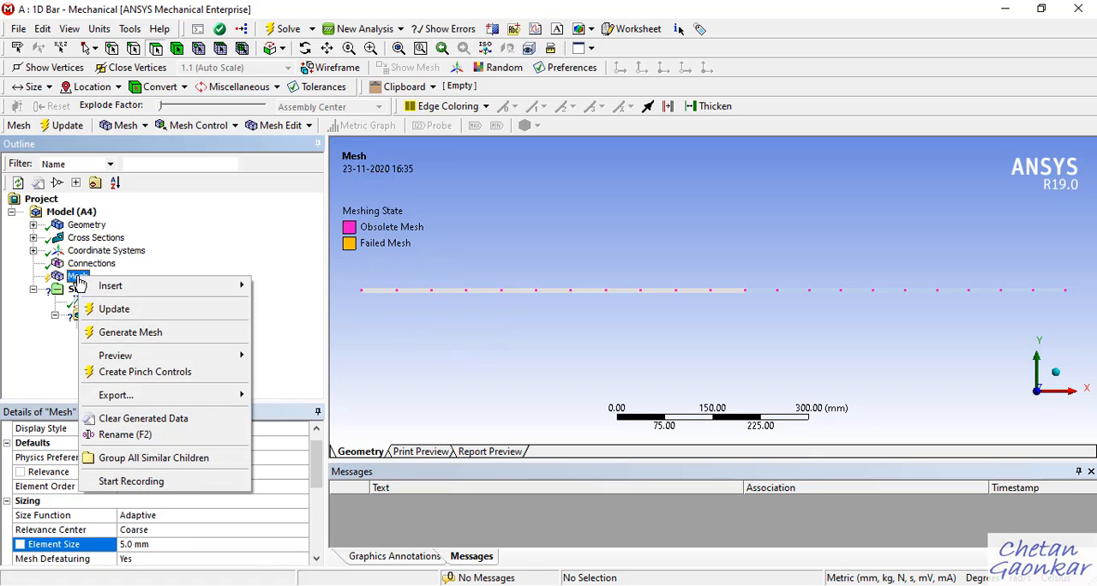
left_click(129, 333)
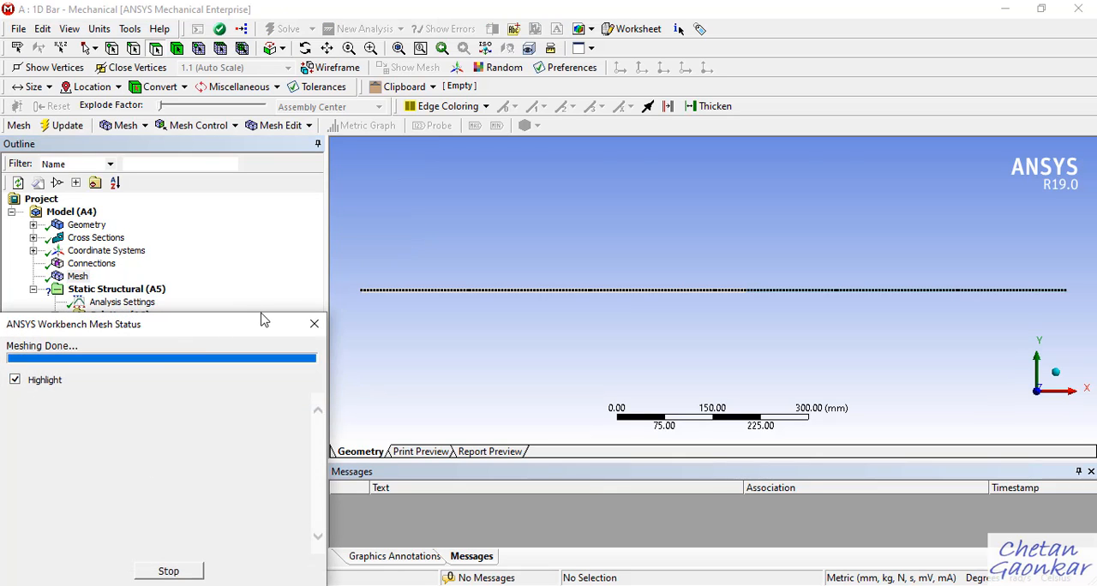
Examine the node spacing of the refined mesh along the bar.
scroll(439, 302, "up", 2)
scroll(446, 304, "up", 8)
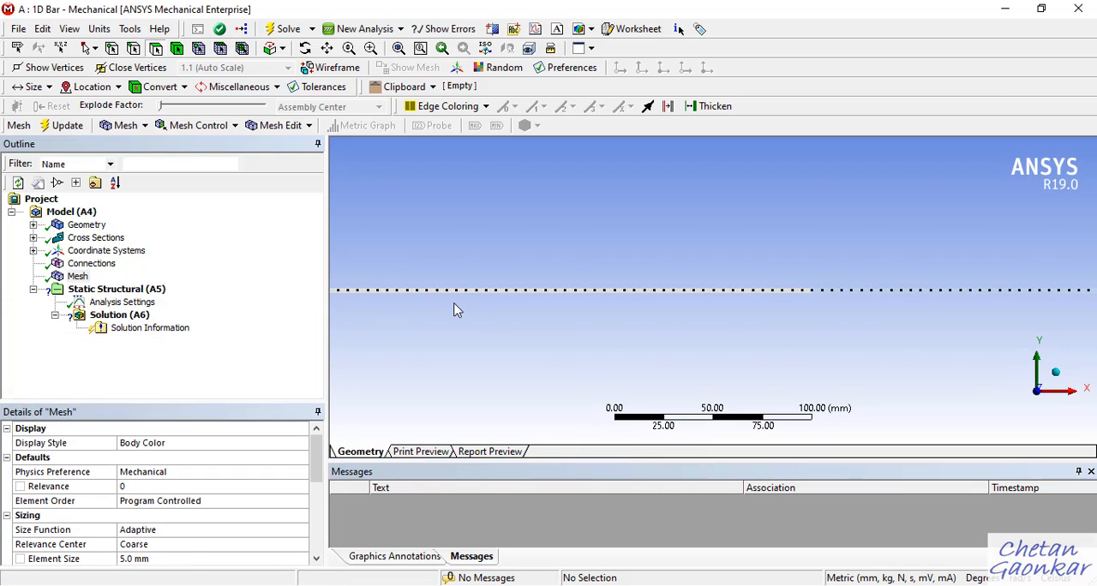
scroll(609, 316, "down", 10)
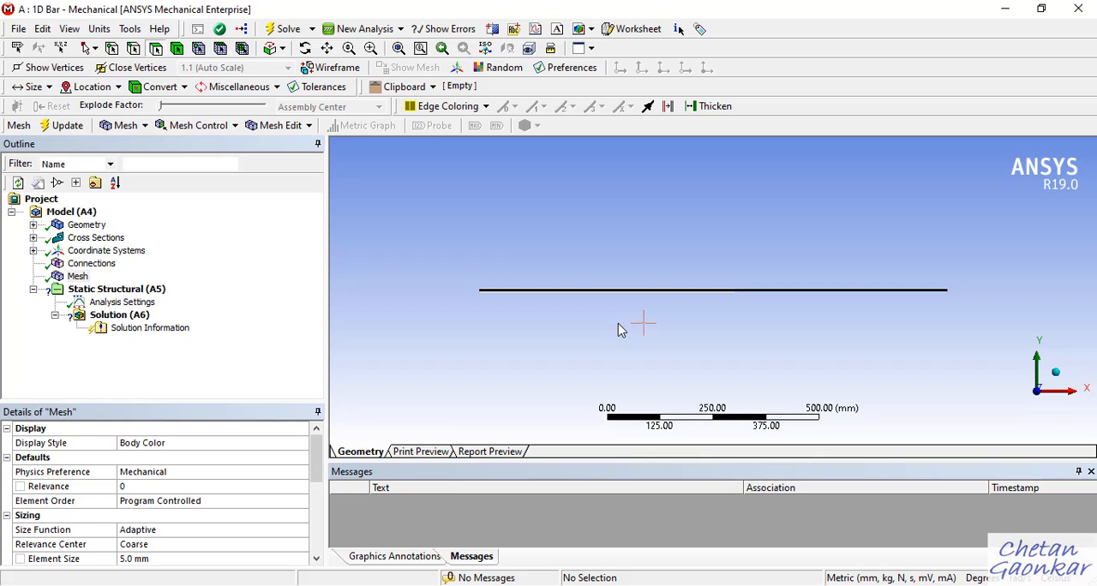
scroll(484, 307, "up", 5)
scroll(504, 302, "up", 3)
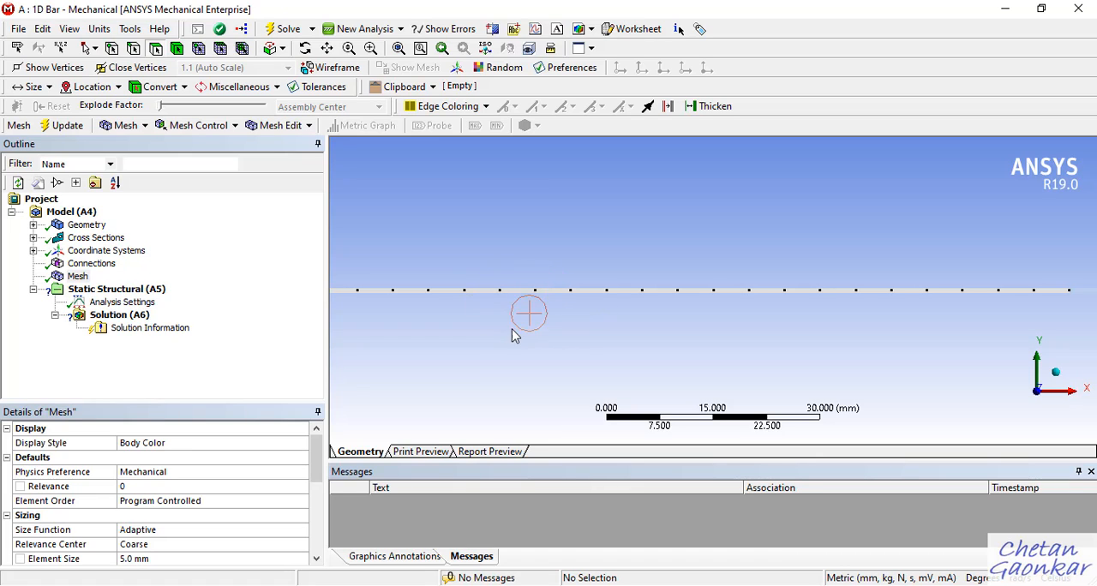
scroll(536, 319, "down", 10)
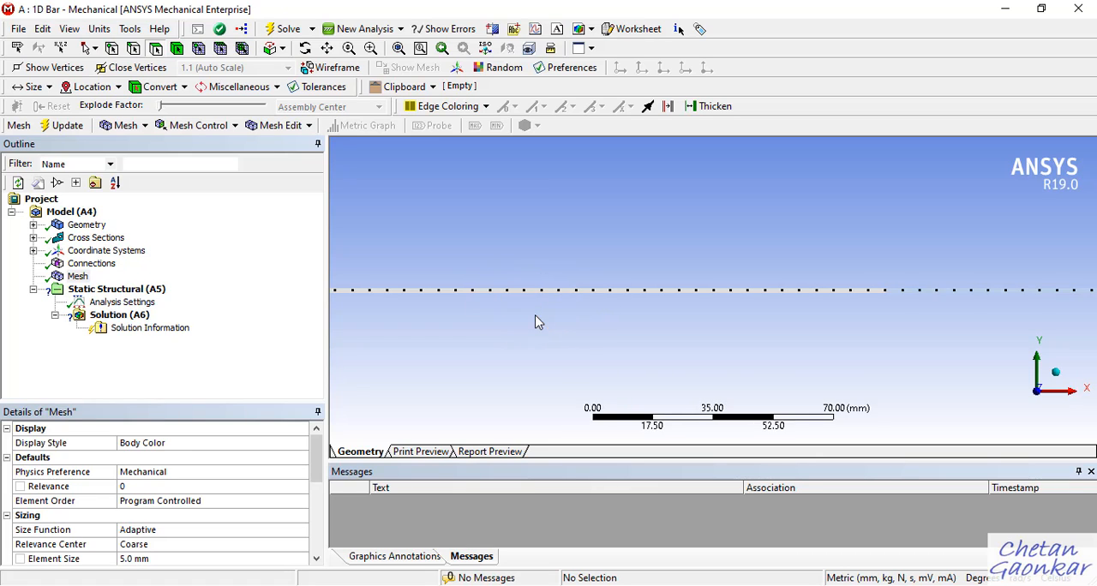
scroll(488, 311, "up", 2)
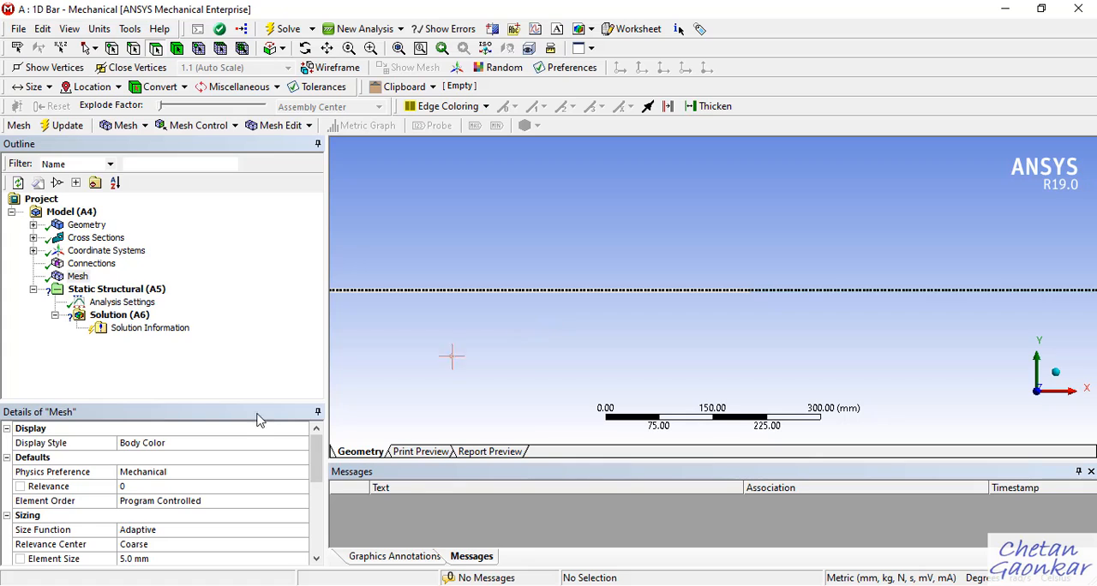
Set the mesh element size to 20 mm and regenerate the bar's mesh.
scroll(157, 535, "down", 2)
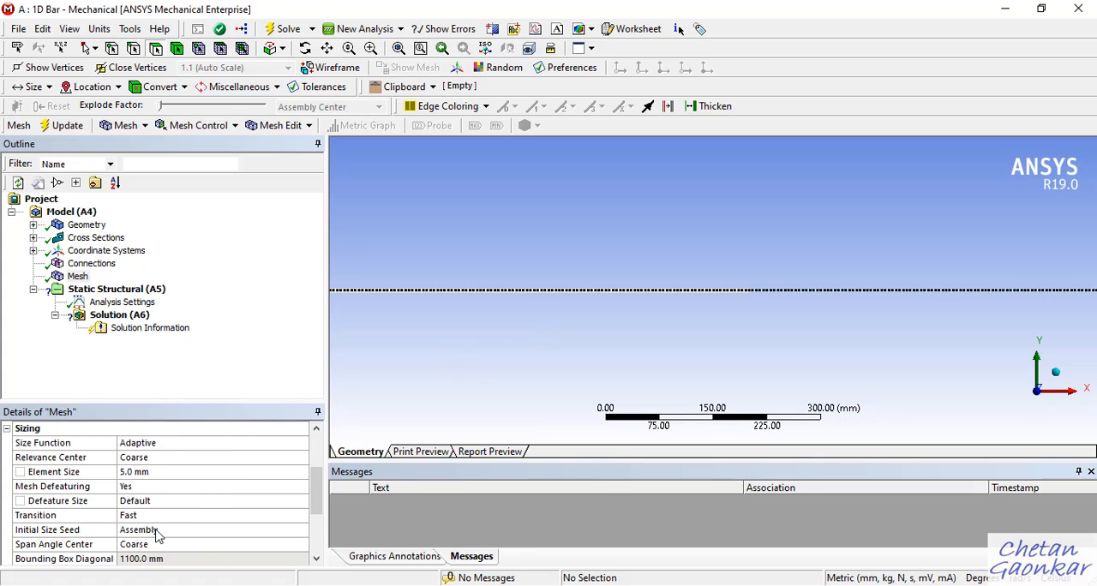
left_click(162, 471)
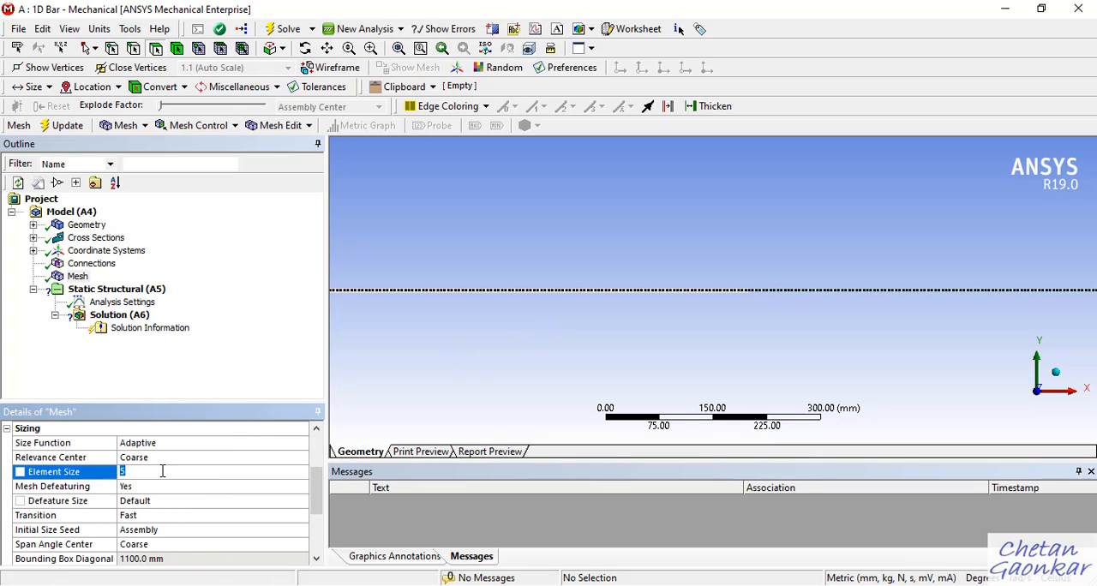
type("20")
key("Return")
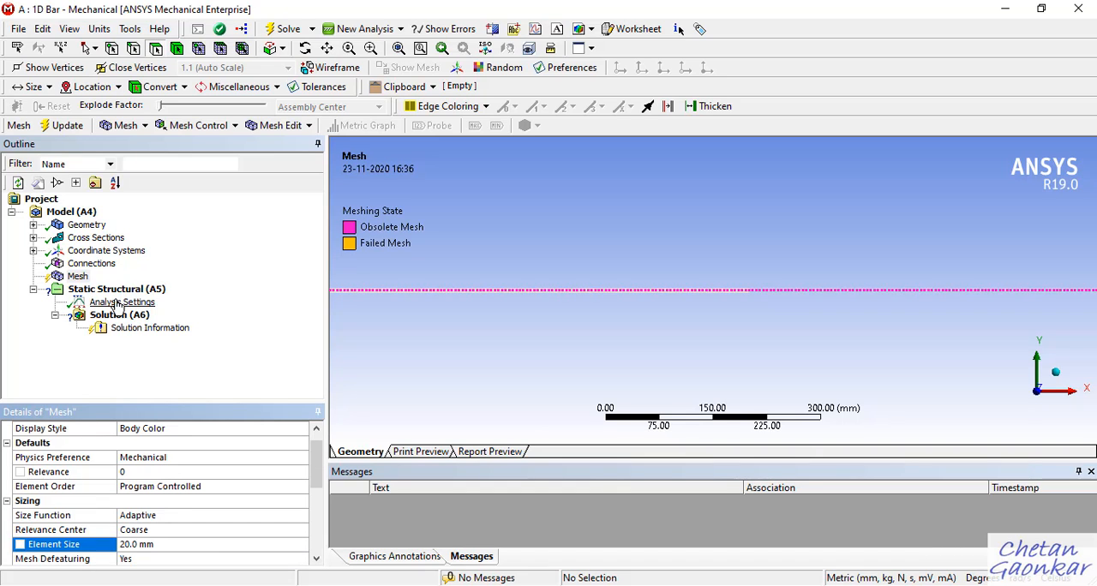
right_click(72, 276)
left_click(107, 332)
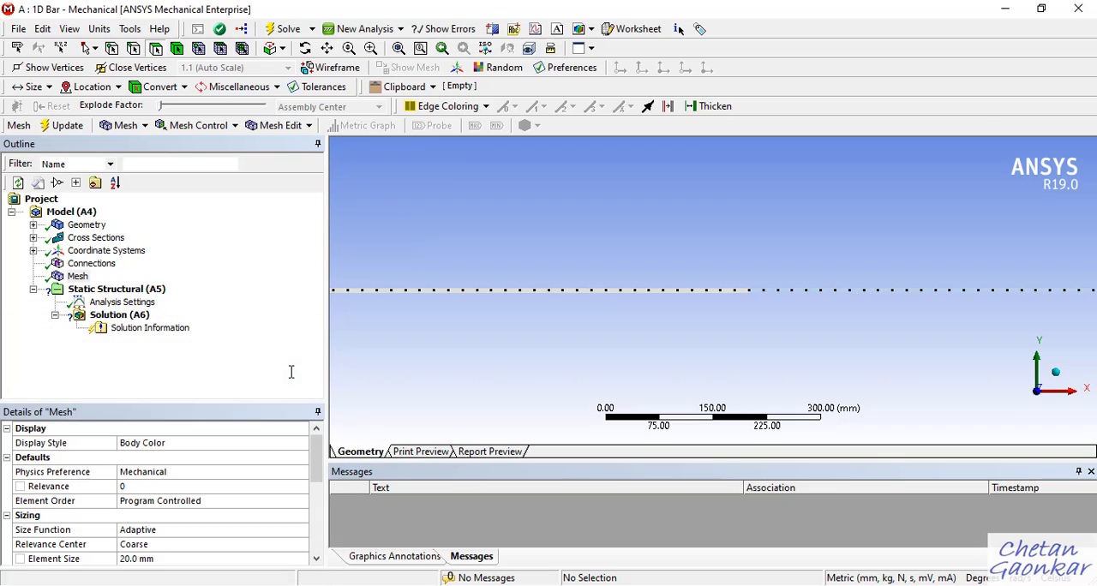
Examine the node spacing of the regenerated mesh over the whole bar and restore the view along the Z axis.
scroll(725, 330, "down", 2)
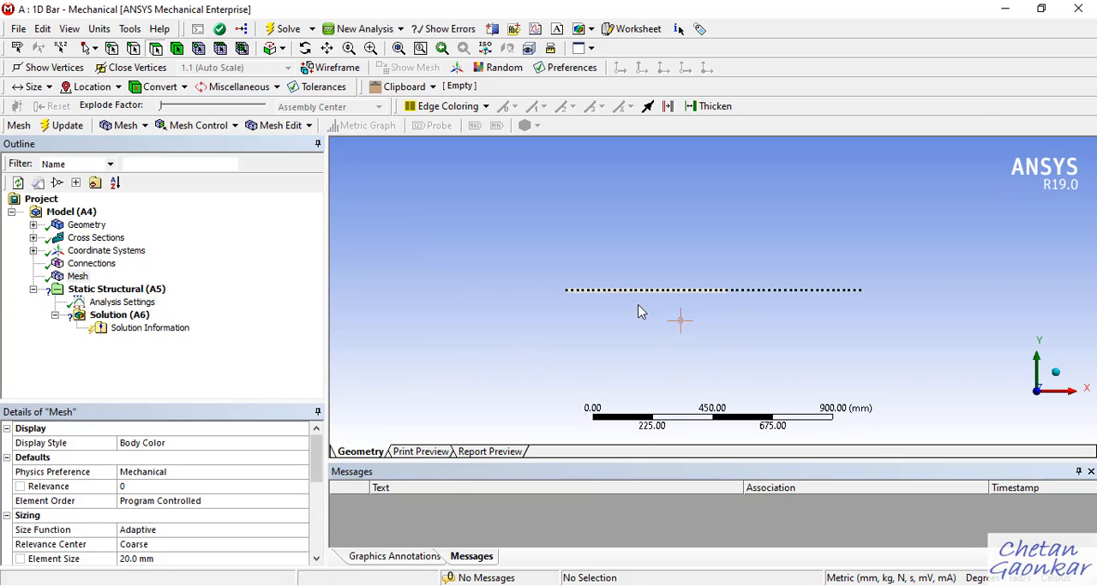
scroll(638, 305, "up", 3)
scroll(539, 306, "up", 2)
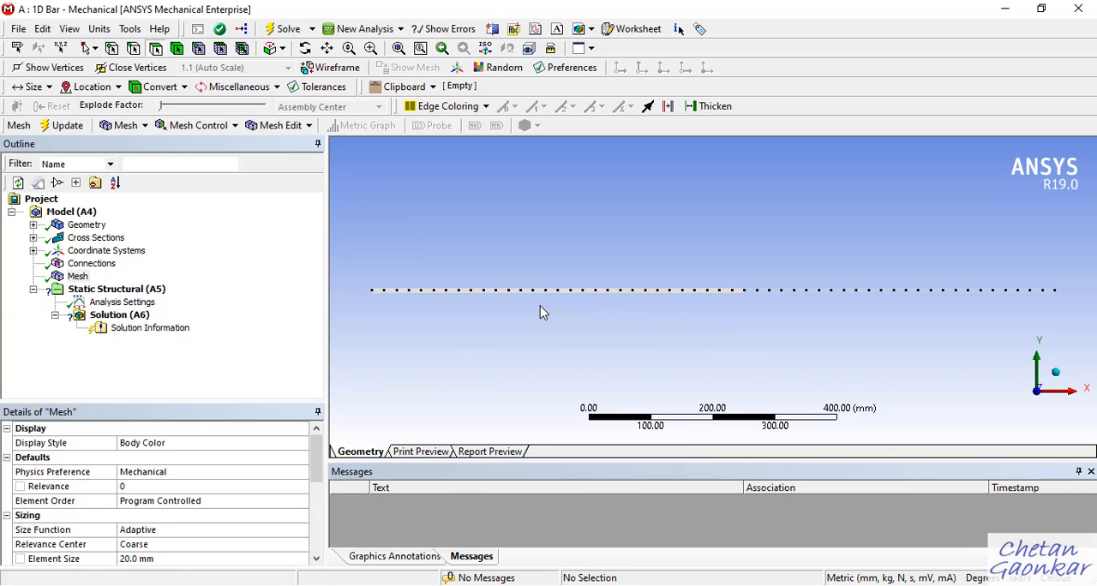
middle_click_drag(540, 307, 921, 356)
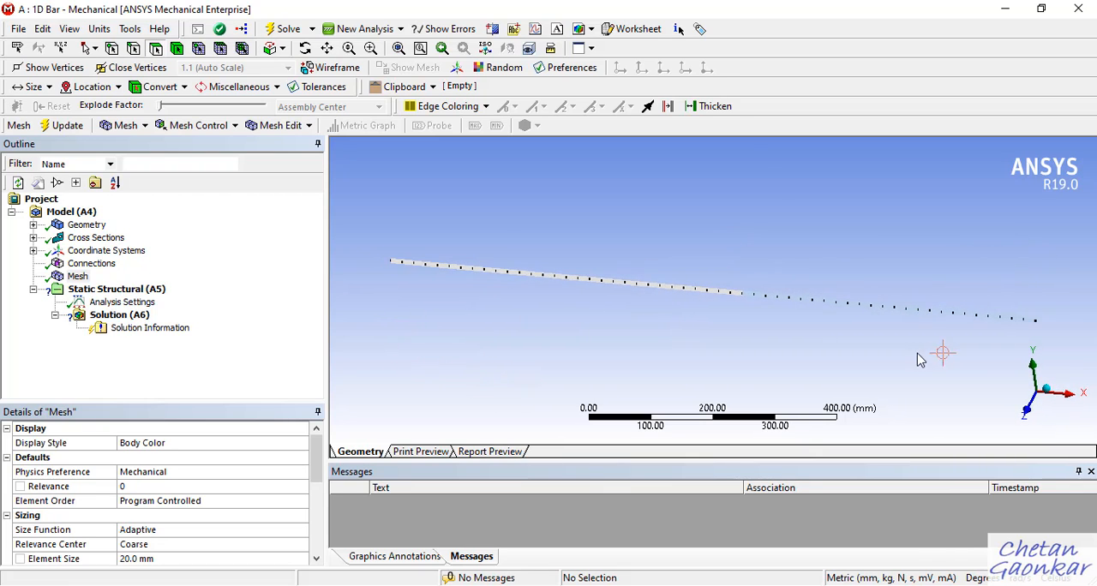
left_click(1027, 410)
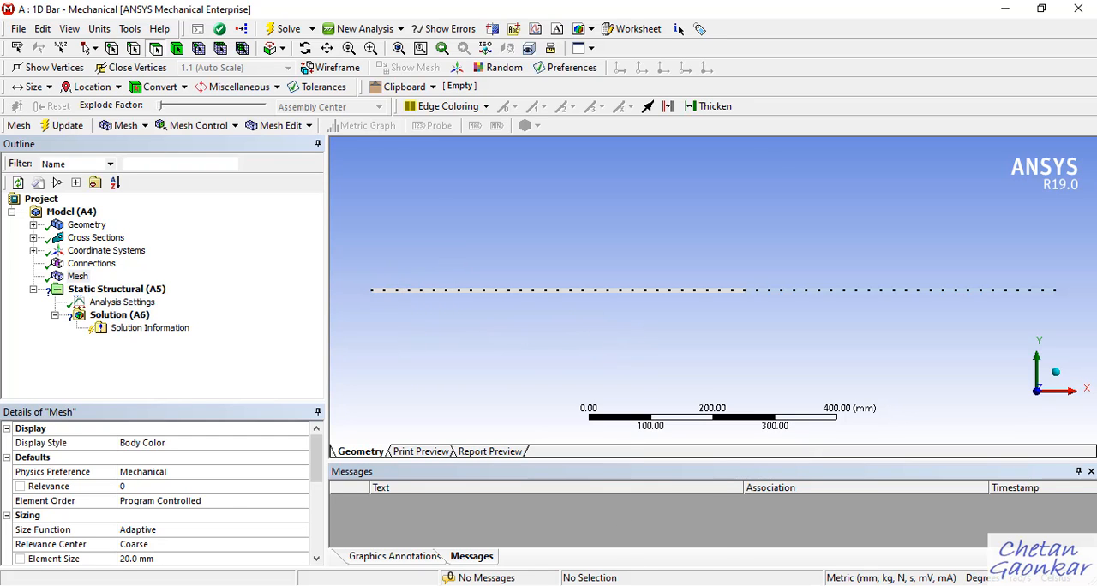
Switch to the OneNote problem sketch to check the bar's support and loading, and return to Mechanical.
mouse_move(634, 581)
left_click(634, 527)
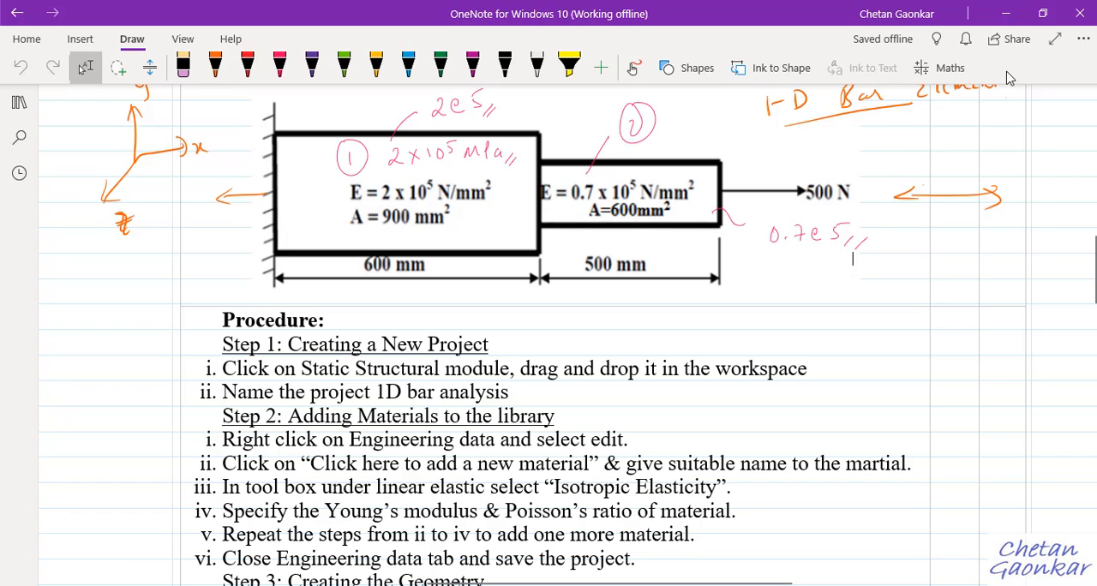
left_click(1006, 13)
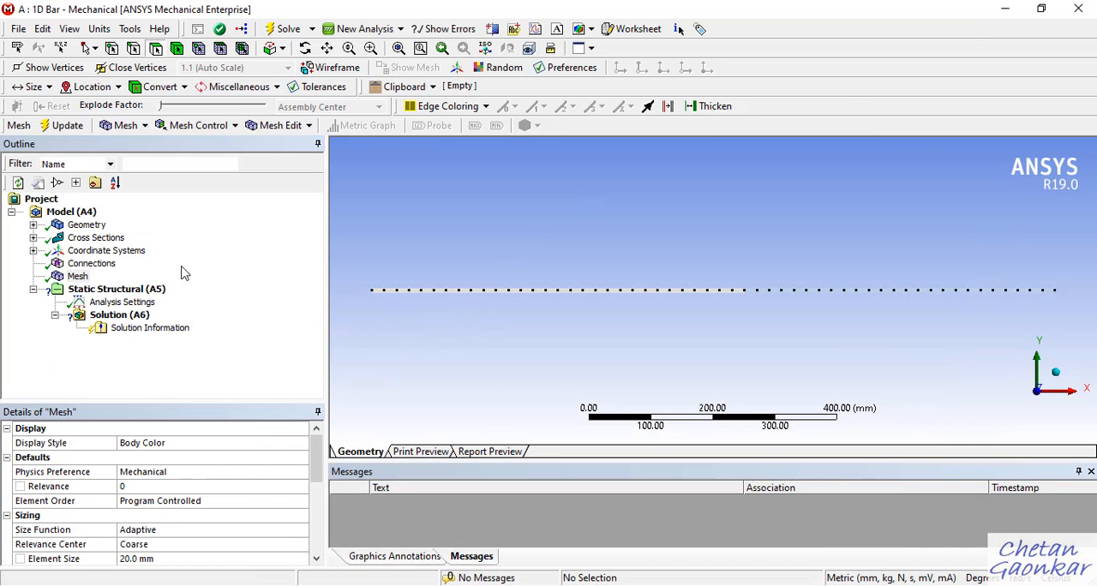
Add a Fixed Support to the static structural analysis and apply it to the vertex at the origin end of the bar.
left_click(135, 291)
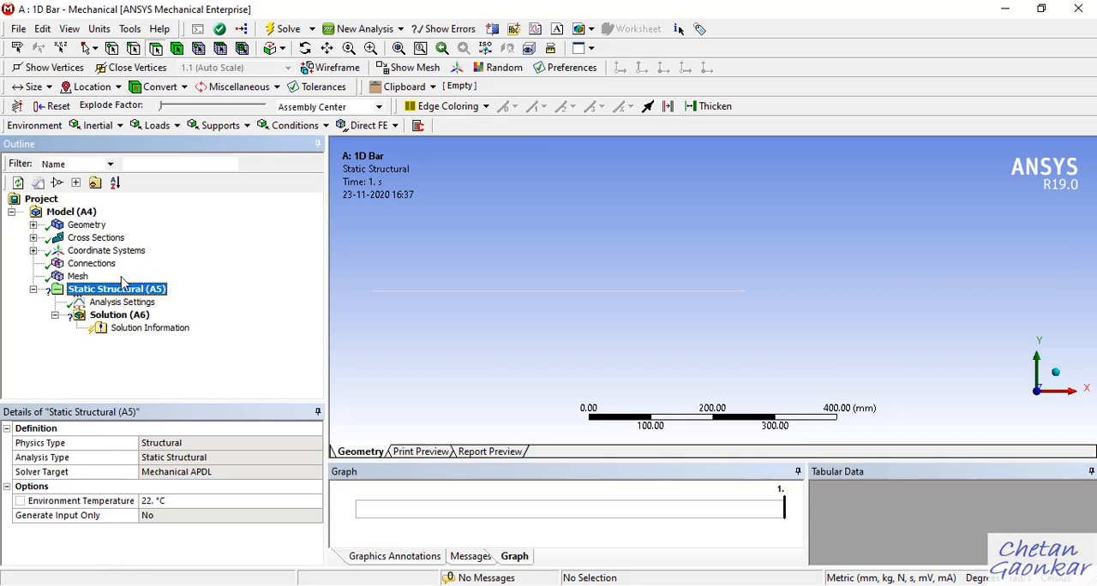
left_click(78, 277)
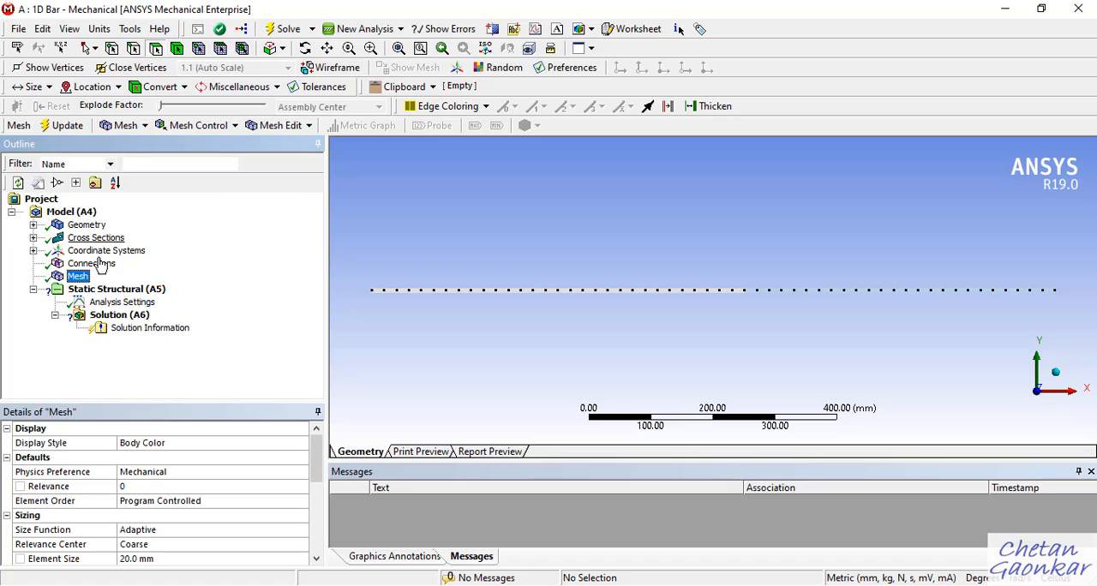
left_click(120, 290)
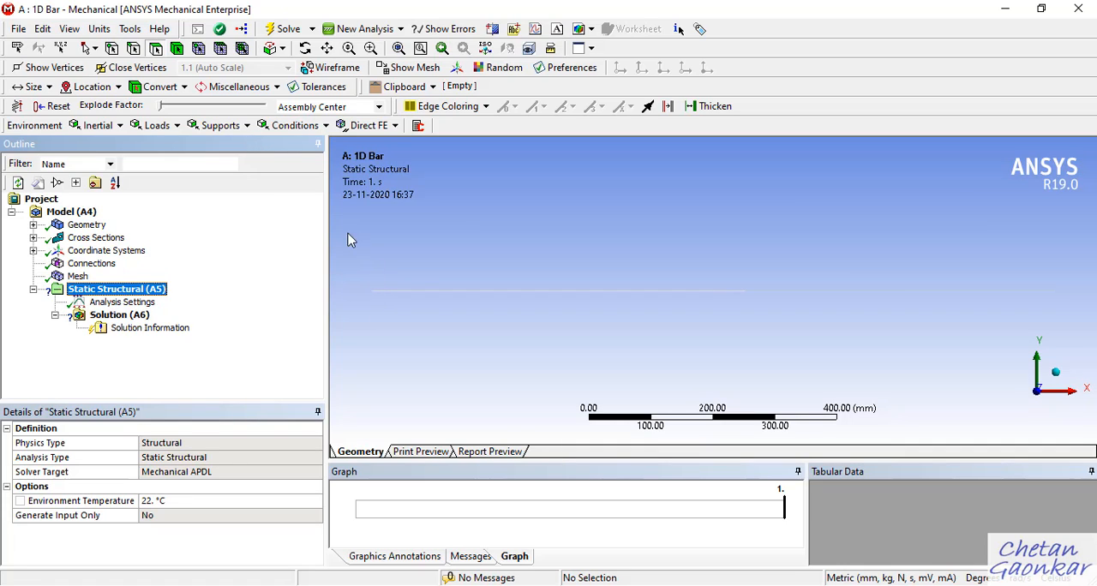
left_click(247, 126)
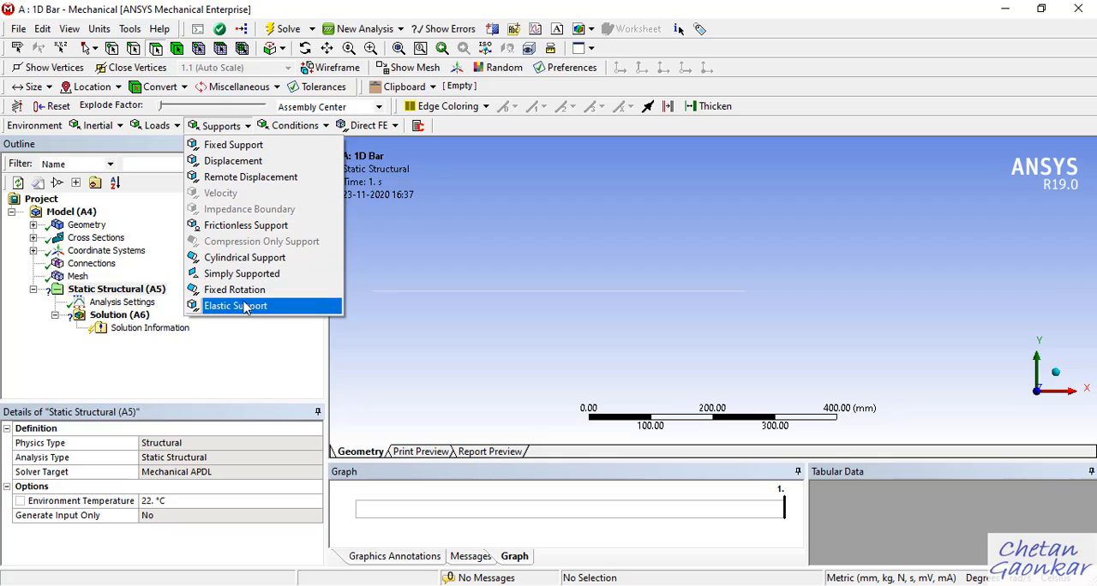
left_click(240, 149)
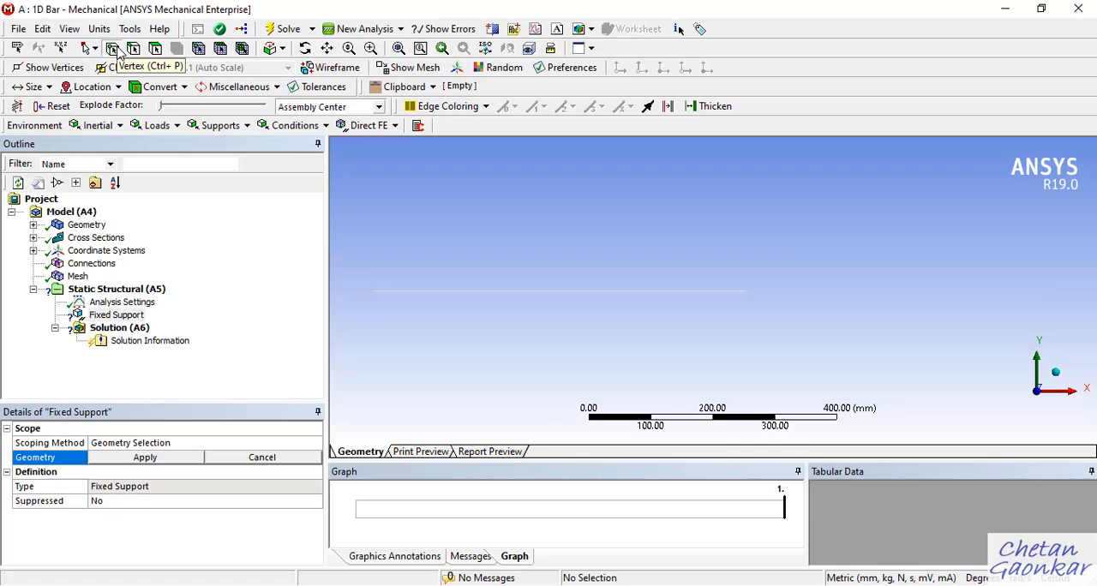
left_click(371, 291)
left_click(168, 447)
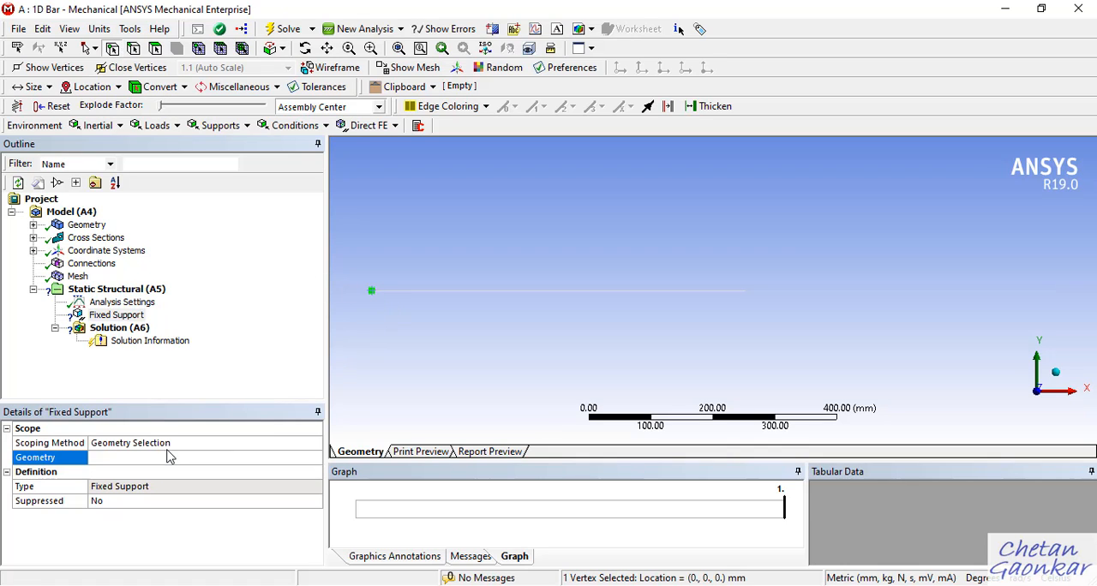
left_click(174, 453)
left_click(146, 457)
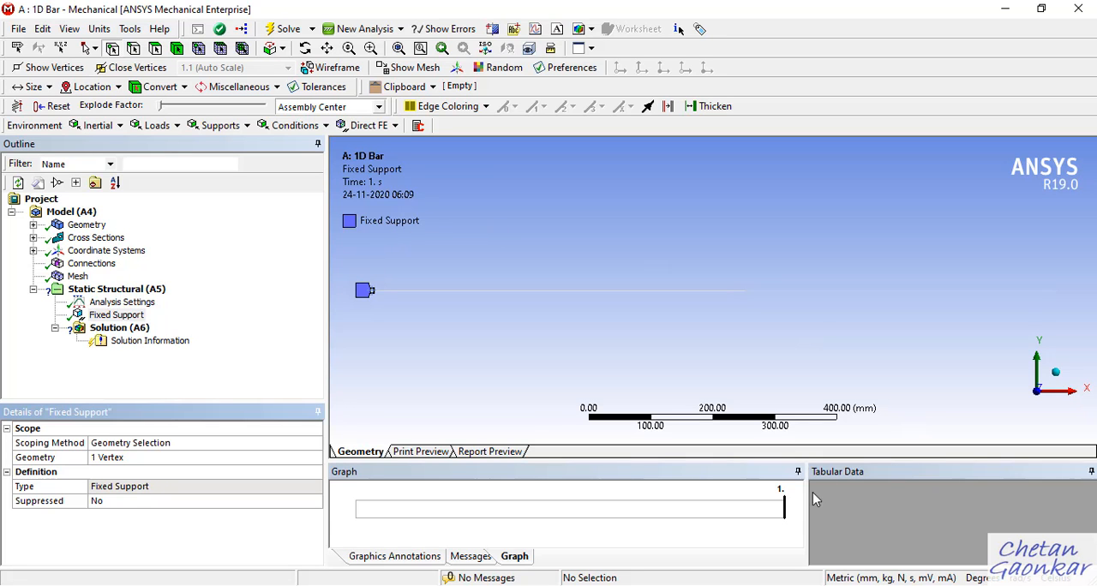
Check the load in the OneNote problem sketch and add a Force on the vertex at the bar's free end.
key("alt+Tab")
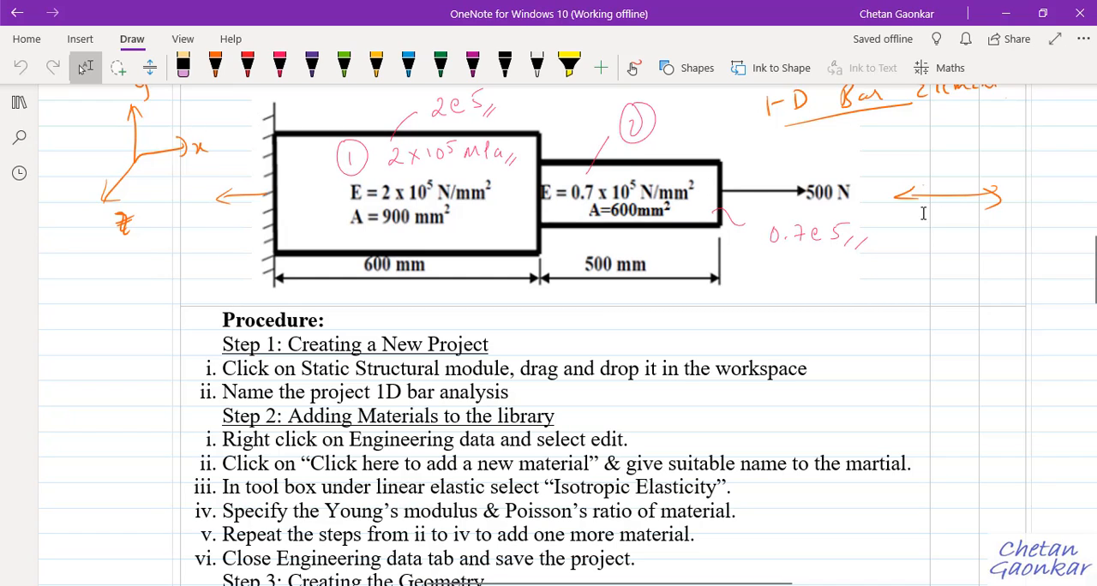
left_click(1008, 12)
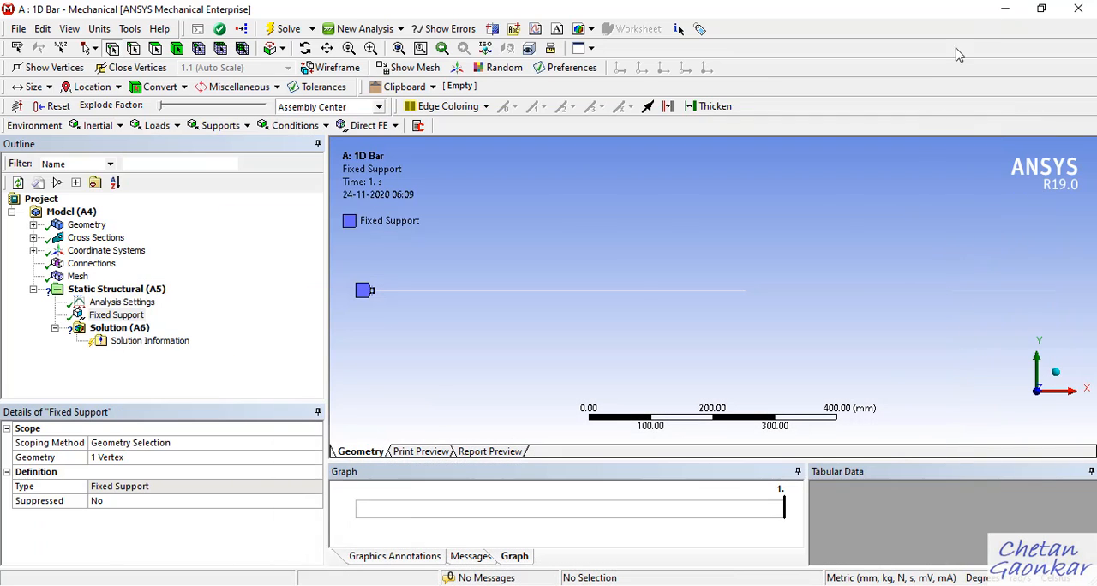
left_click(121, 292)
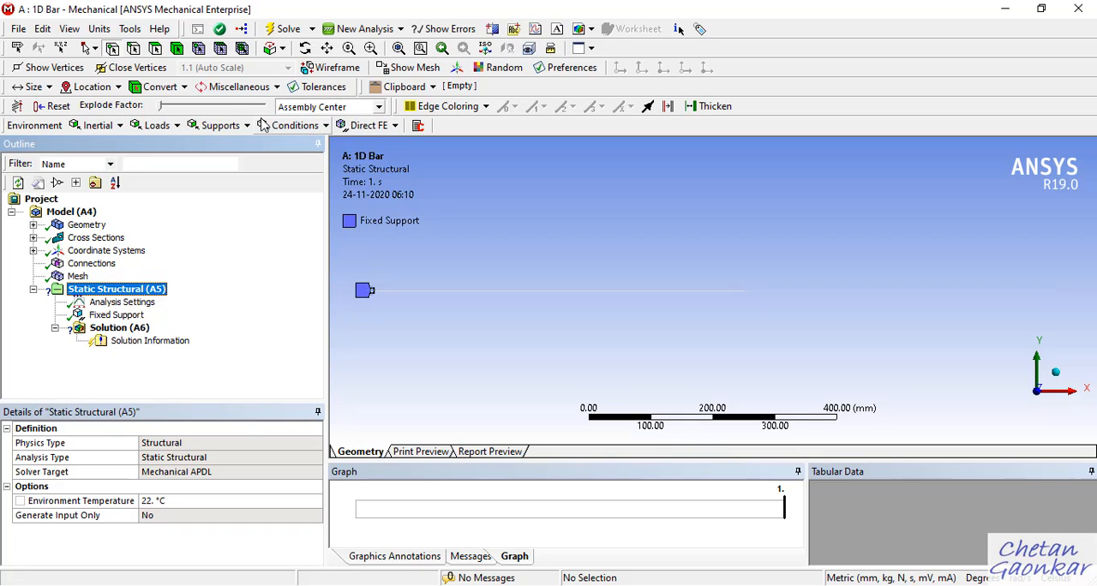
left_click(176, 126)
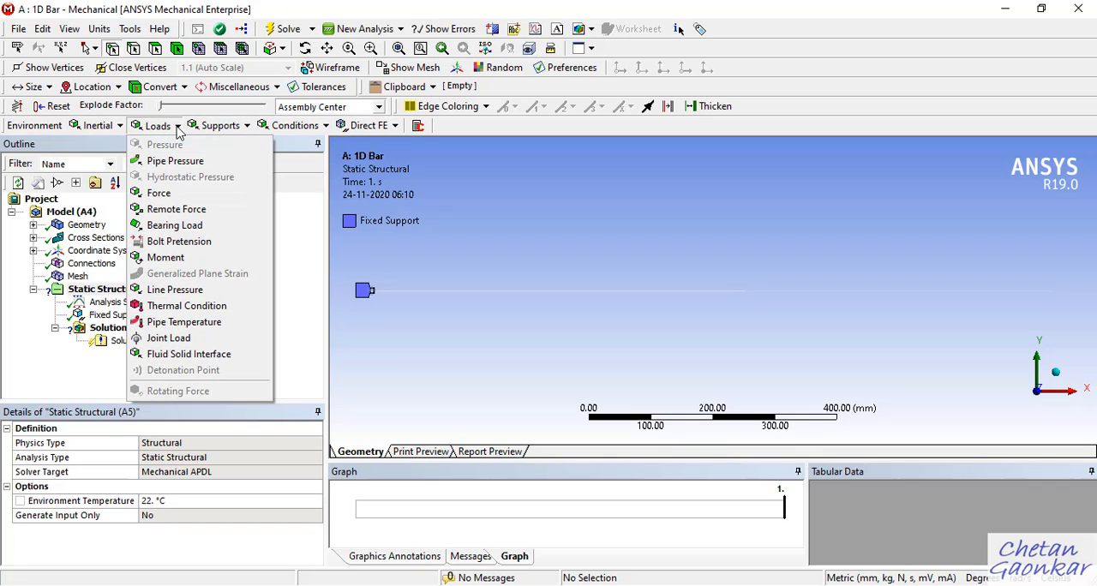
left_click(162, 194)
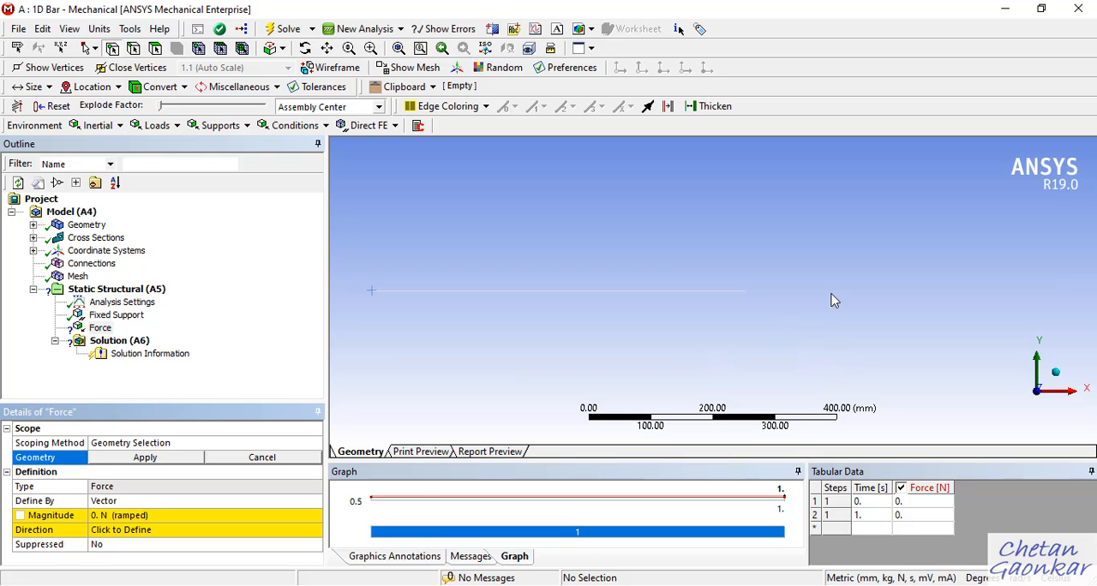
left_click(1056, 293)
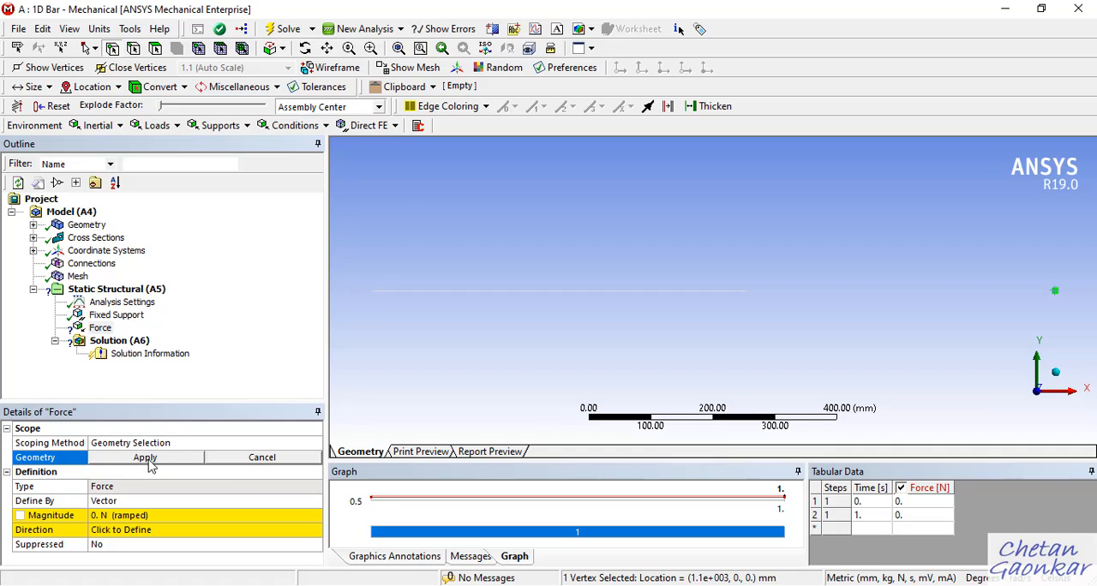
left_click(146, 458)
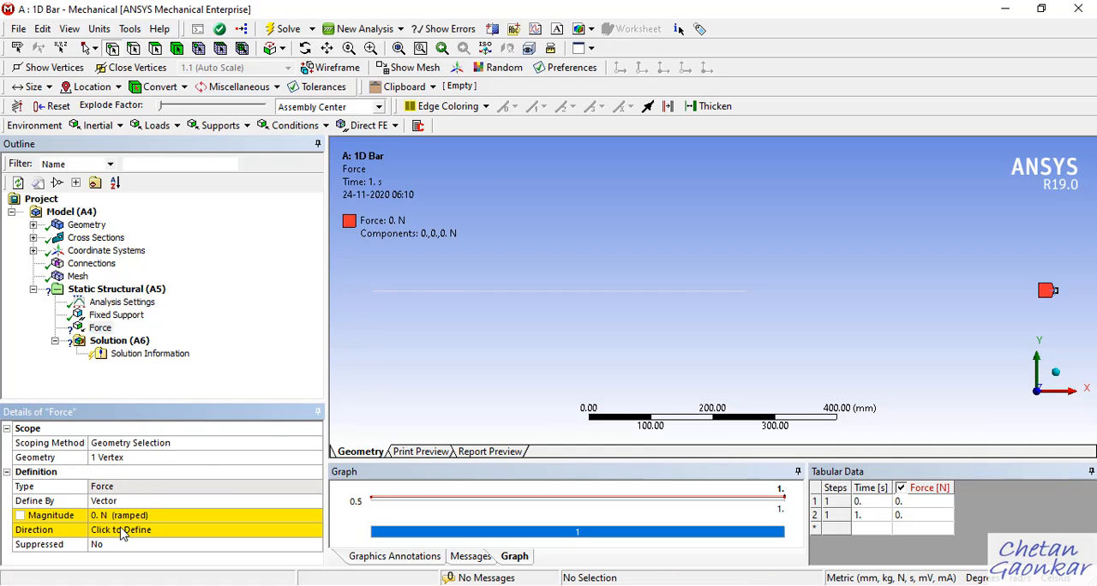
Set the force magnitude to 500 N and define its direction along the 500 mm edge, pointing toward +X.
left_click(182, 517)
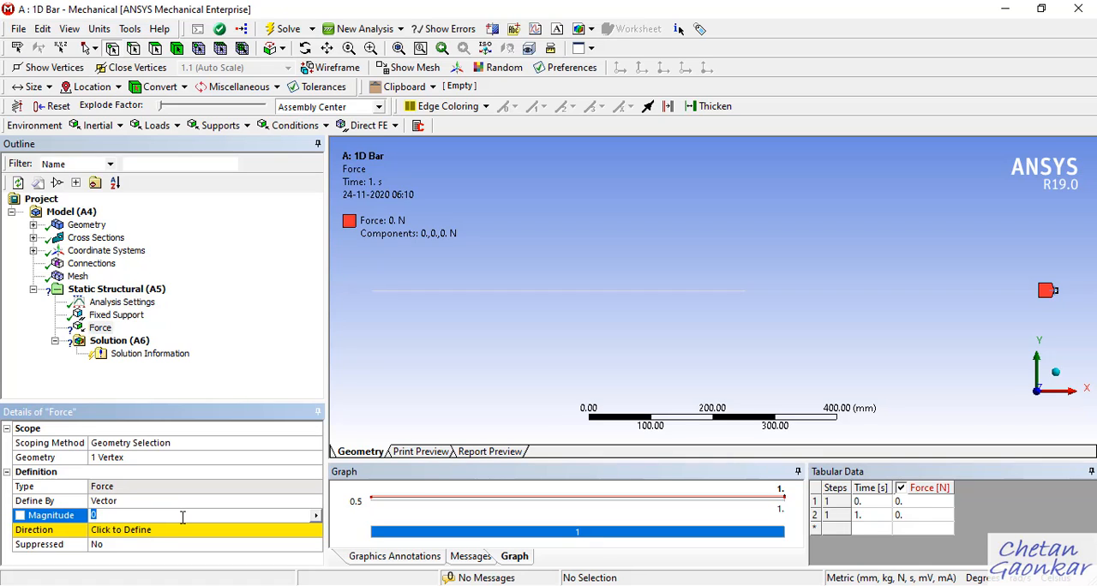
type("500")
key("Return")
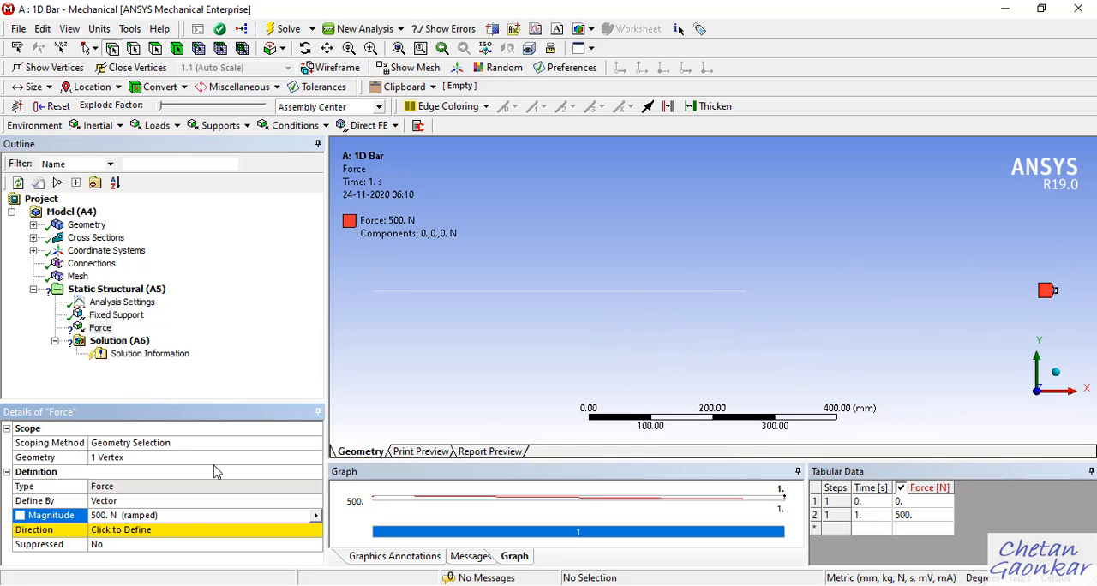
left_click(154, 532)
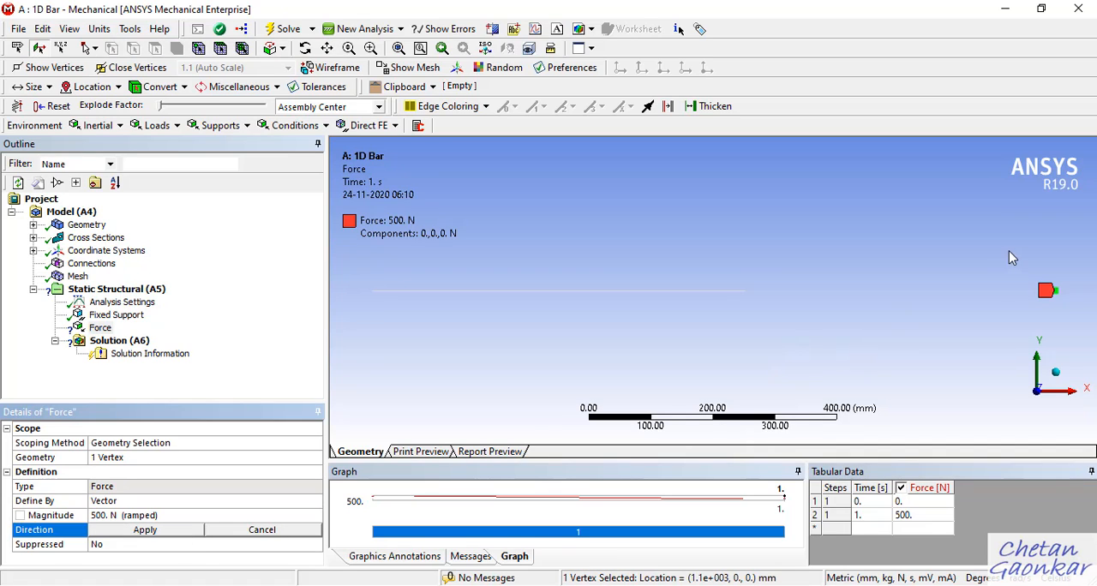
left_click(942, 294)
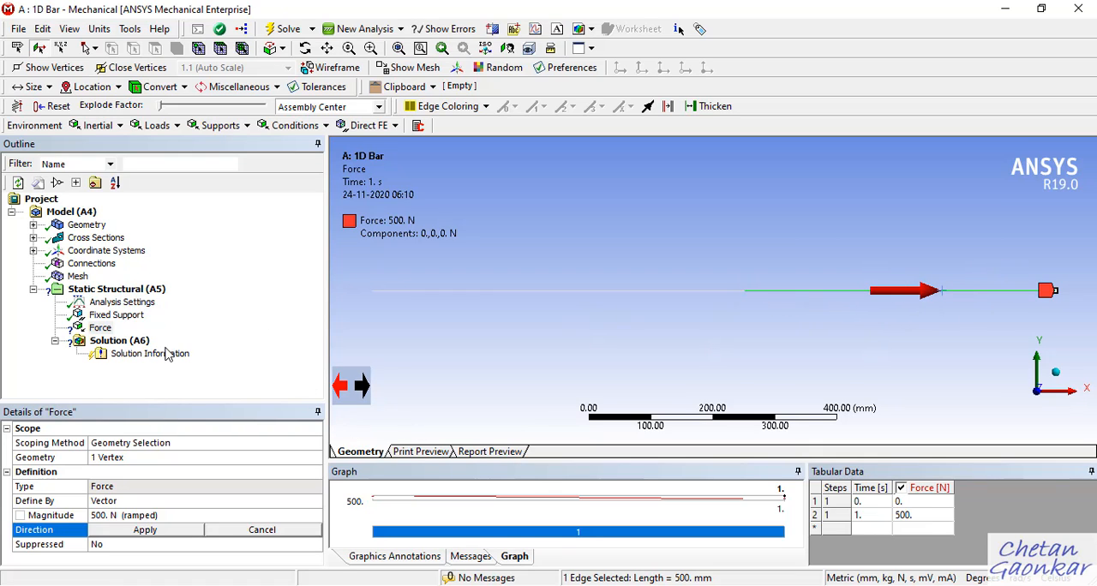
left_click(366, 390)
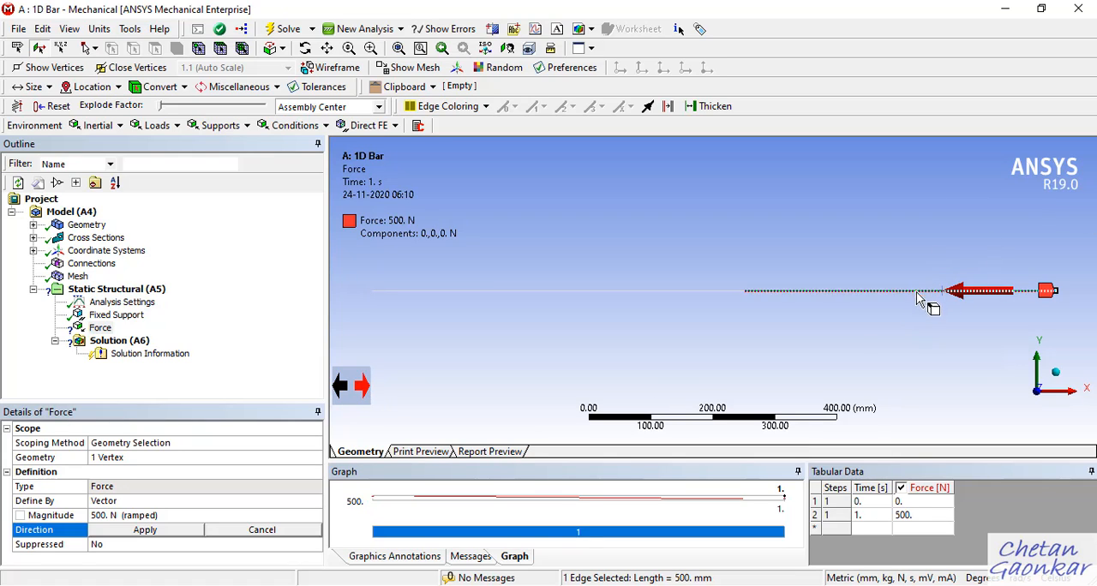
left_click(360, 388)
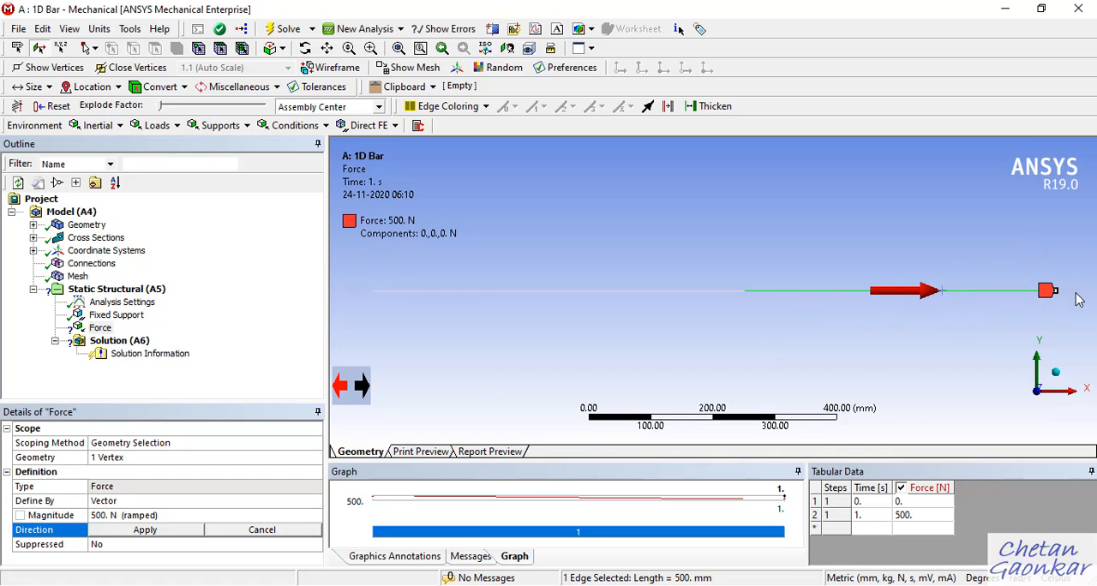
left_click(146, 530)
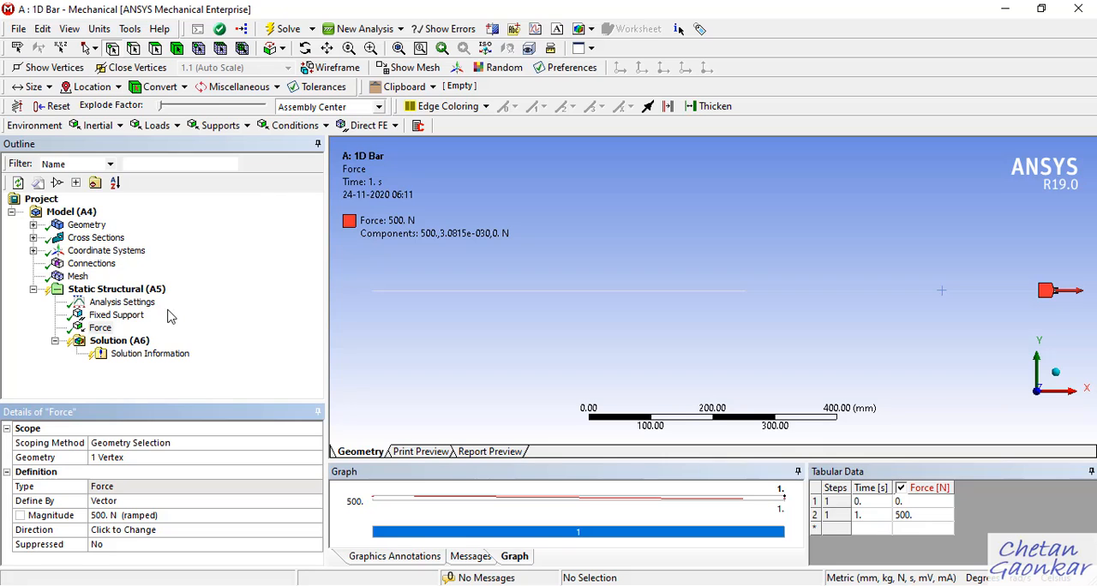
Delete the vector-defined force from the static structural analysis.
left_click(108, 333)
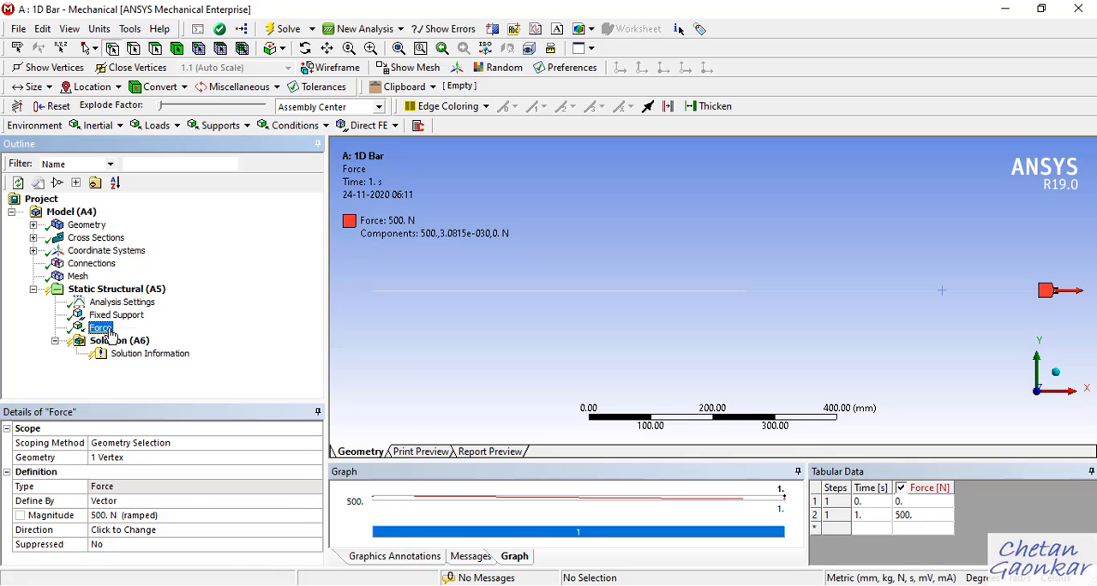
right_click(108, 334)
left_click(130, 465)
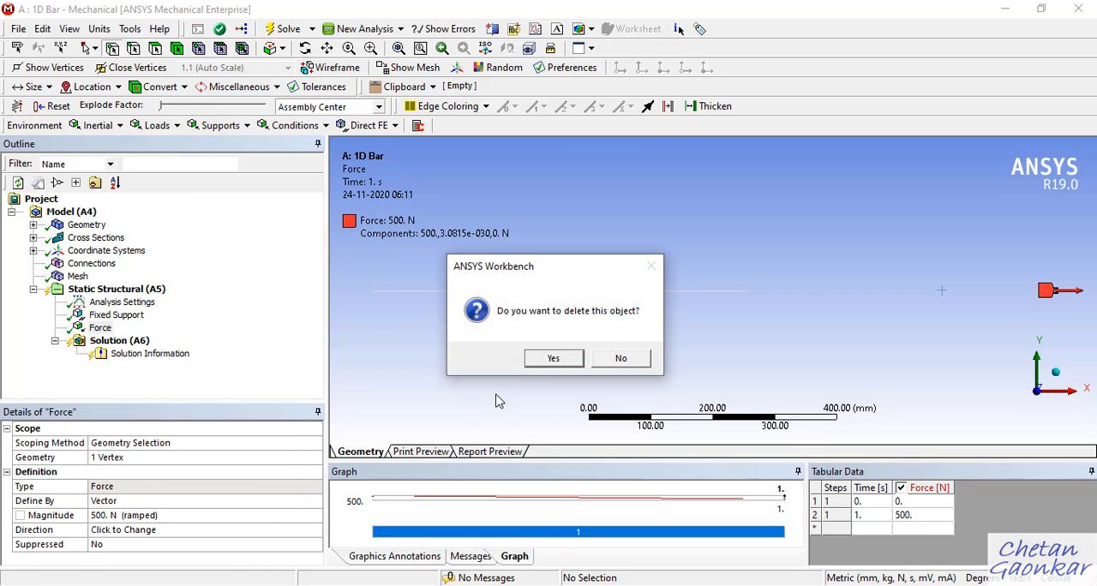
left_click(553, 359)
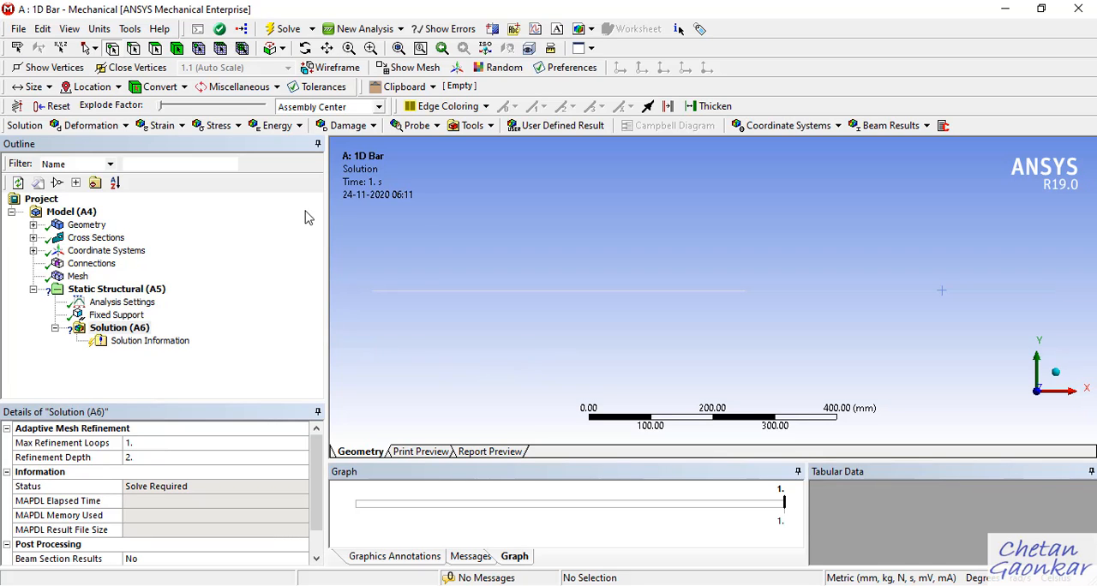
Insert a new Force in the static structural analysis and scope it to the vertex at the bar's free end.
left_click(120, 290)
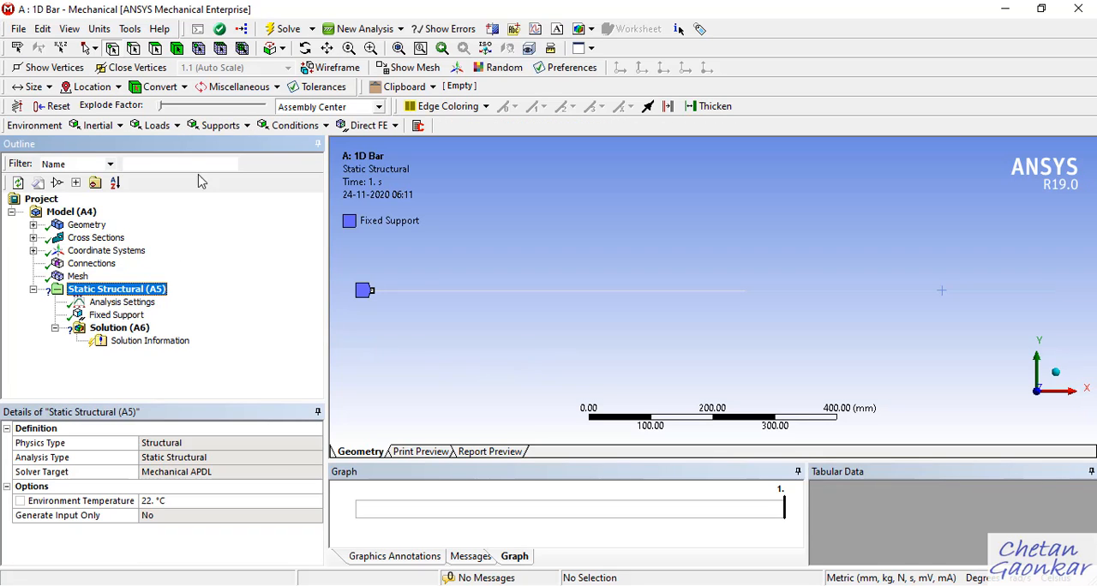
left_click(162, 126)
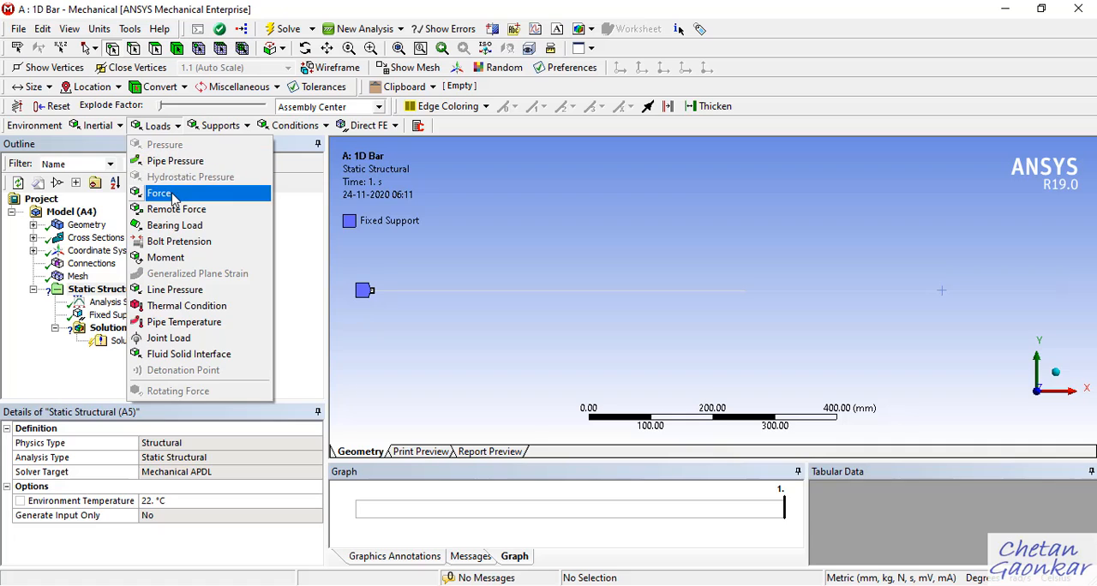
left_click(175, 194)
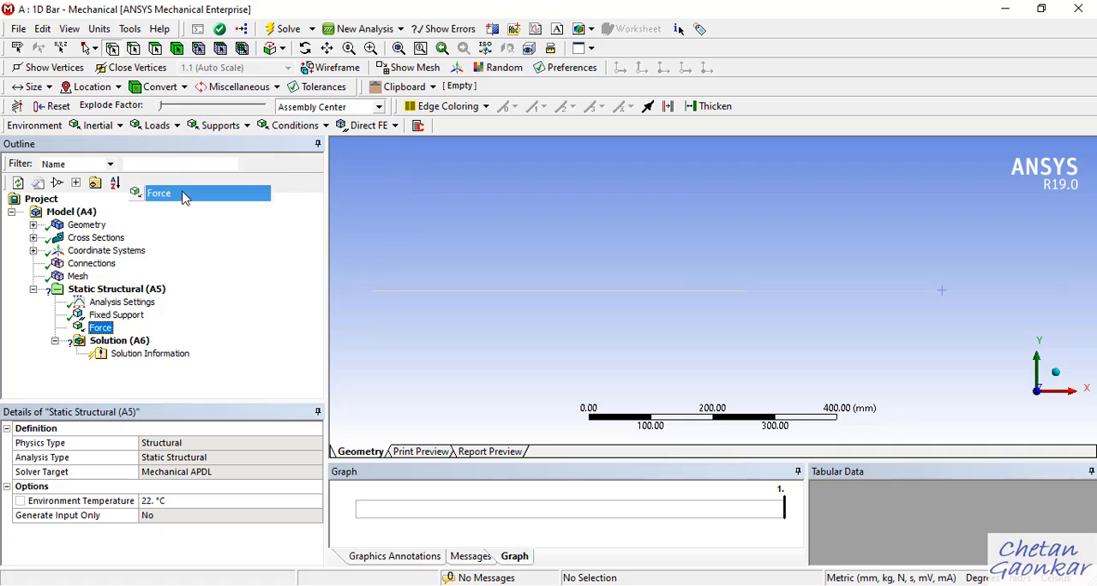
left_click(1061, 294)
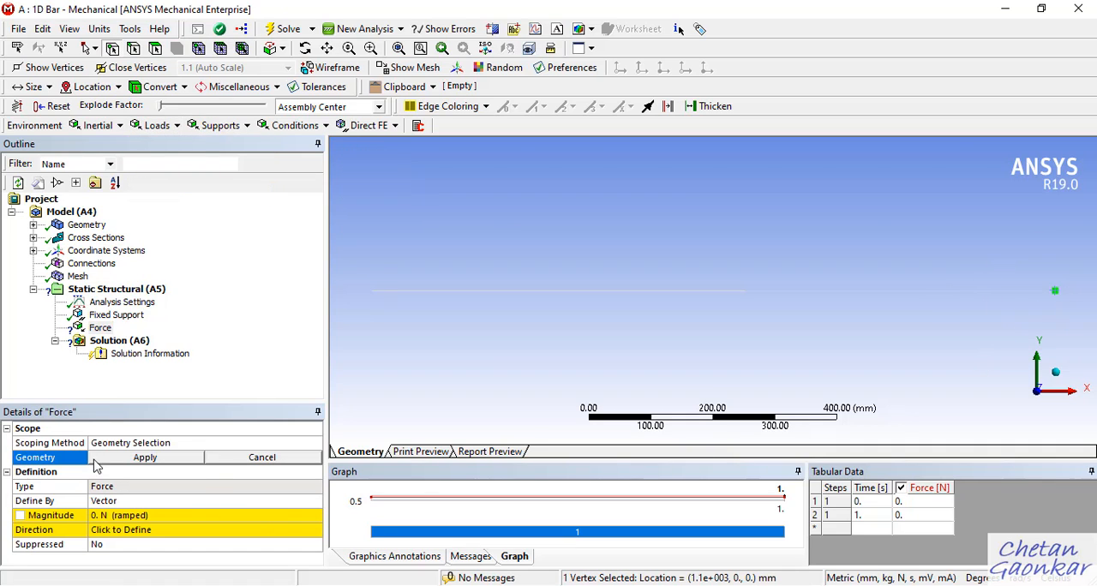
left_click(98, 461)
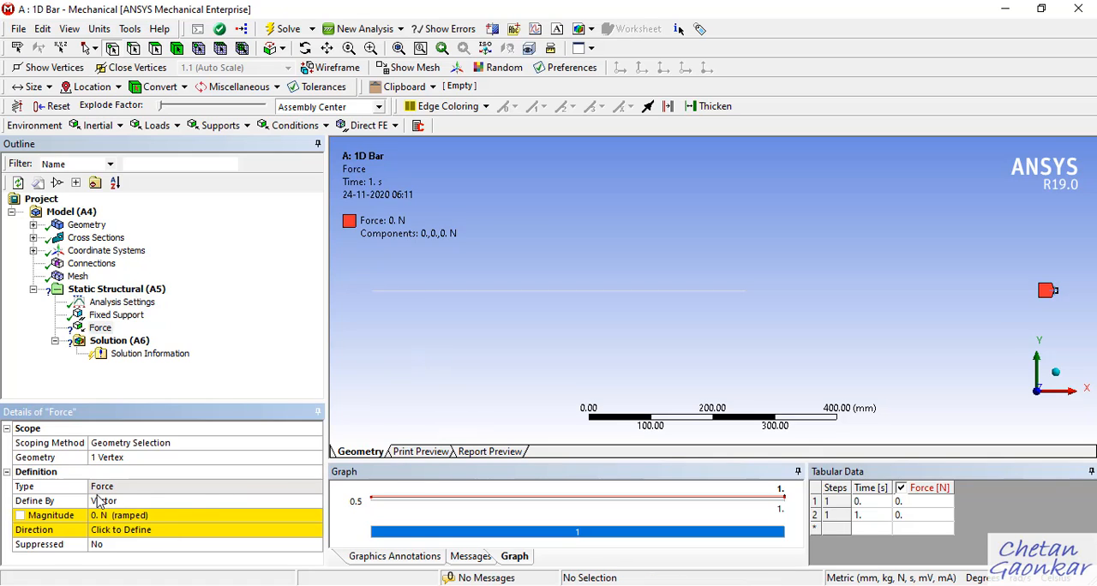
Define the end force by components in the Global Coordinate System and set its X component to 500 N.
left_click(231, 505)
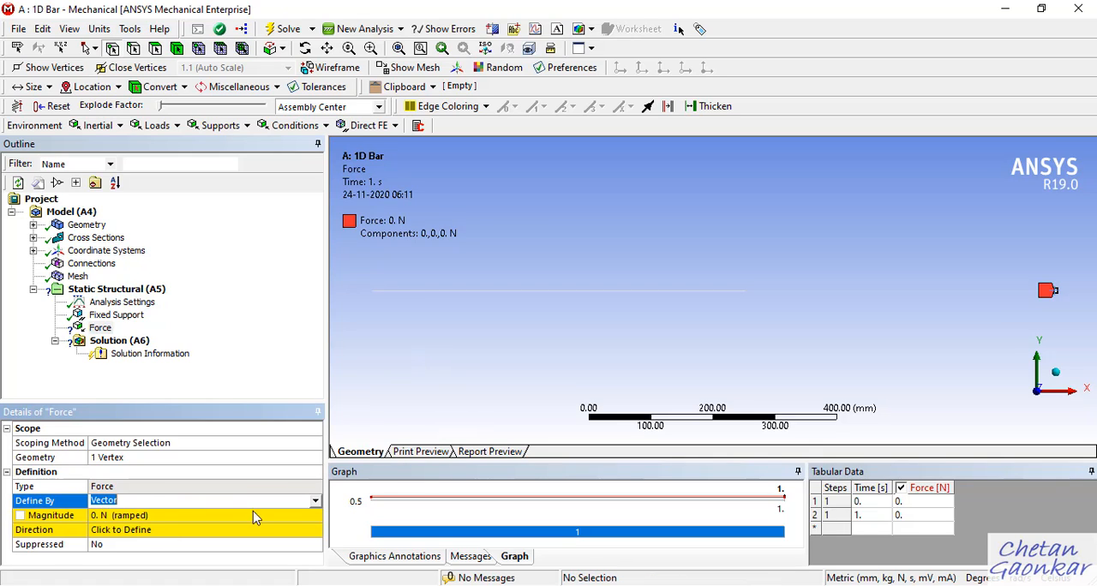
left_click(315, 502)
left_click(188, 515)
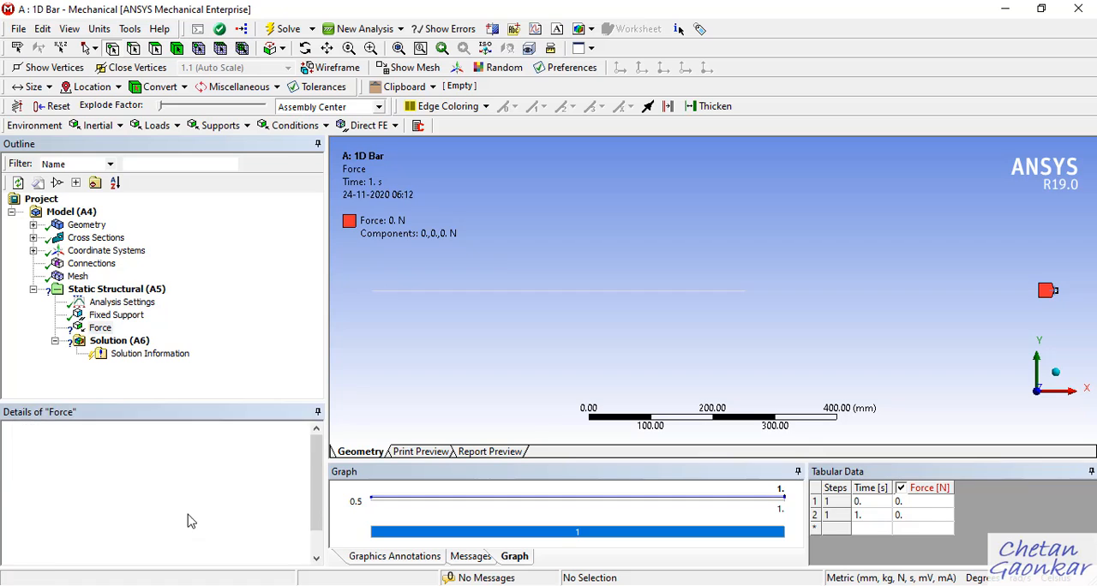
scroll(193, 517, "down", 1)
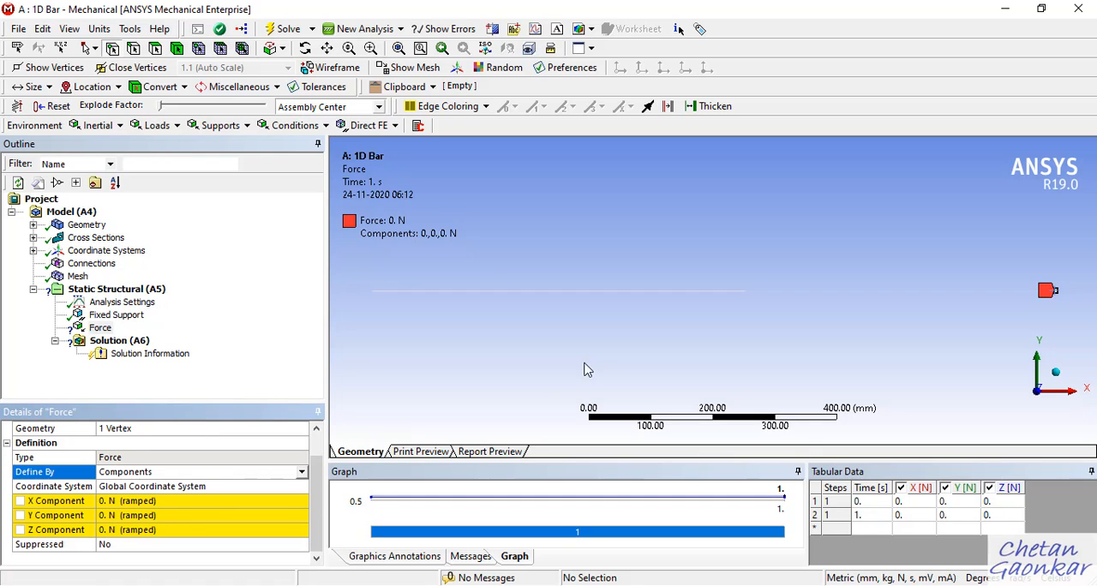
middle_click_drag(940, 364, 929, 379)
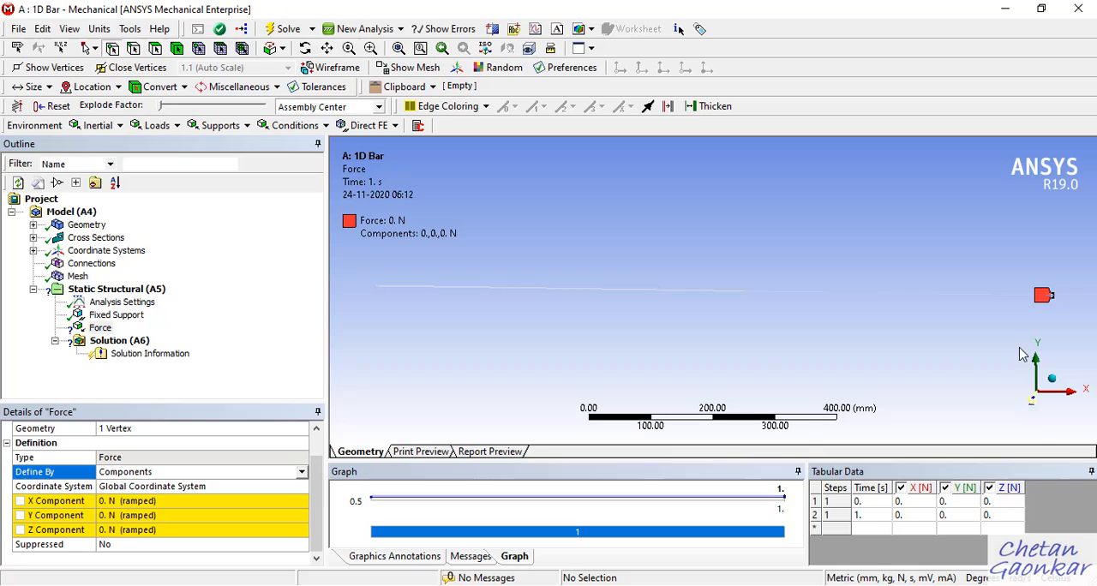
left_click(1034, 400)
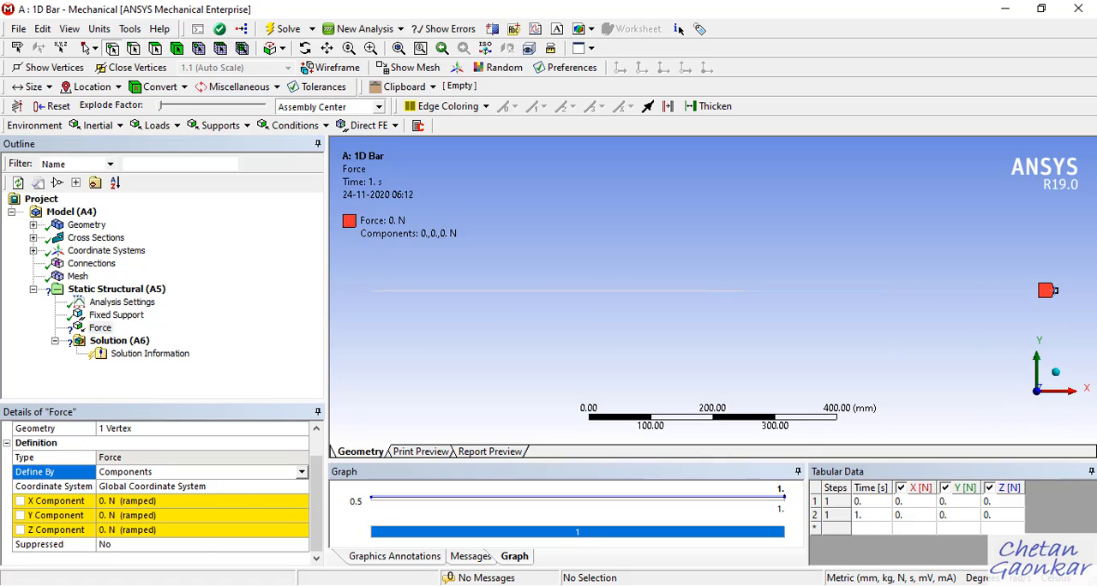
left_click(196, 502)
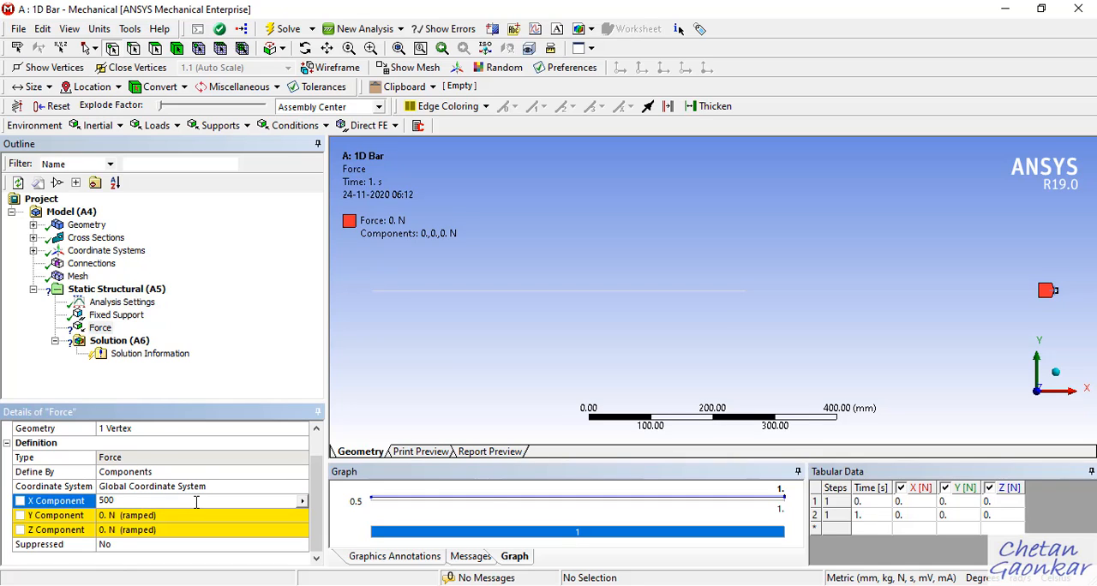
type("500")
key("Return")
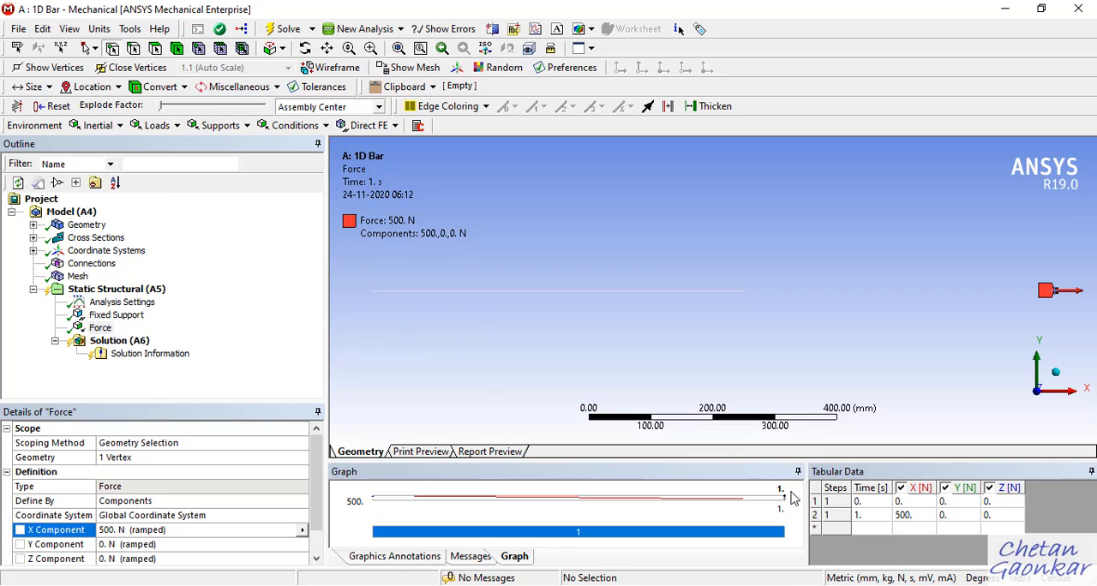
Review the solution phase in the OneNote list of general FEA steps, return to Mechanical and save the project.
key("alt+Tab")
scroll(660, 452, "down", 15)
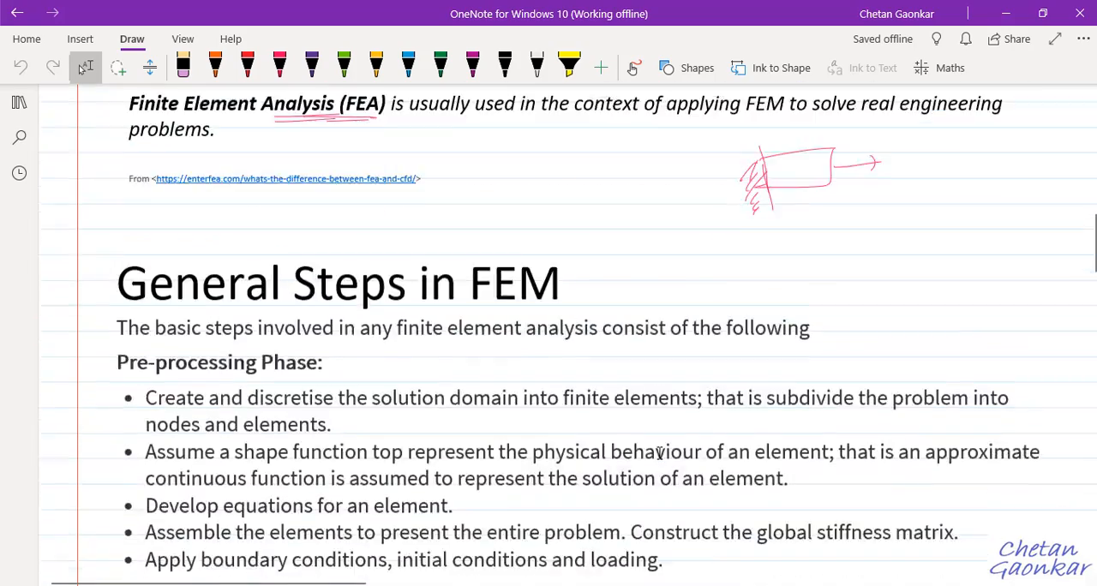
scroll(568, 444, "down", 5)
scroll(514, 385, "up", 2)
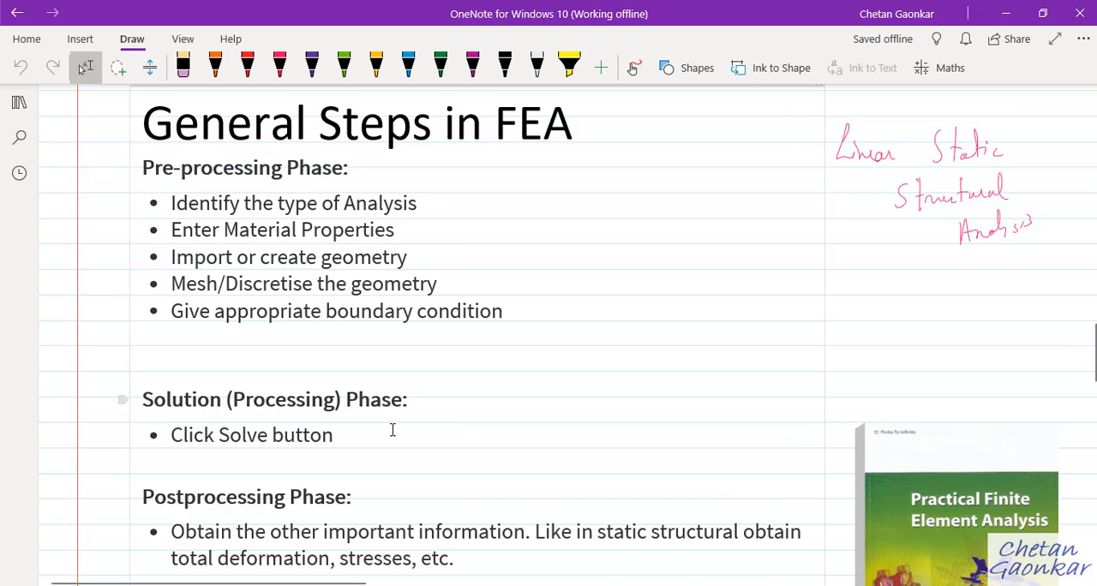
left_click(790, 551)
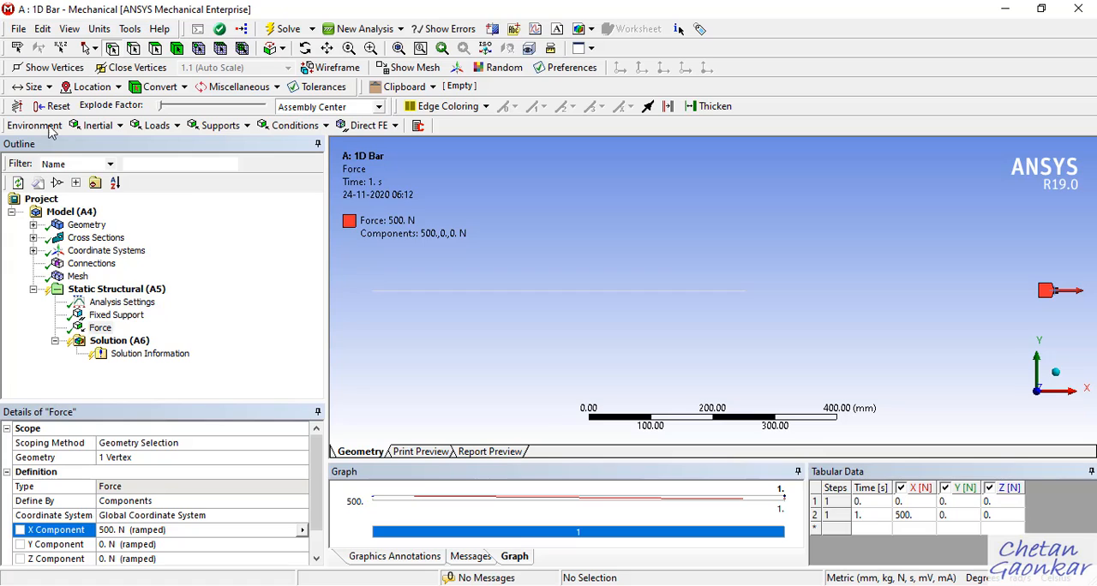
left_click(19, 28)
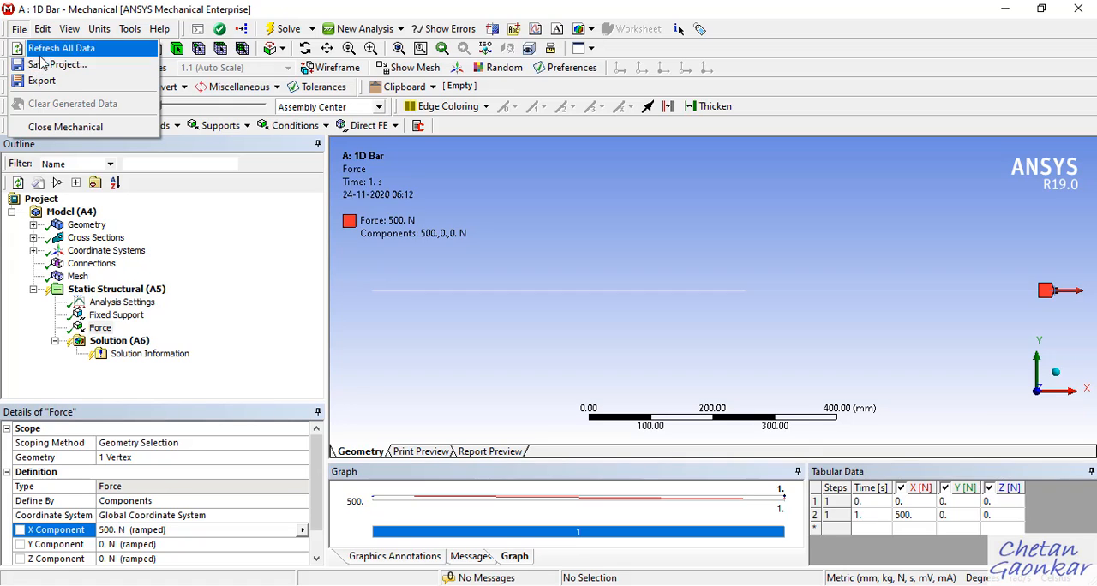
left_click(43, 65)
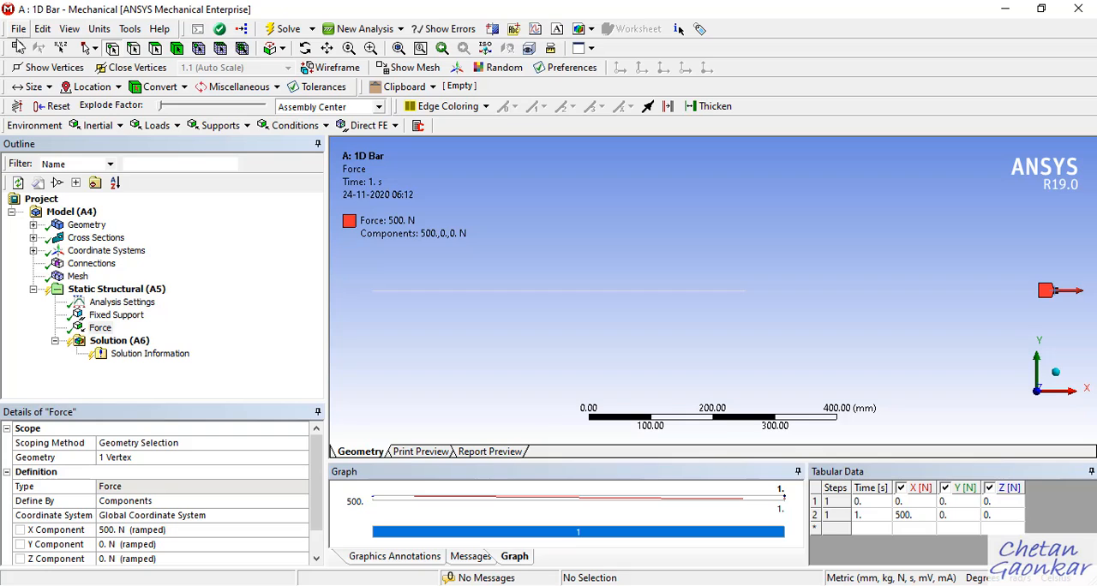
Solve the static structural analysis from the Solution branch.
left_click(141, 342)
right_click(142, 342)
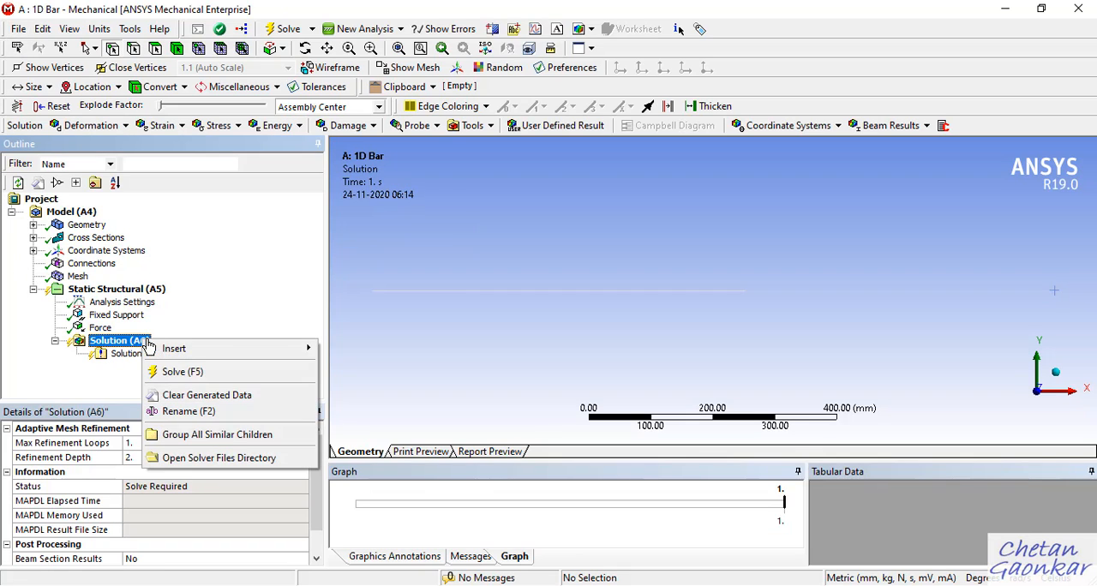
left_click(260, 210)
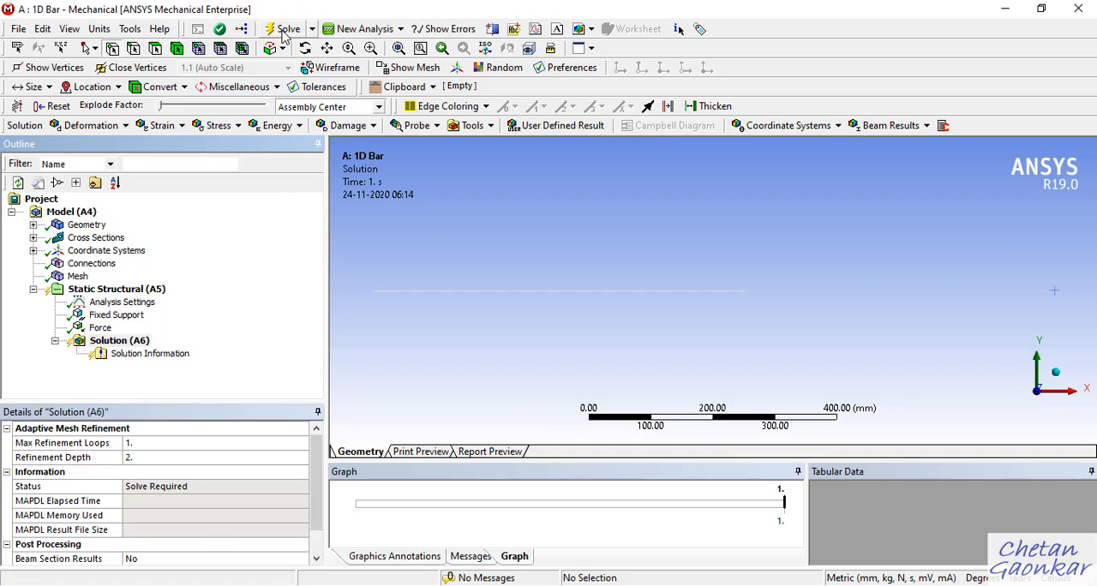
right_click(130, 341)
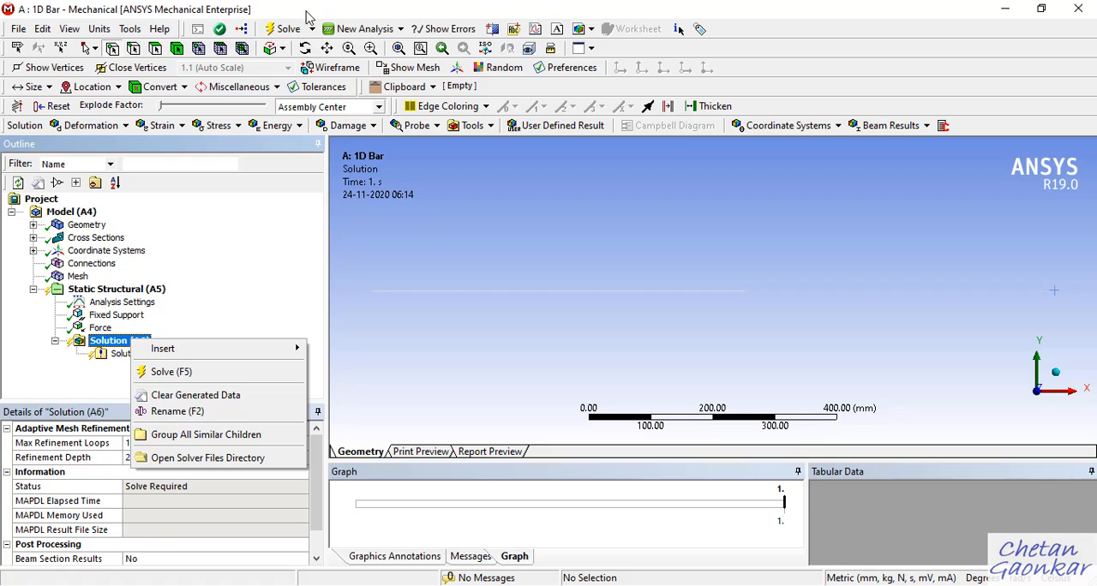
left_click(218, 374)
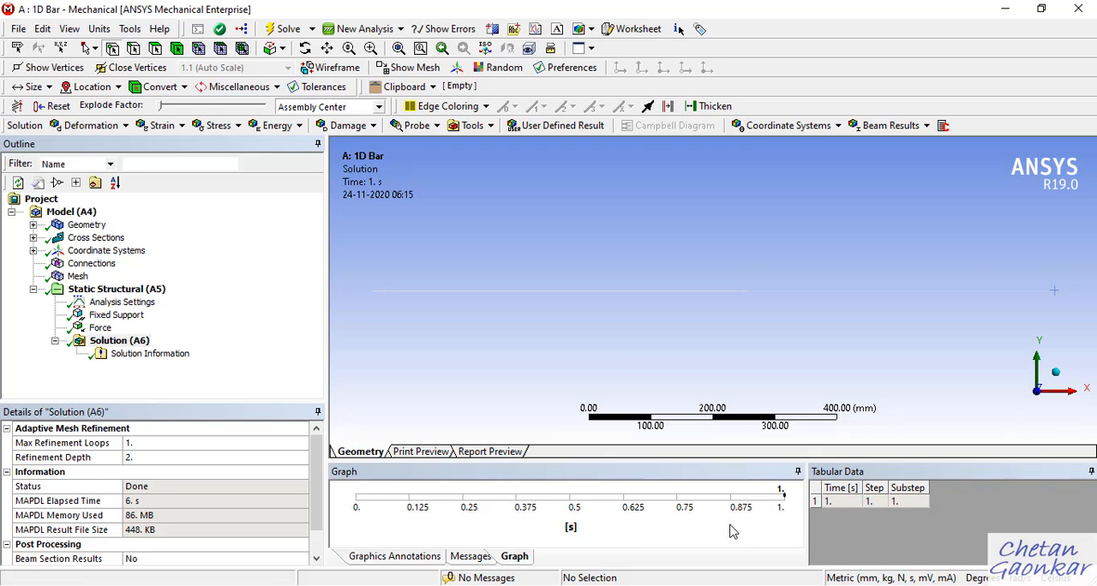
Check the postprocessing phase in the OneNote FEA steps and insert a Beam Tool under the Solution in Mechanical.
left_click(630, 585)
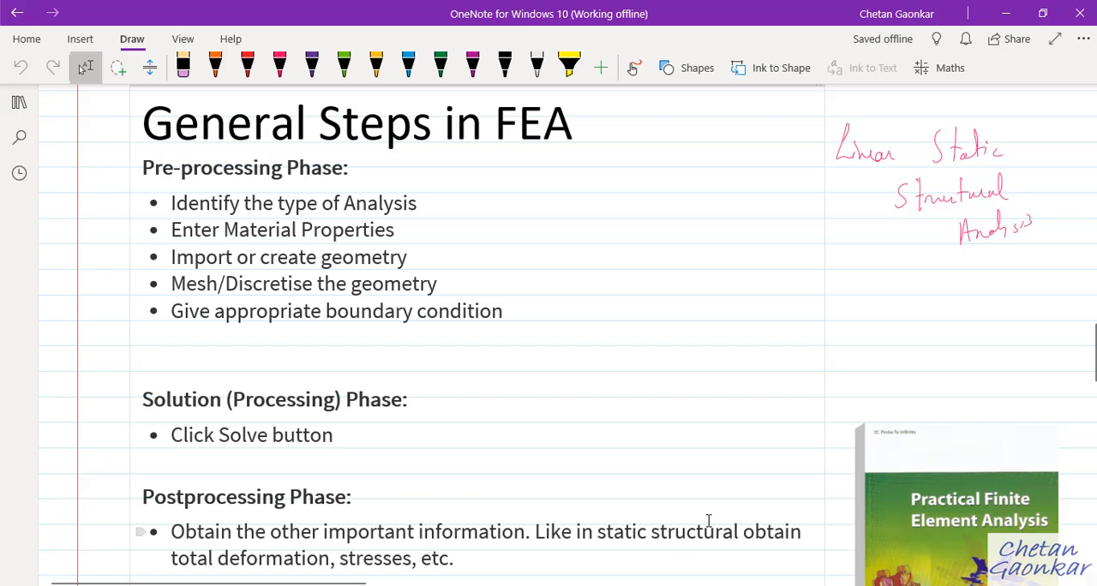
scroll(406, 469, "down", 1)
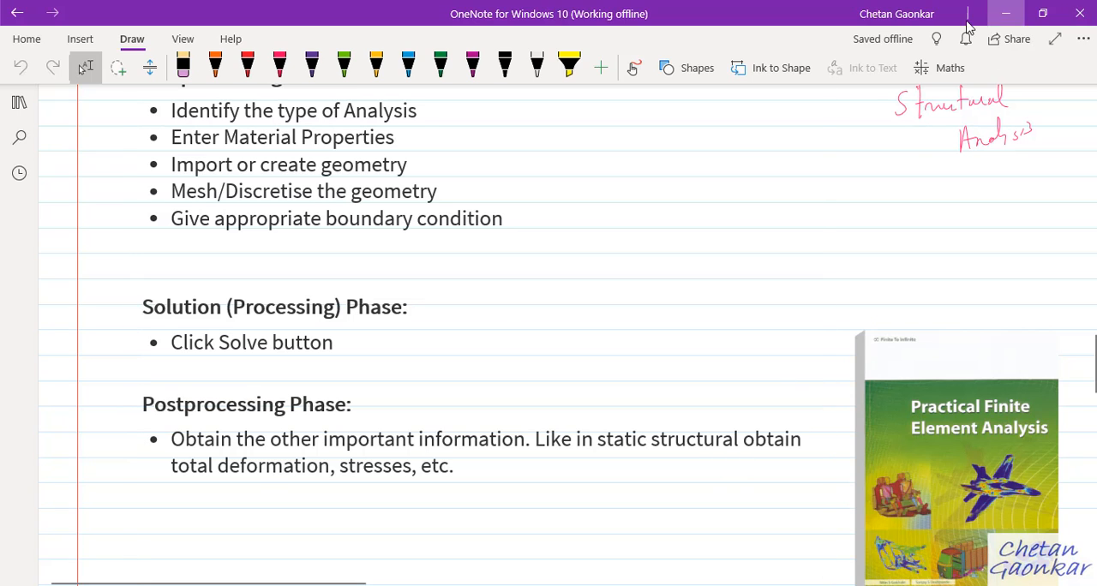
left_click(994, 17)
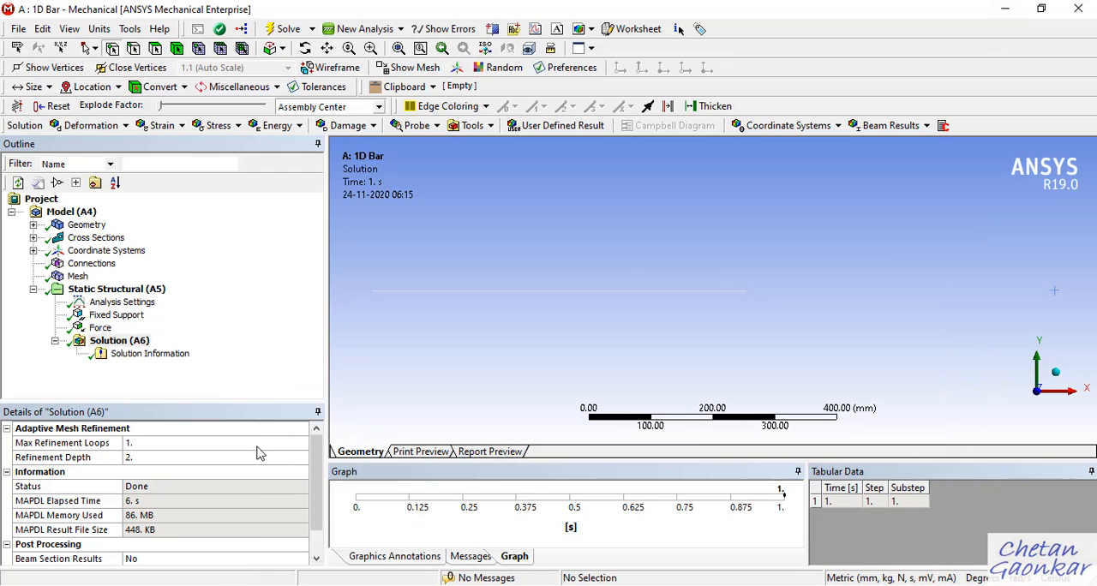
right_click(140, 342)
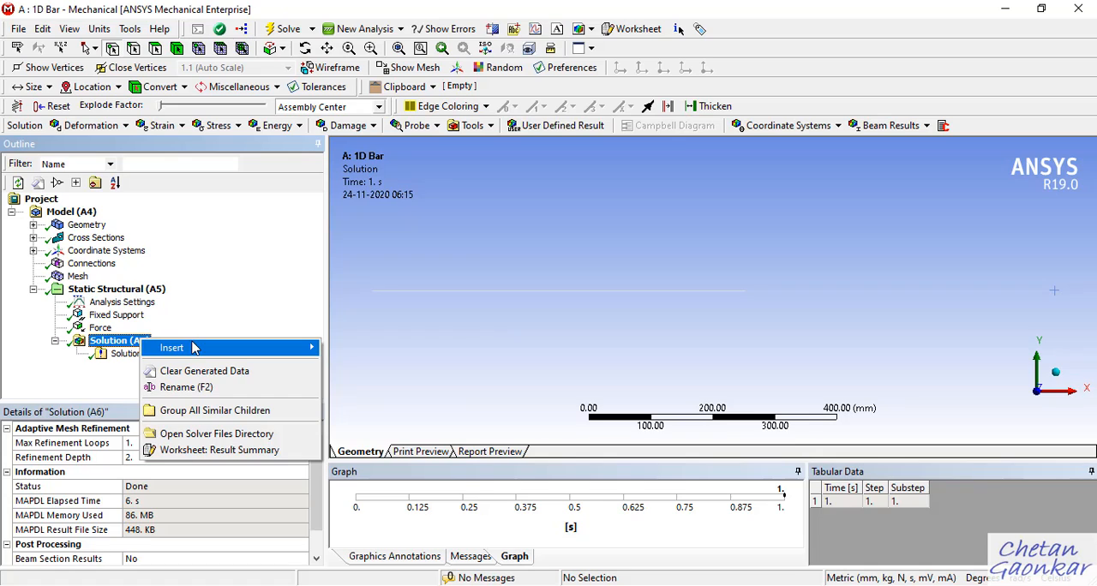
mouse_move(196, 347)
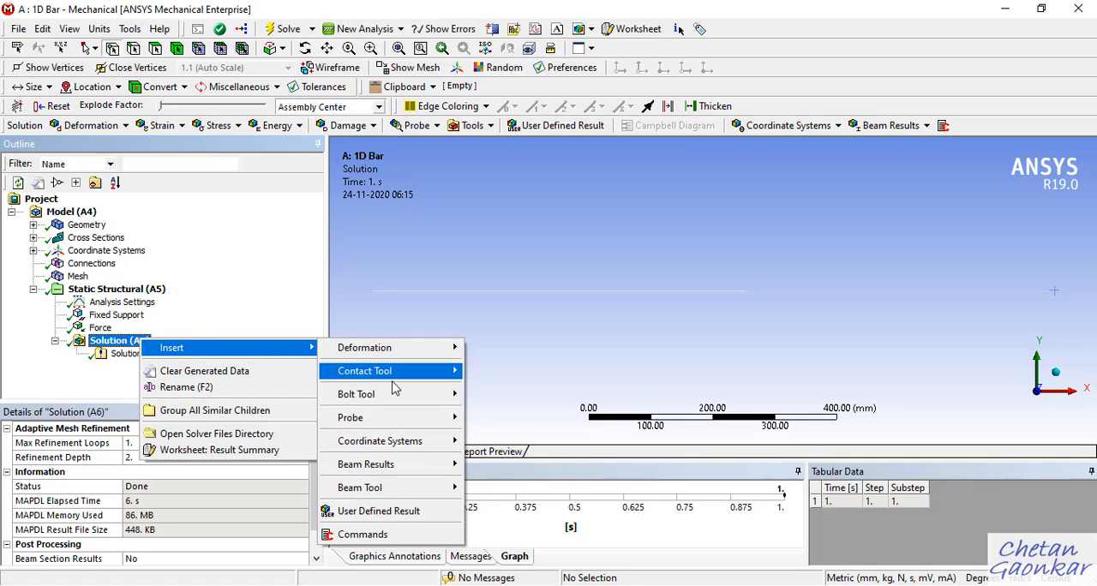
mouse_move(406, 499)
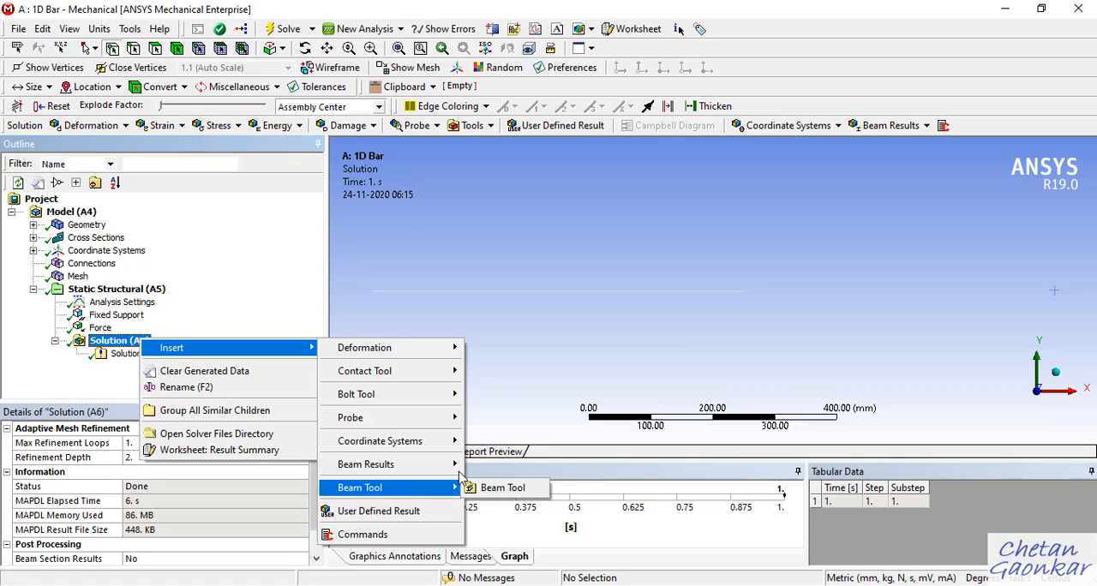
left_click(631, 315)
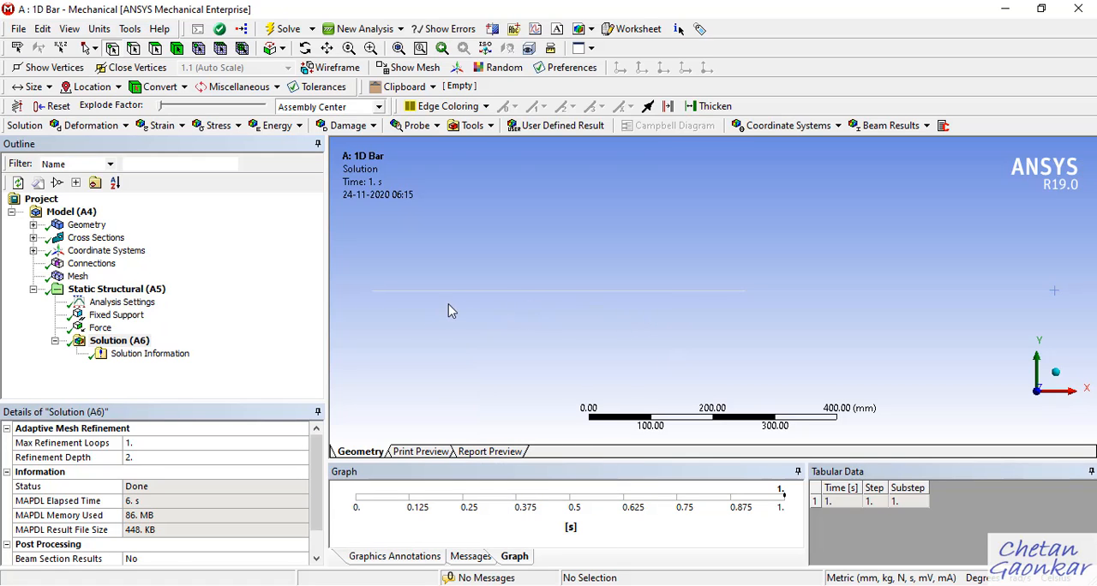
right_click(144, 343)
mouse_move(273, 348)
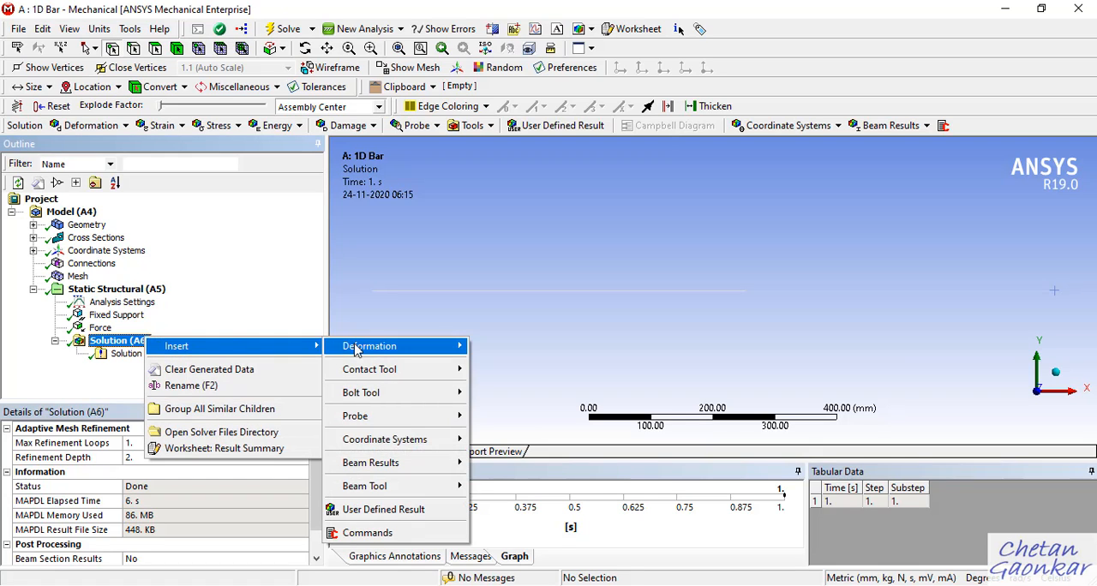
mouse_move(405, 488)
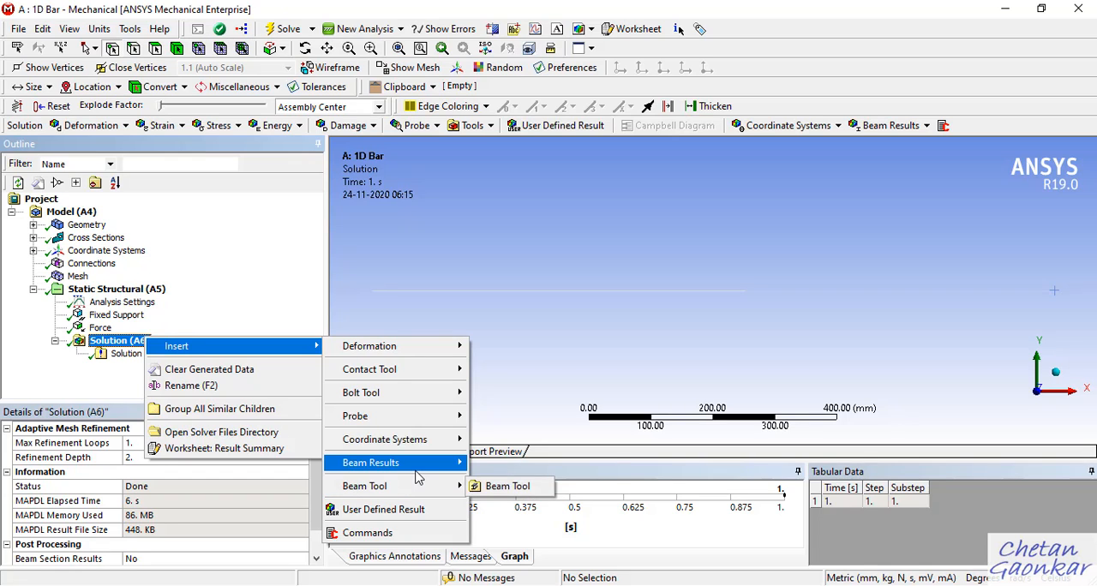
left_click(514, 485)
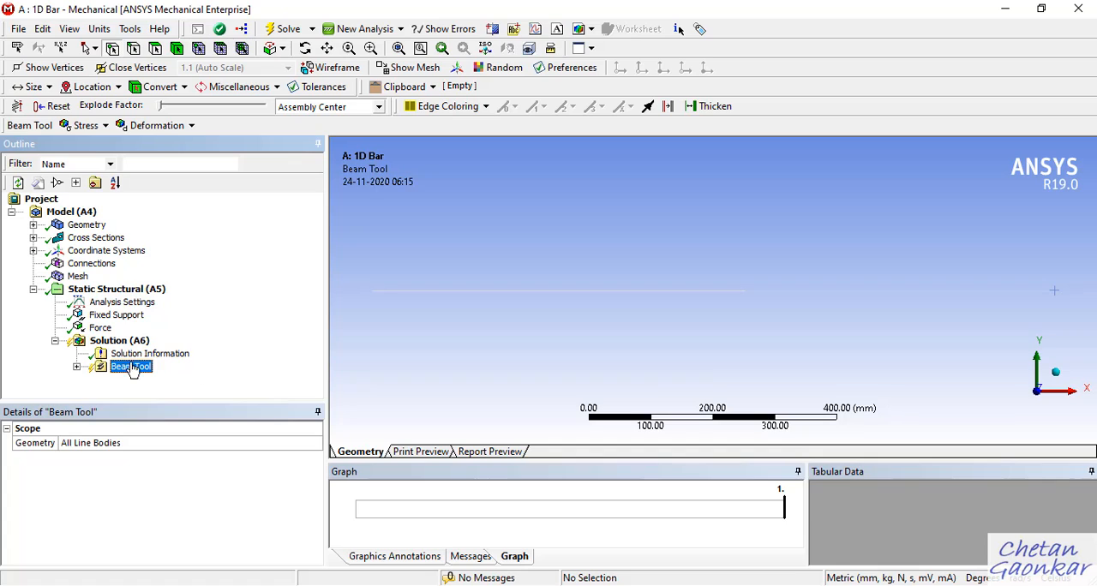
Expand the Beam Tool and add a Total Deformation result to it.
left_click(76, 366)
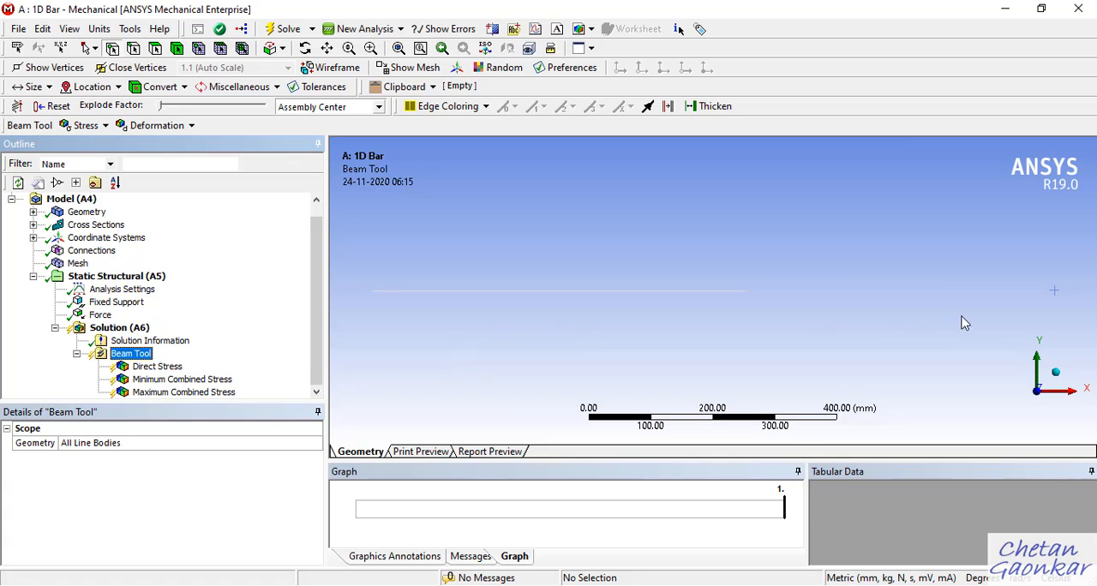
right_click(131, 355)
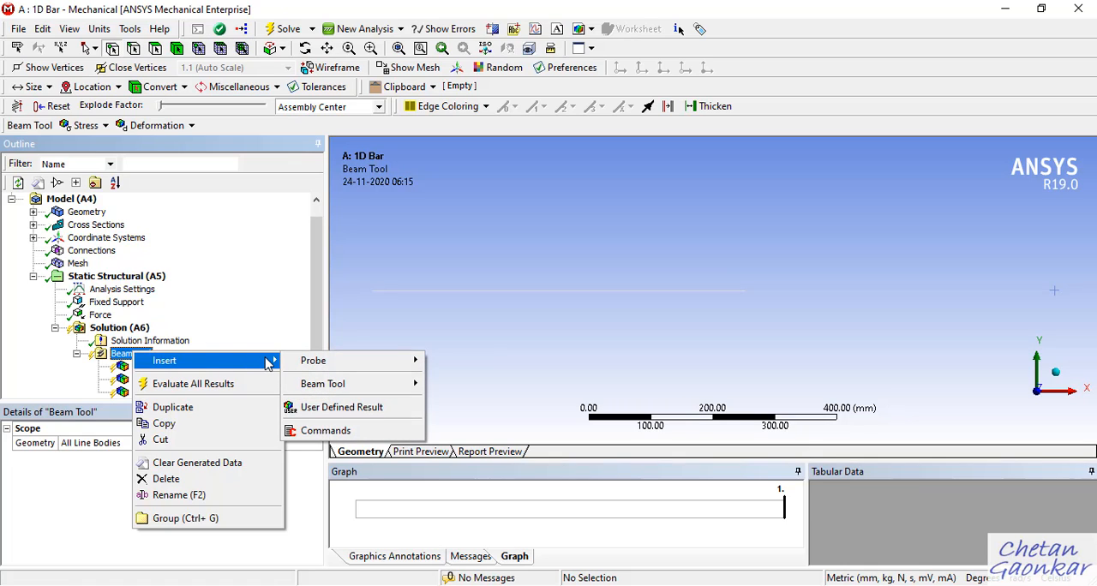
mouse_move(328, 390)
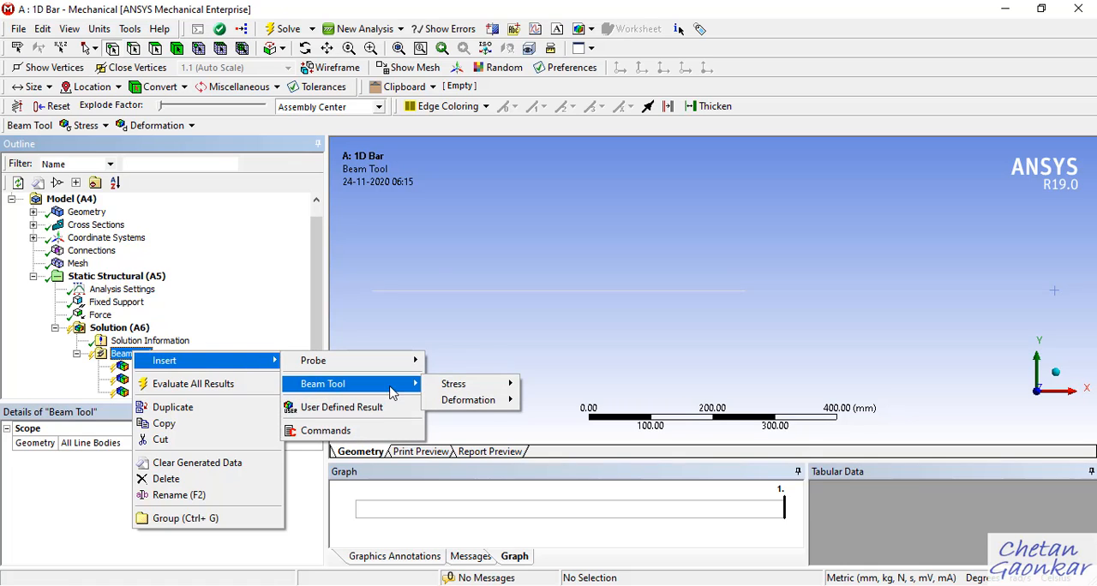
mouse_move(488, 403)
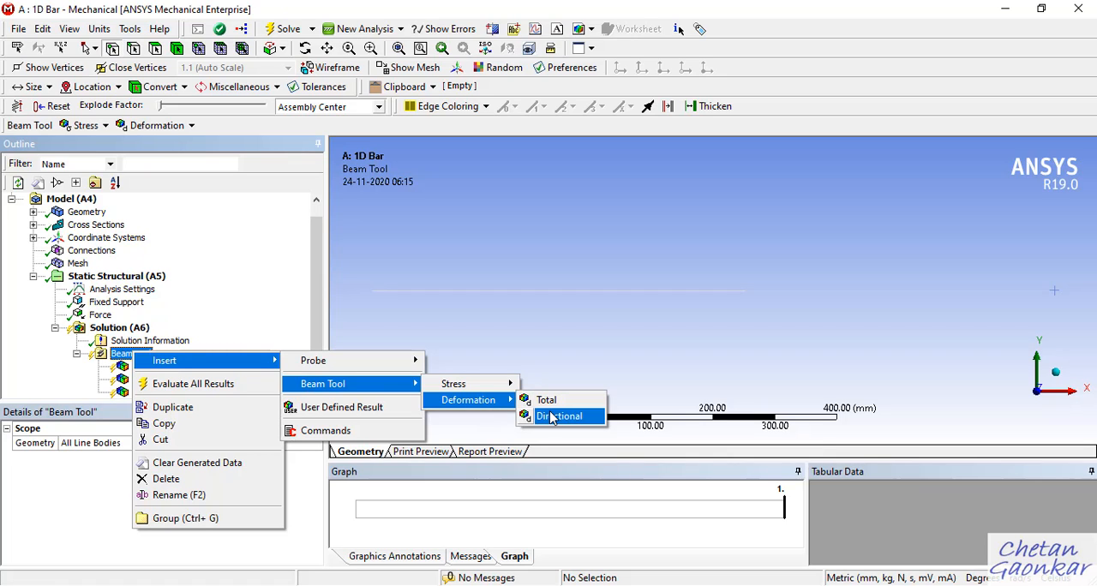
left_click(559, 400)
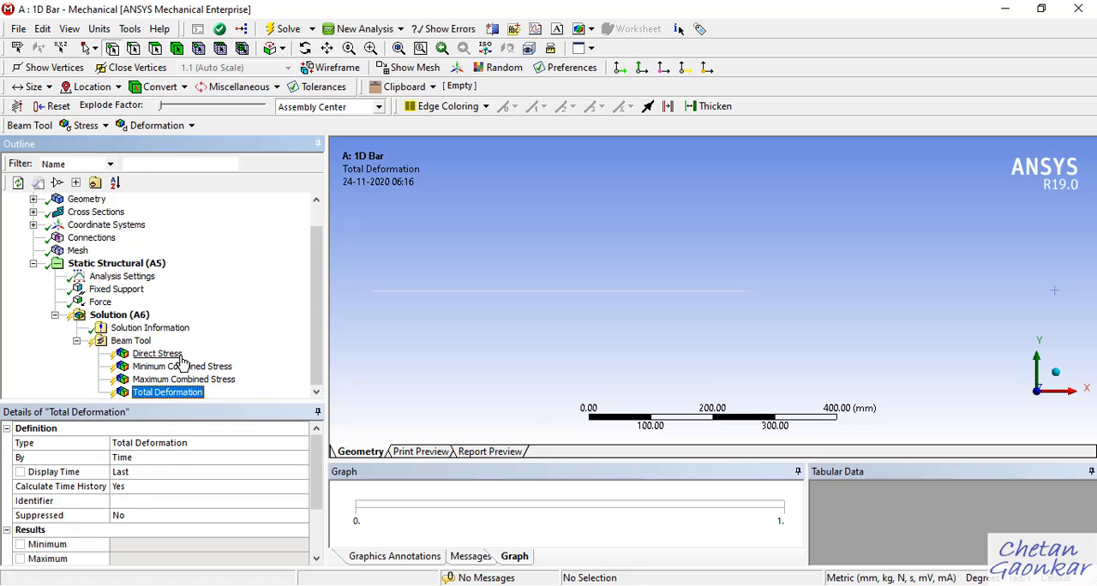
Evaluate all results of the Solution.
left_click(127, 323)
right_click(128, 320)
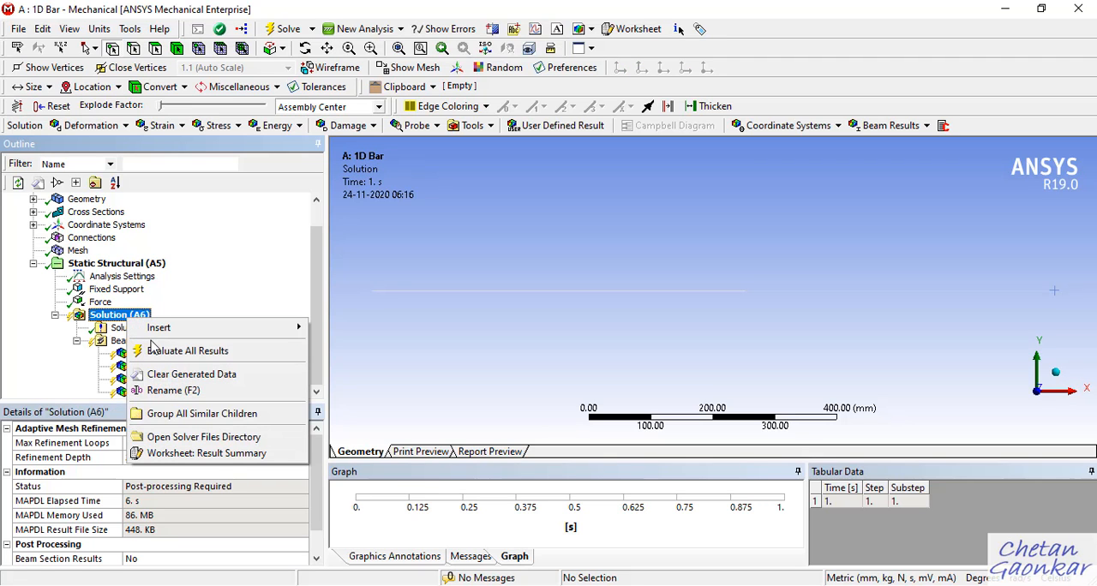
left_click(155, 351)
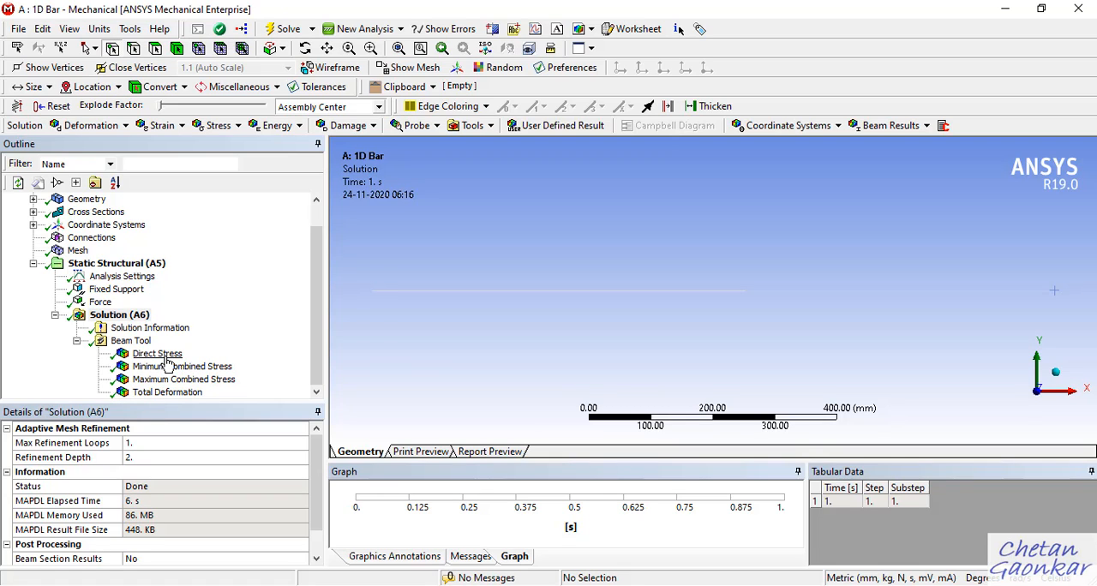
Display the Beam Tool's Direct Stress result with Thick Shells and Beams turned on.
left_click(159, 354)
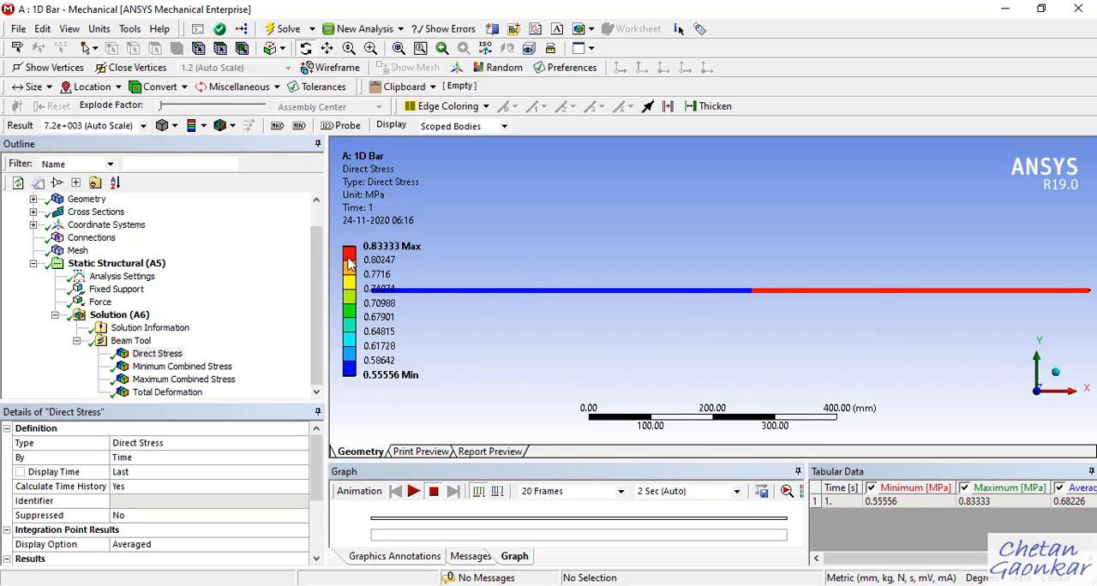
left_click(70, 29)
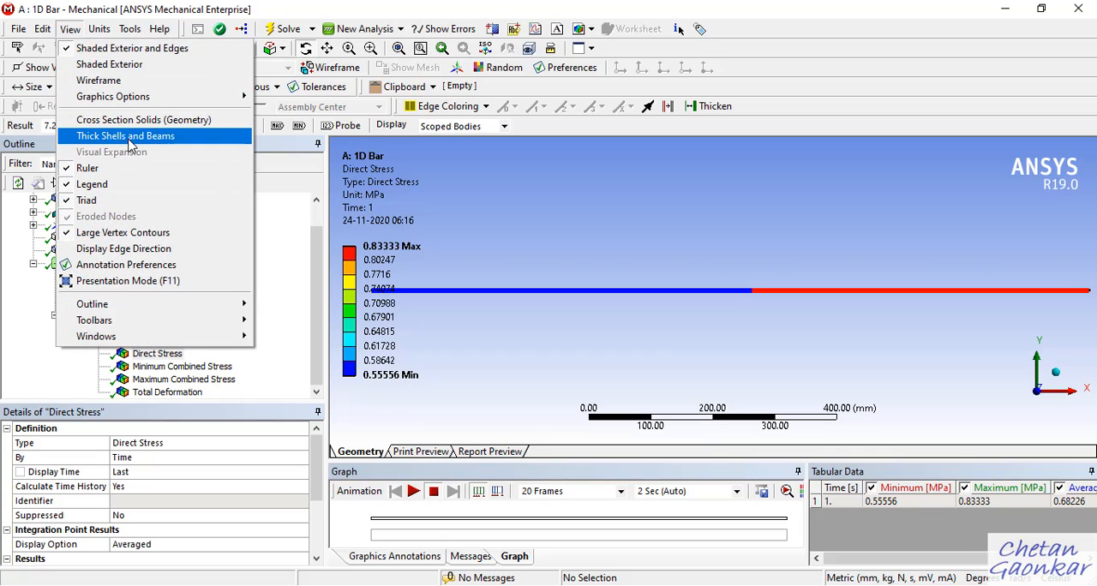
left_click(126, 142)
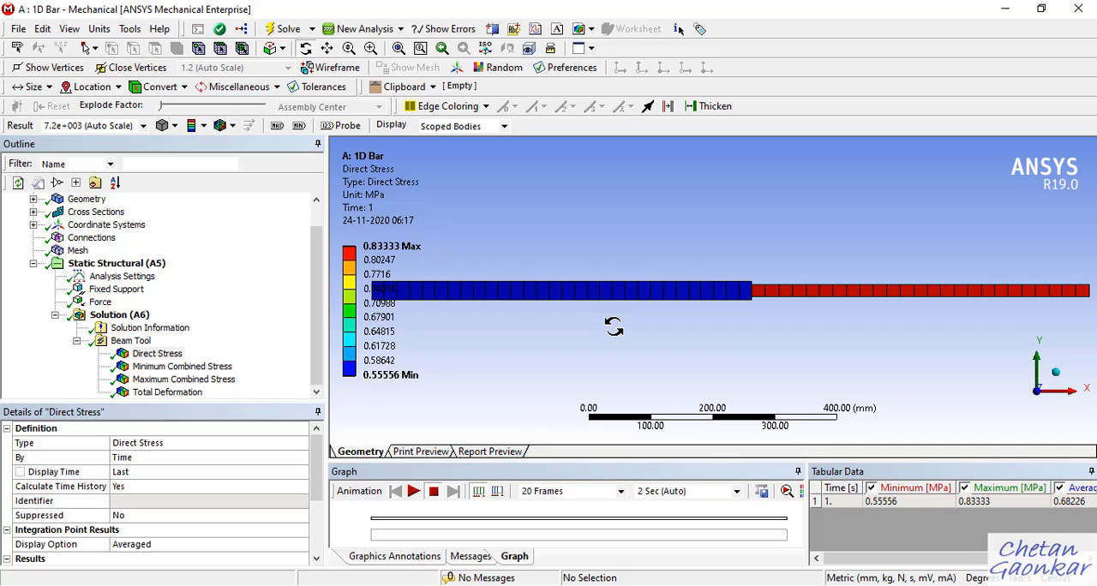
Switch to the 1-D Bar Element page in OneNote, collapse its navigation pane, and review the problem statement and the analytical displacement and stress calculations.
mouse_move(631, 585)
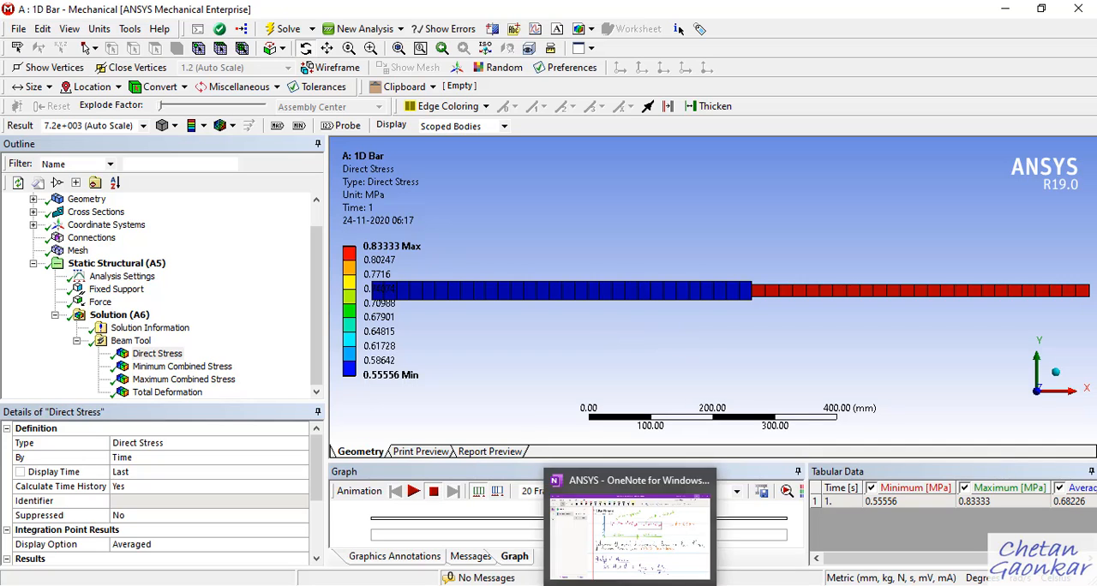
left_click(629, 543)
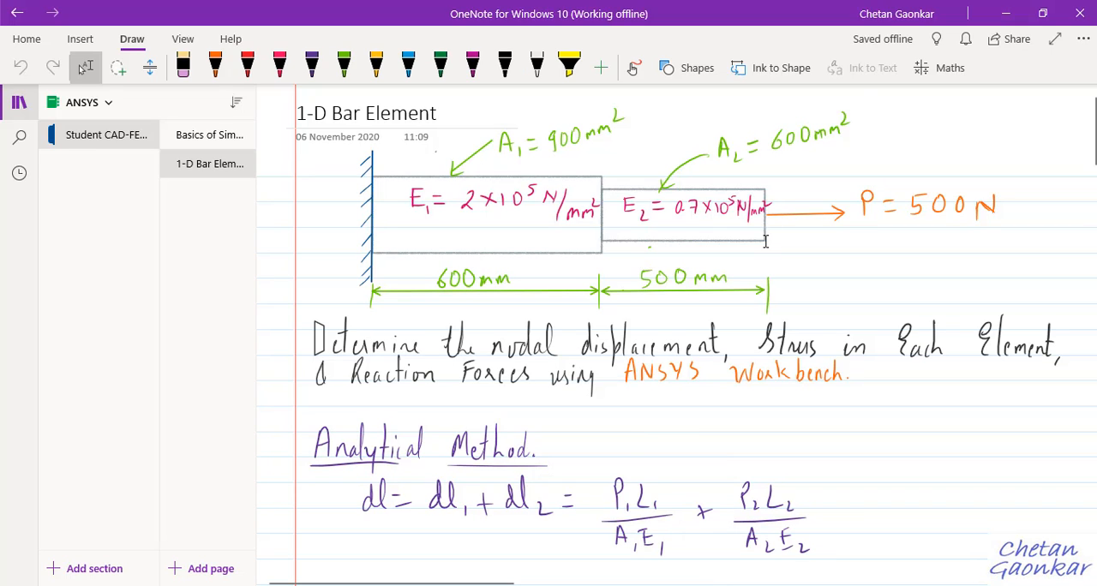
left_click(19, 102)
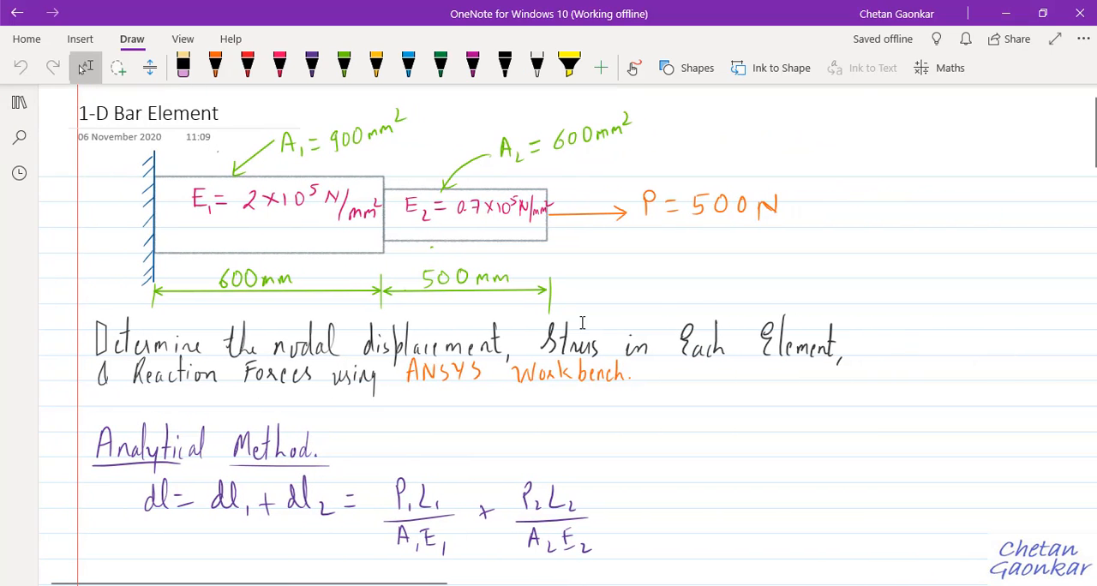
scroll(591, 357, "down", 1)
scroll(456, 363, "up", 1)
scroll(409, 335, "down", 3)
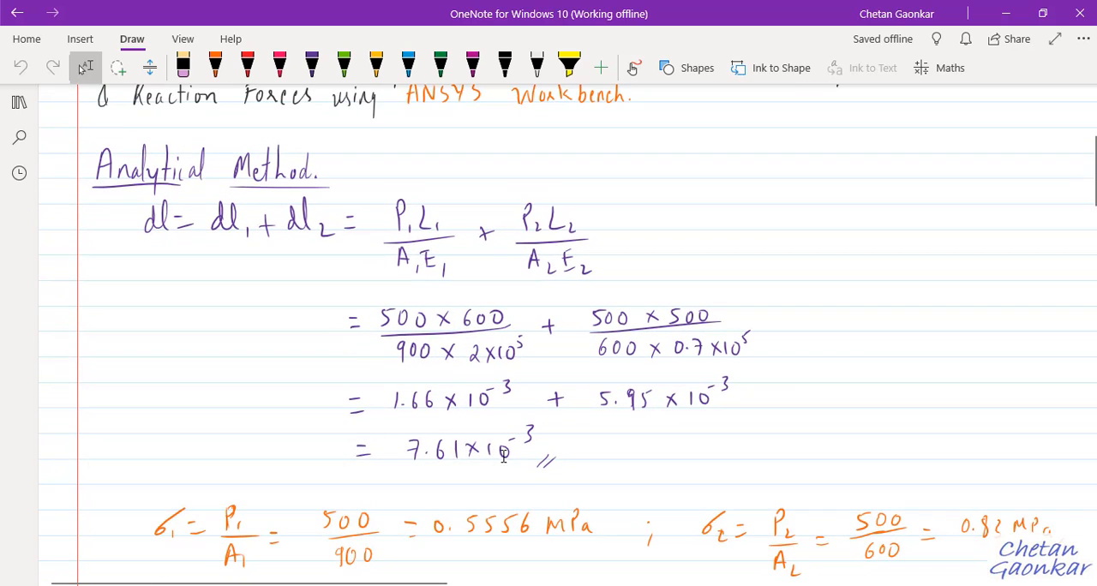
scroll(436, 450, "down", 2)
scroll(304, 373, "up", 1)
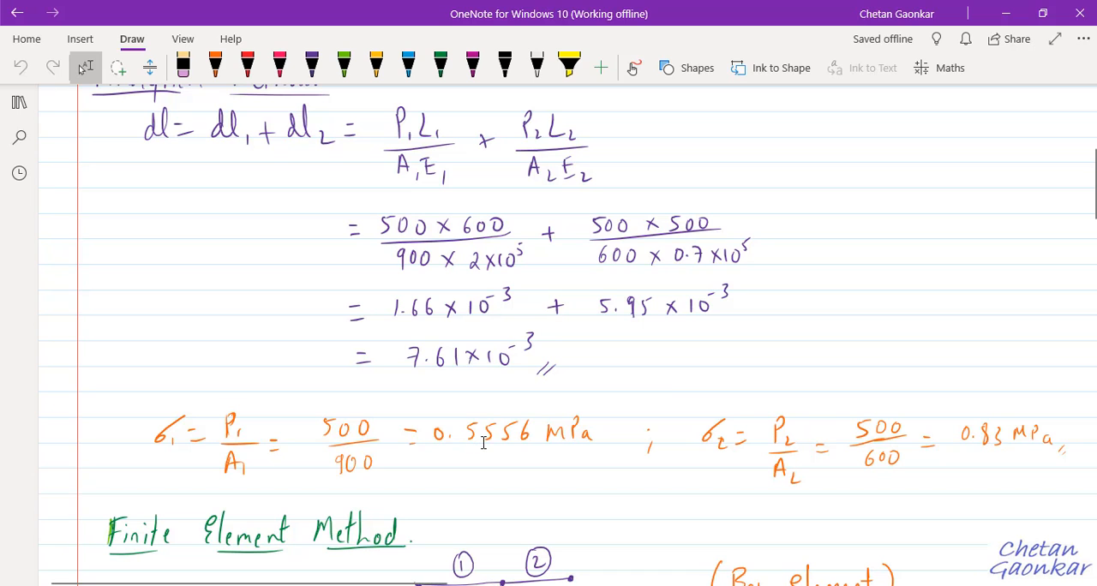
scroll(550, 452, "up", 4)
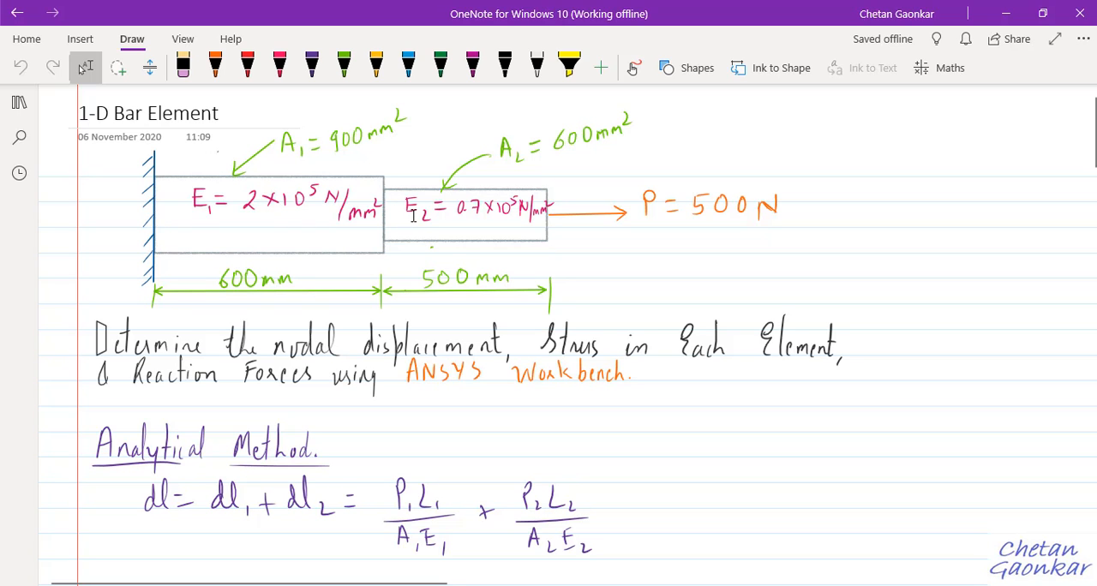
scroll(412, 218, "down", 3)
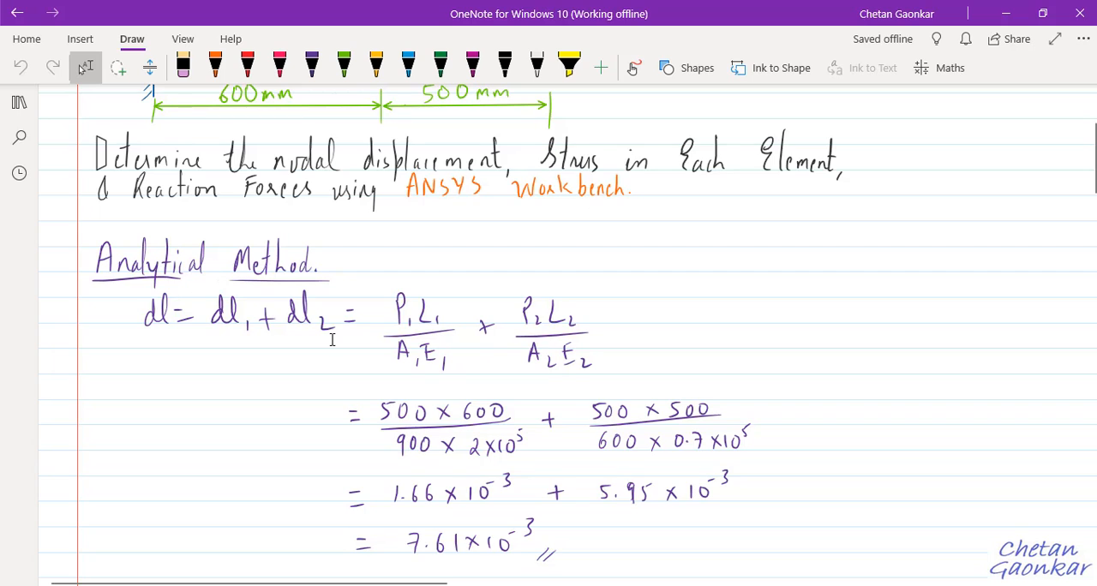
scroll(335, 360, "down", 2)
scroll(335, 356, "up", 1)
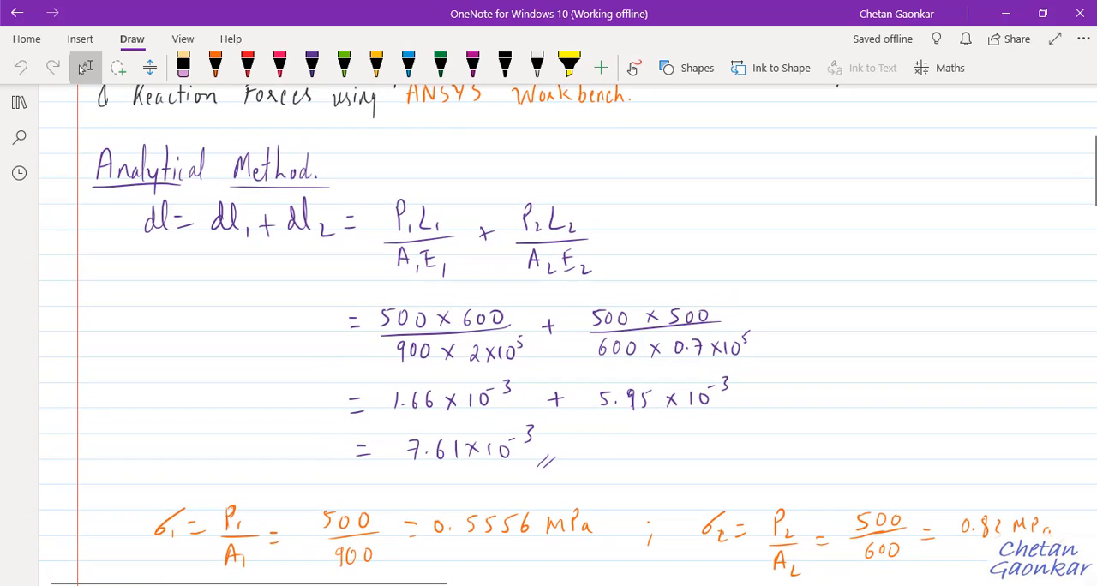
scroll(428, 191, "up", 2)
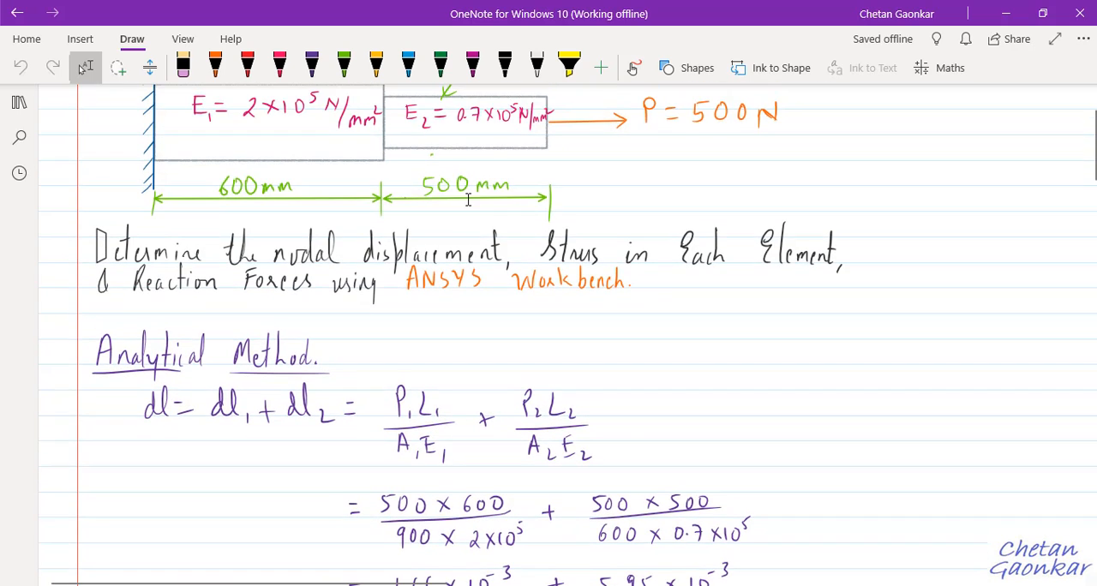
scroll(470, 205, "down", 2)
scroll(469, 210, "down", 2)
scroll(519, 271, "up", 2)
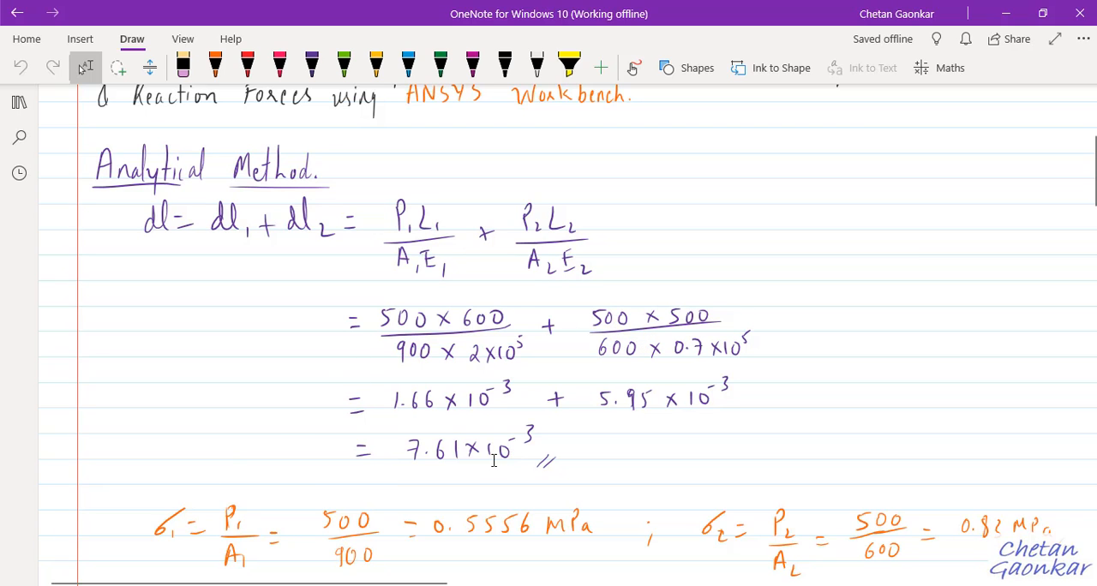
scroll(413, 462, "up", 4)
scroll(386, 473, "down", 4)
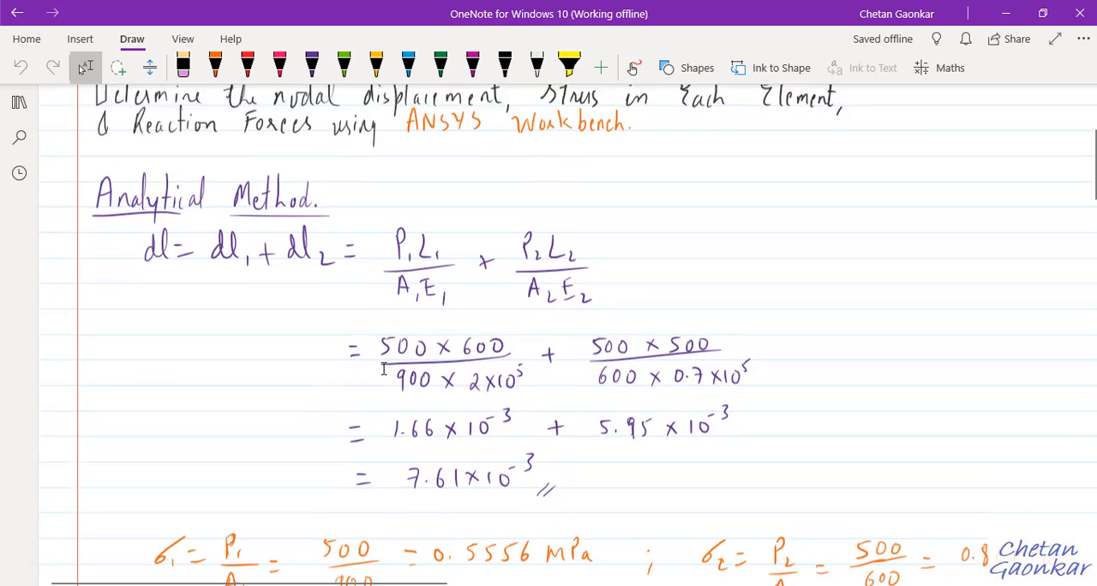
Read through the finite element method solution for nodal displacements, reaction force and element stresses in the notes, and return to Mechanical.
scroll(365, 484, "down", 3)
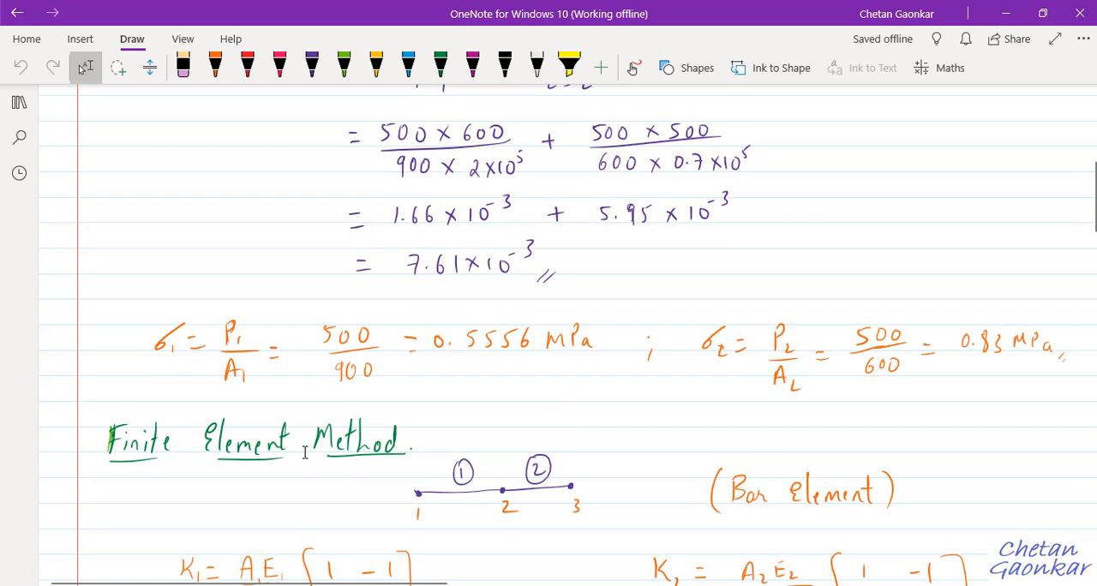
scroll(357, 464, "down", 1)
scroll(357, 464, "down", 2)
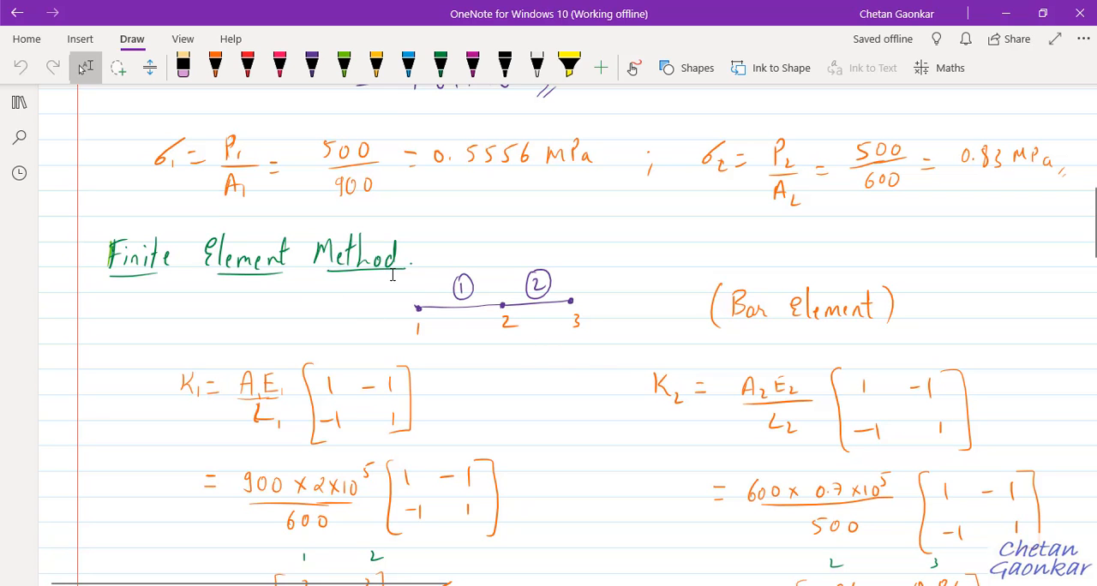
scroll(519, 342, "down", 13)
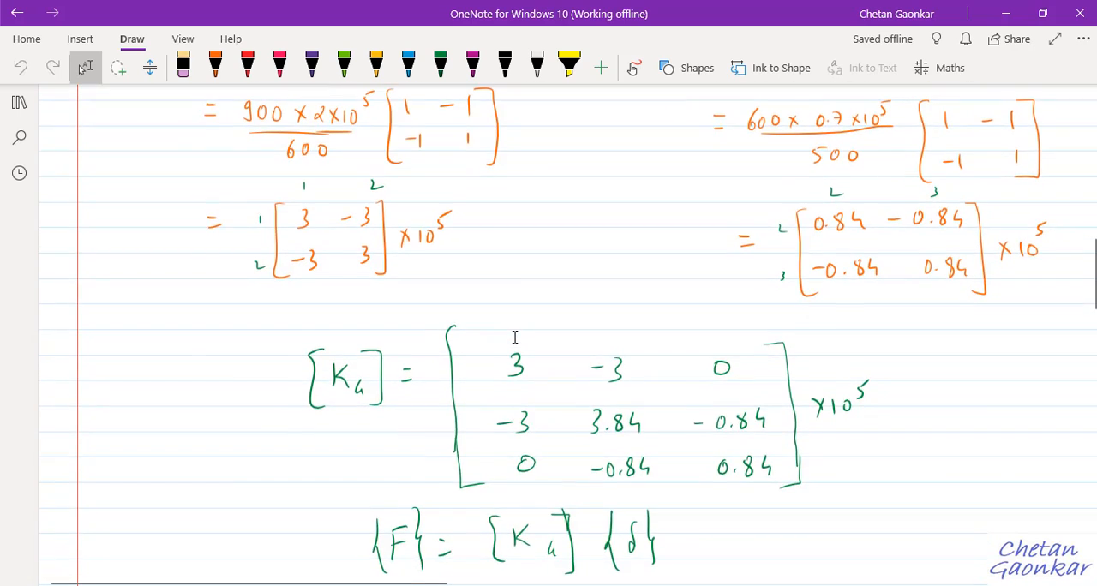
scroll(514, 337, "down", 11)
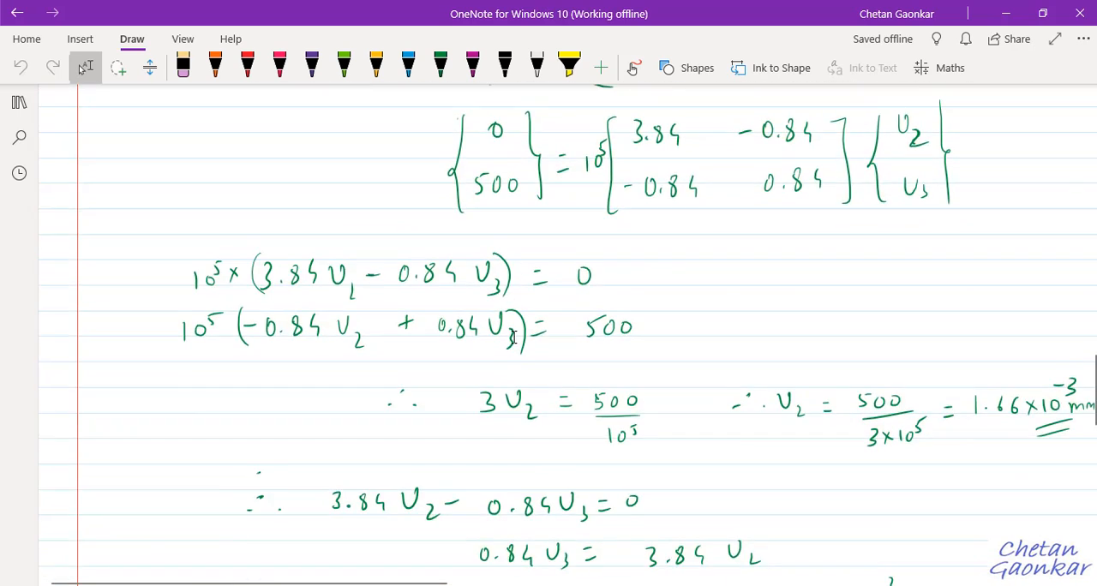
scroll(588, 410, "down", 2)
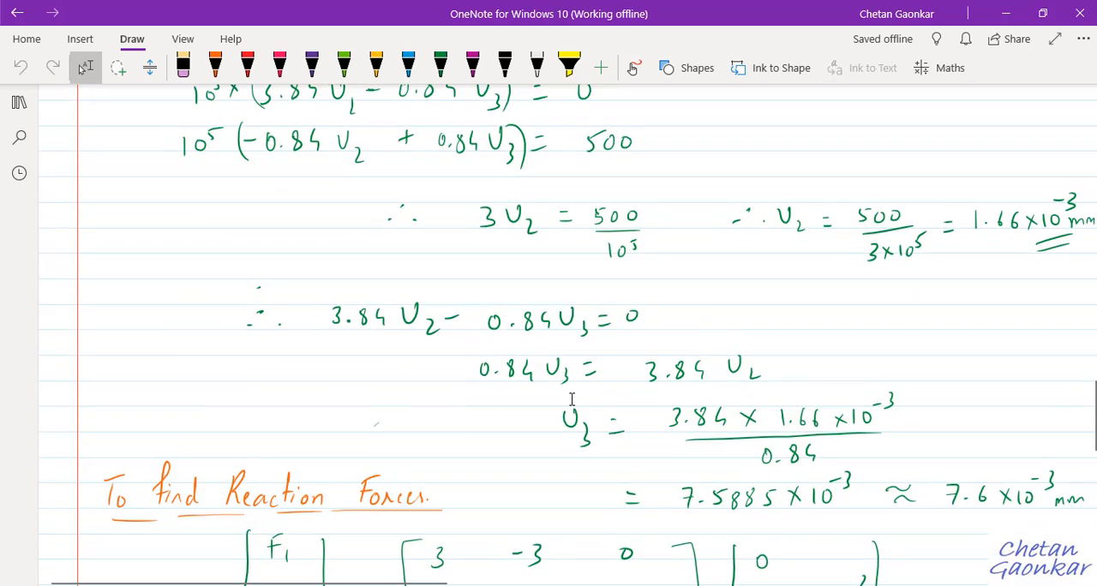
scroll(990, 444, "down", 2)
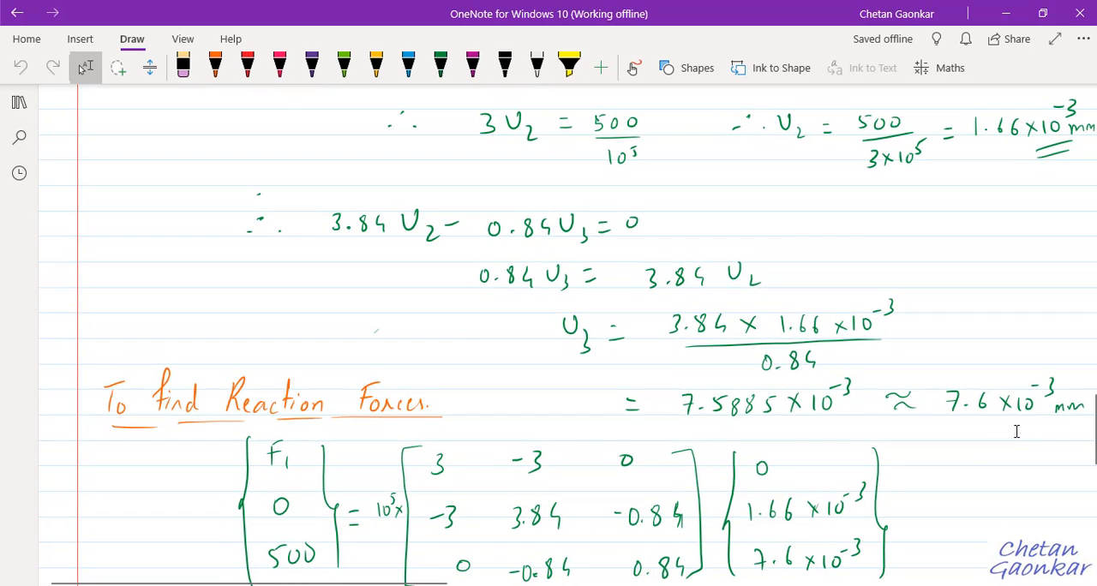
scroll(1012, 431, "down", 2)
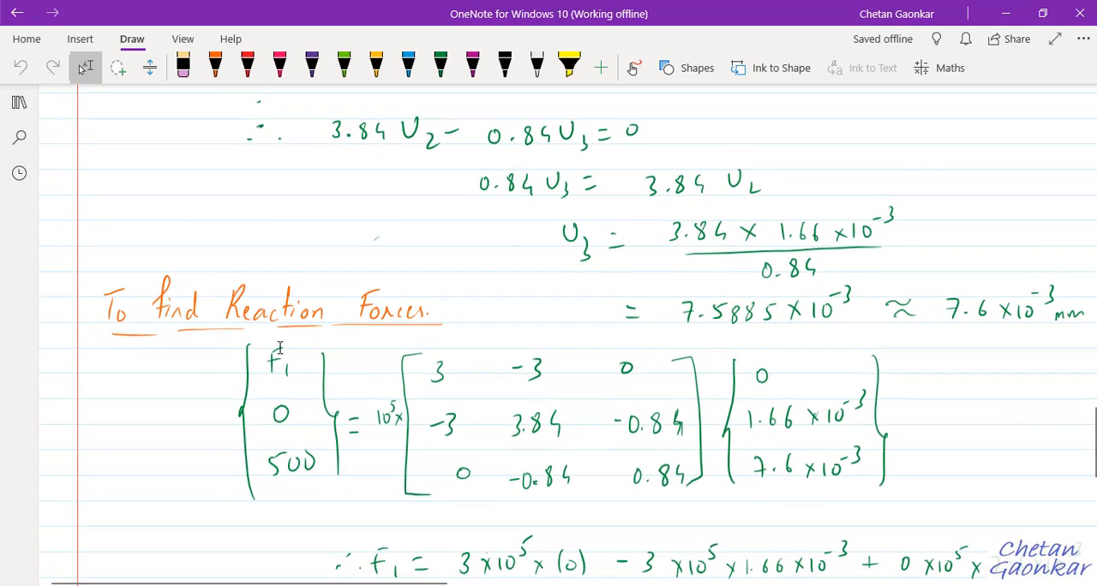
scroll(257, 352, "down", 6)
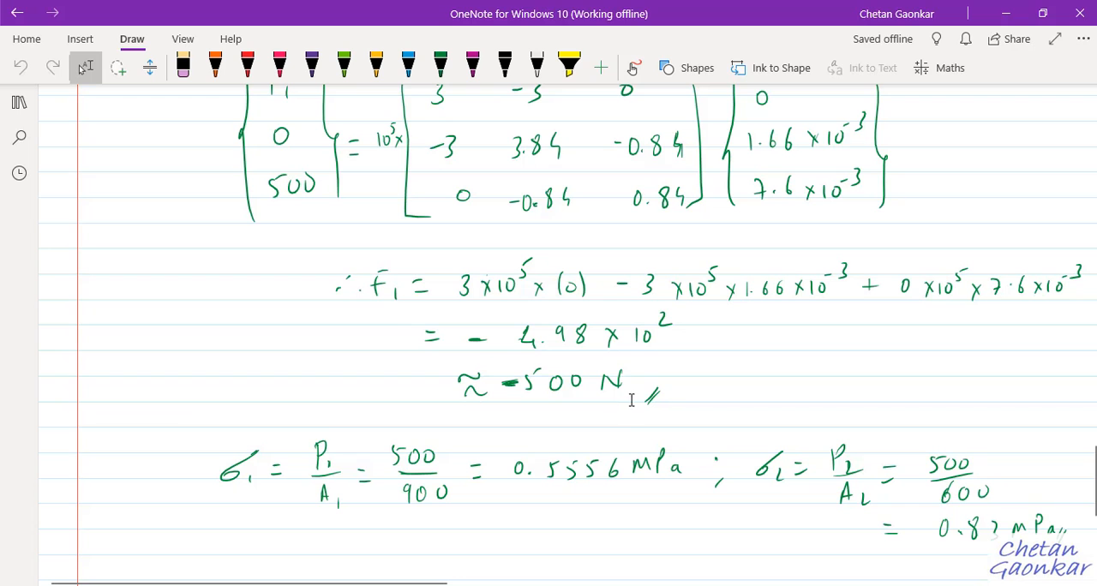
scroll(566, 388, "up", 4)
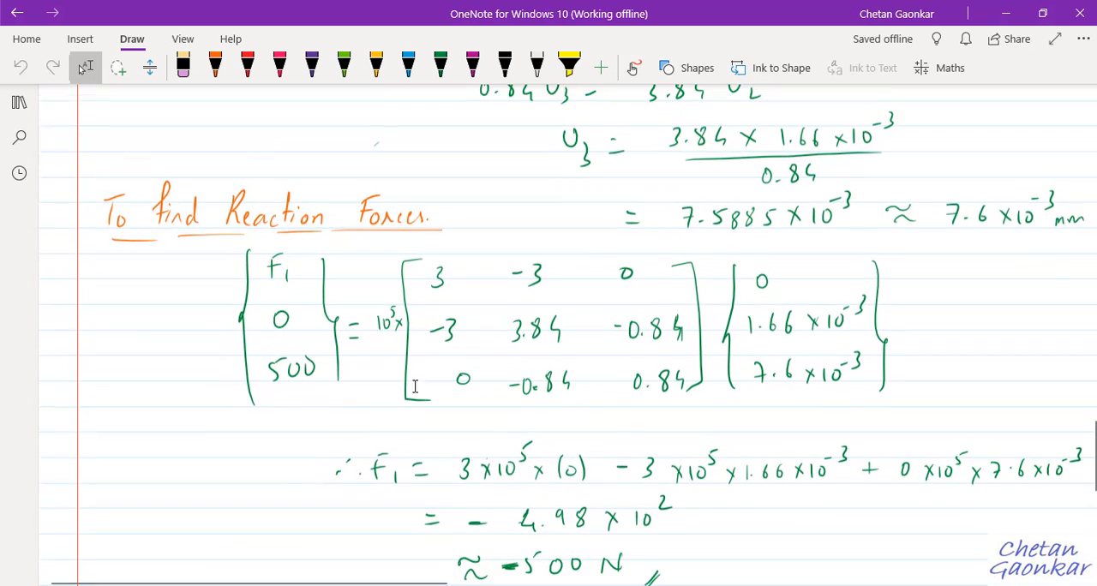
scroll(580, 463, "down", 4)
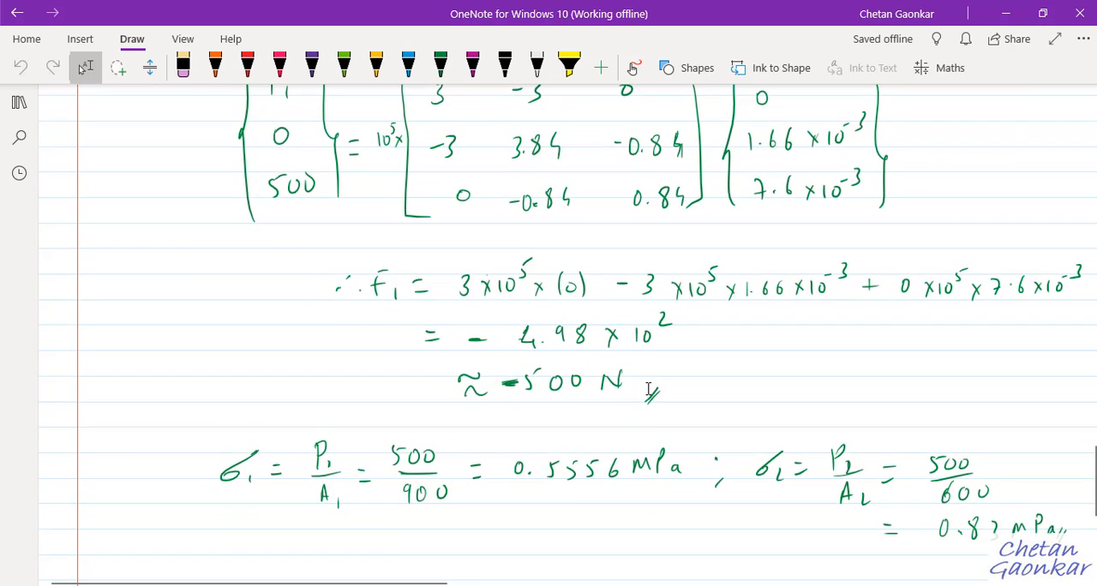
scroll(648, 388, "down", 2)
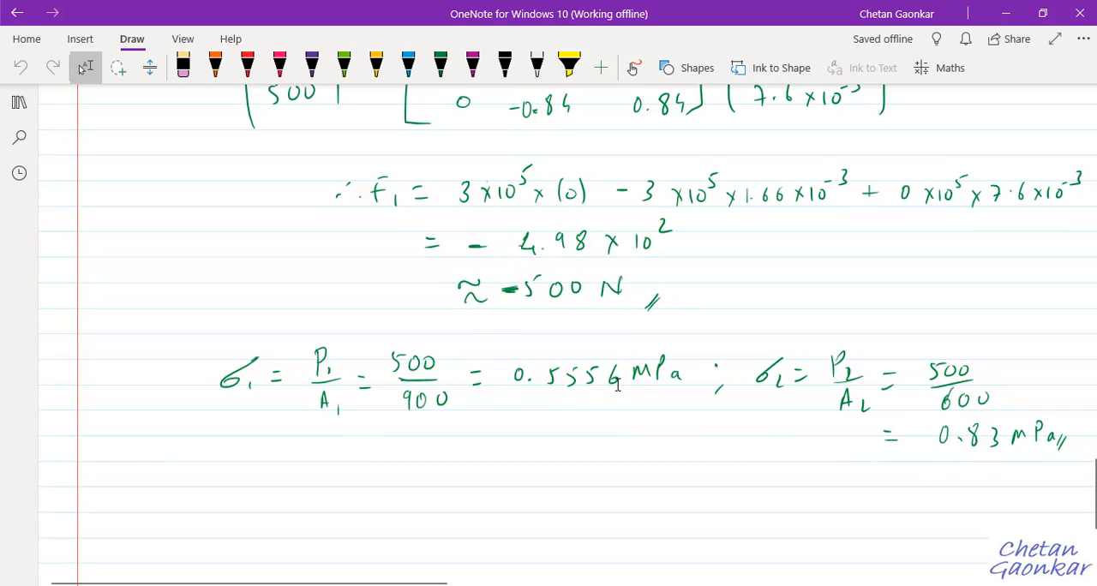
left_click(1004, 13)
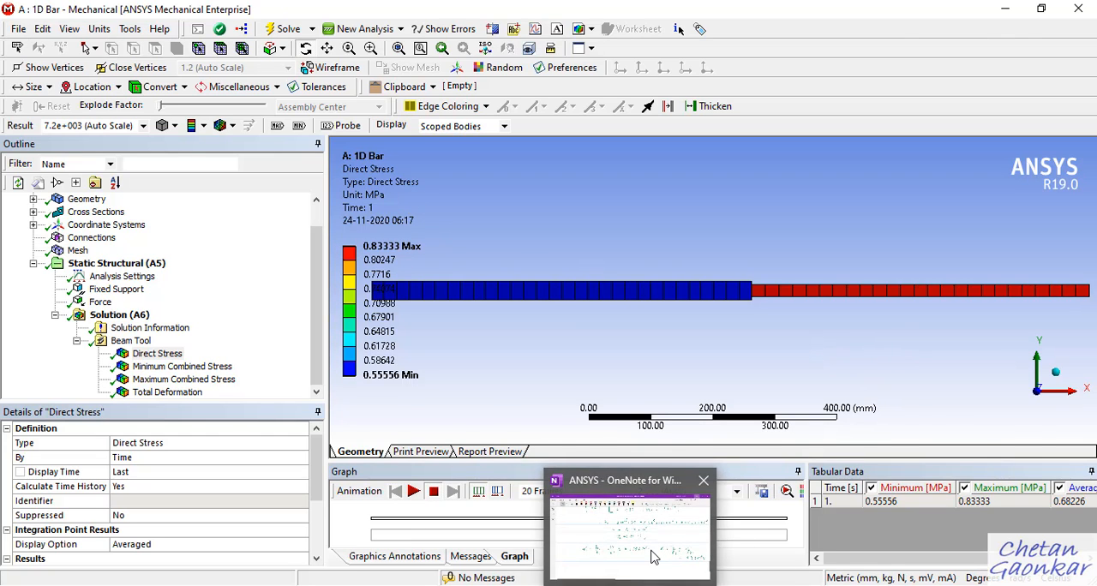
Switch back to the OneNote page and re-examine the bar diagram alongside the analytical elongation and stress calculations for both segments.
left_click(655, 557)
scroll(767, 420, "up", 15)
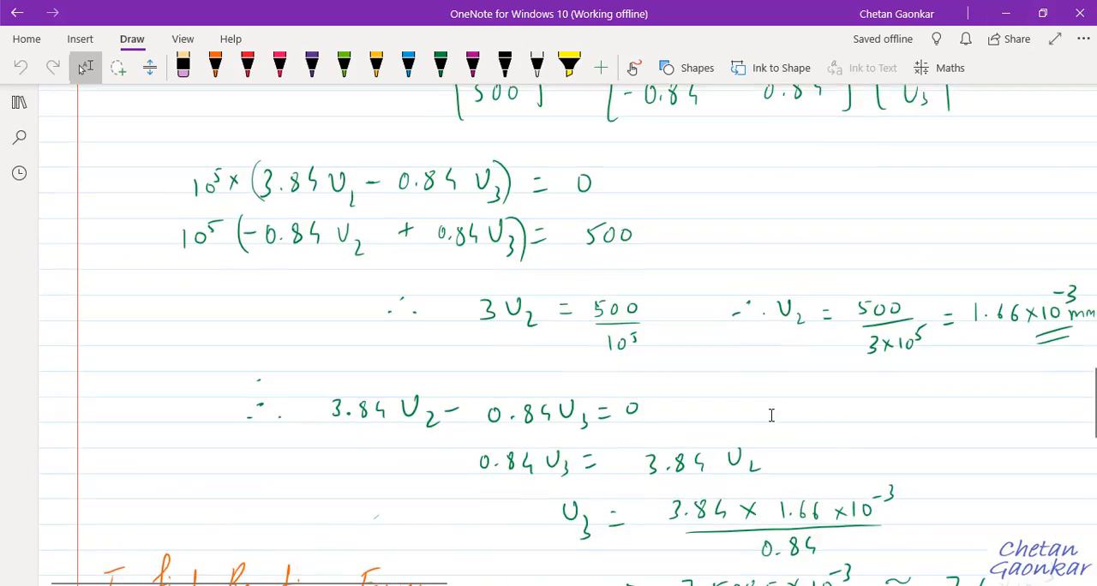
scroll(771, 415, "up", 10)
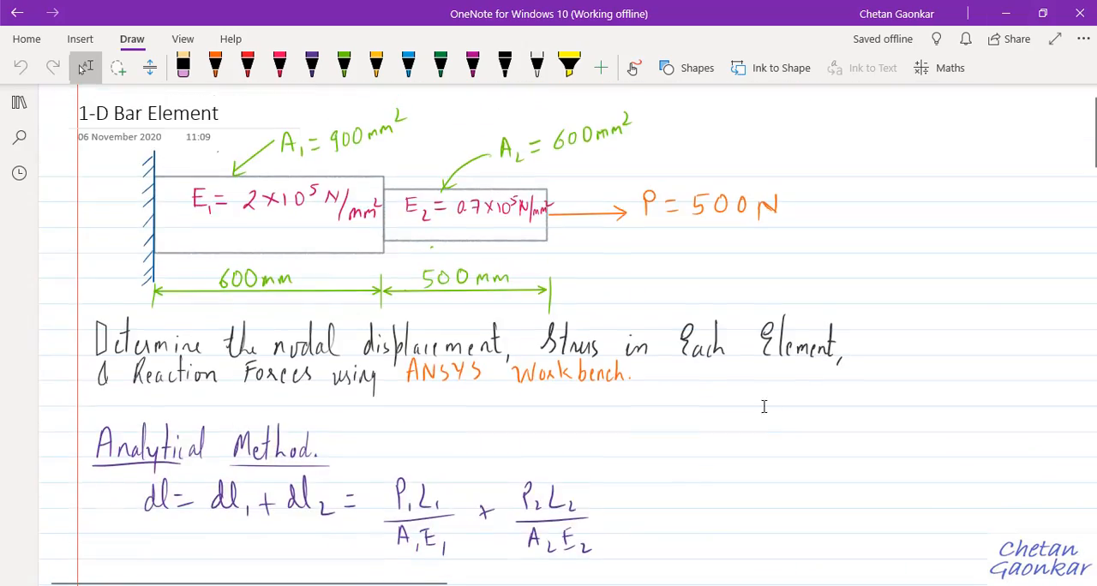
scroll(758, 404, "down", 5)
scroll(1046, 482, "down", 2)
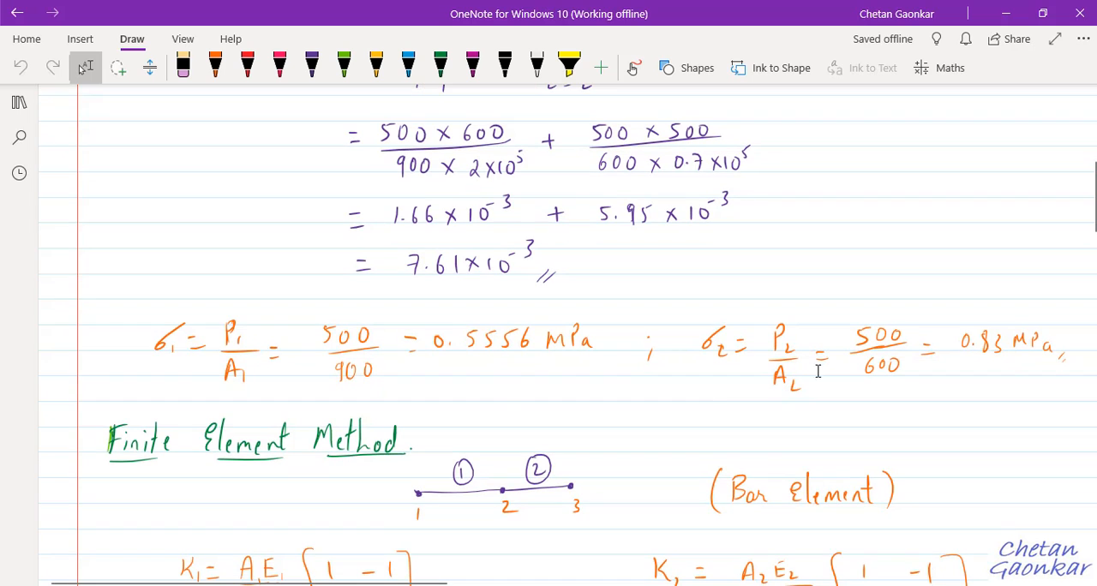
scroll(776, 369, "up", 10)
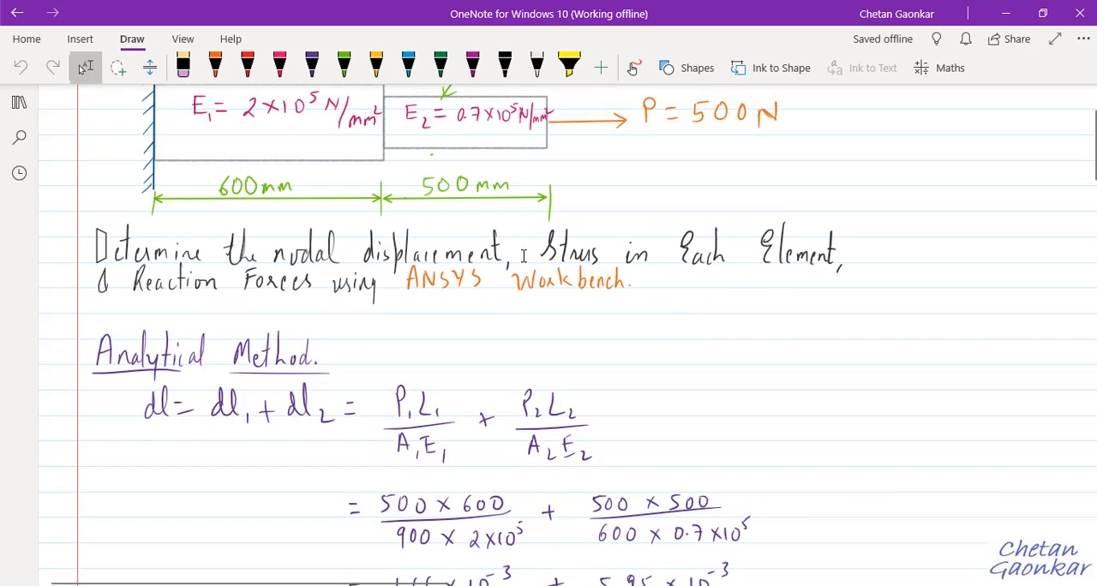
scroll(538, 244, "down", 6)
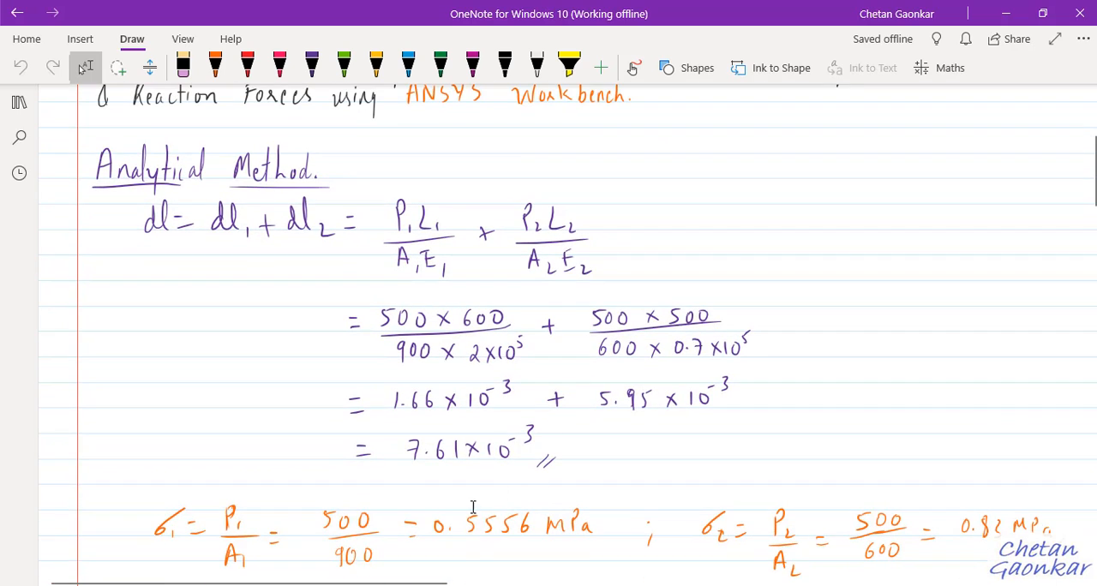
scroll(538, 484, "up", 6)
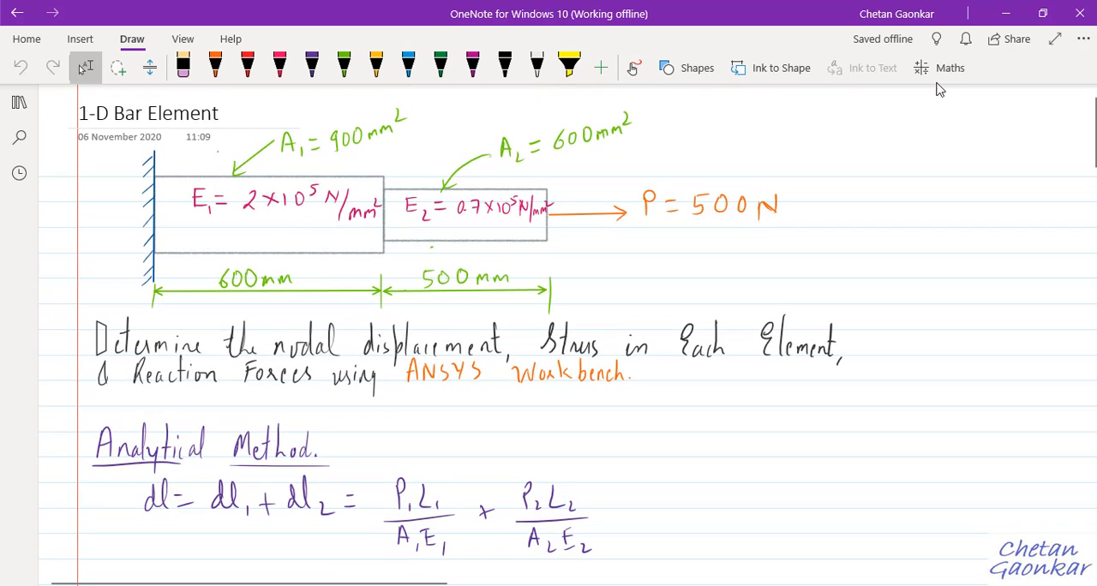
scroll(606, 425, "down", 1)
scroll(607, 425, "down", 10)
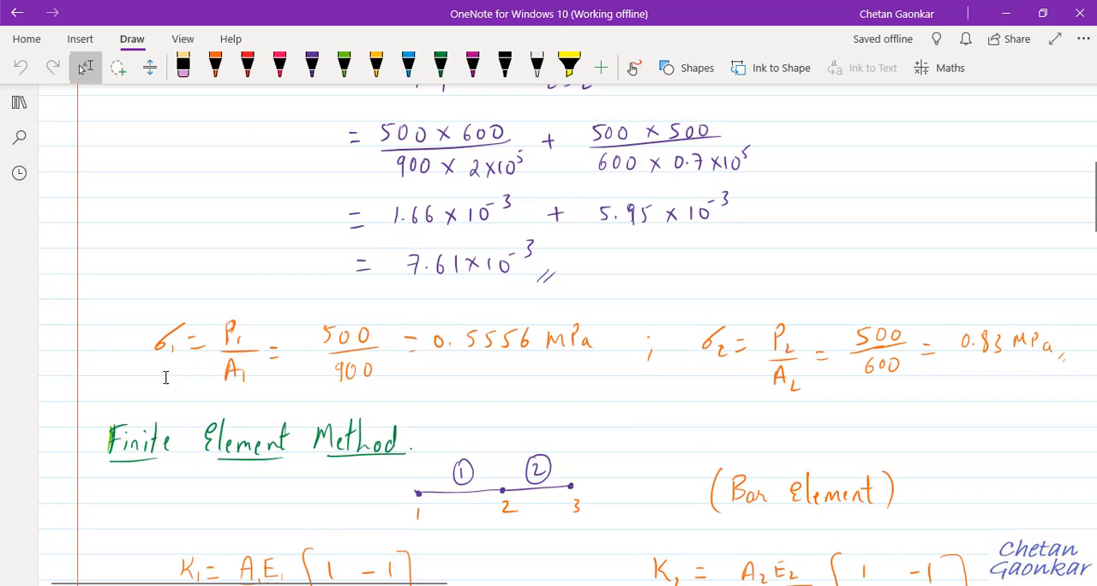
scroll(611, 266, "up", 12)
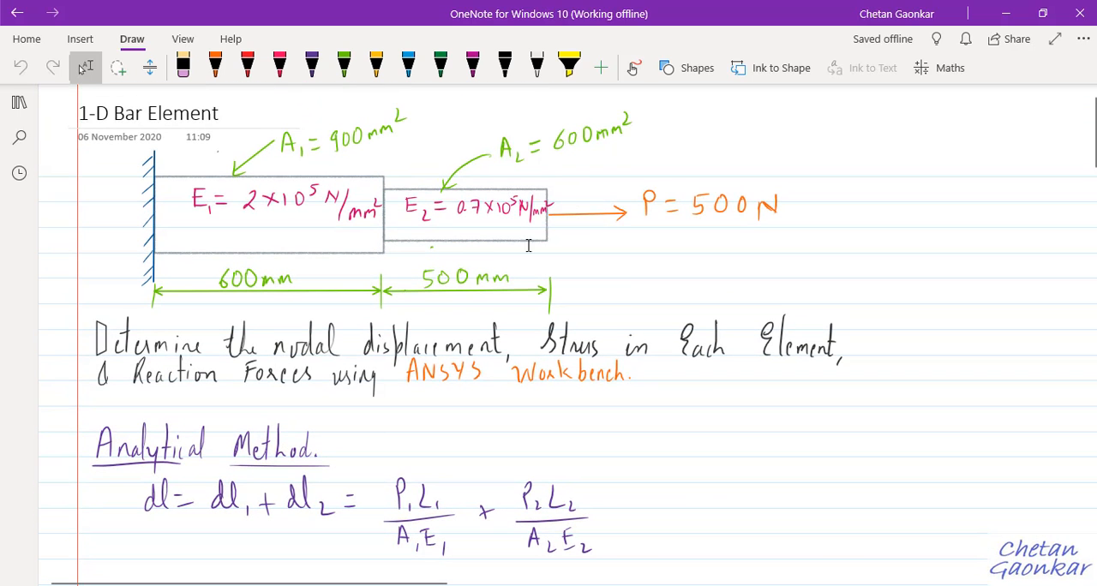
scroll(664, 228, "down", 10)
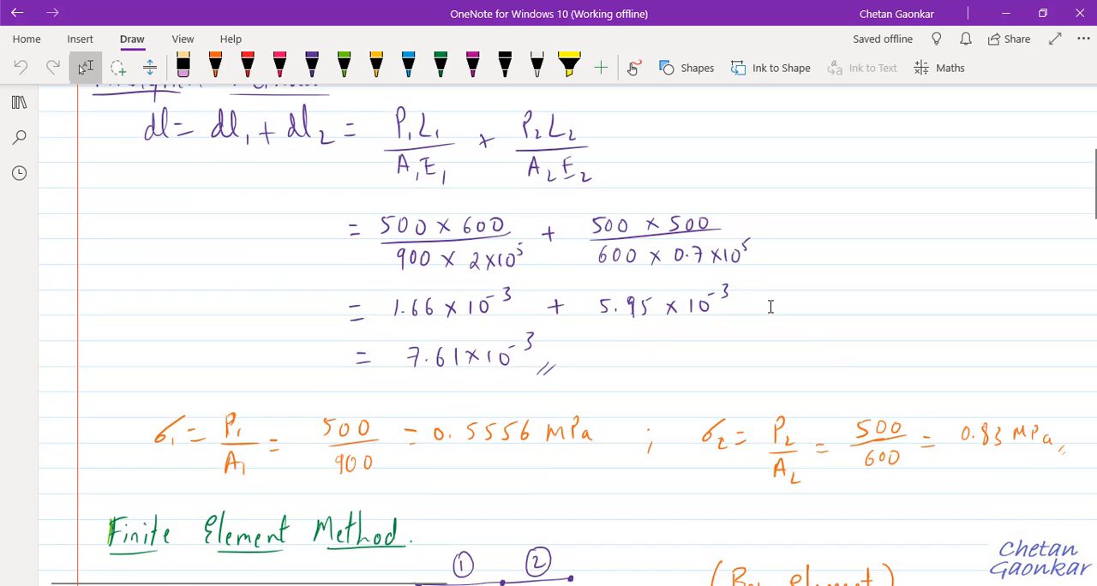
Recheck the bar diagram and analytical calculations in the notes, then return to Mechanical and display the Beam Tool's Total Deformation result.
scroll(496, 200, "up", 10)
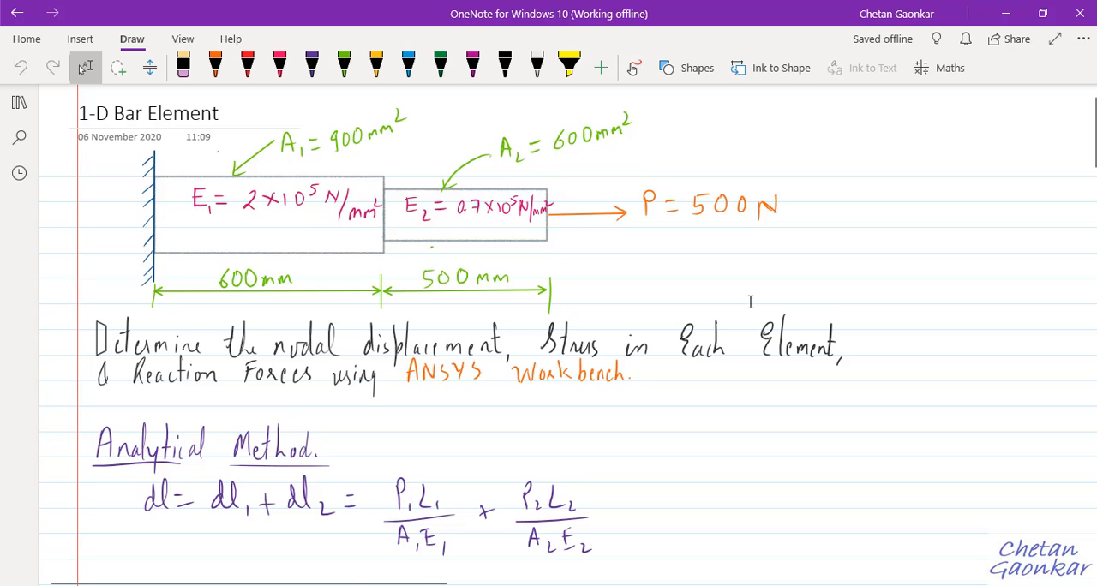
scroll(750, 302, "down", 8)
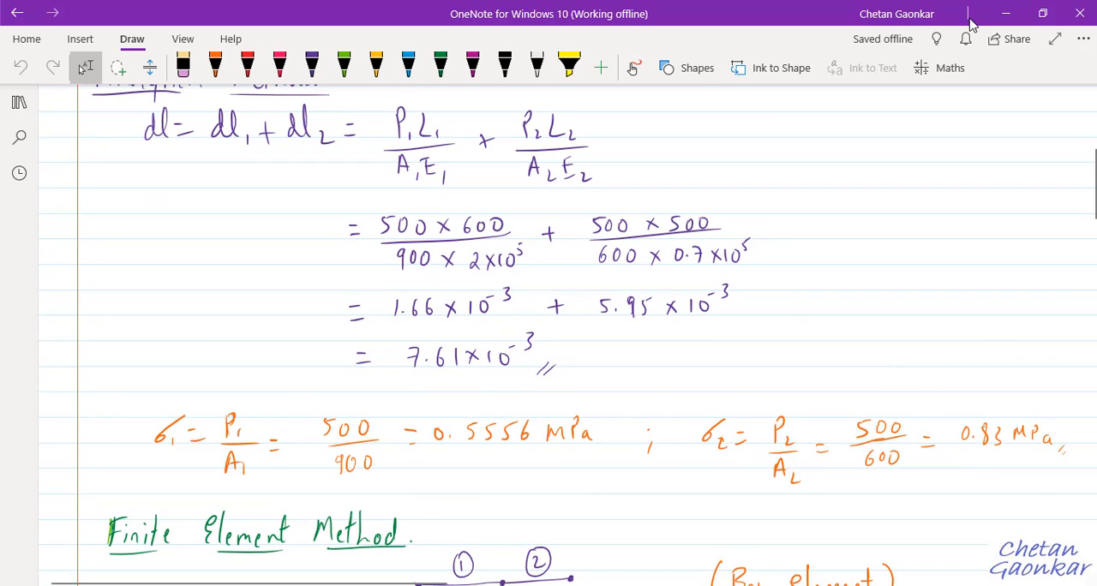
left_click(1006, 13)
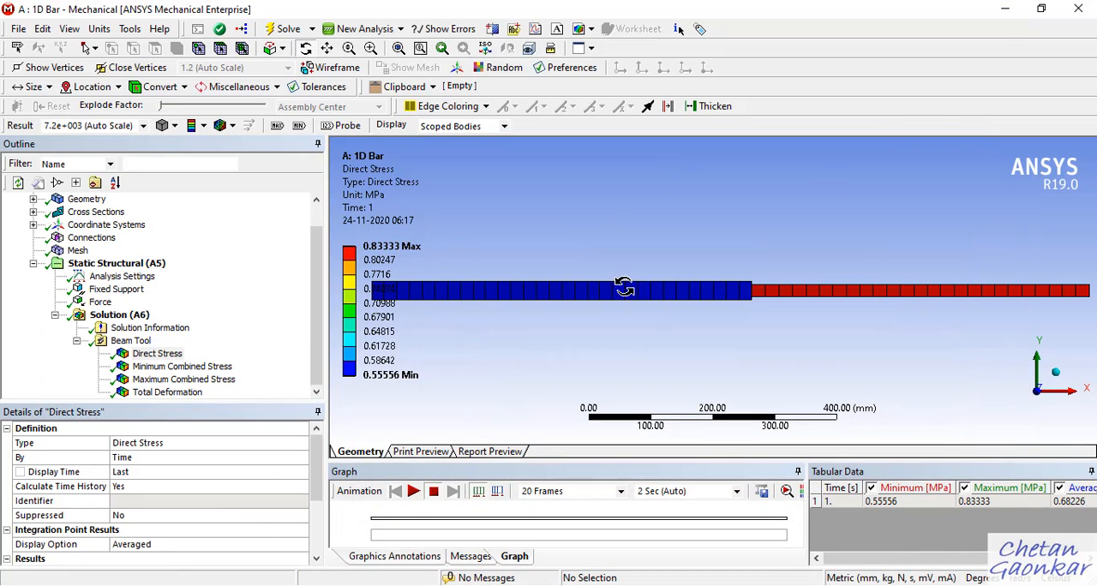
left_click(177, 397)
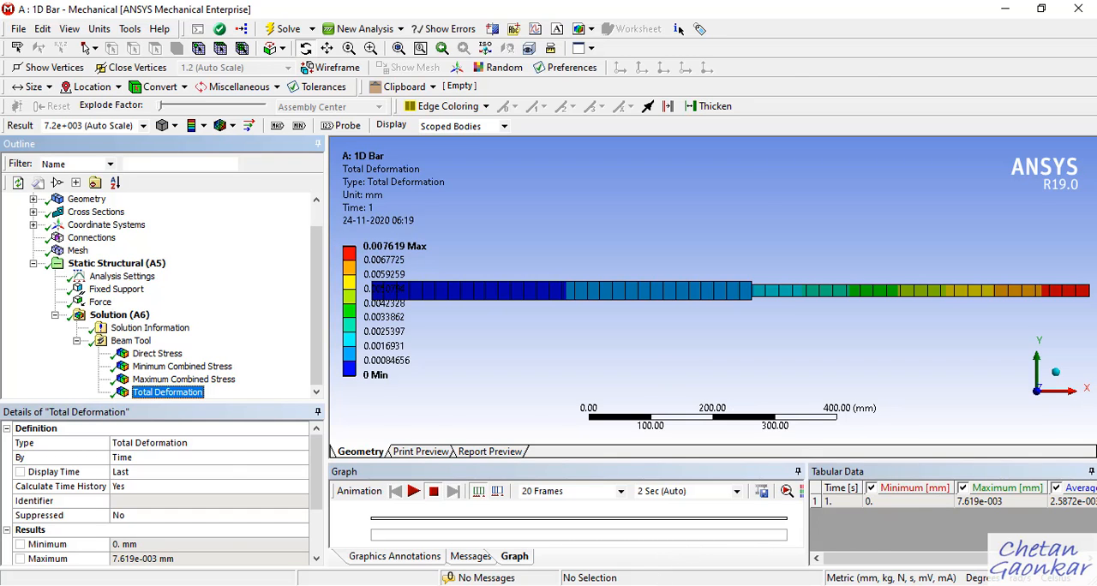
Switch to the OneNote page, compare the analytical elongation with the finite element nodal displacements U2 and U3, and return to Mechanical.
key("alt+Tab")
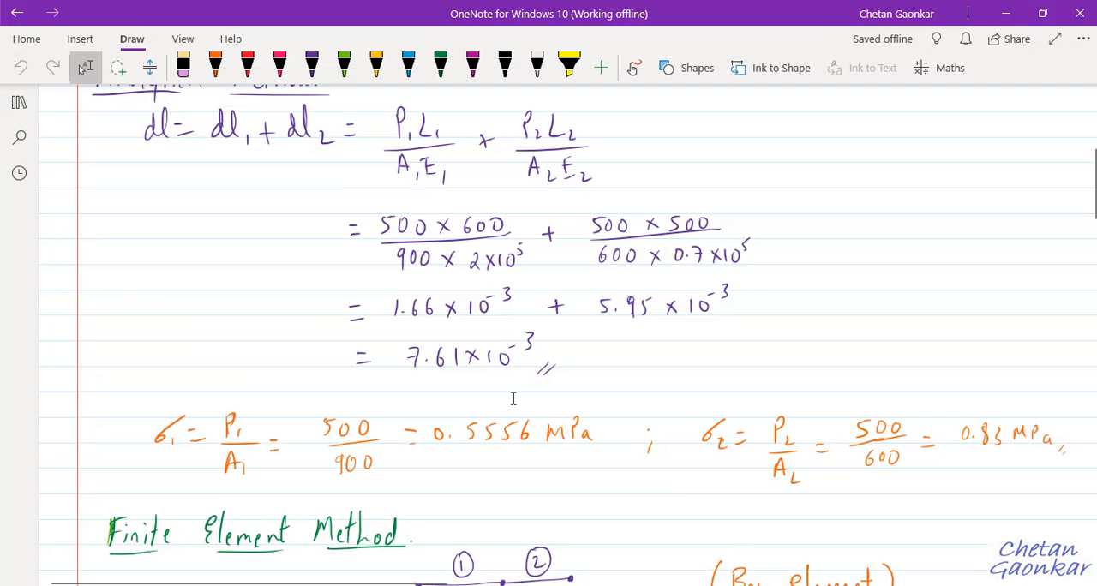
scroll(512, 398, "up", 3)
scroll(514, 410, "down", 4)
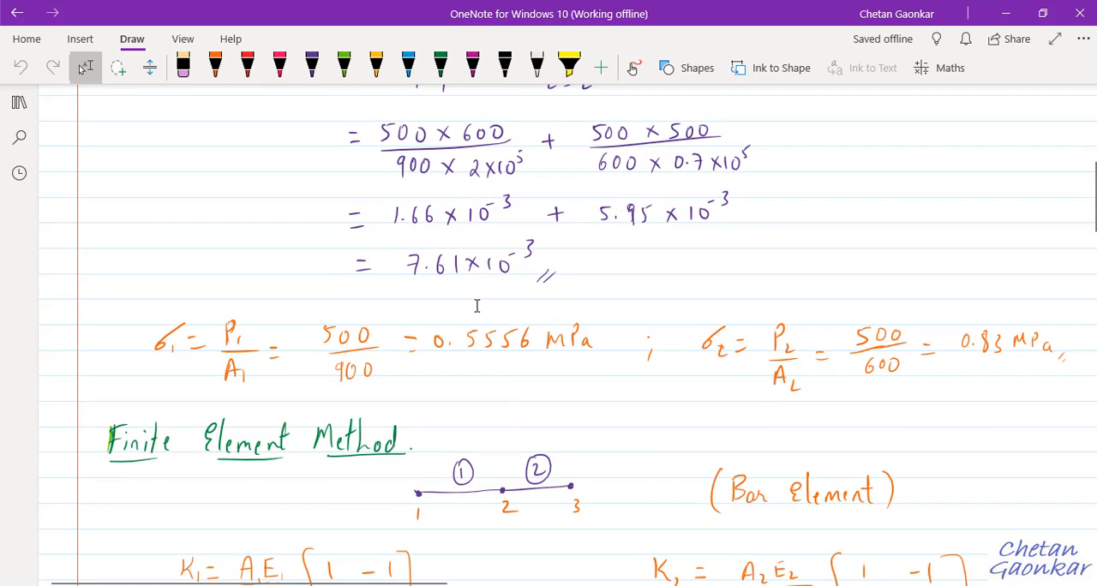
scroll(489, 335, "up", 3)
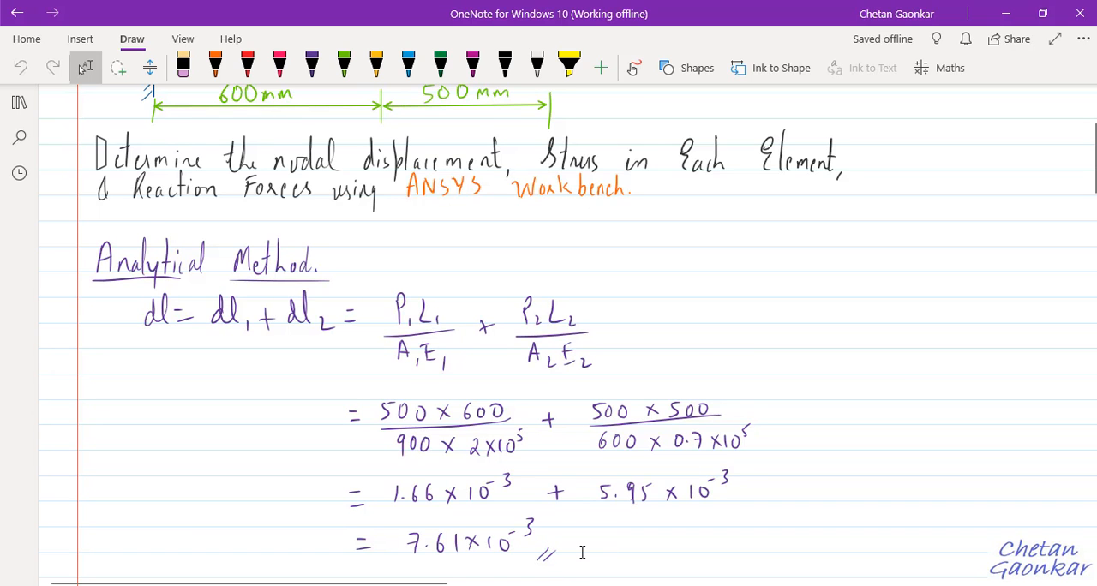
scroll(581, 553, "down", 1)
scroll(576, 495, "down", 8)
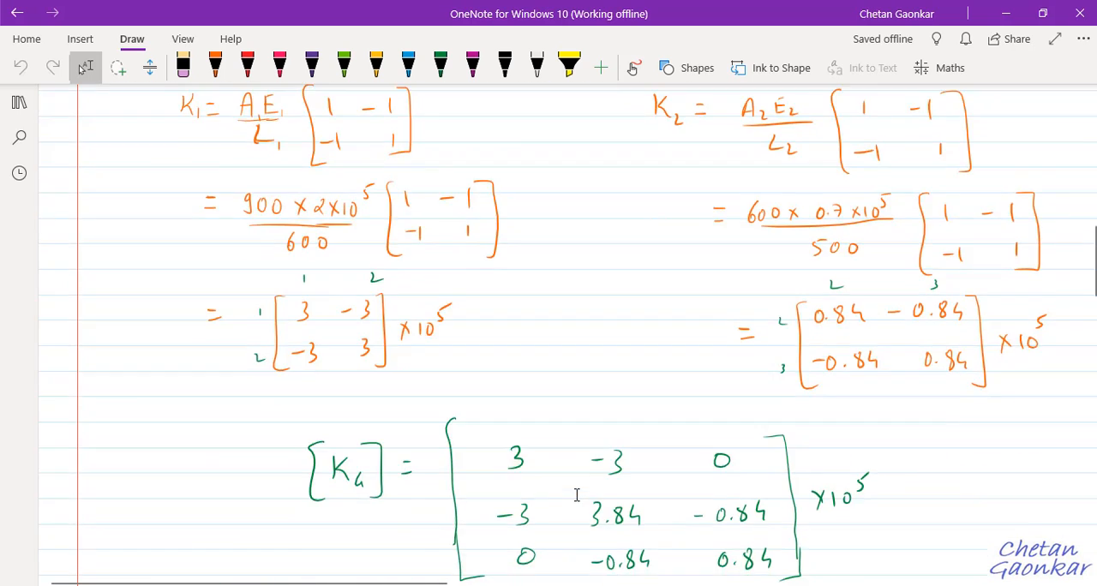
scroll(577, 495, "down", 15)
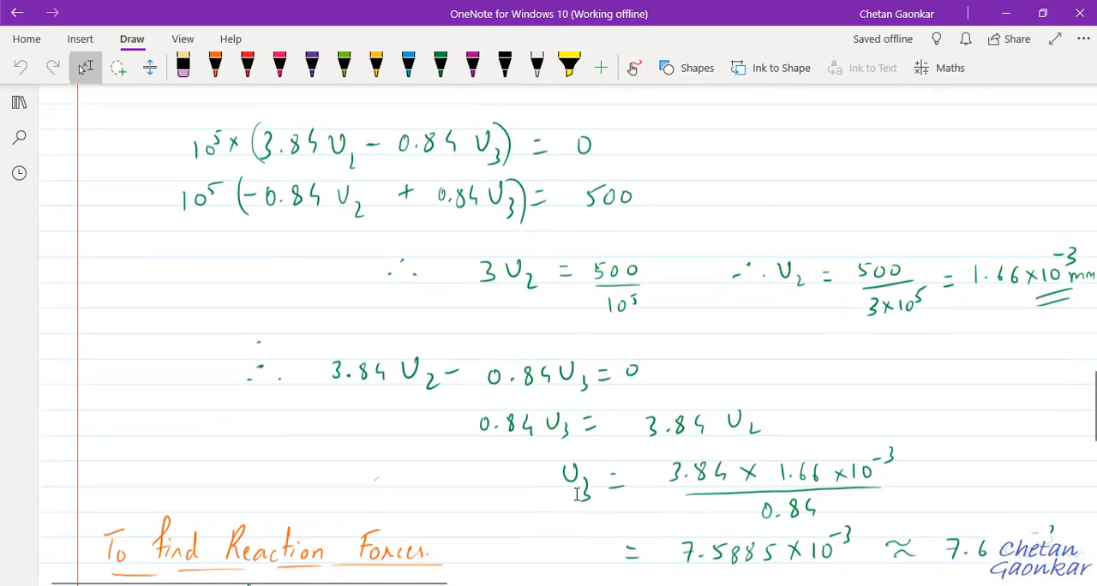
scroll(577, 495, "down", 1)
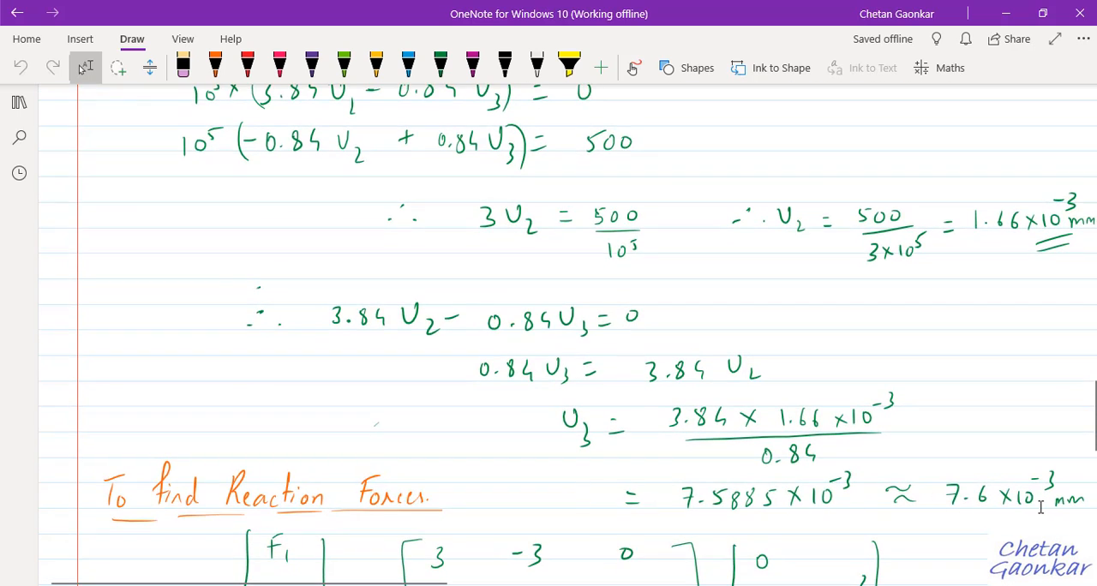
left_click(1006, 13)
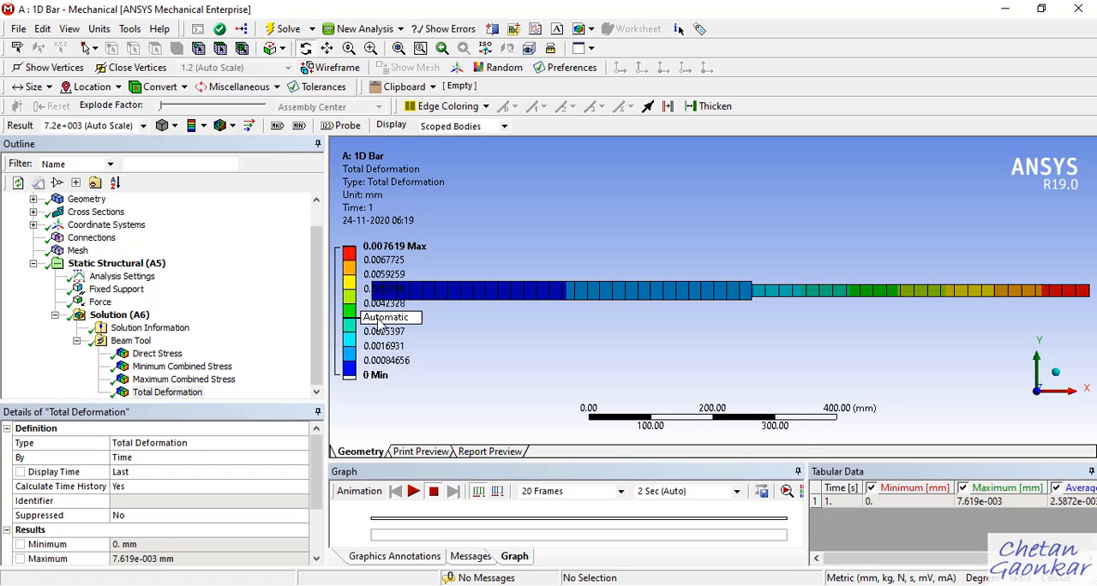
Insert a Force Reaction probe into the solution and set its boundary condition to Fixed Support.
left_click(141, 340)
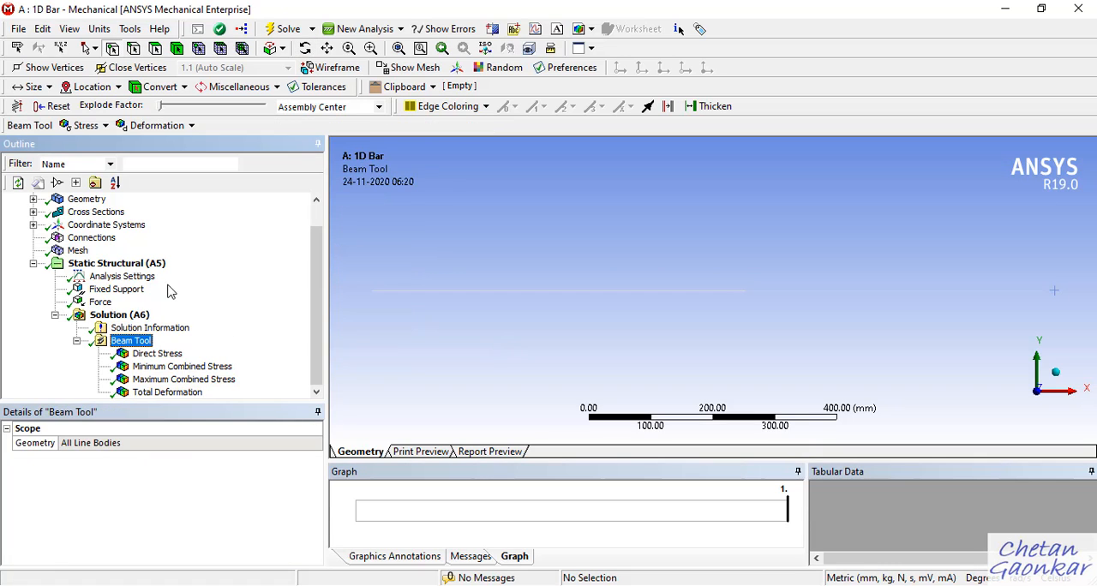
right_click(140, 344)
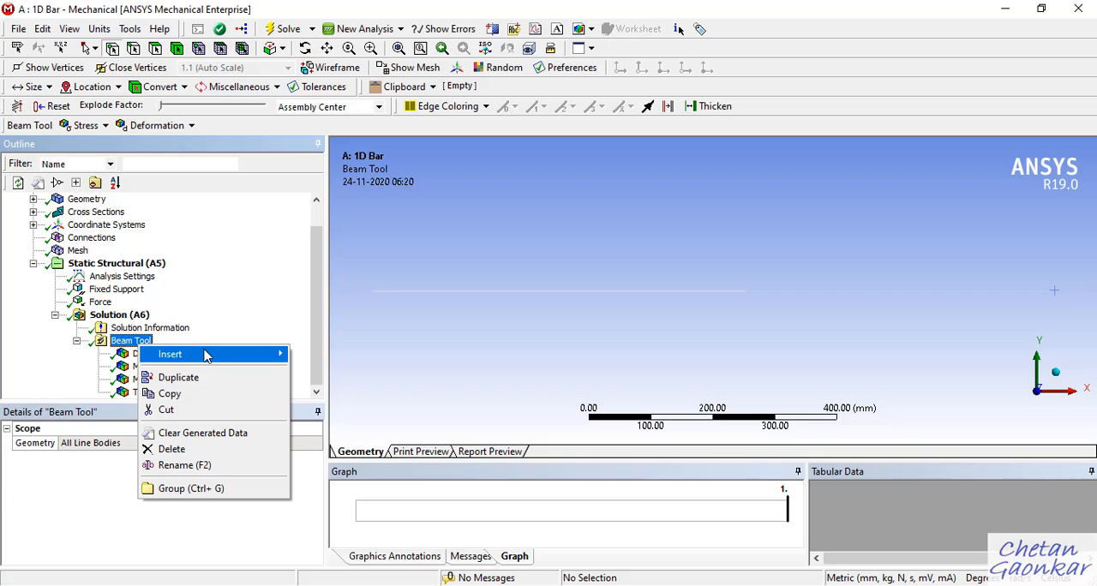
mouse_move(210, 353)
mouse_move(321, 357)
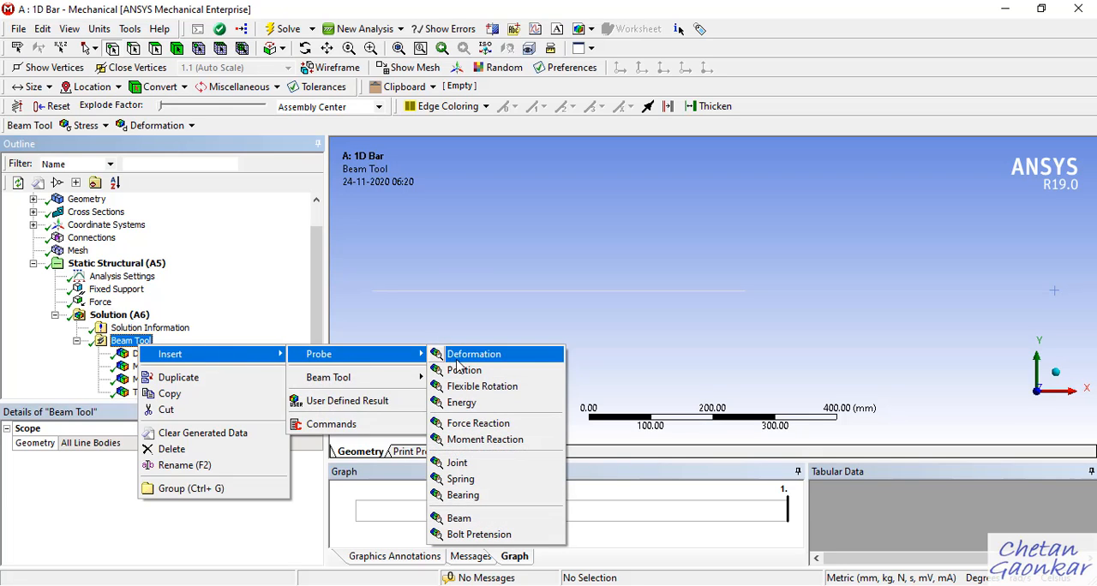
left_click(483, 431)
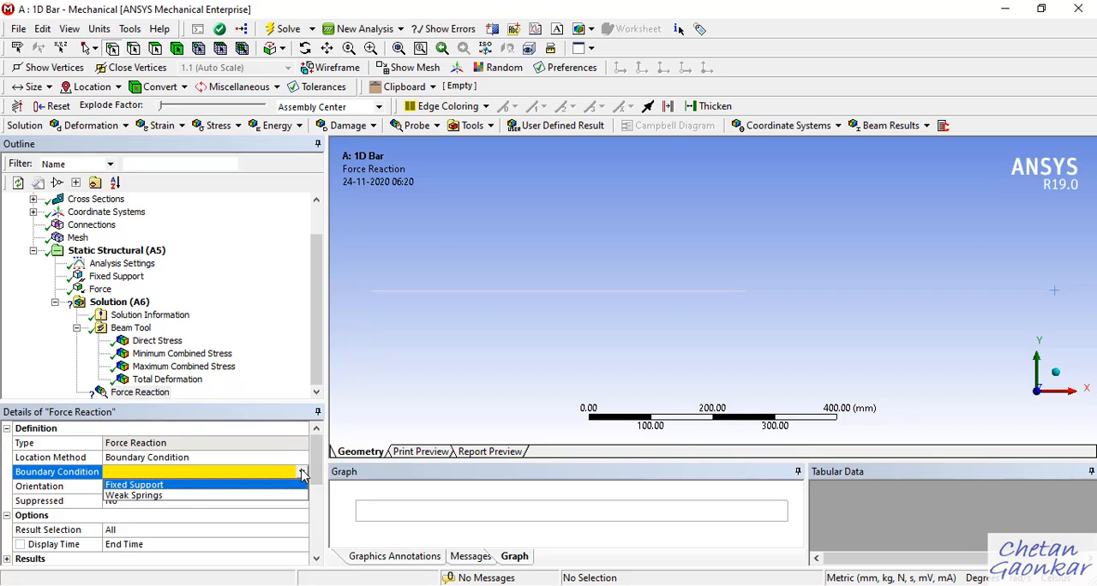
left_click(137, 486)
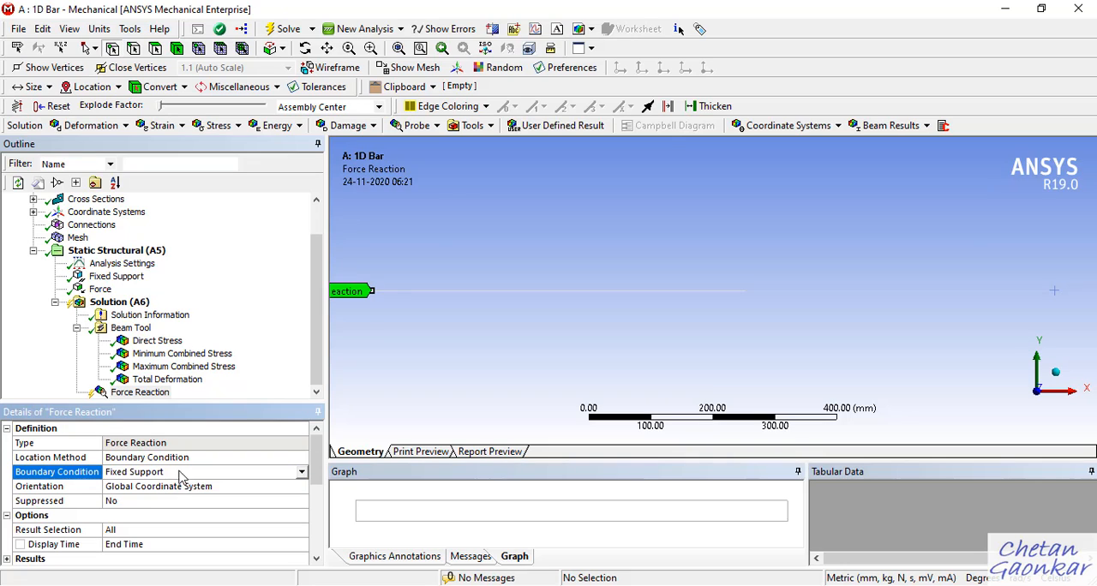
Evaluate all results and examine the reaction force at the fixed support with the whole bar in view.
right_click(153, 398)
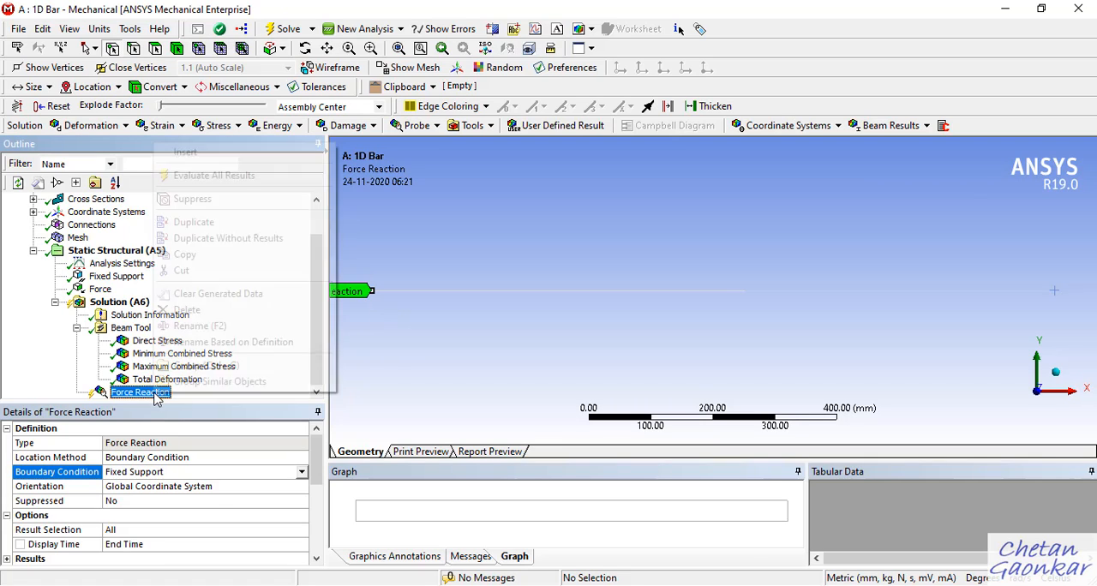
left_click(241, 177)
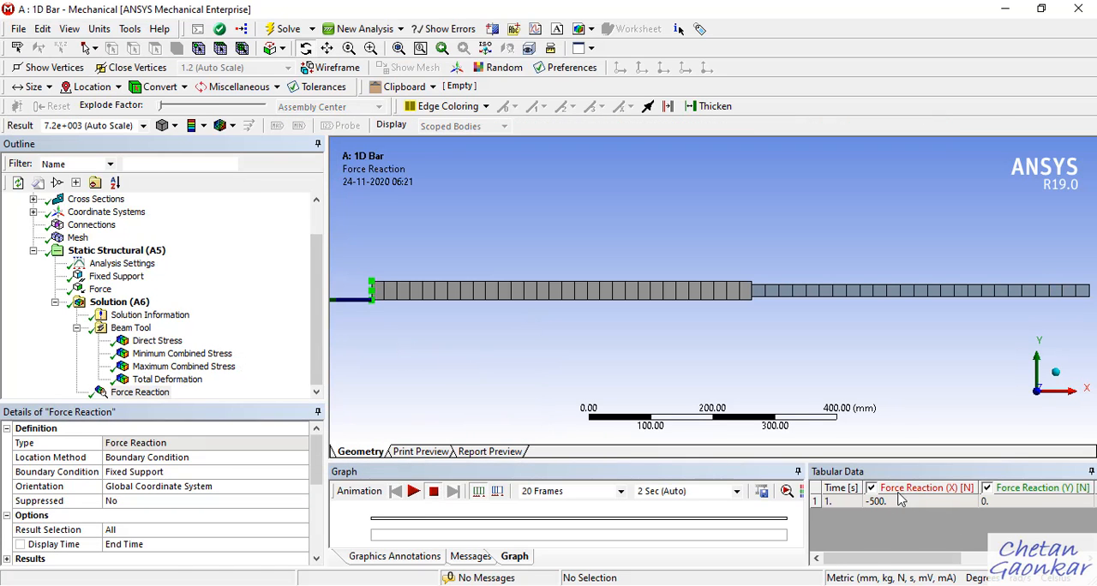
scroll(779, 349, "down", 2)
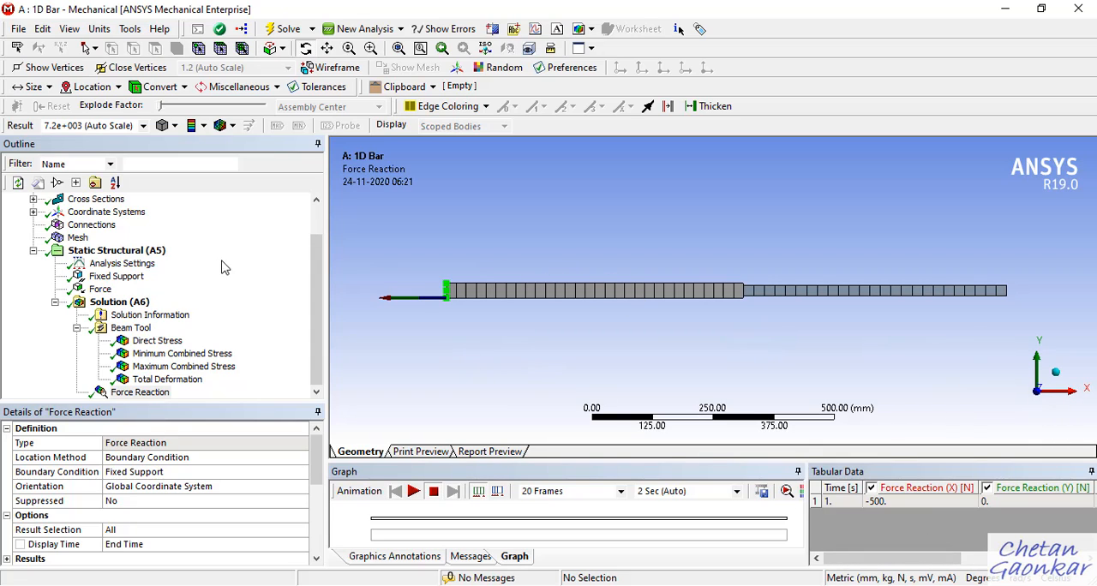
mouse_move(317, 316)
left_mouse_down()
mouse_move(317, 279)
mouse_move(313, 329)
left_mouse_up()
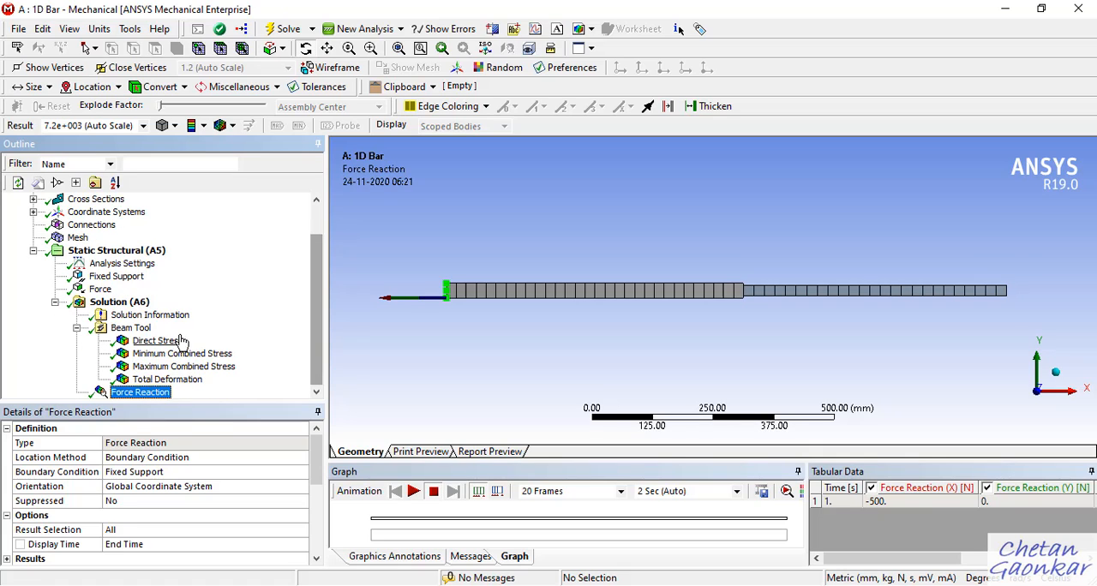